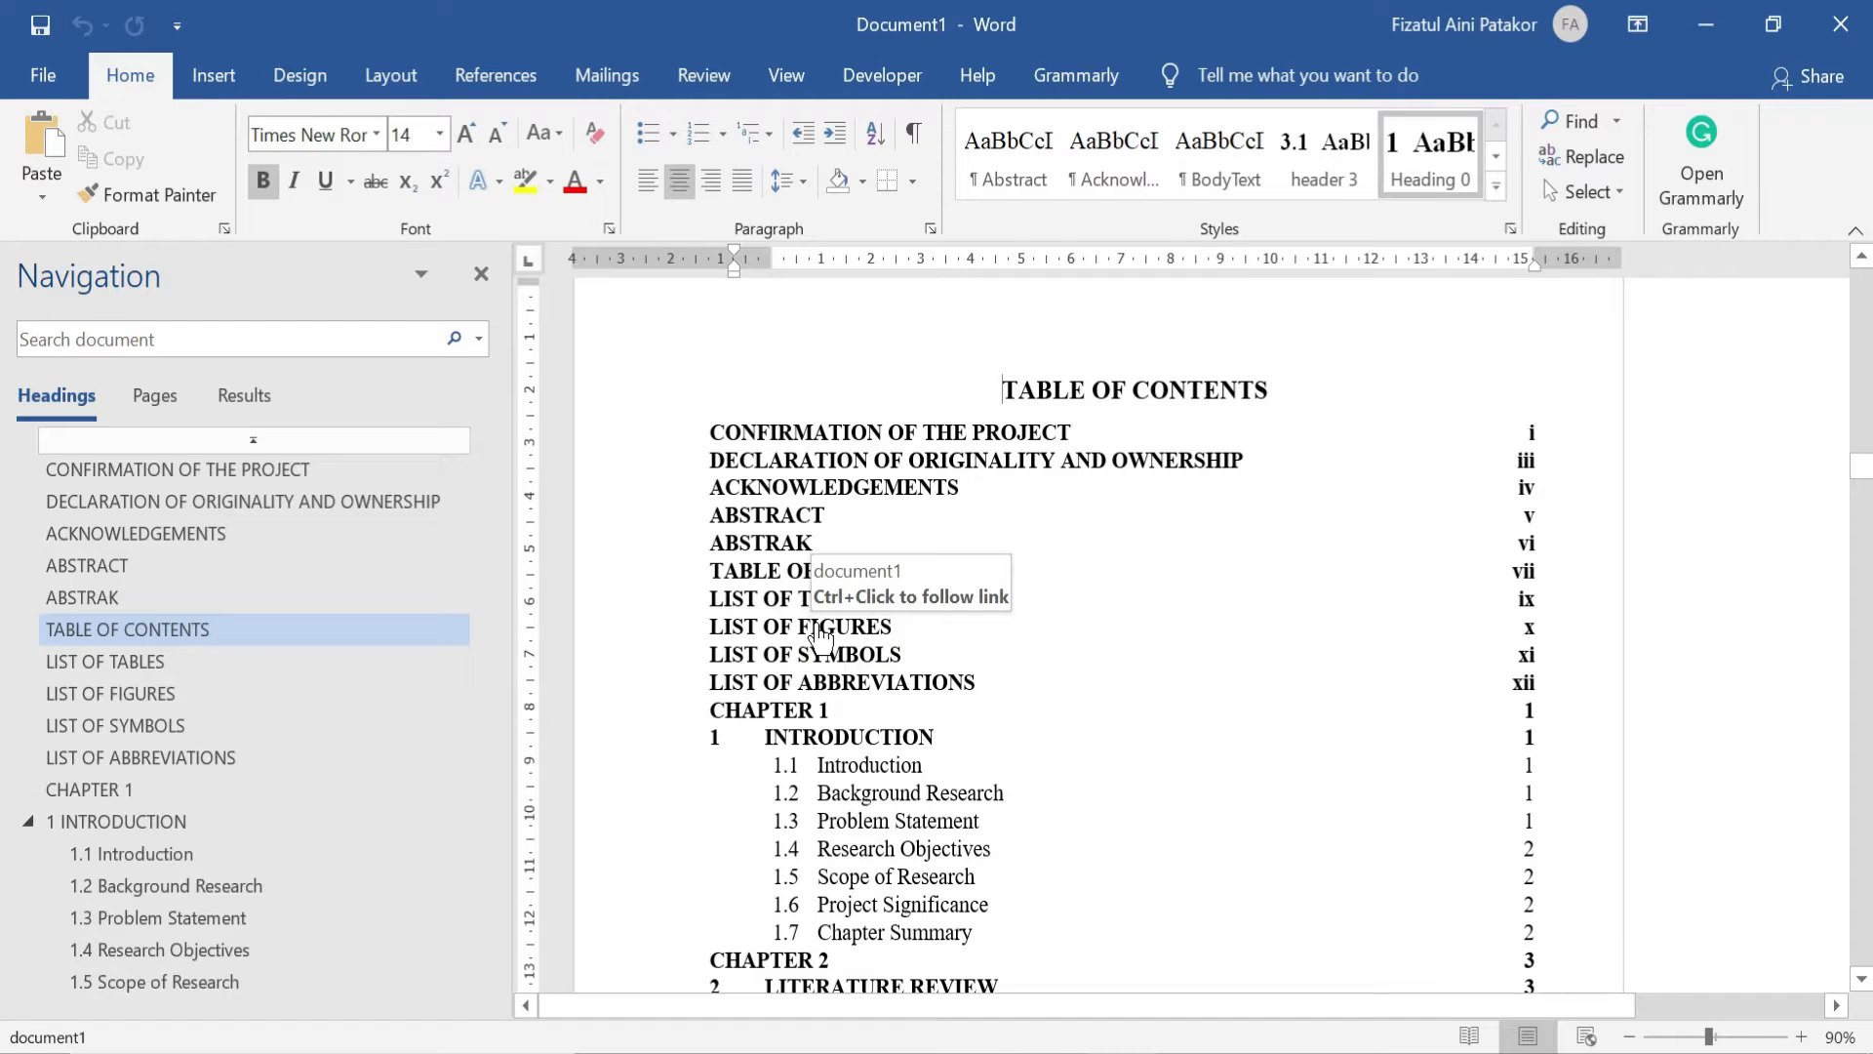
Go to the List of Figures from the table of contents, follow its Figure 2.1 entry and view the block diagram in section 2.3
{"action": "left_click", "coordinate": [820, 639], "text": "ctrl"}
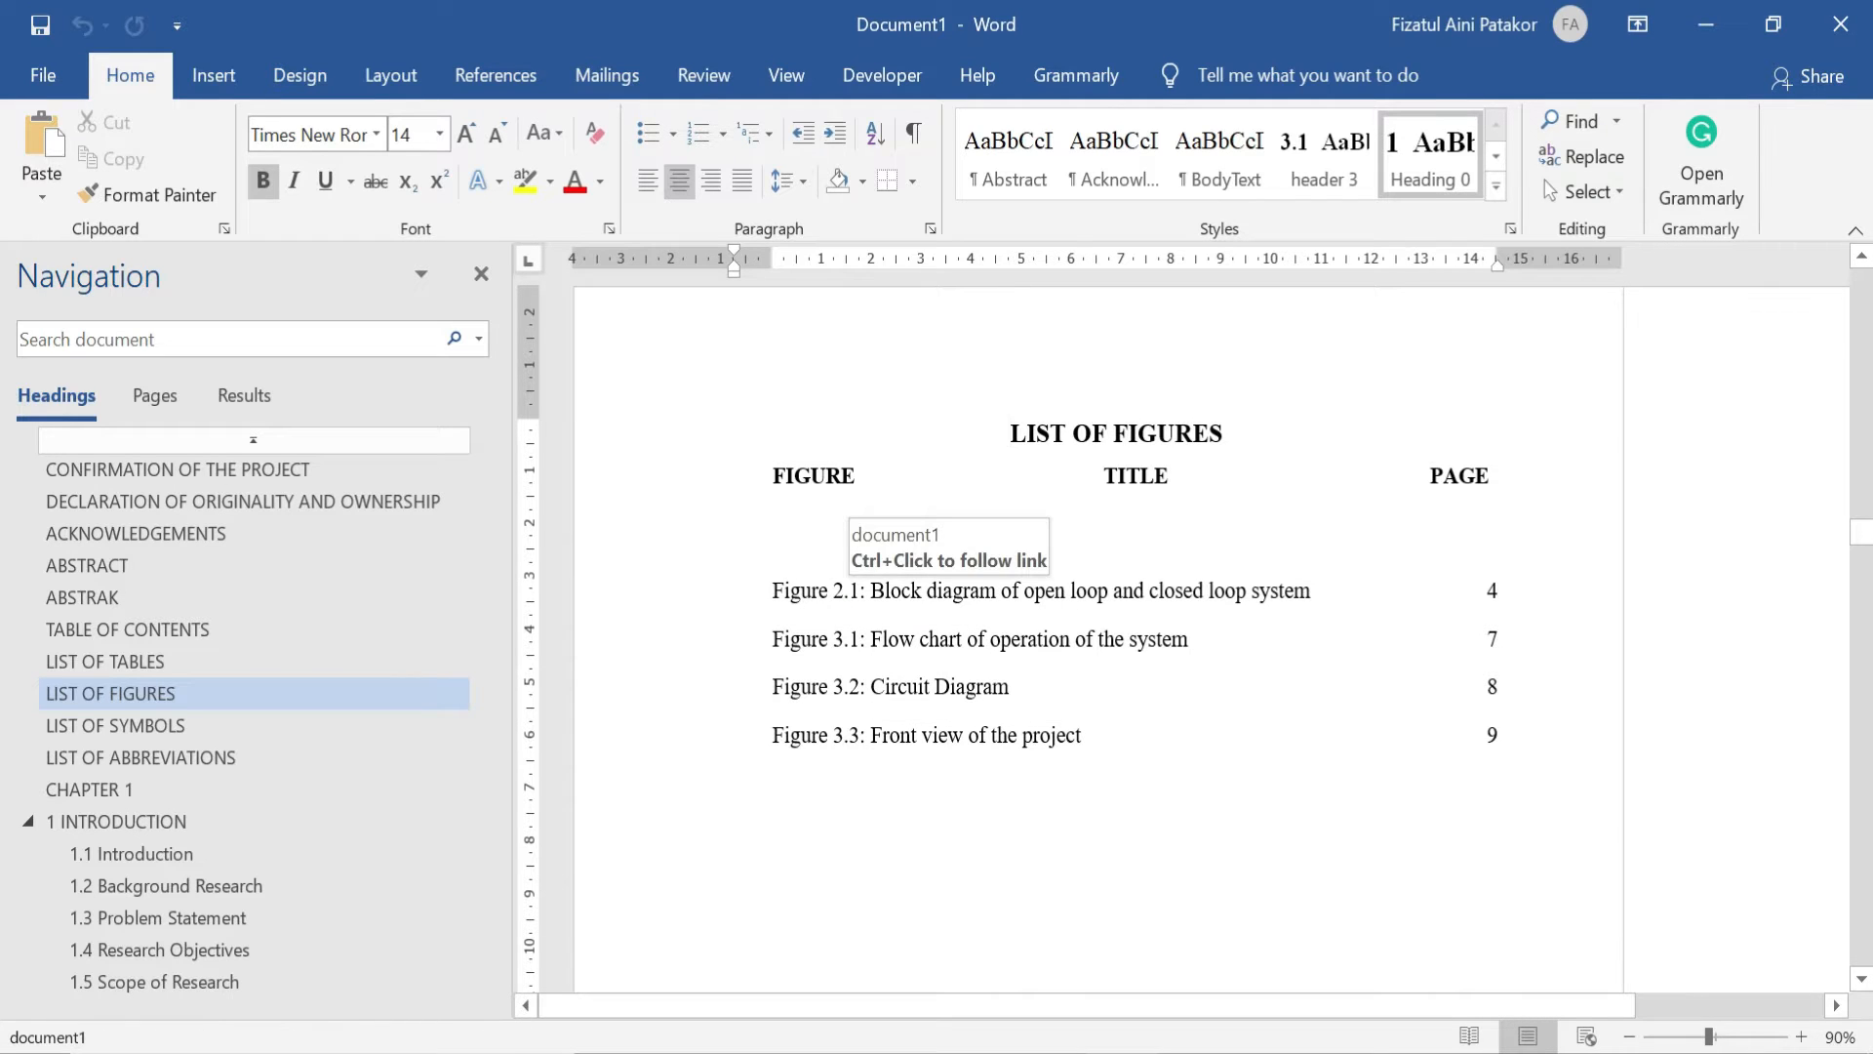
{"action": "left_click", "coordinate": [841, 599], "text": "ctrl"}
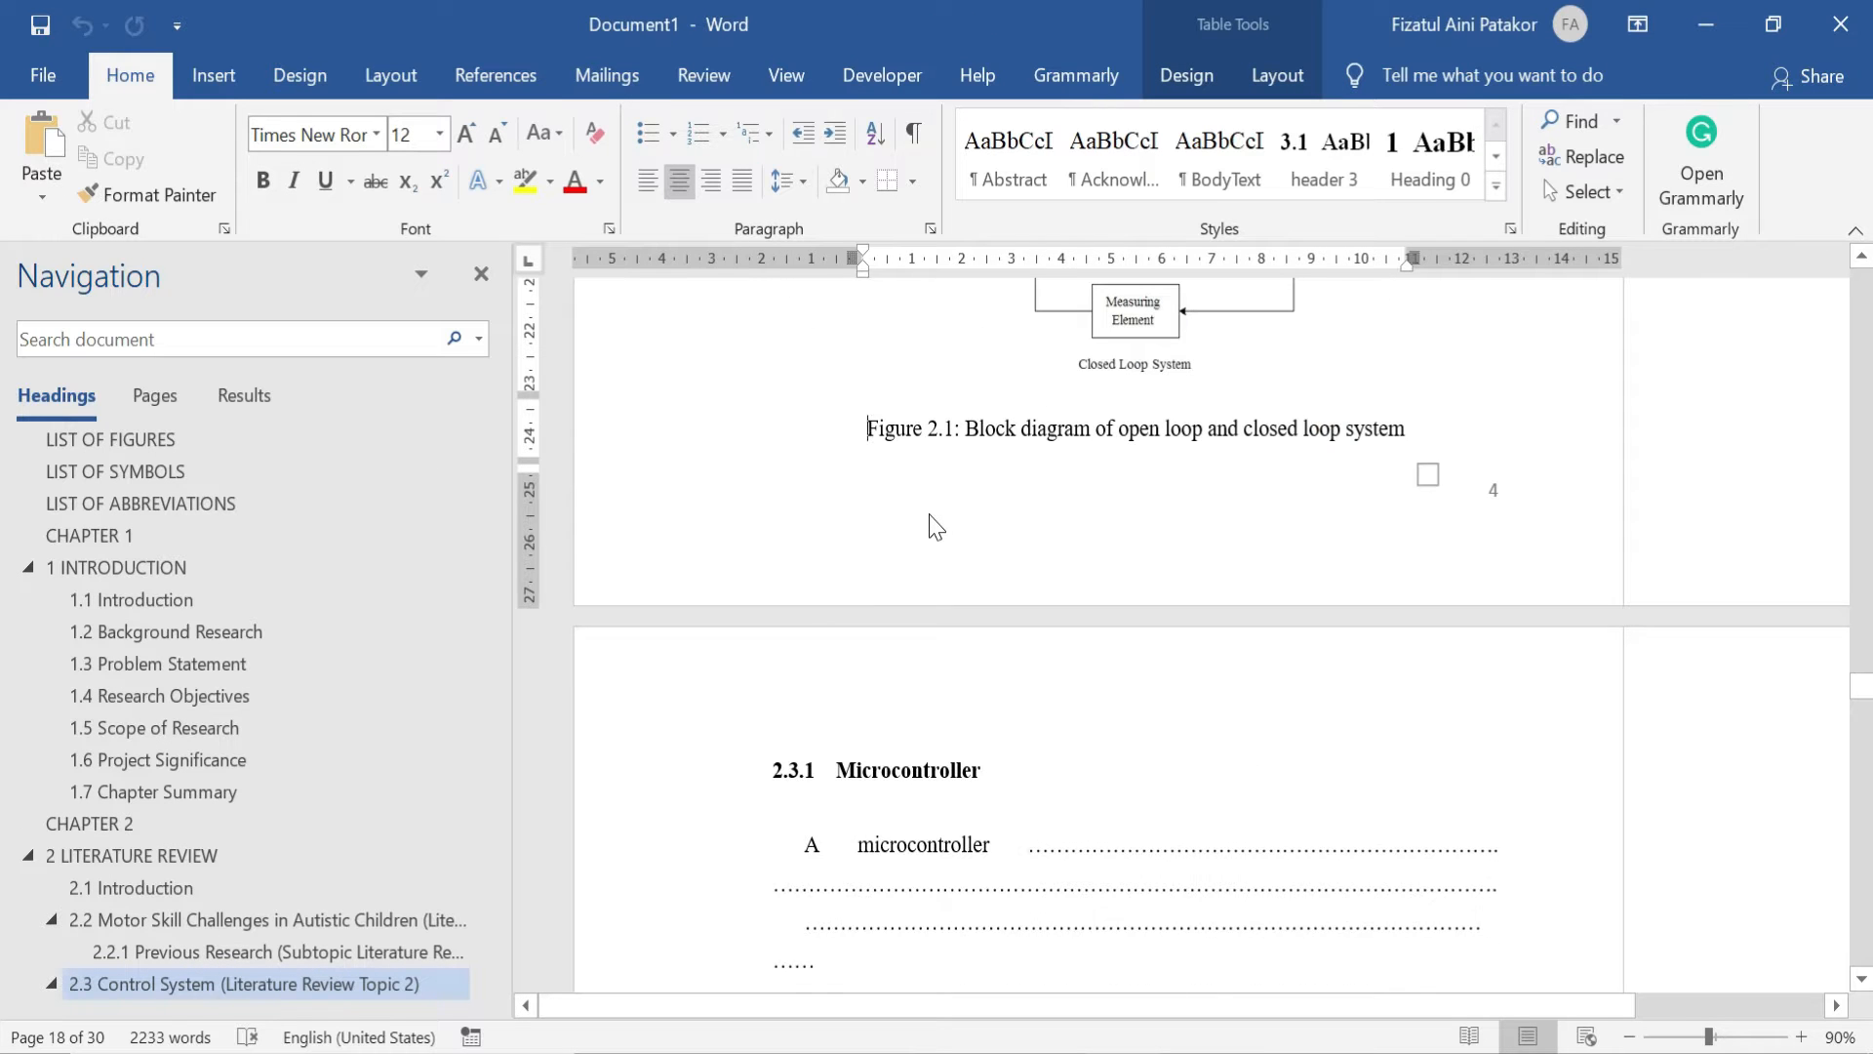
{"action": "scroll", "coordinate": [932, 523], "scroll_direction": "up", "scroll_amount": 5}
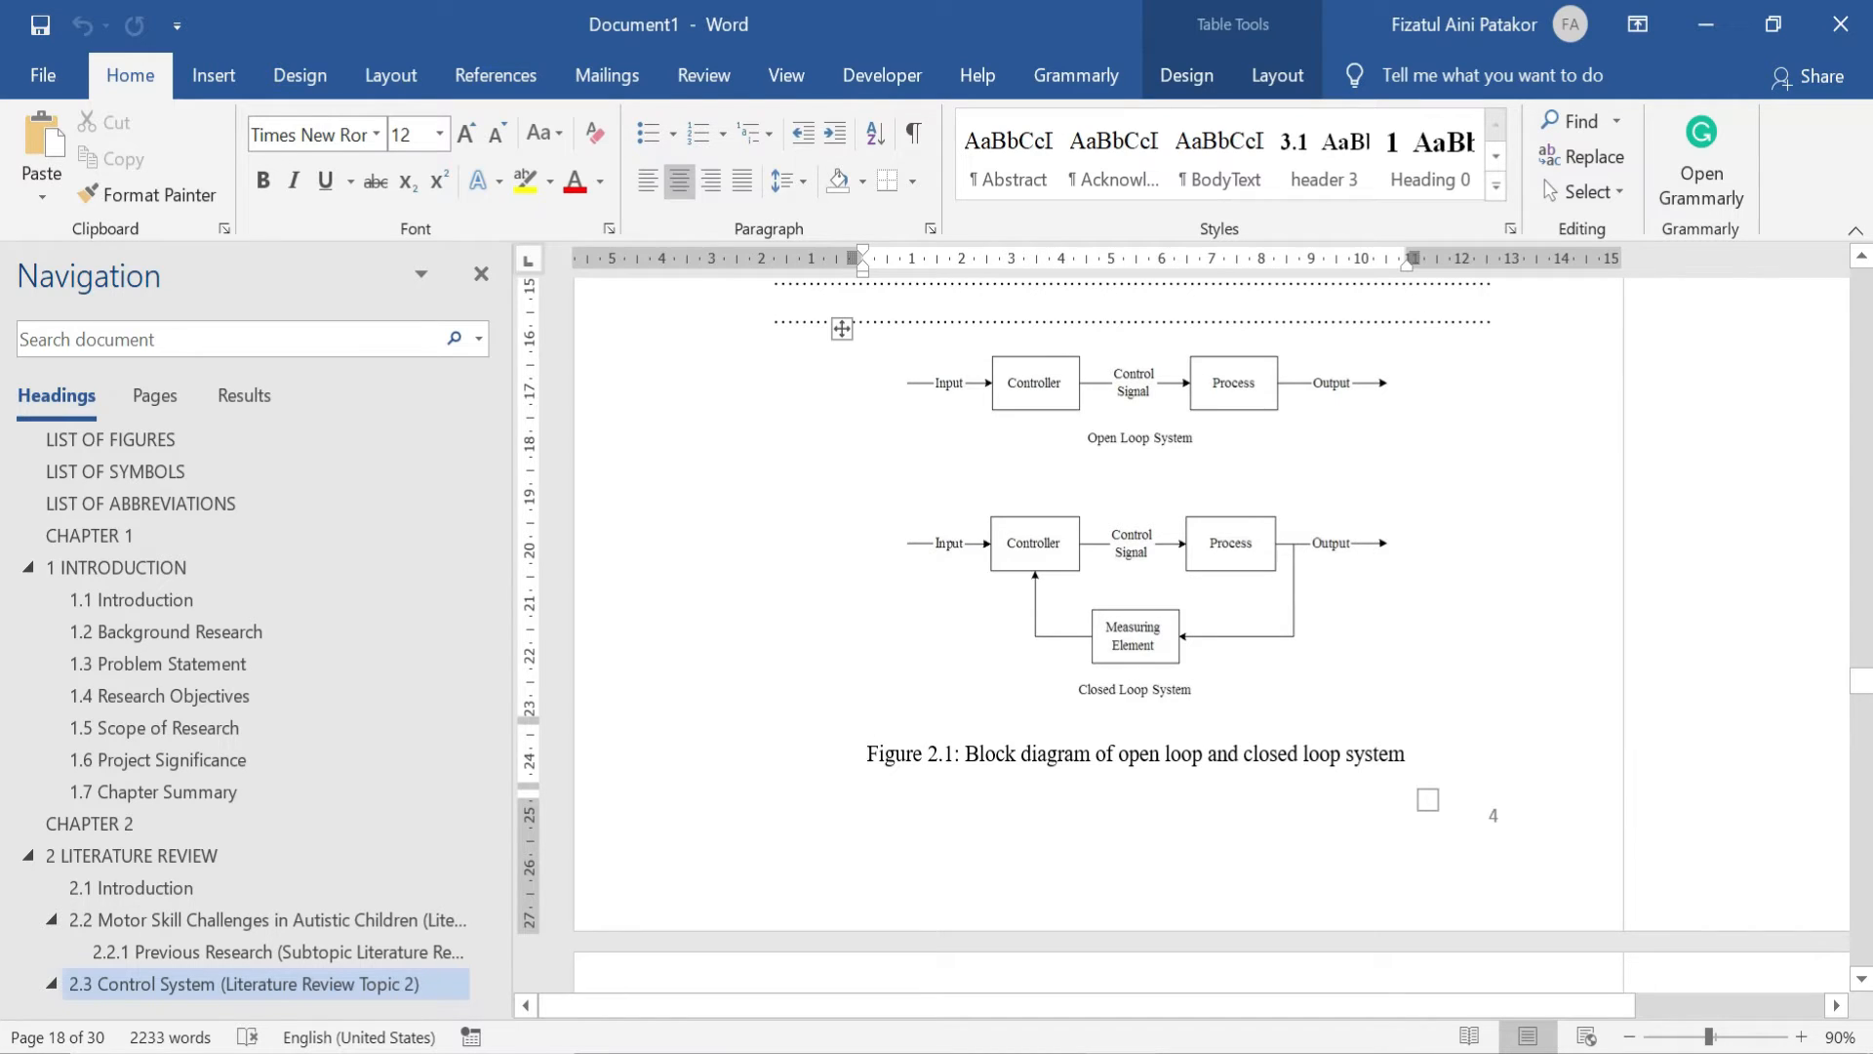
{"action": "scroll", "coordinate": [930, 753], "scroll_direction": "down", "scroll_amount": 1}
{"action": "left_click", "coordinate": [390, 991]}
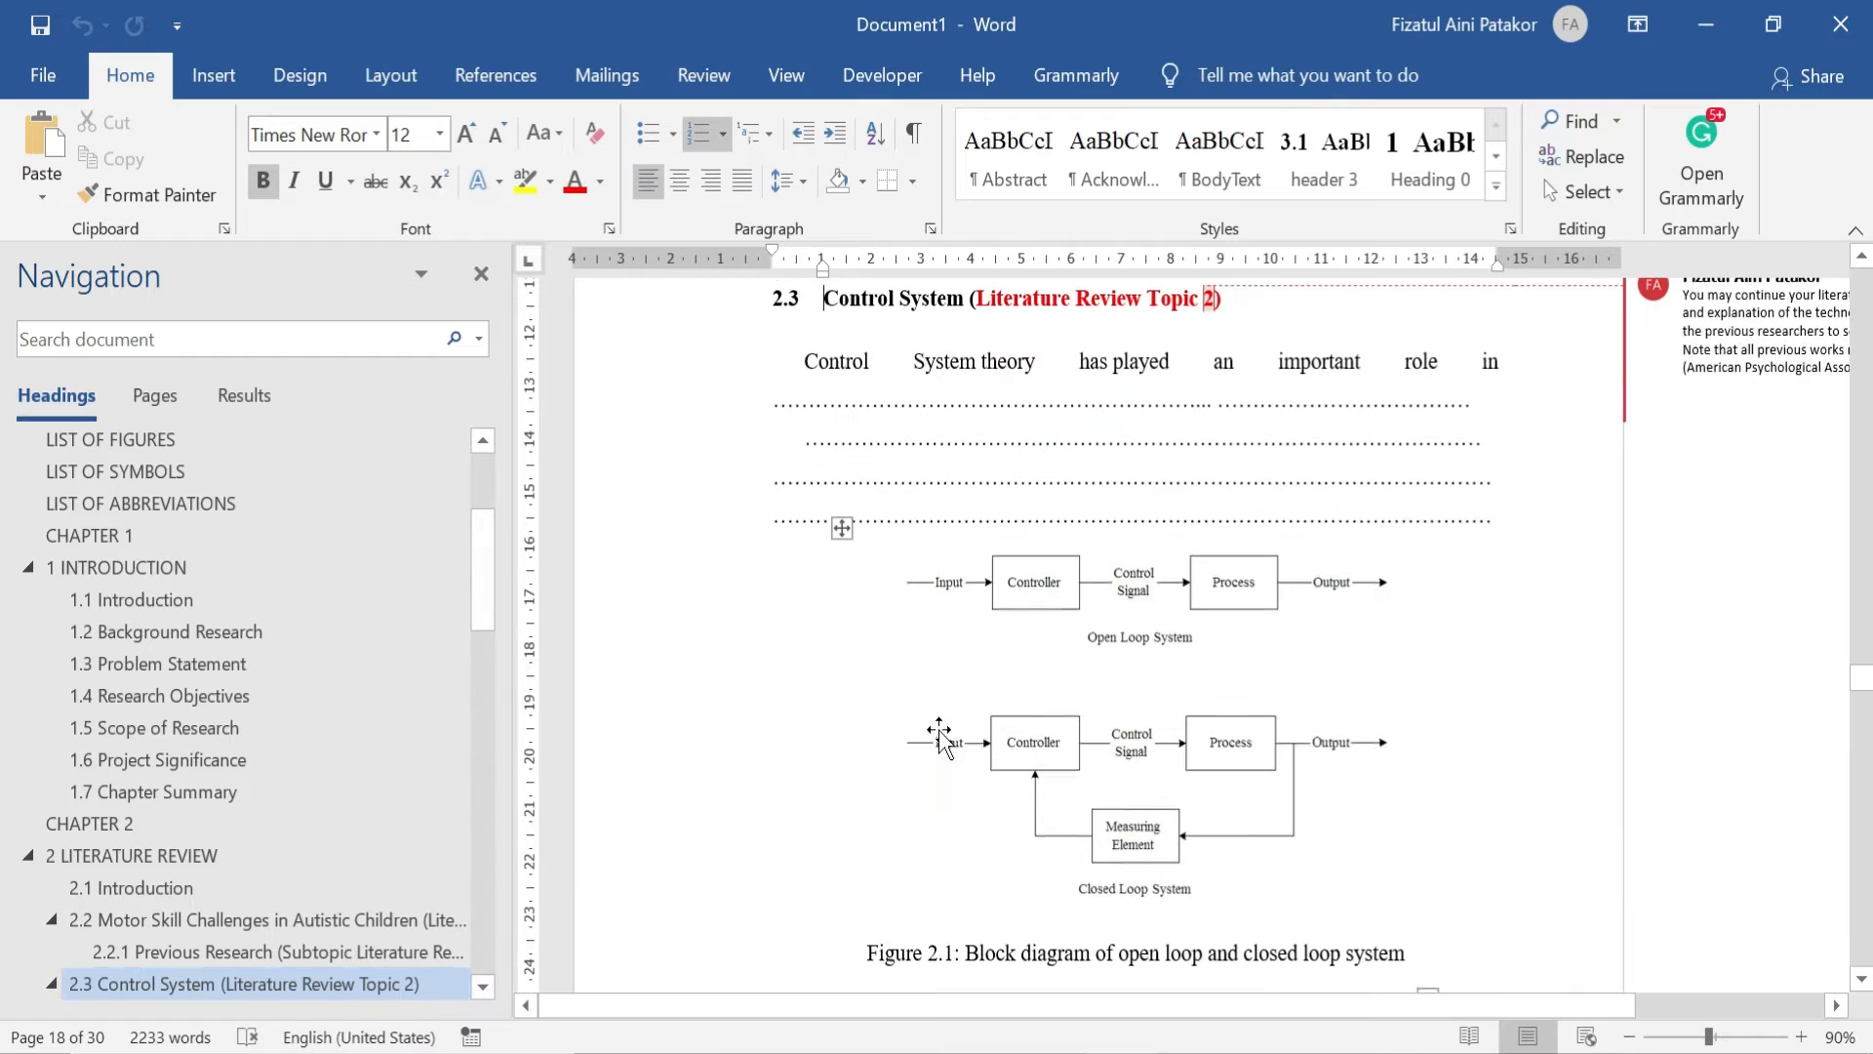
{"action": "scroll", "coordinate": [940, 741], "scroll_direction": "down", "scroll_amount": 3}
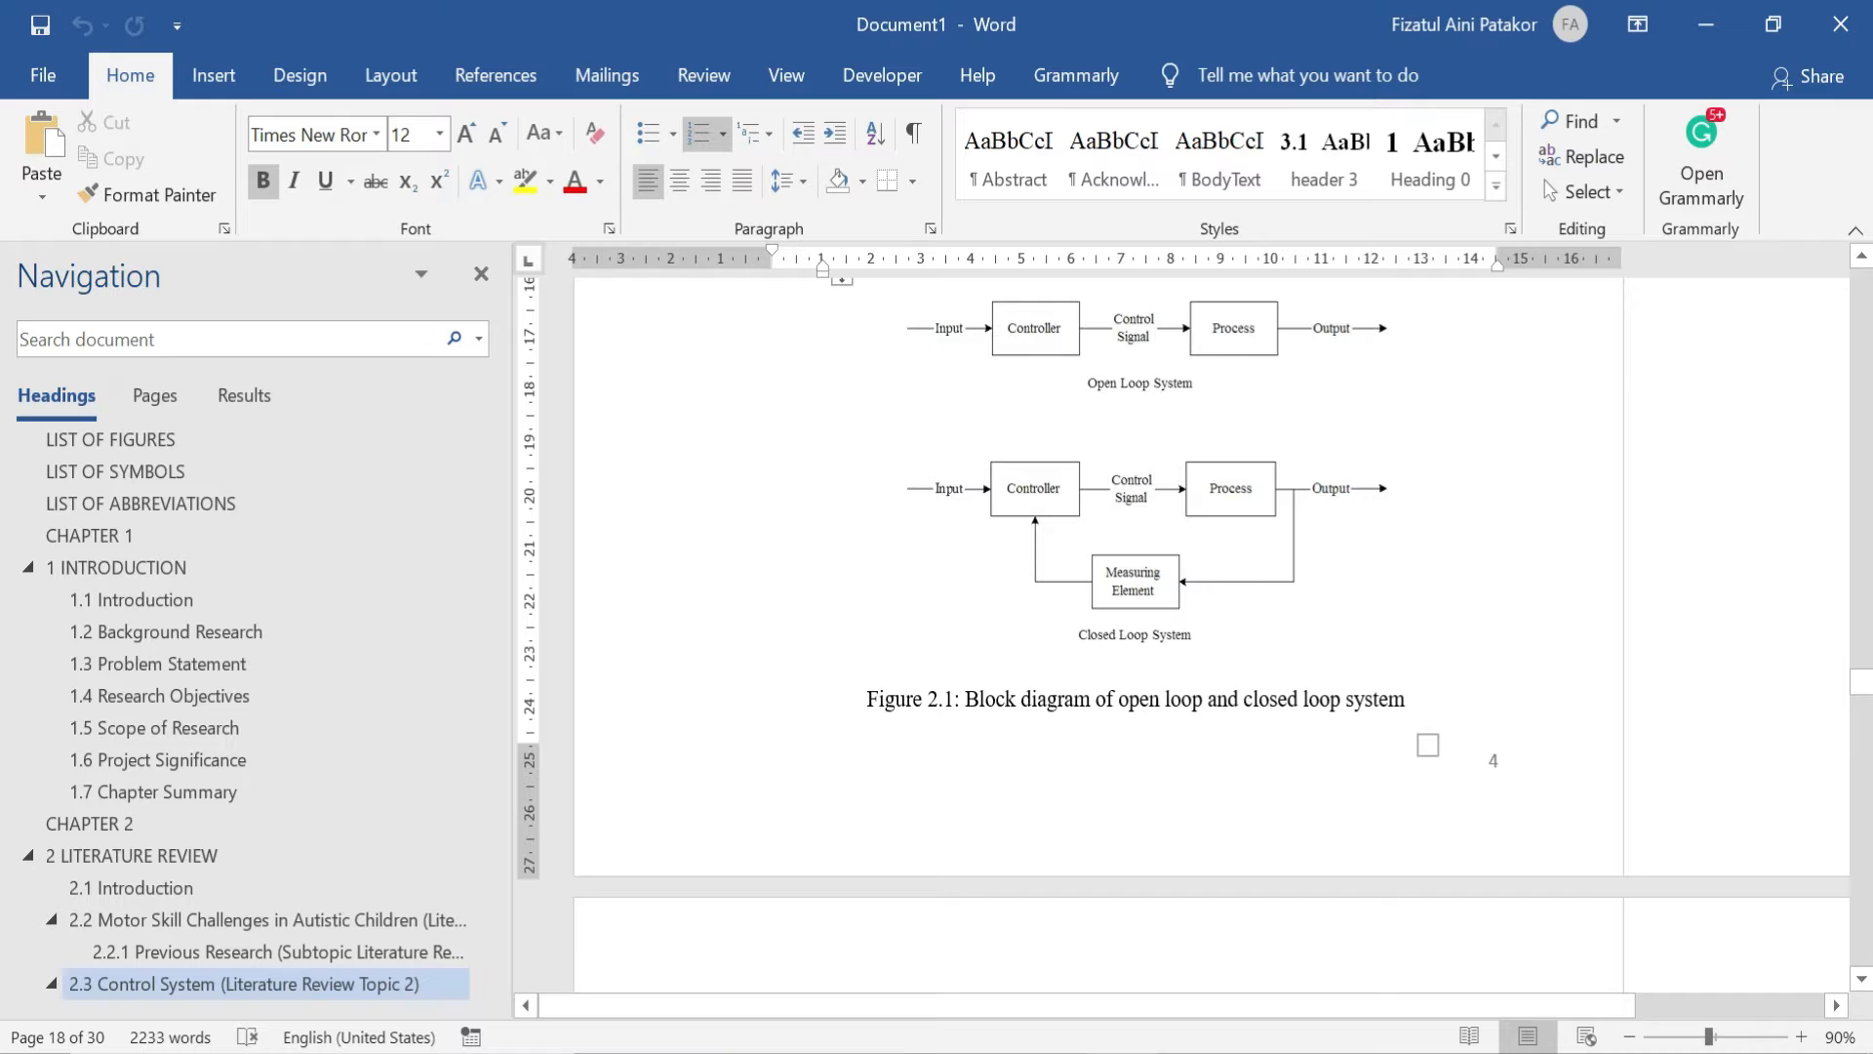
Return to the List of Figures, follow the Figure 3.1 entry and view the flow chart with its caption
{"action": "left_click", "coordinate": [148, 439]}
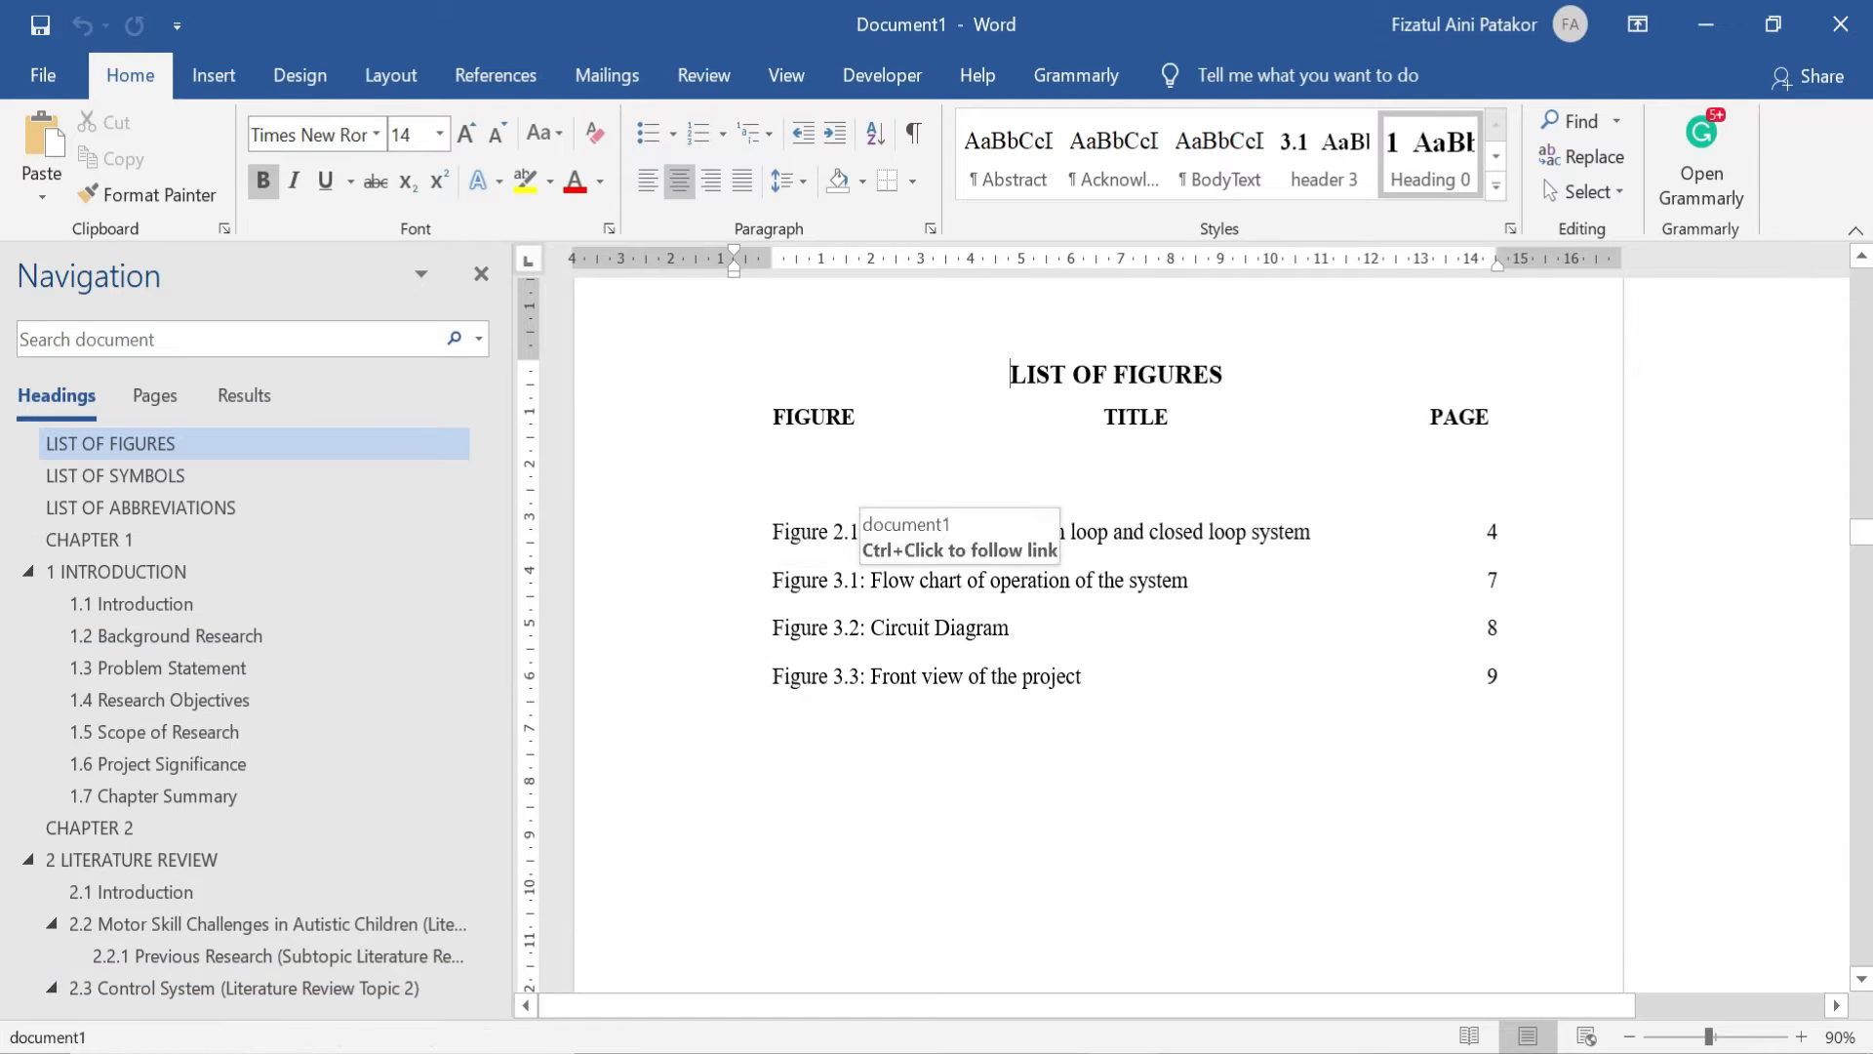
{"action": "left_click", "coordinate": [845, 603], "text": "ctrl"}
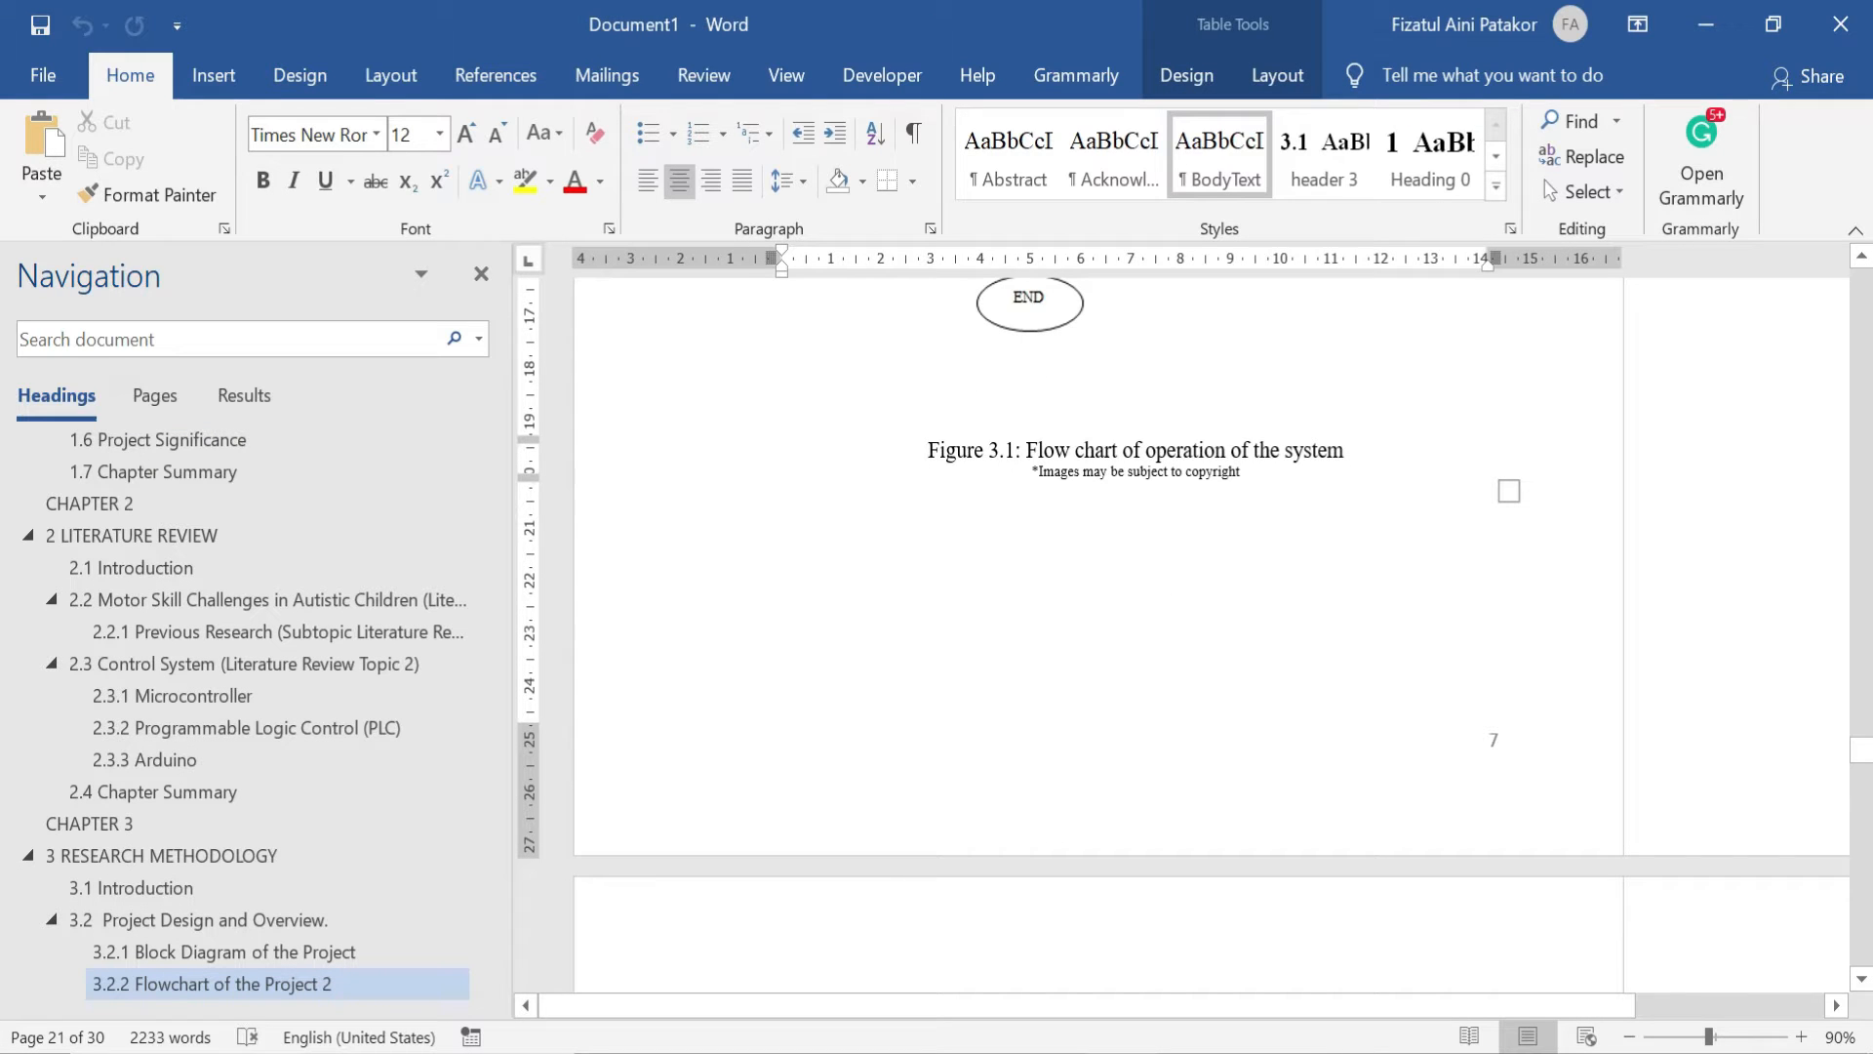
{"action": "scroll", "coordinate": [1008, 478], "scroll_direction": "up", "scroll_amount": 4}
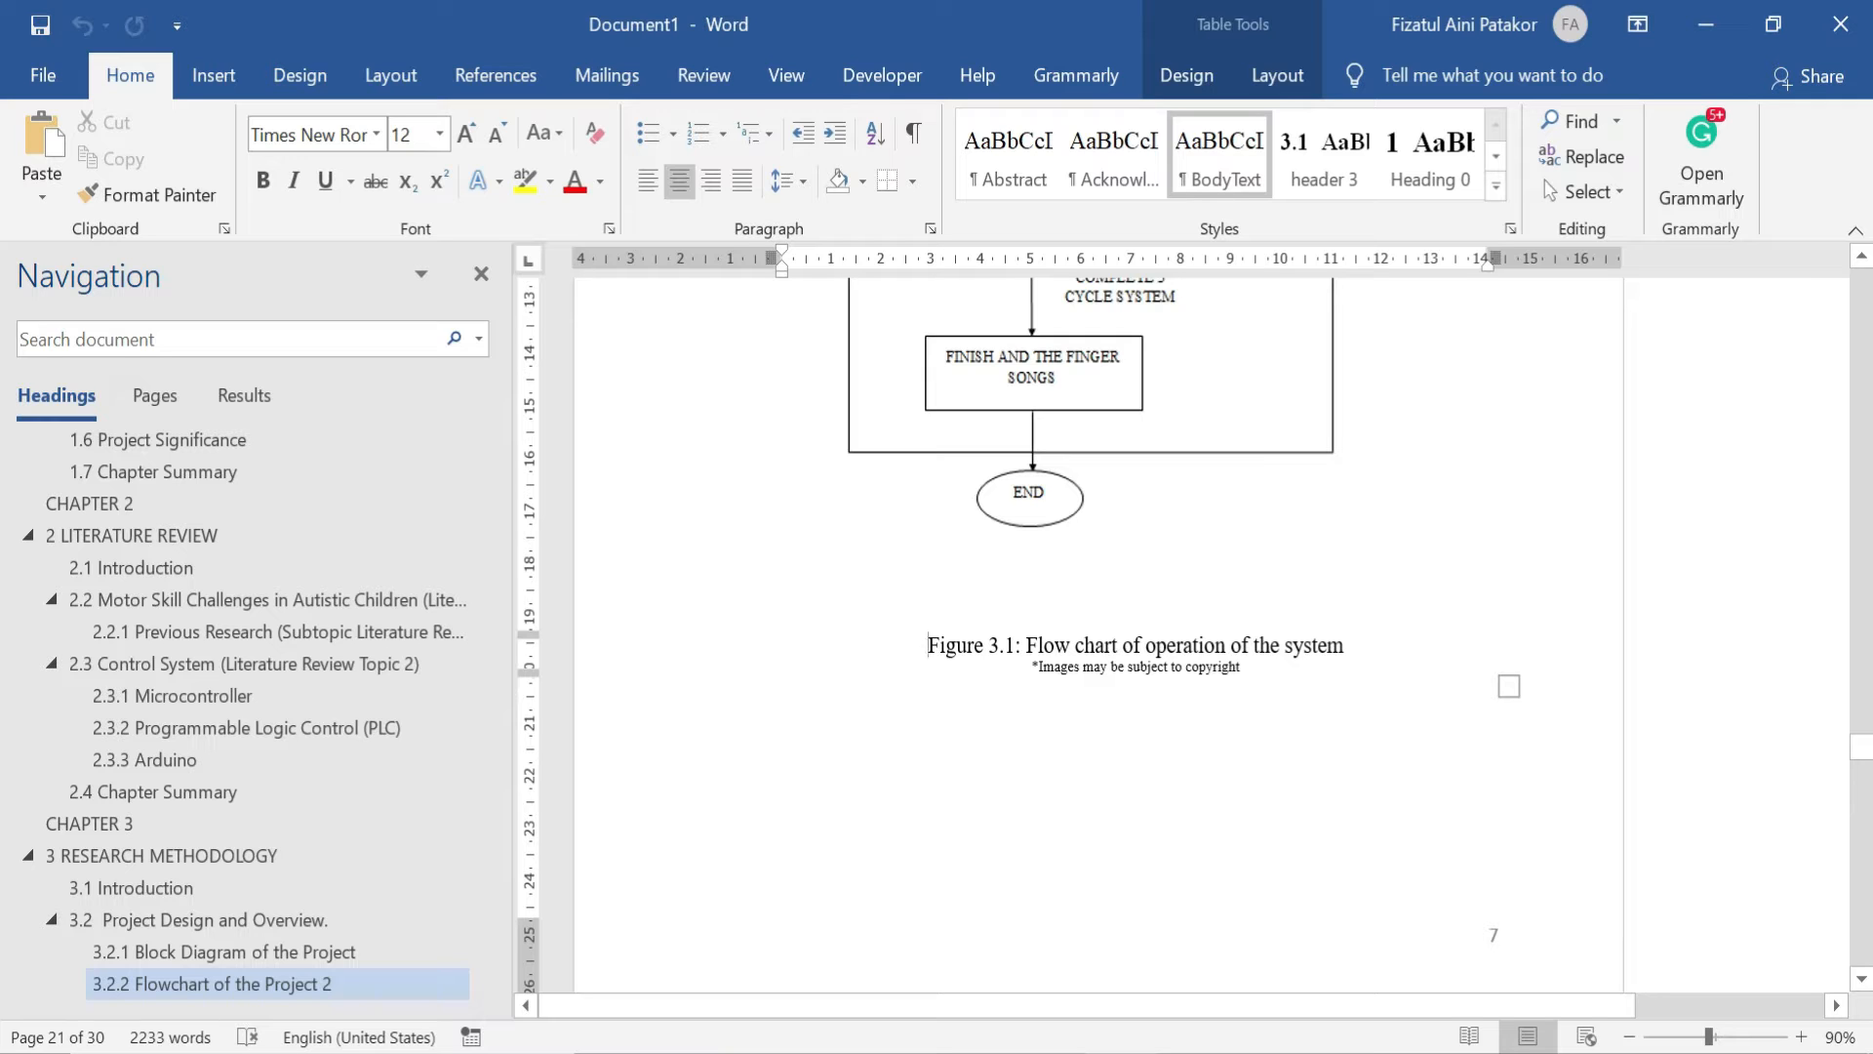
{"action": "scroll", "coordinate": [1099, 634], "scroll_direction": "down", "scroll_amount": 1}
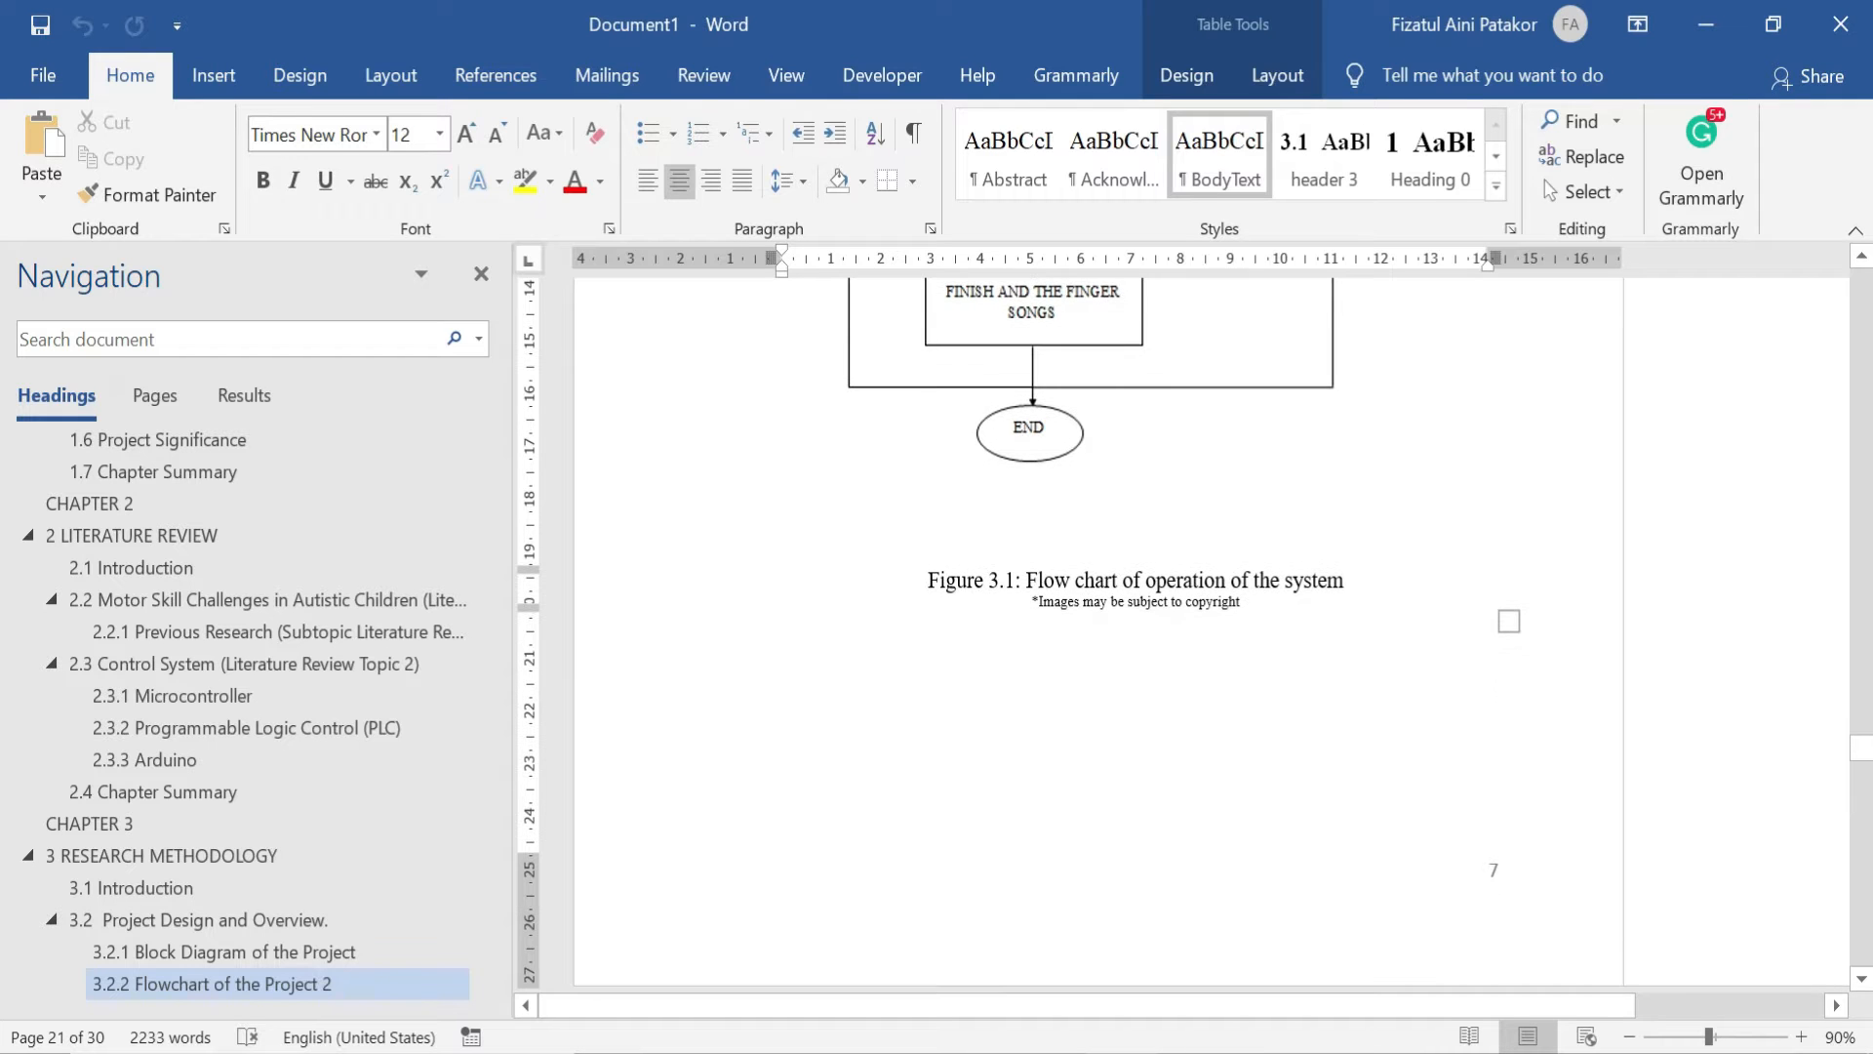
{"action": "scroll", "coordinate": [1288, 775], "scroll_direction": "down", "scroll_amount": 2}
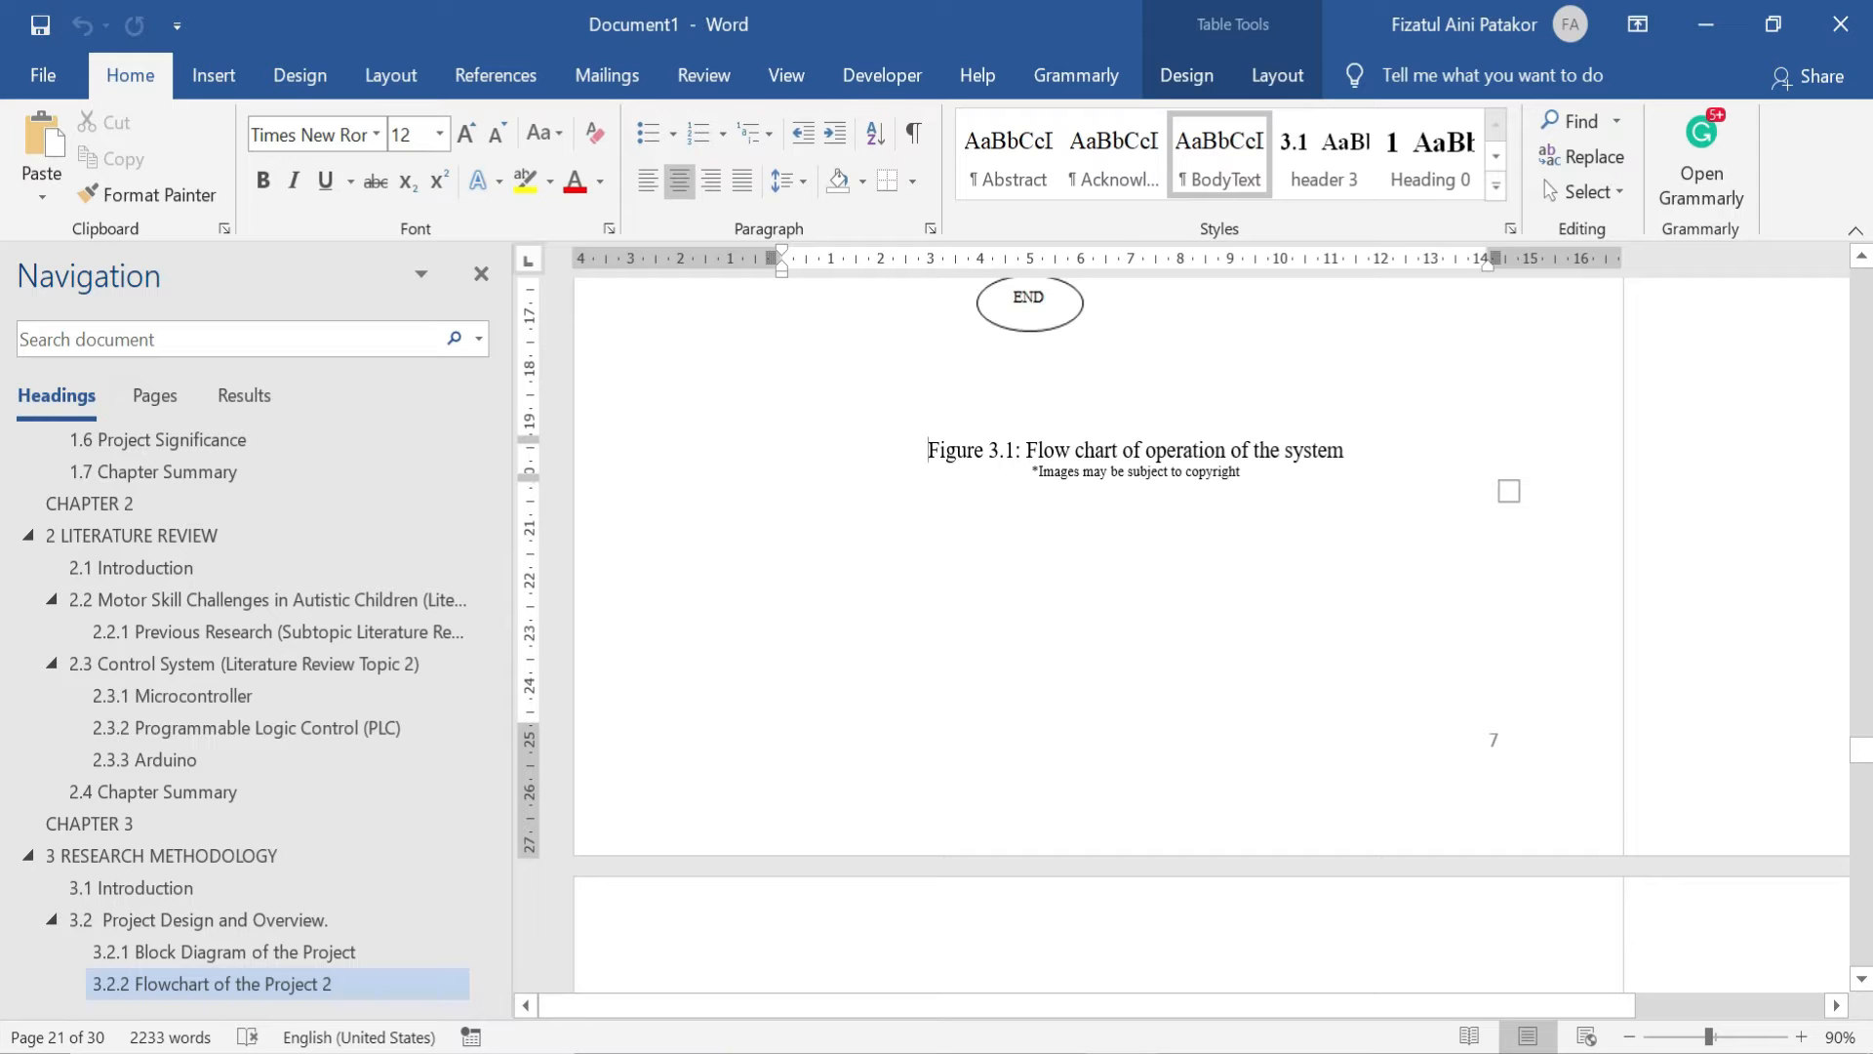
Jump to the CHAPTER 4 heading to view the Results and Discussion chapter
{"action": "scroll", "coordinate": [178, 763], "scroll_direction": "down", "scroll_amount": 6}
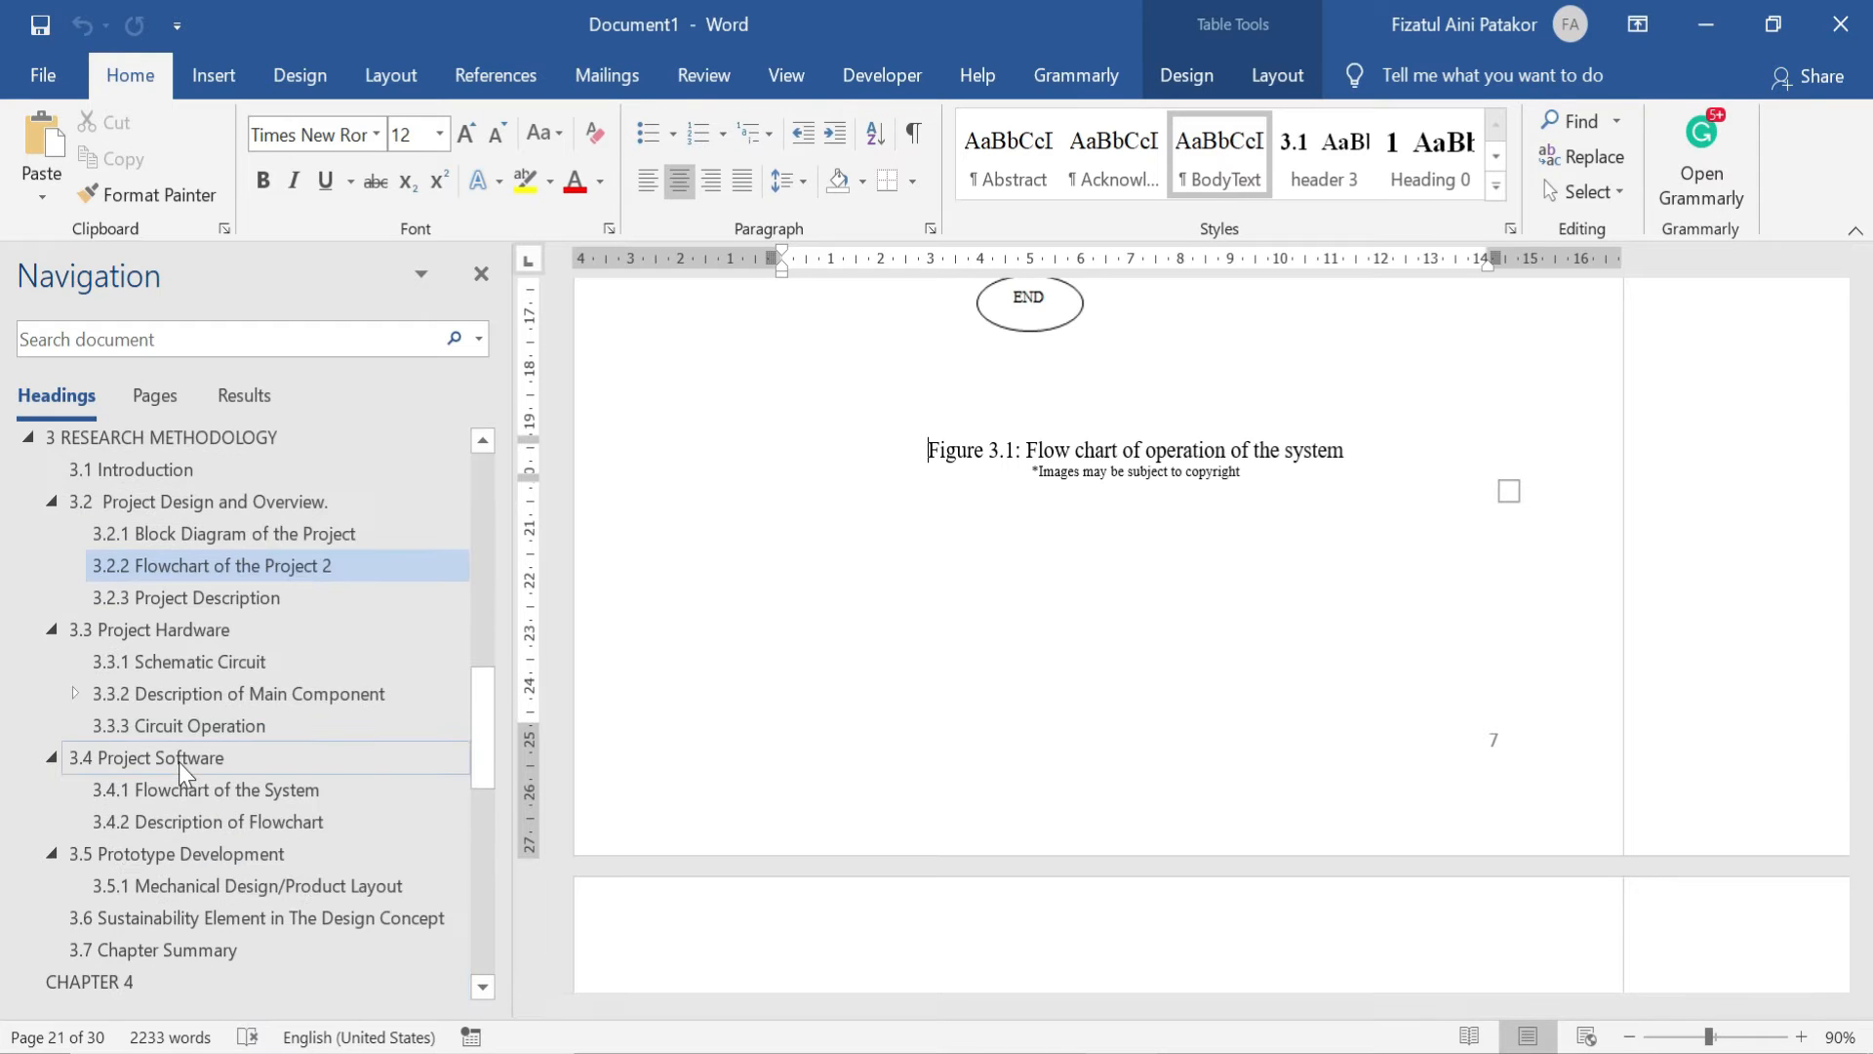
{"action": "scroll", "coordinate": [146, 751], "scroll_direction": "down", "scroll_amount": 1}
{"action": "left_click", "coordinate": [102, 734]}
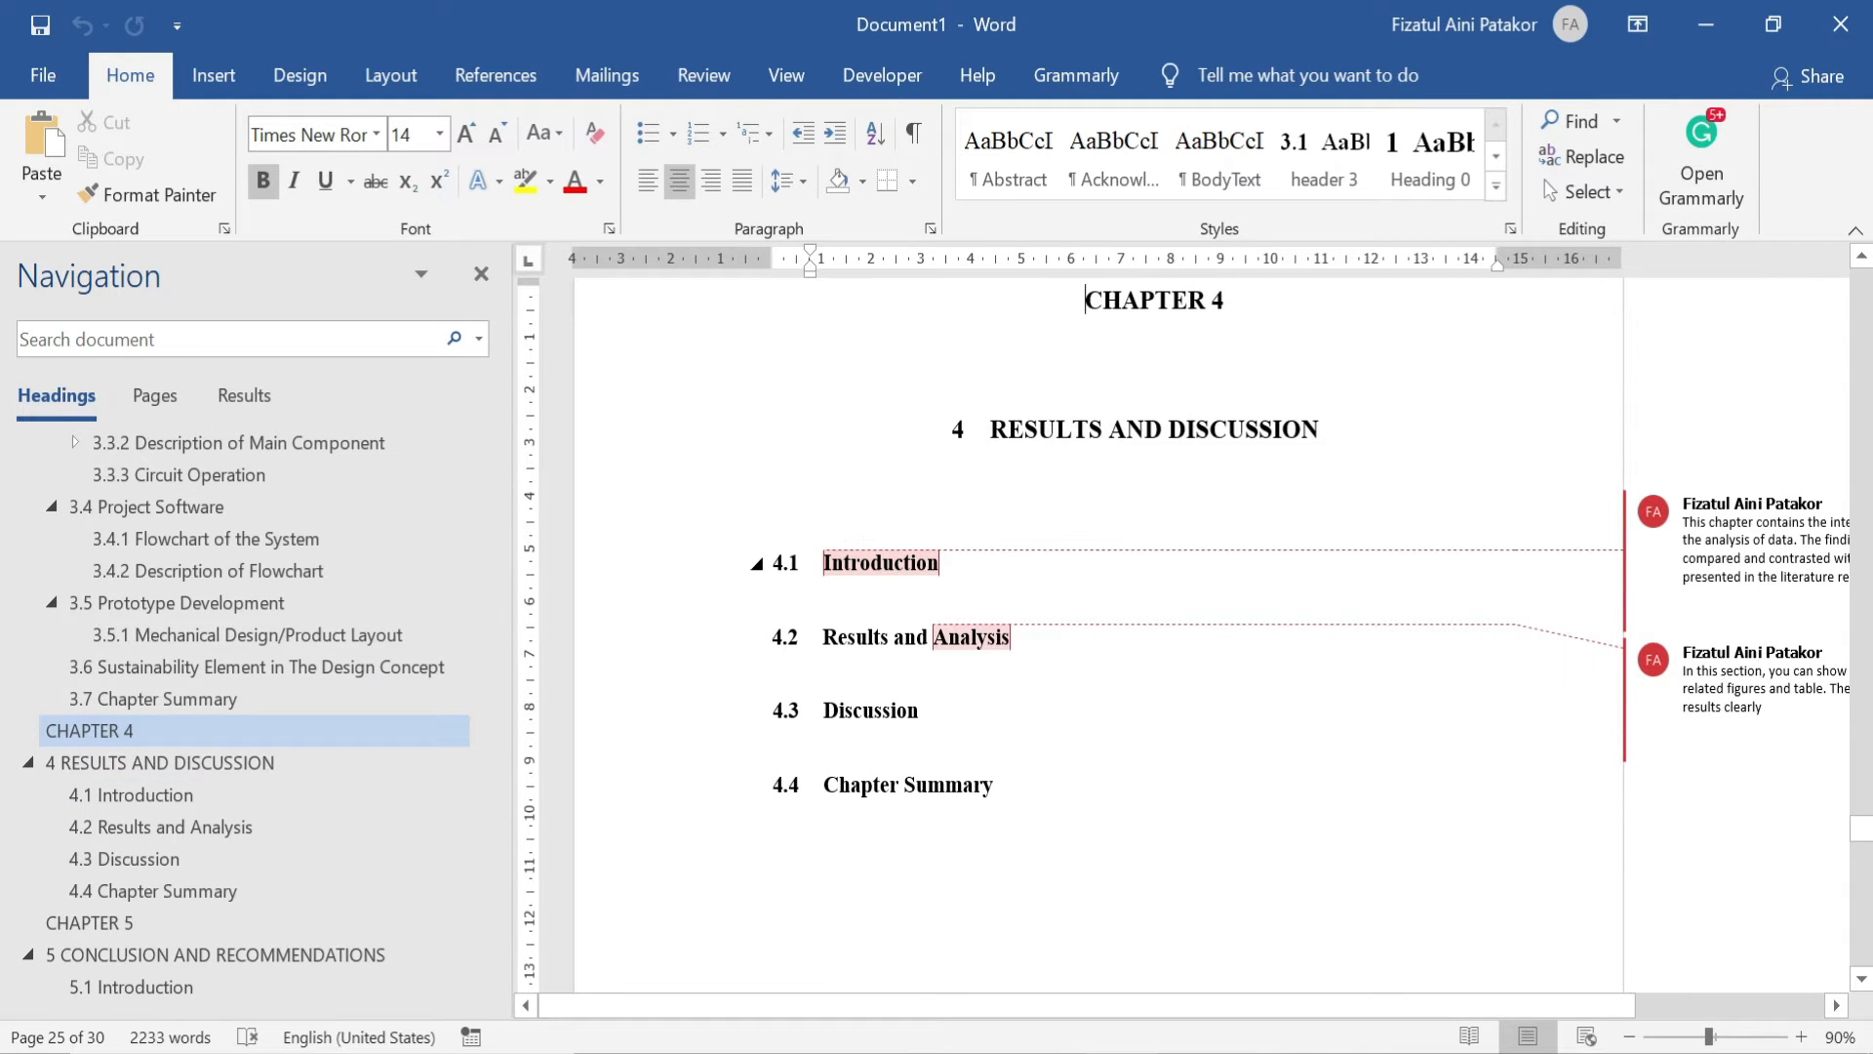
Return to the List of Figures and follow the Figure 3.3 entry to its caption in section 3.5.1
{"action": "scroll", "coordinate": [348, 517], "scroll_direction": "up", "scroll_amount": 8}
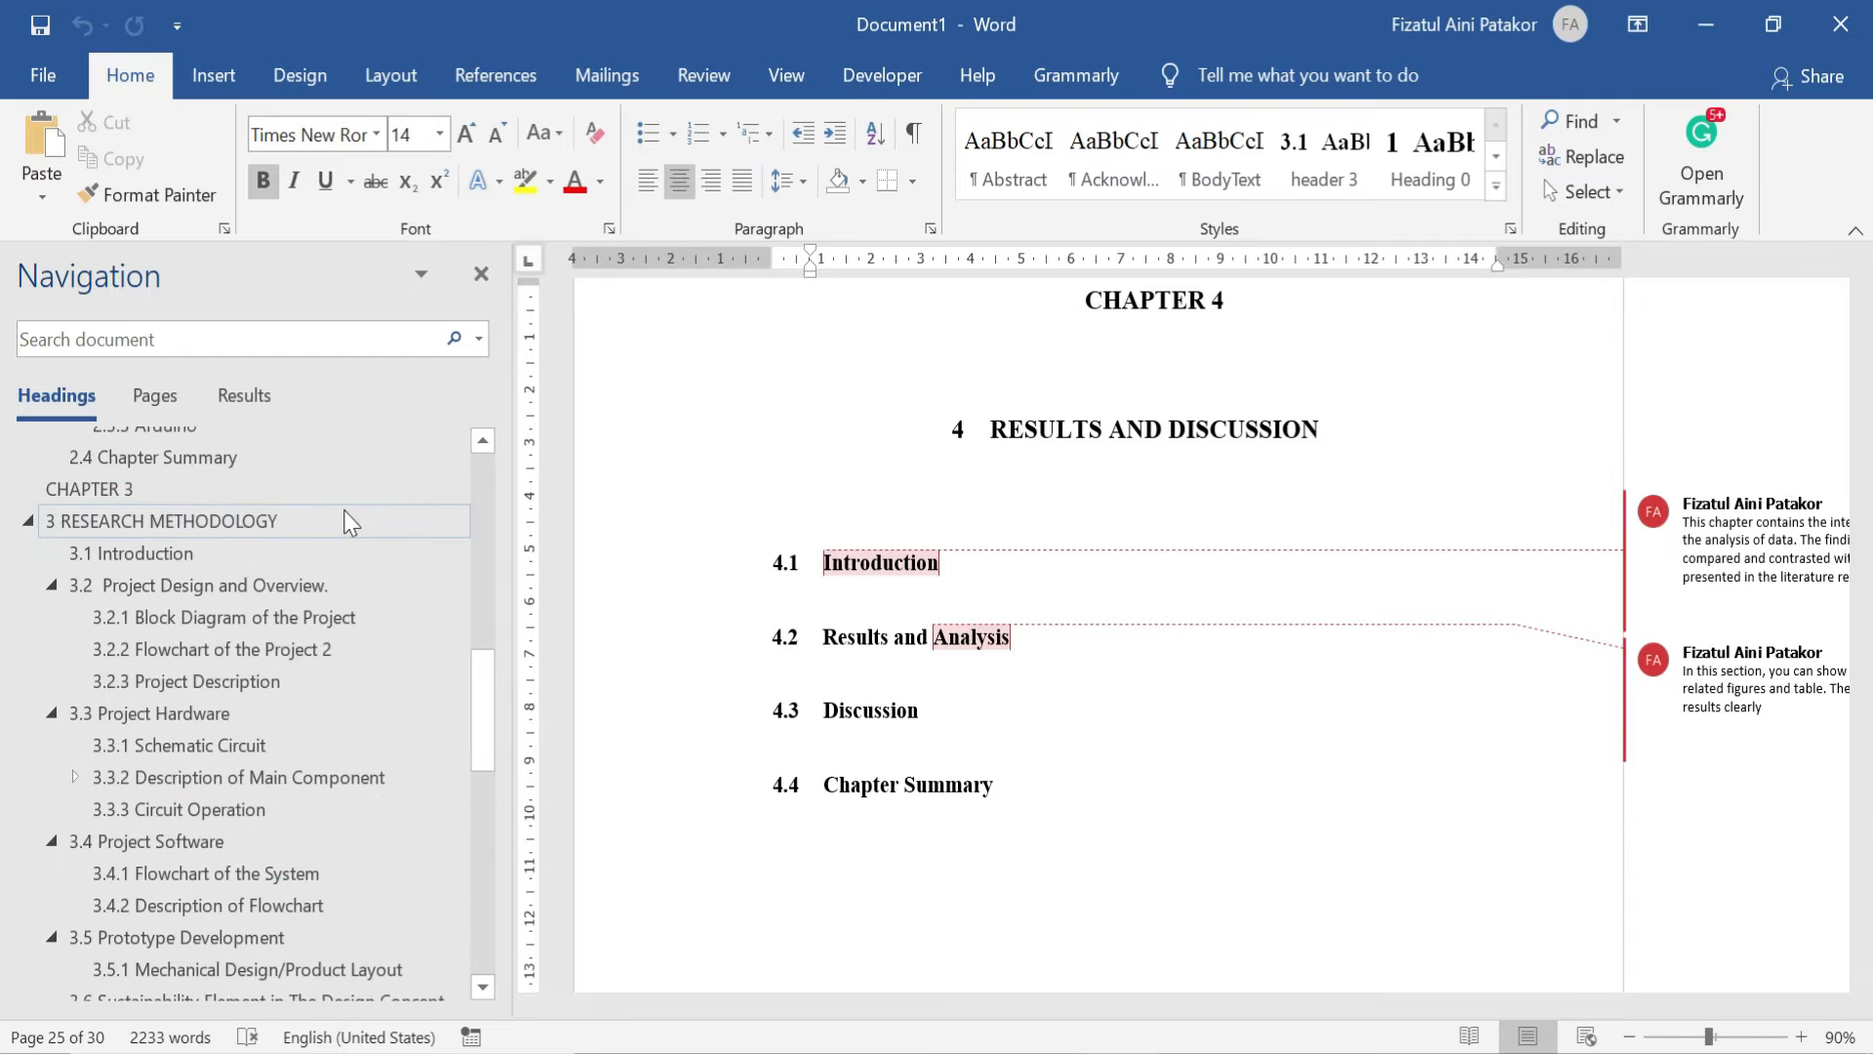
{"action": "scroll", "coordinate": [348, 518], "scroll_direction": "up", "scroll_amount": 4}
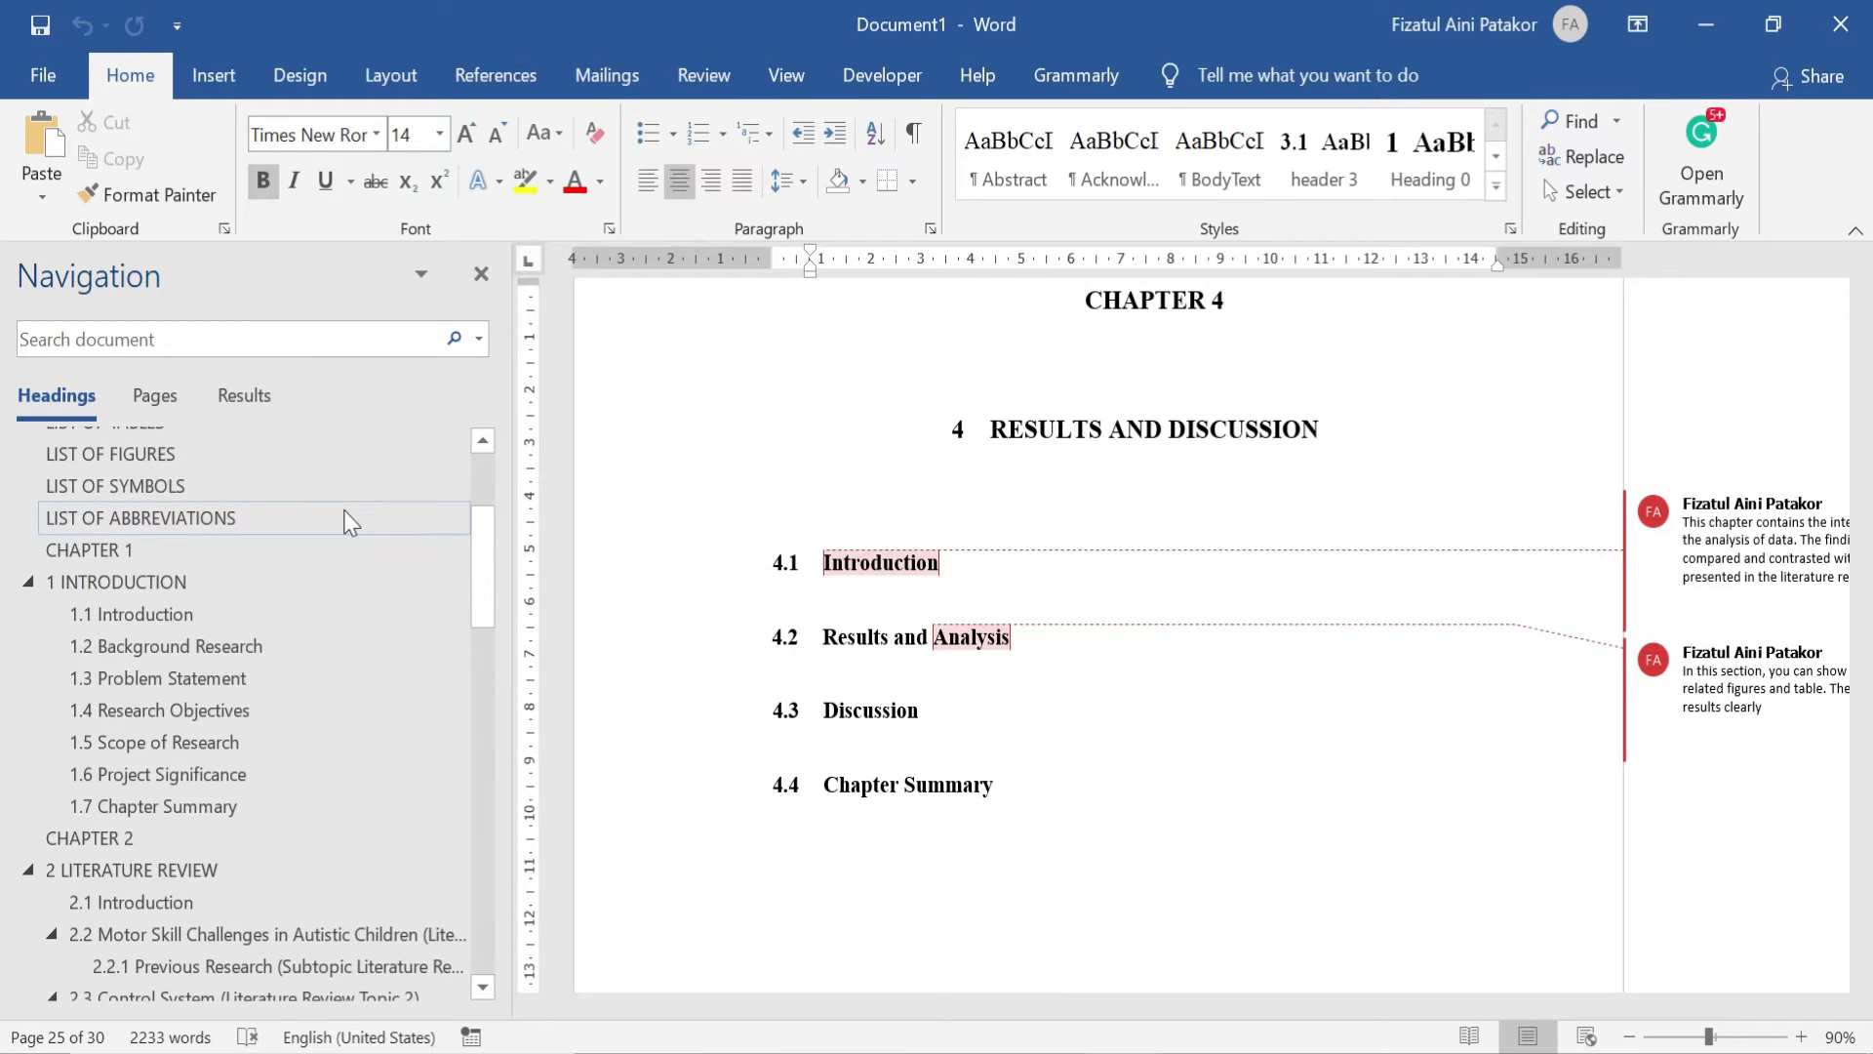
{"action": "left_click", "coordinate": [166, 527]}
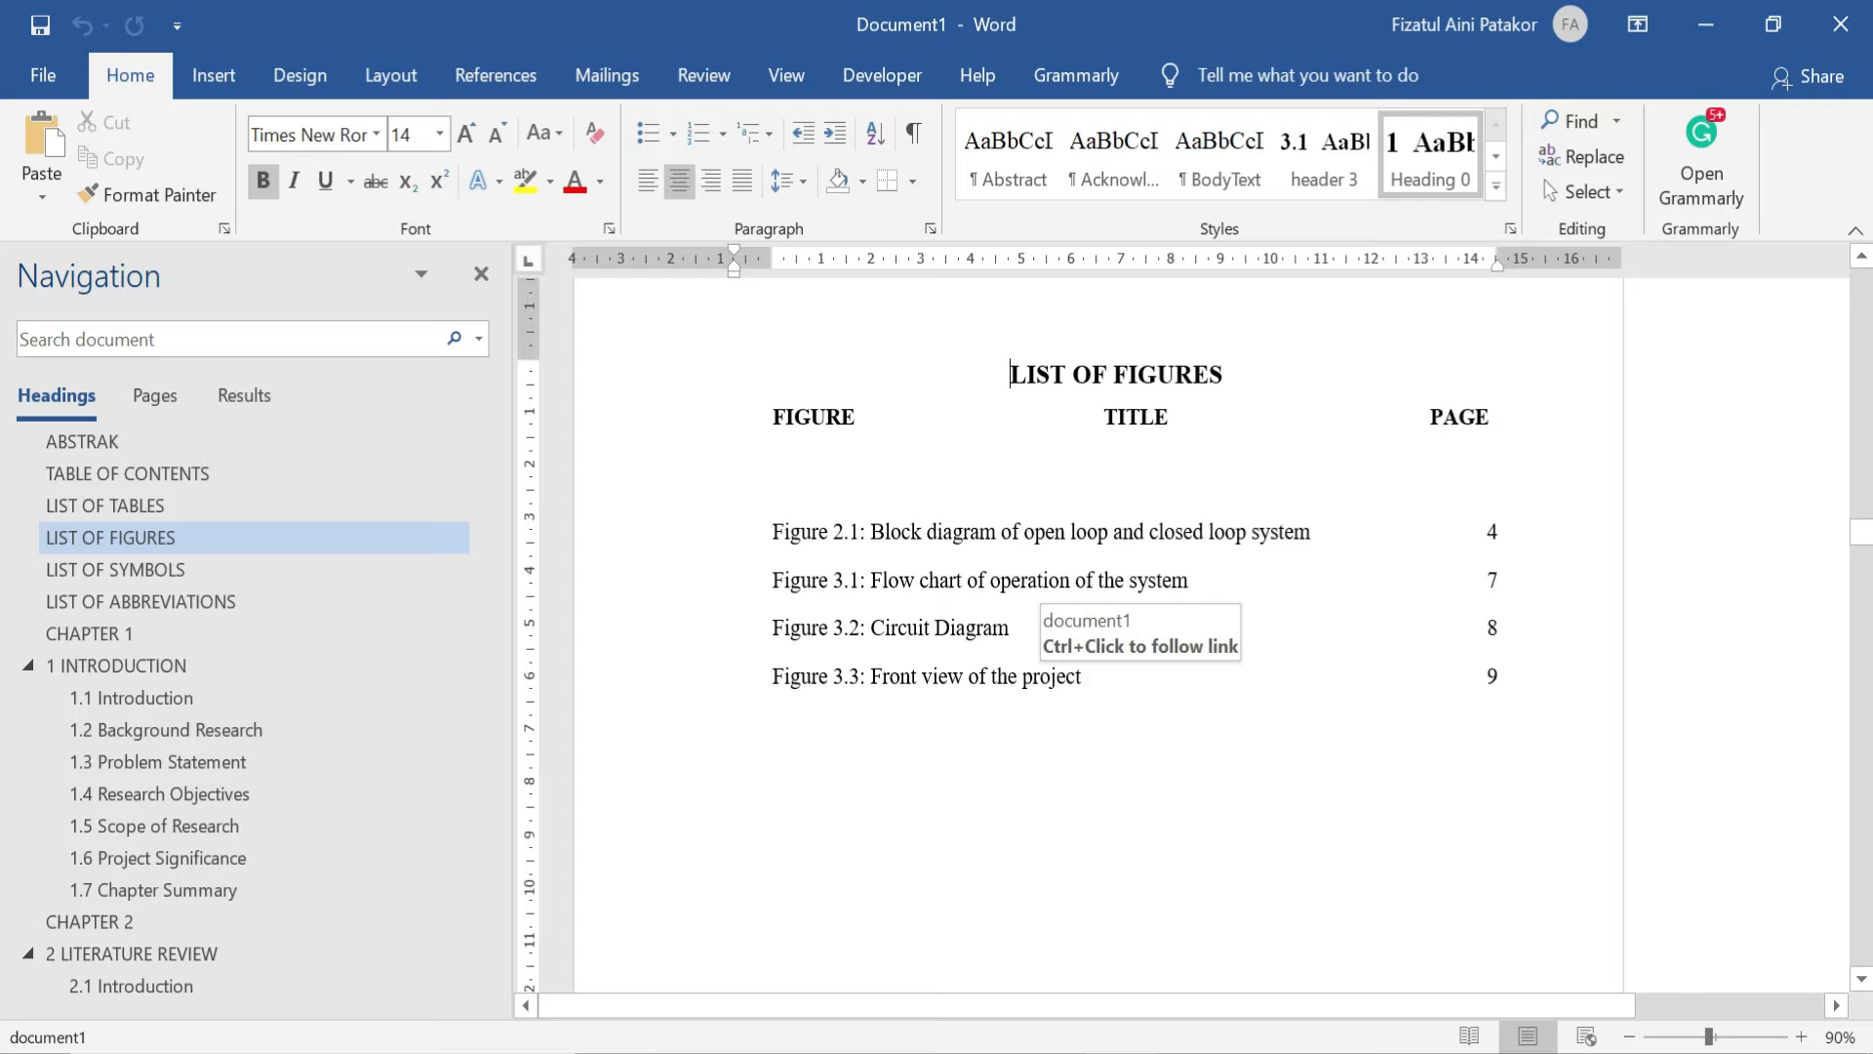
{"action": "left_click", "coordinate": [991, 677]}
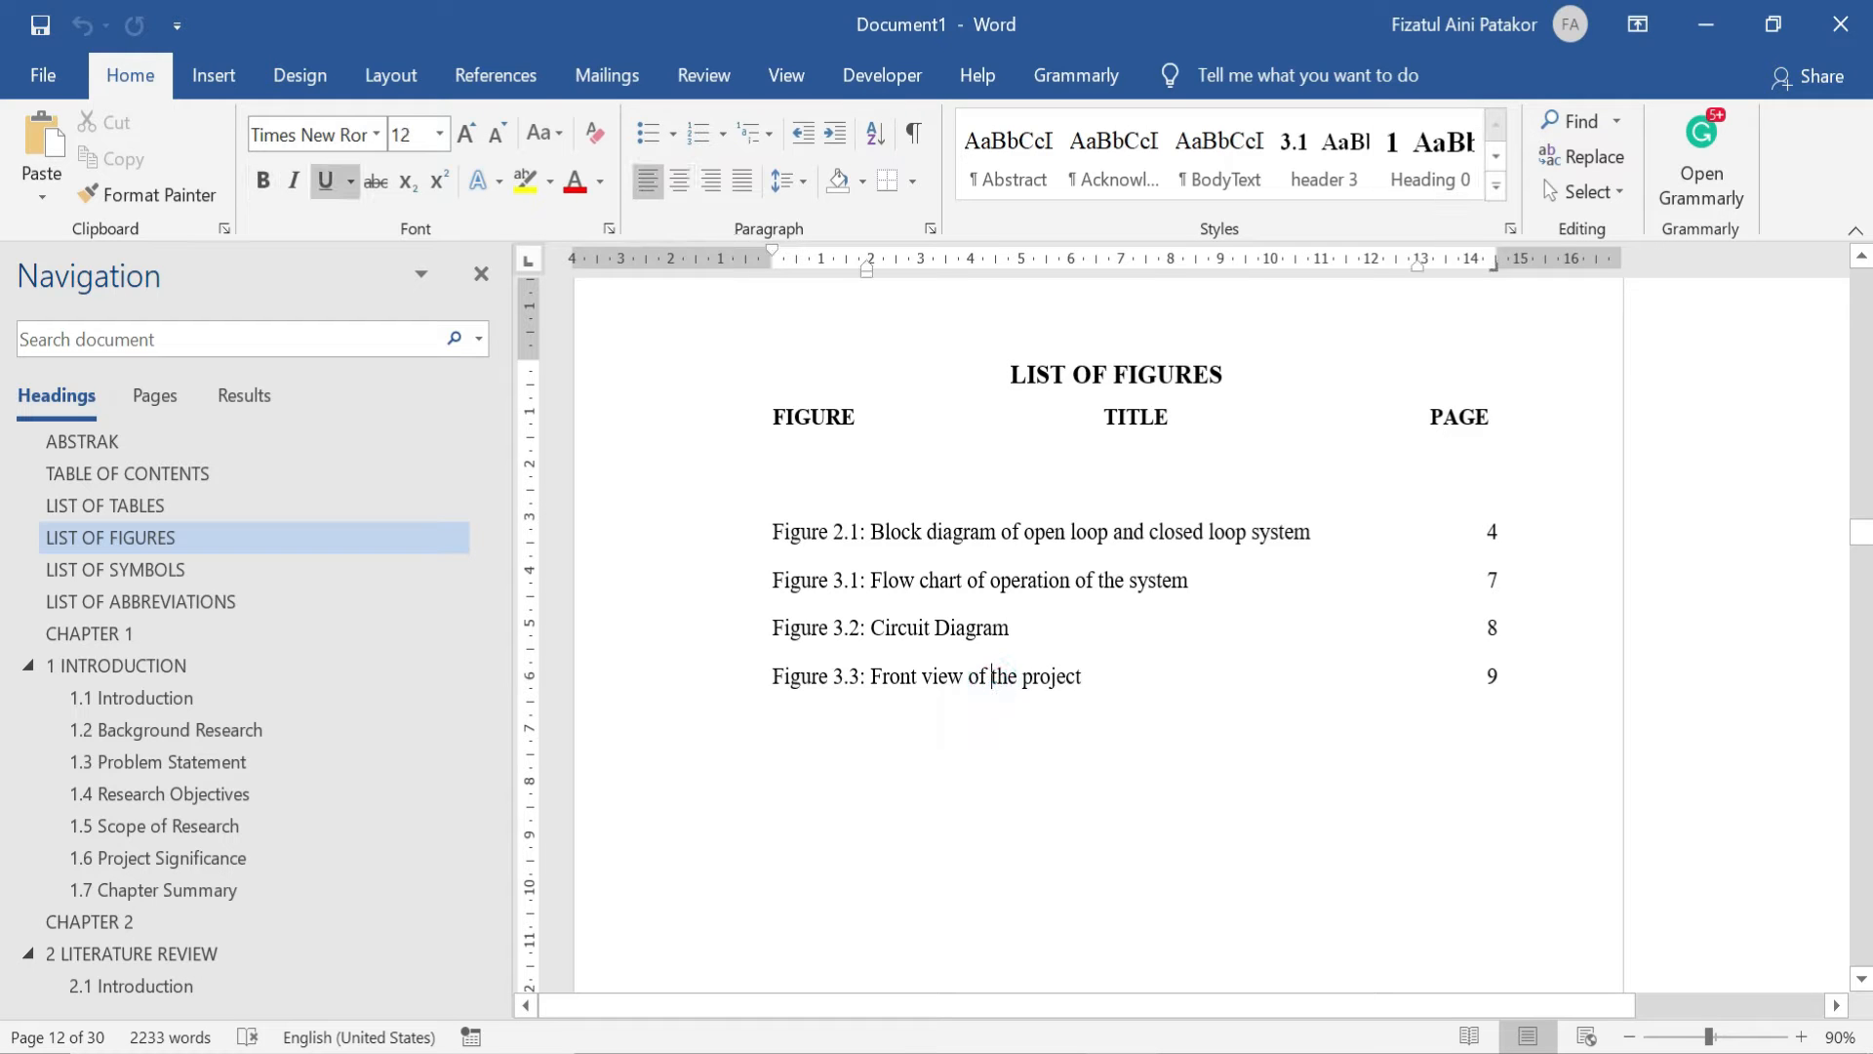
{"action": "left_click", "coordinate": [991, 680], "text": "ctrl"}
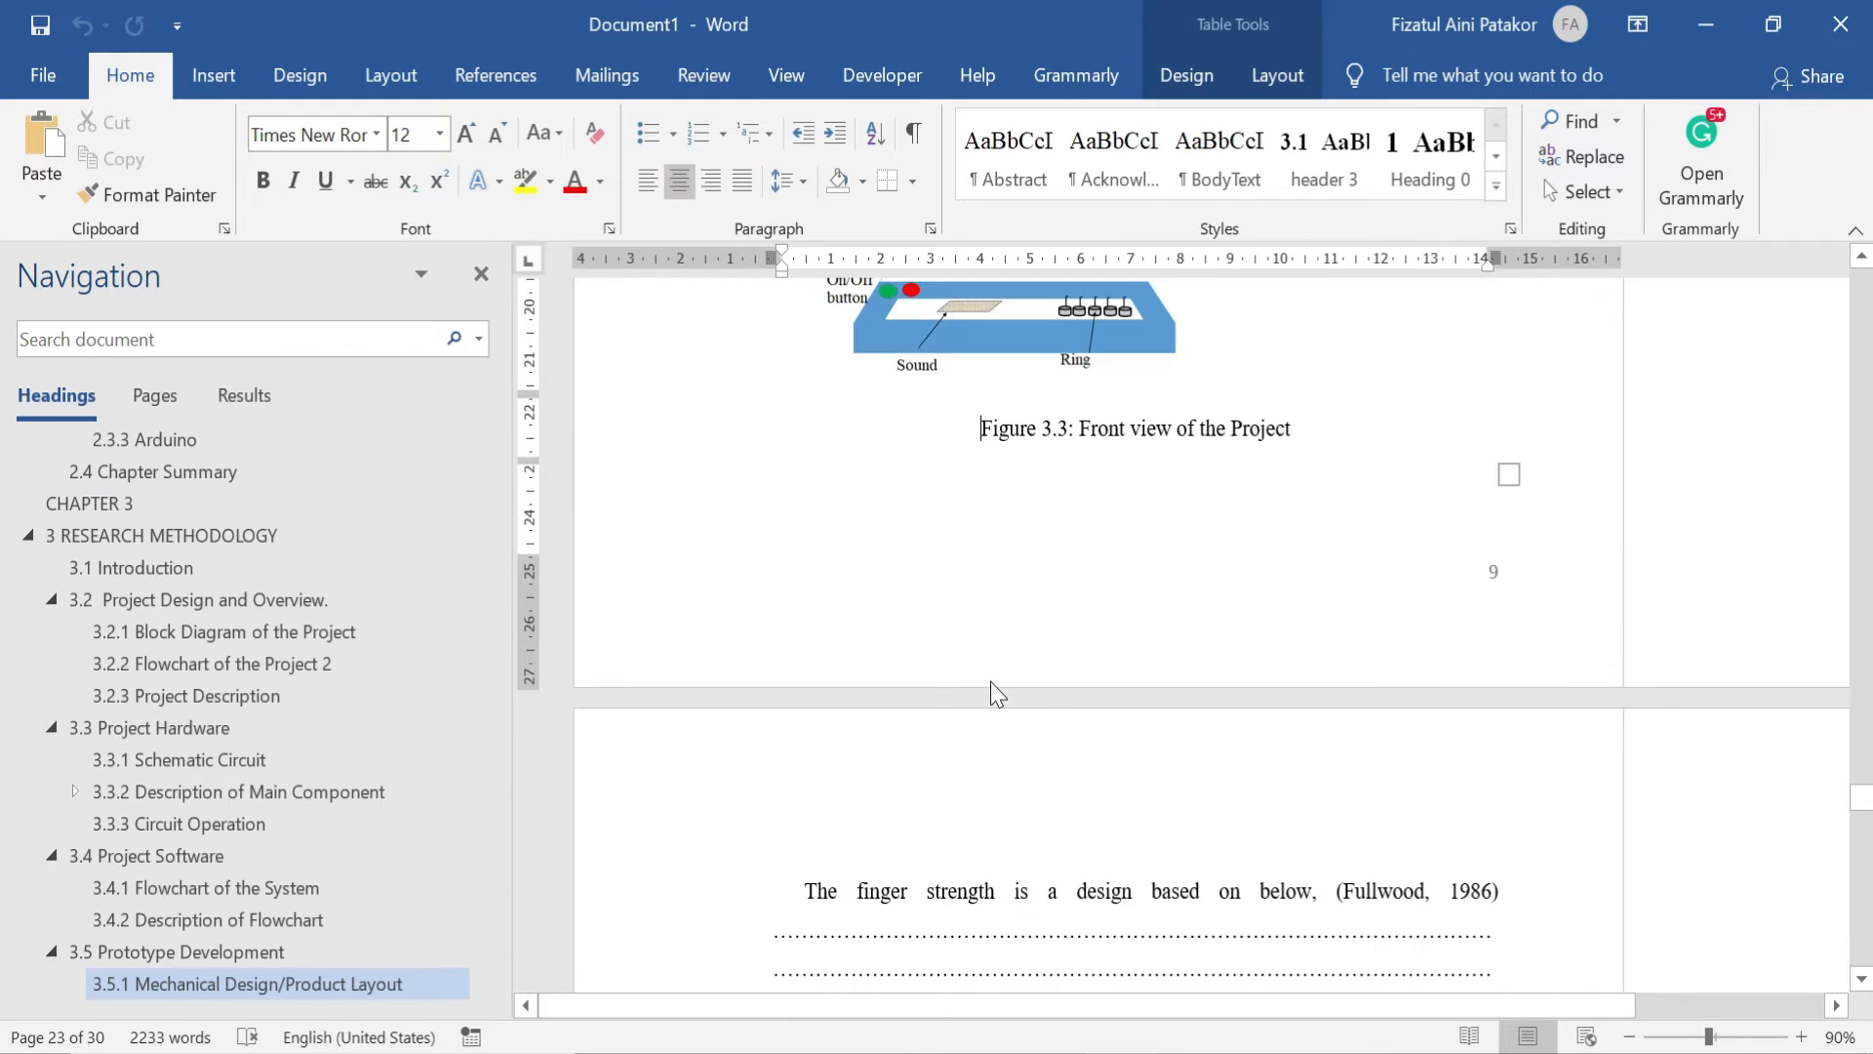
Add two blank lines after the finger strength paragraph, above Table 3.2, and place the text cursor on the first one
{"action": "scroll", "coordinate": [1276, 694], "scroll_direction": "down", "scroll_amount": 3}
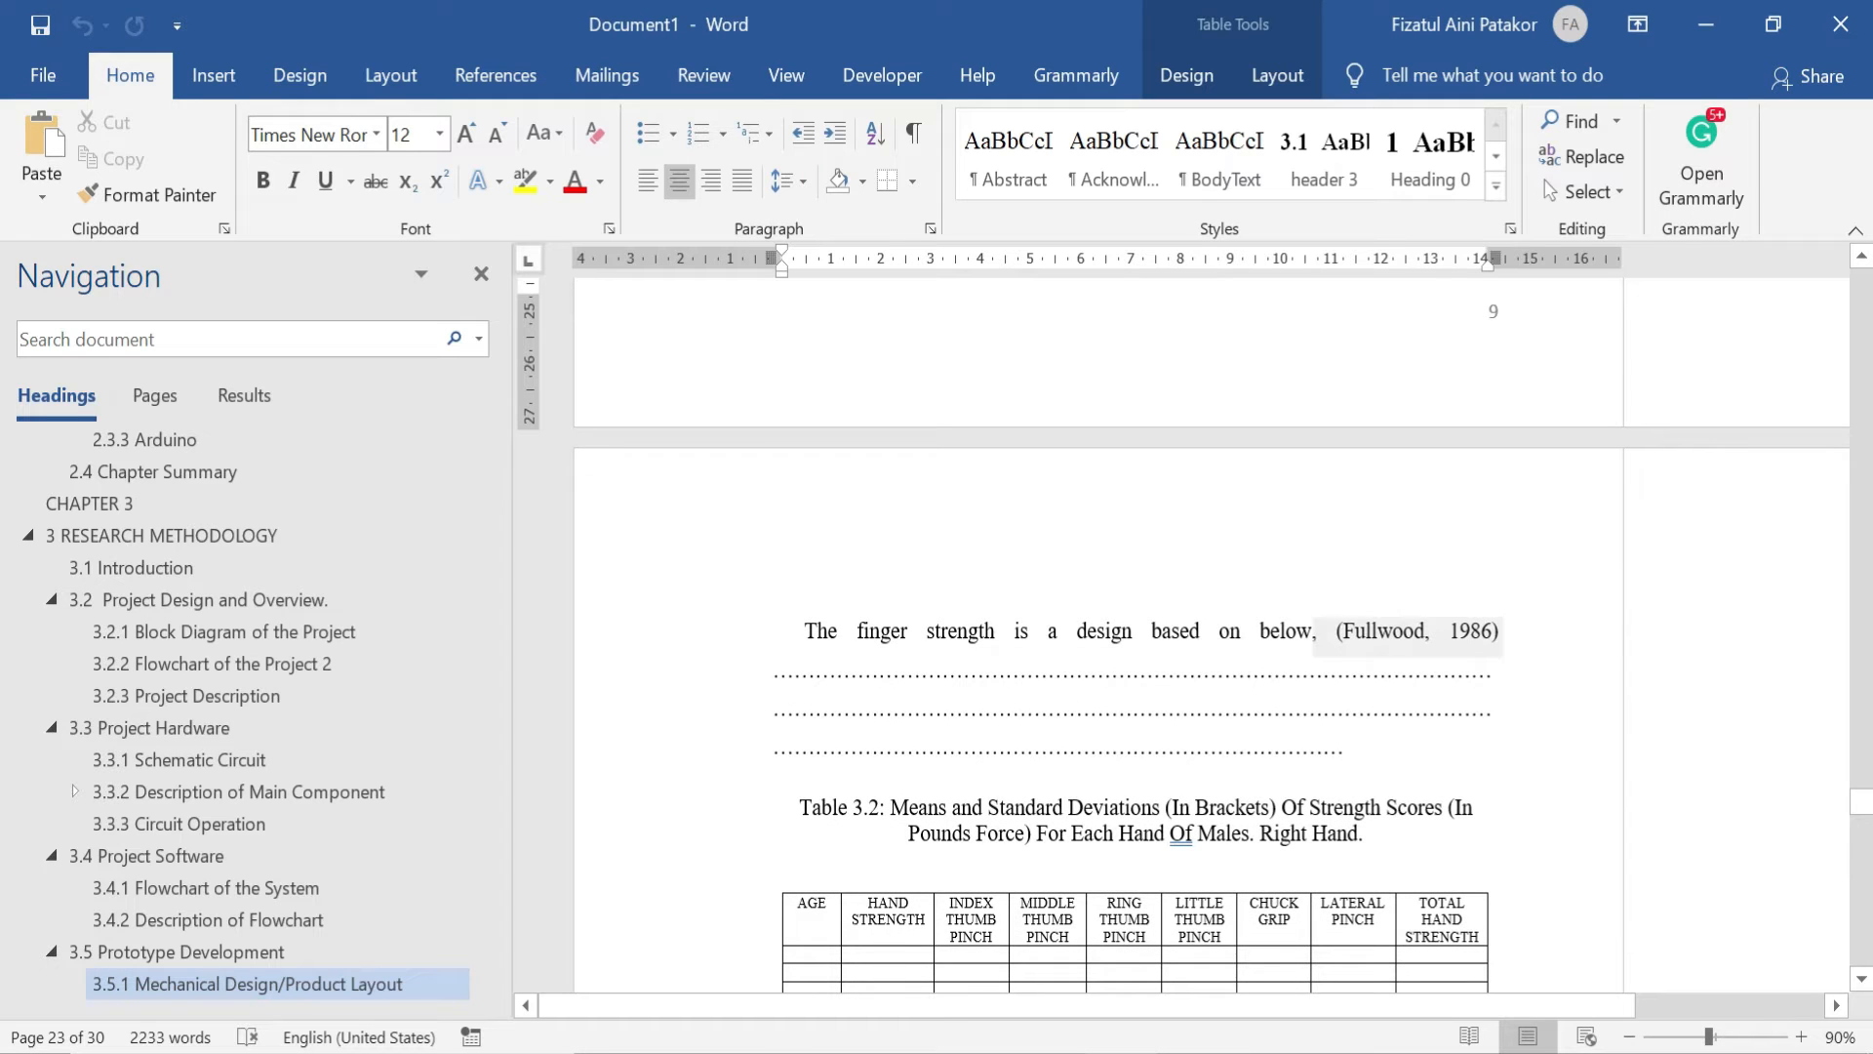
{"action": "left_click", "coordinate": [1344, 746]}
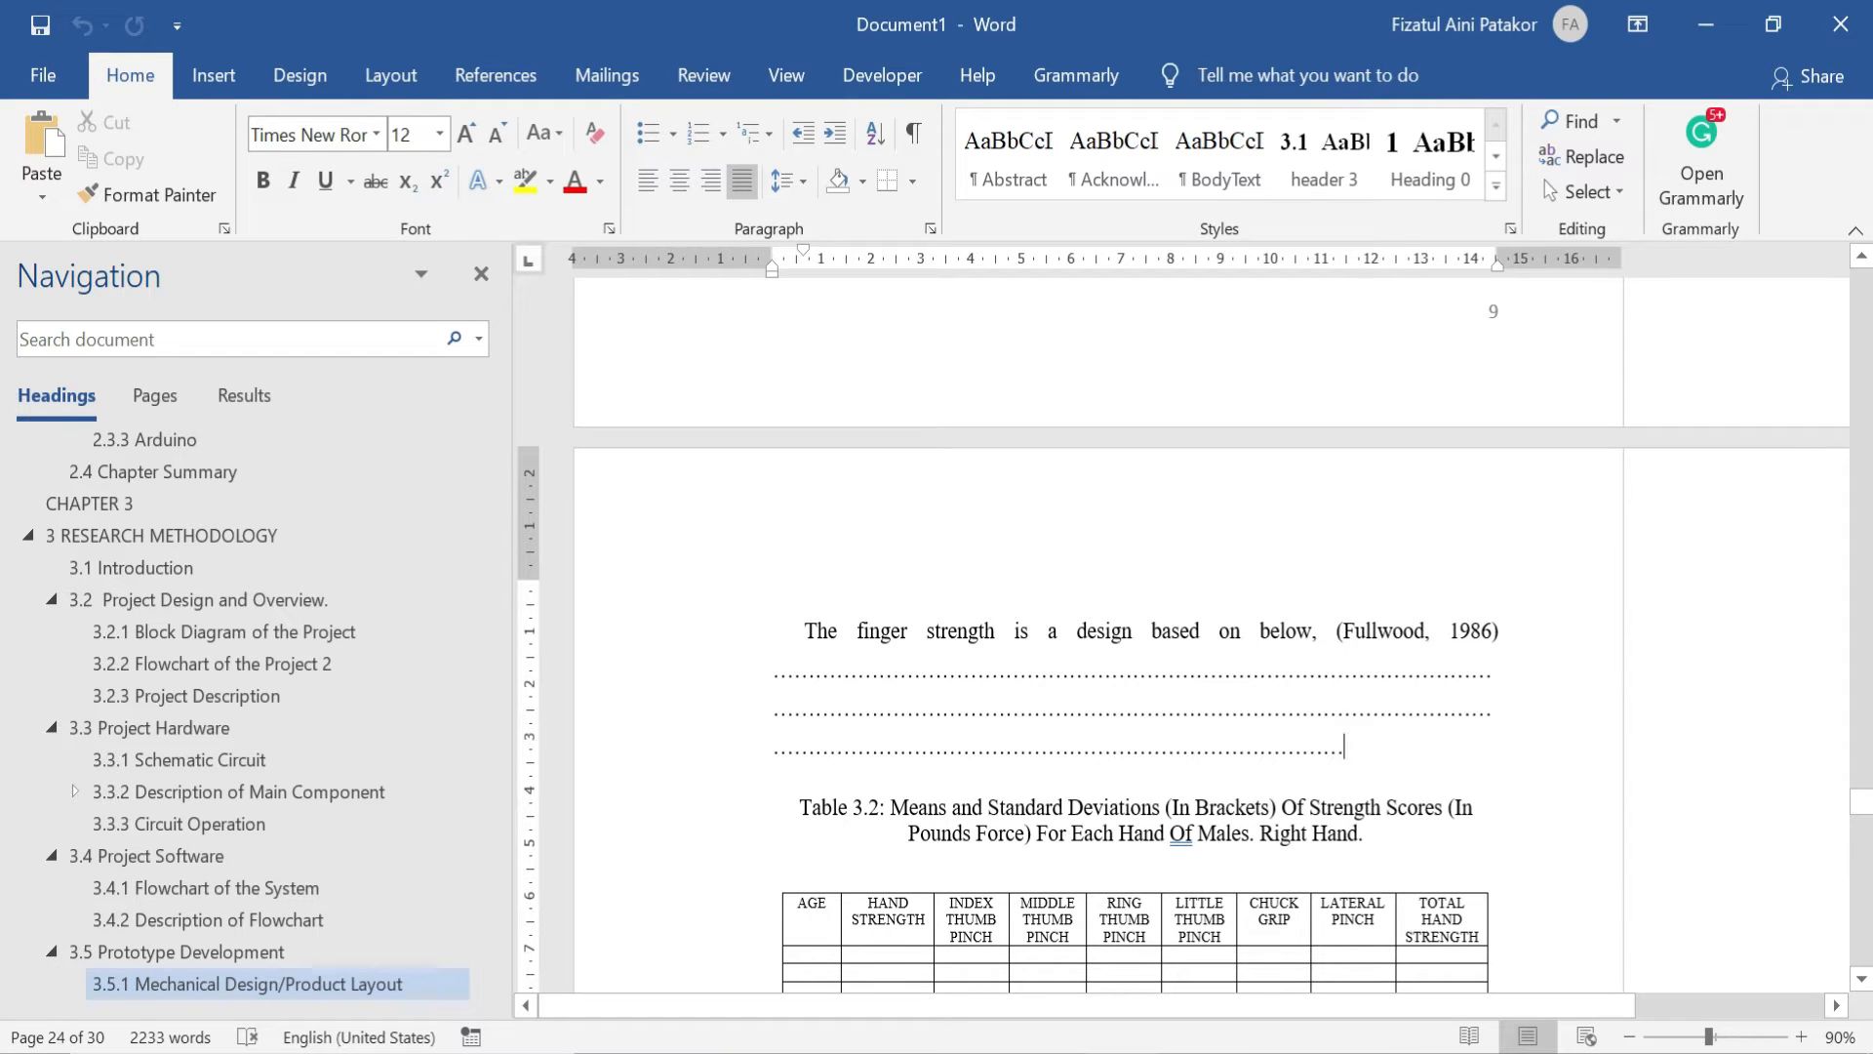
{"action": "key", "text": "Return"}
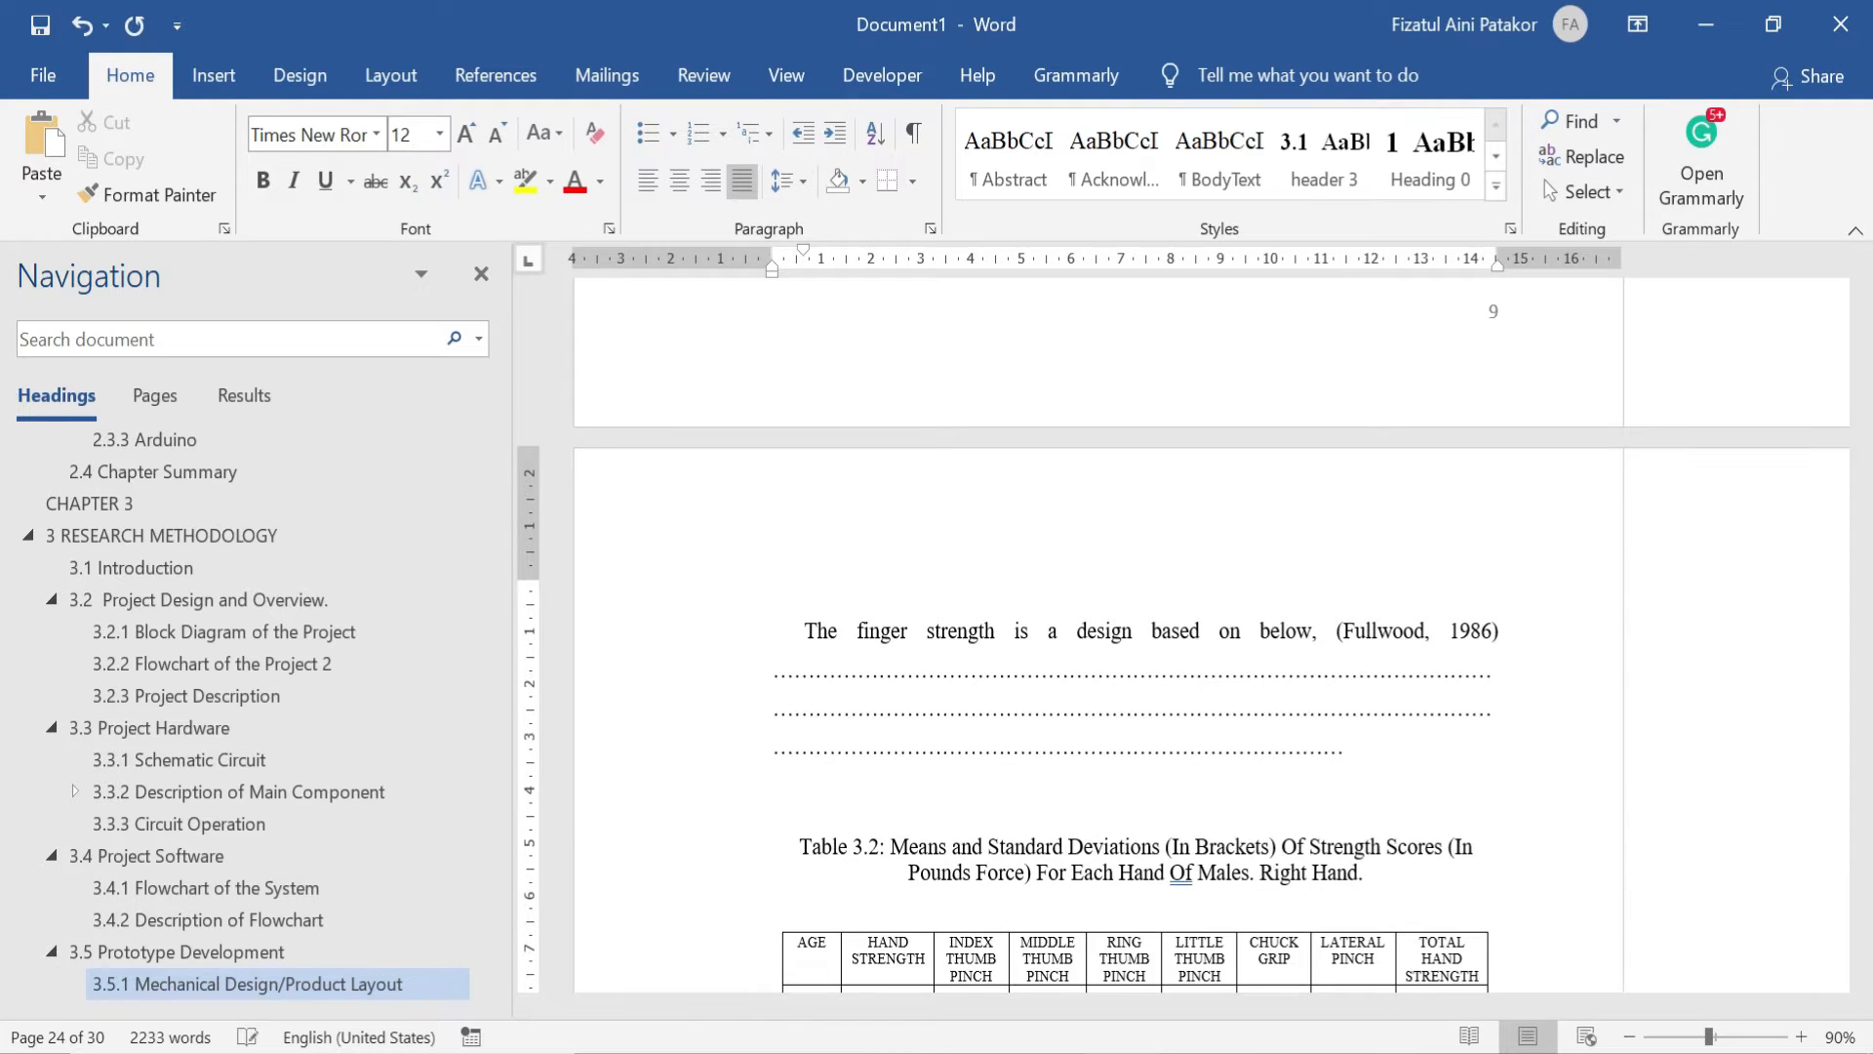
{"action": "key", "text": "Return"}
{"action": "left_click", "coordinate": [815, 781]}
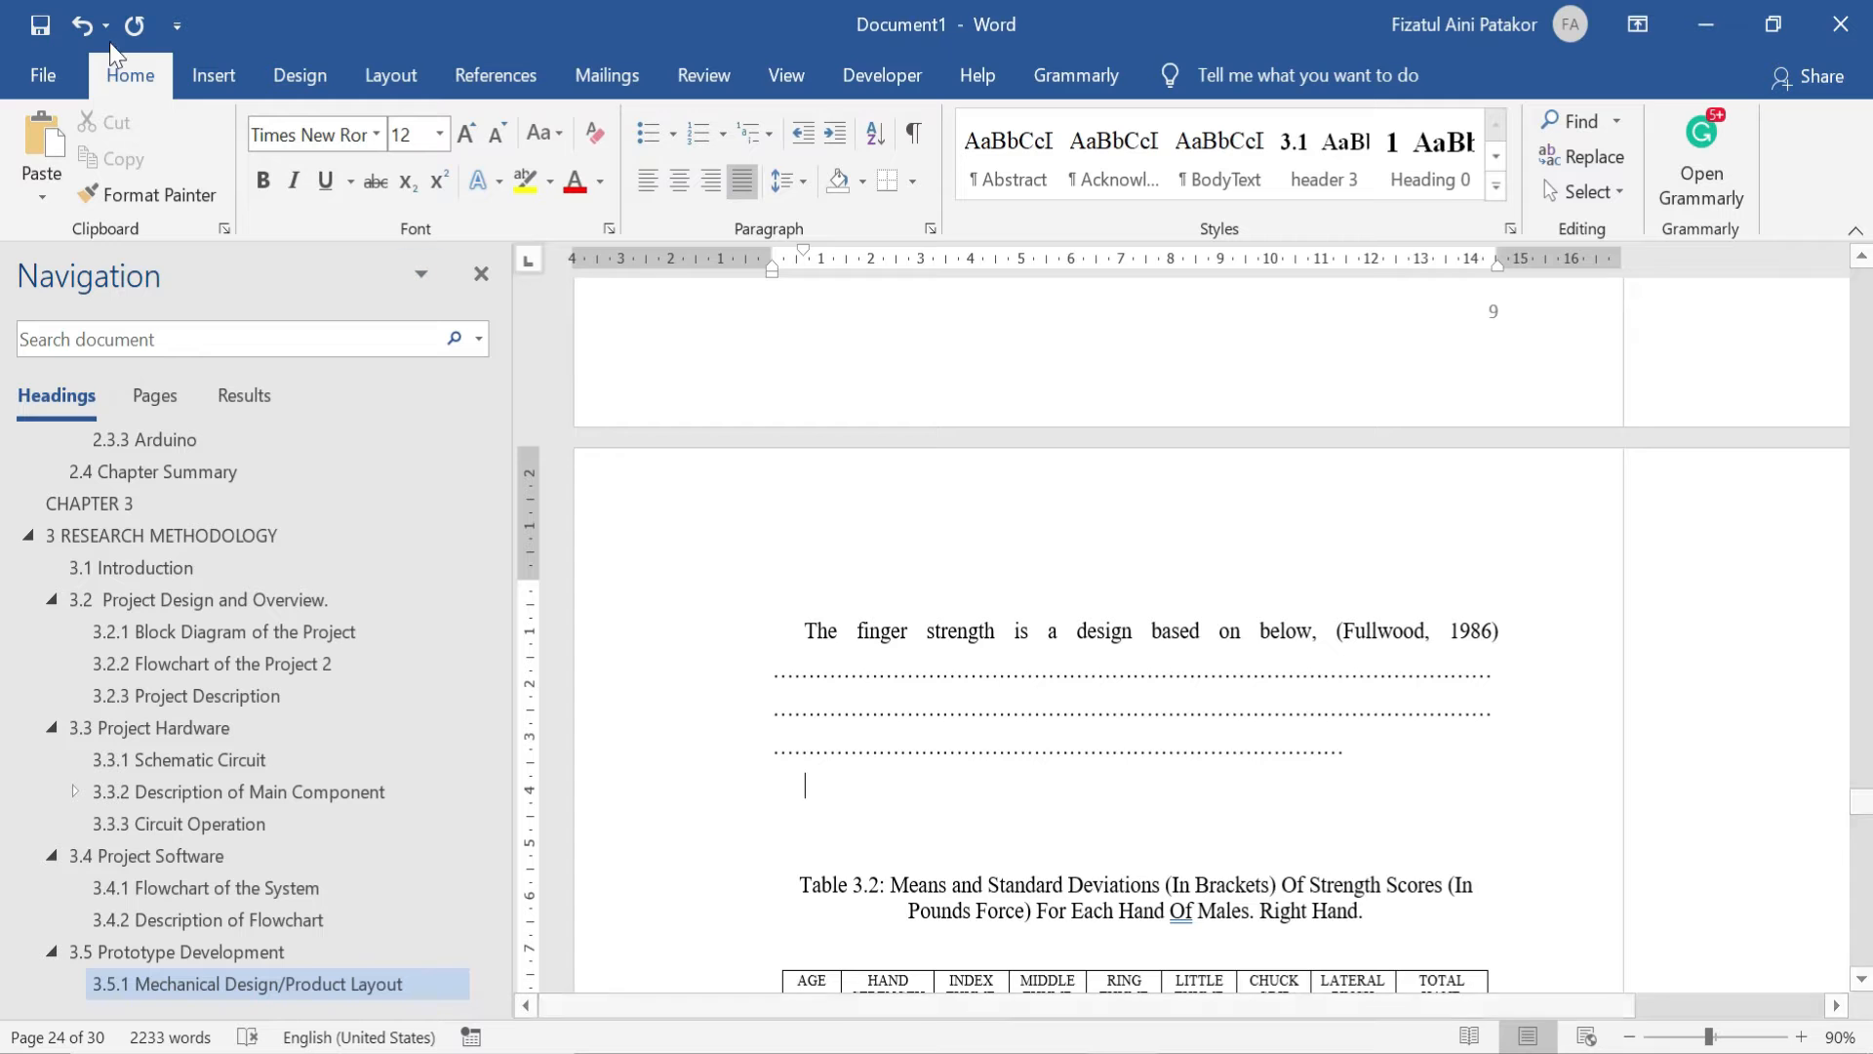
Insert a table with one column and two rows below the finger strength paragraph
{"action": "left_click", "coordinate": [225, 76]}
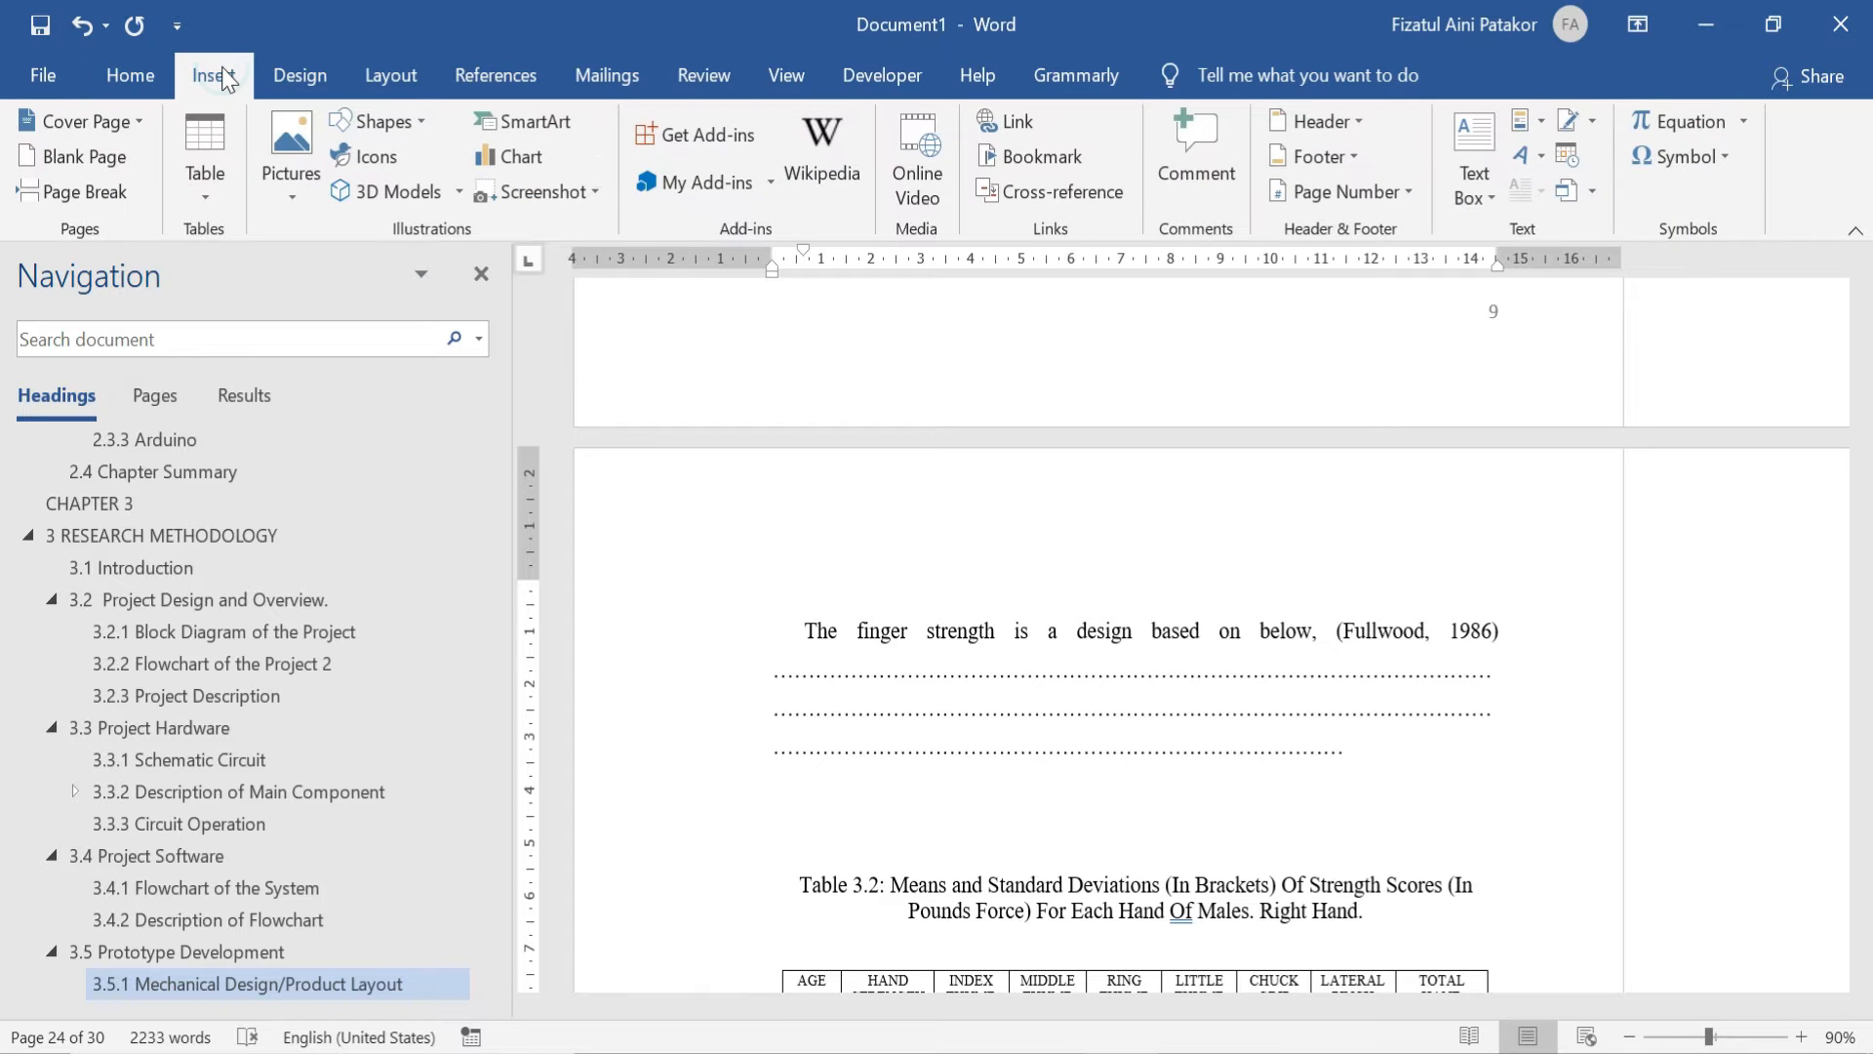
{"action": "left_click", "coordinate": [203, 202]}
{"action": "left_click", "coordinate": [192, 303]}
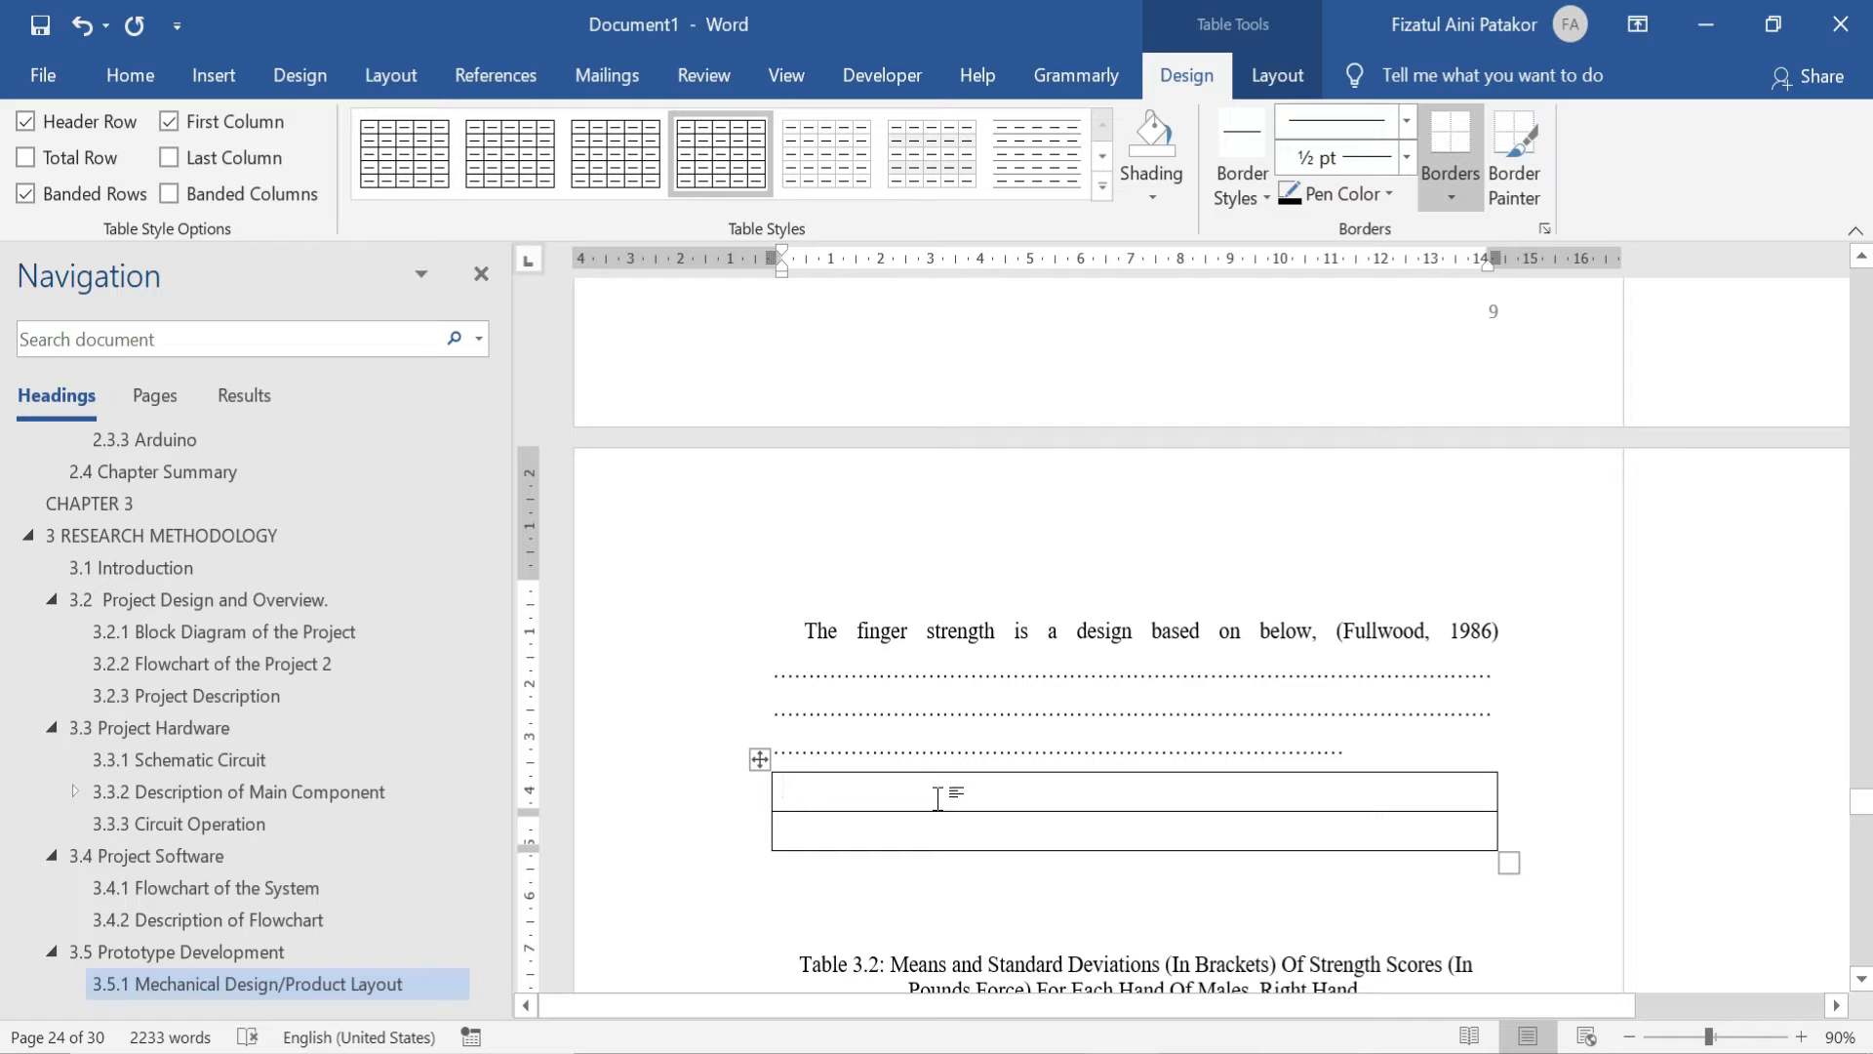
Insert the "thyristor switching" picture from this device's Pictures folder into the new table's first row
{"action": "left_click", "coordinate": [207, 71]}
{"action": "left_click", "coordinate": [295, 173]}
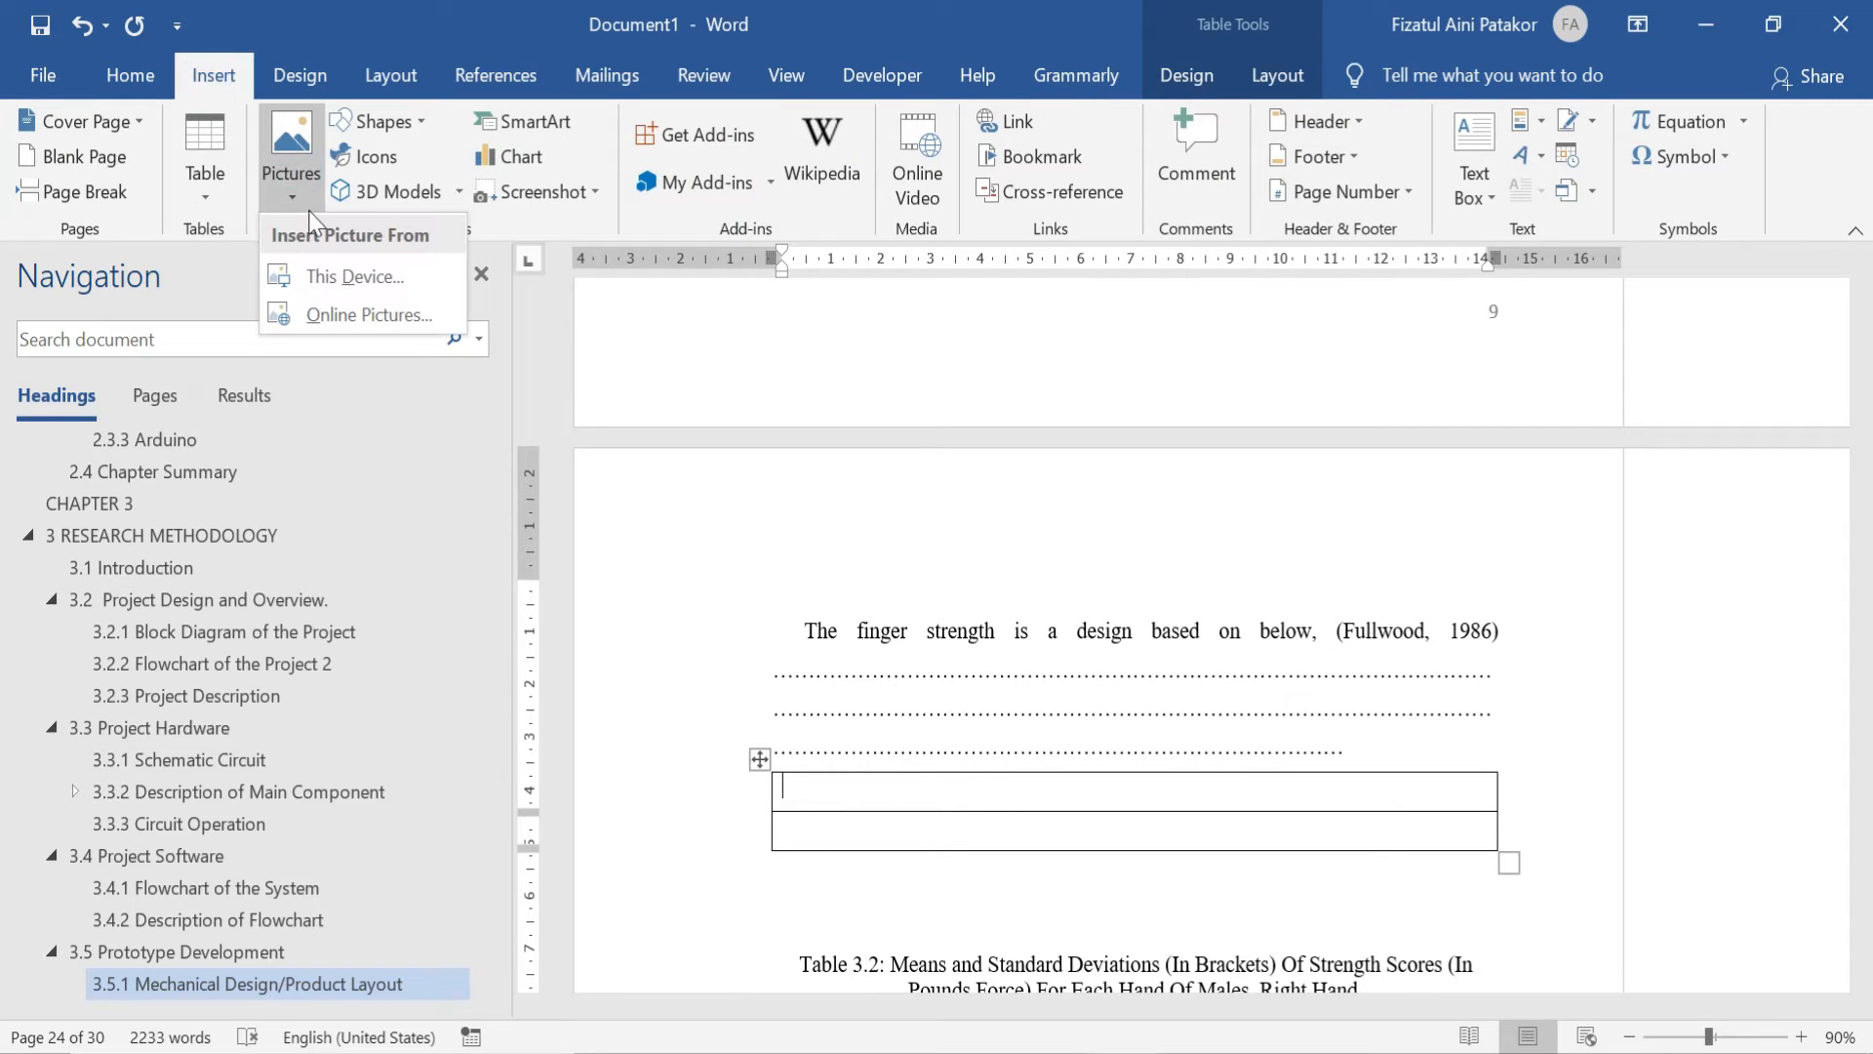
{"action": "left_click", "coordinate": [349, 281]}
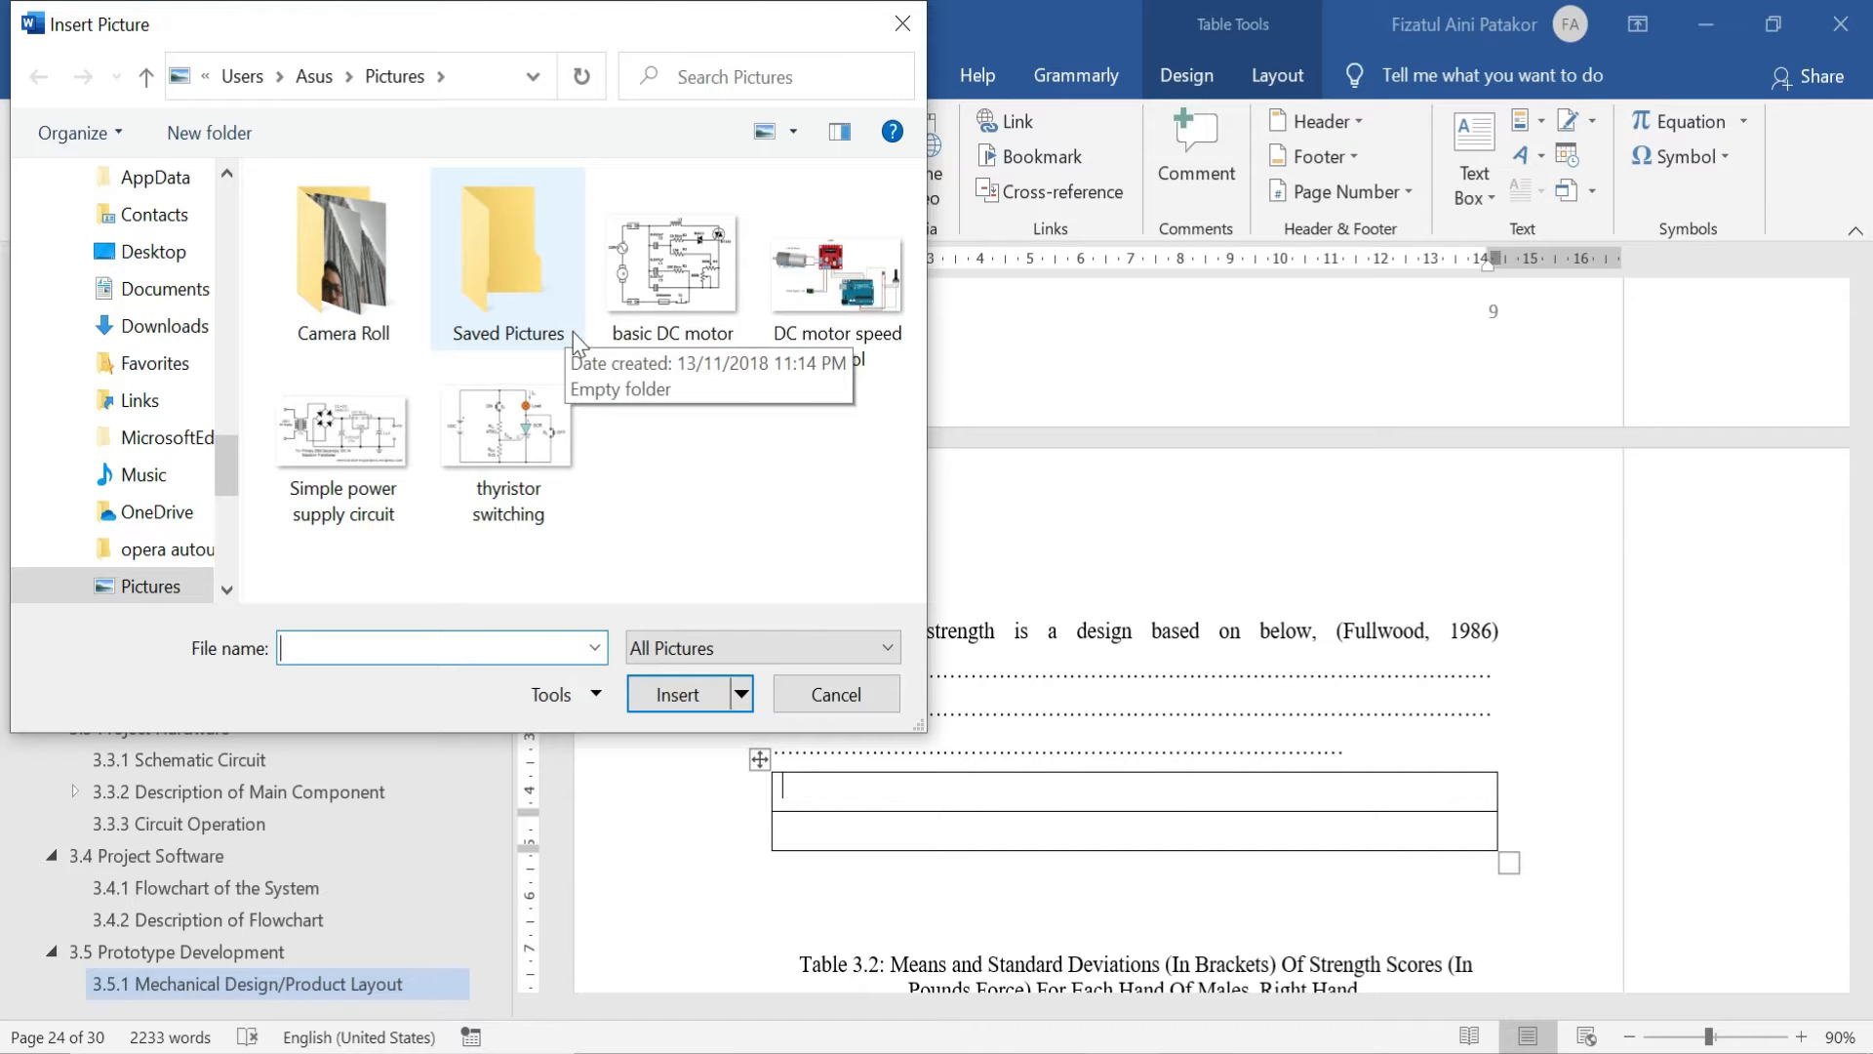
{"action": "left_click", "coordinate": [535, 414]}
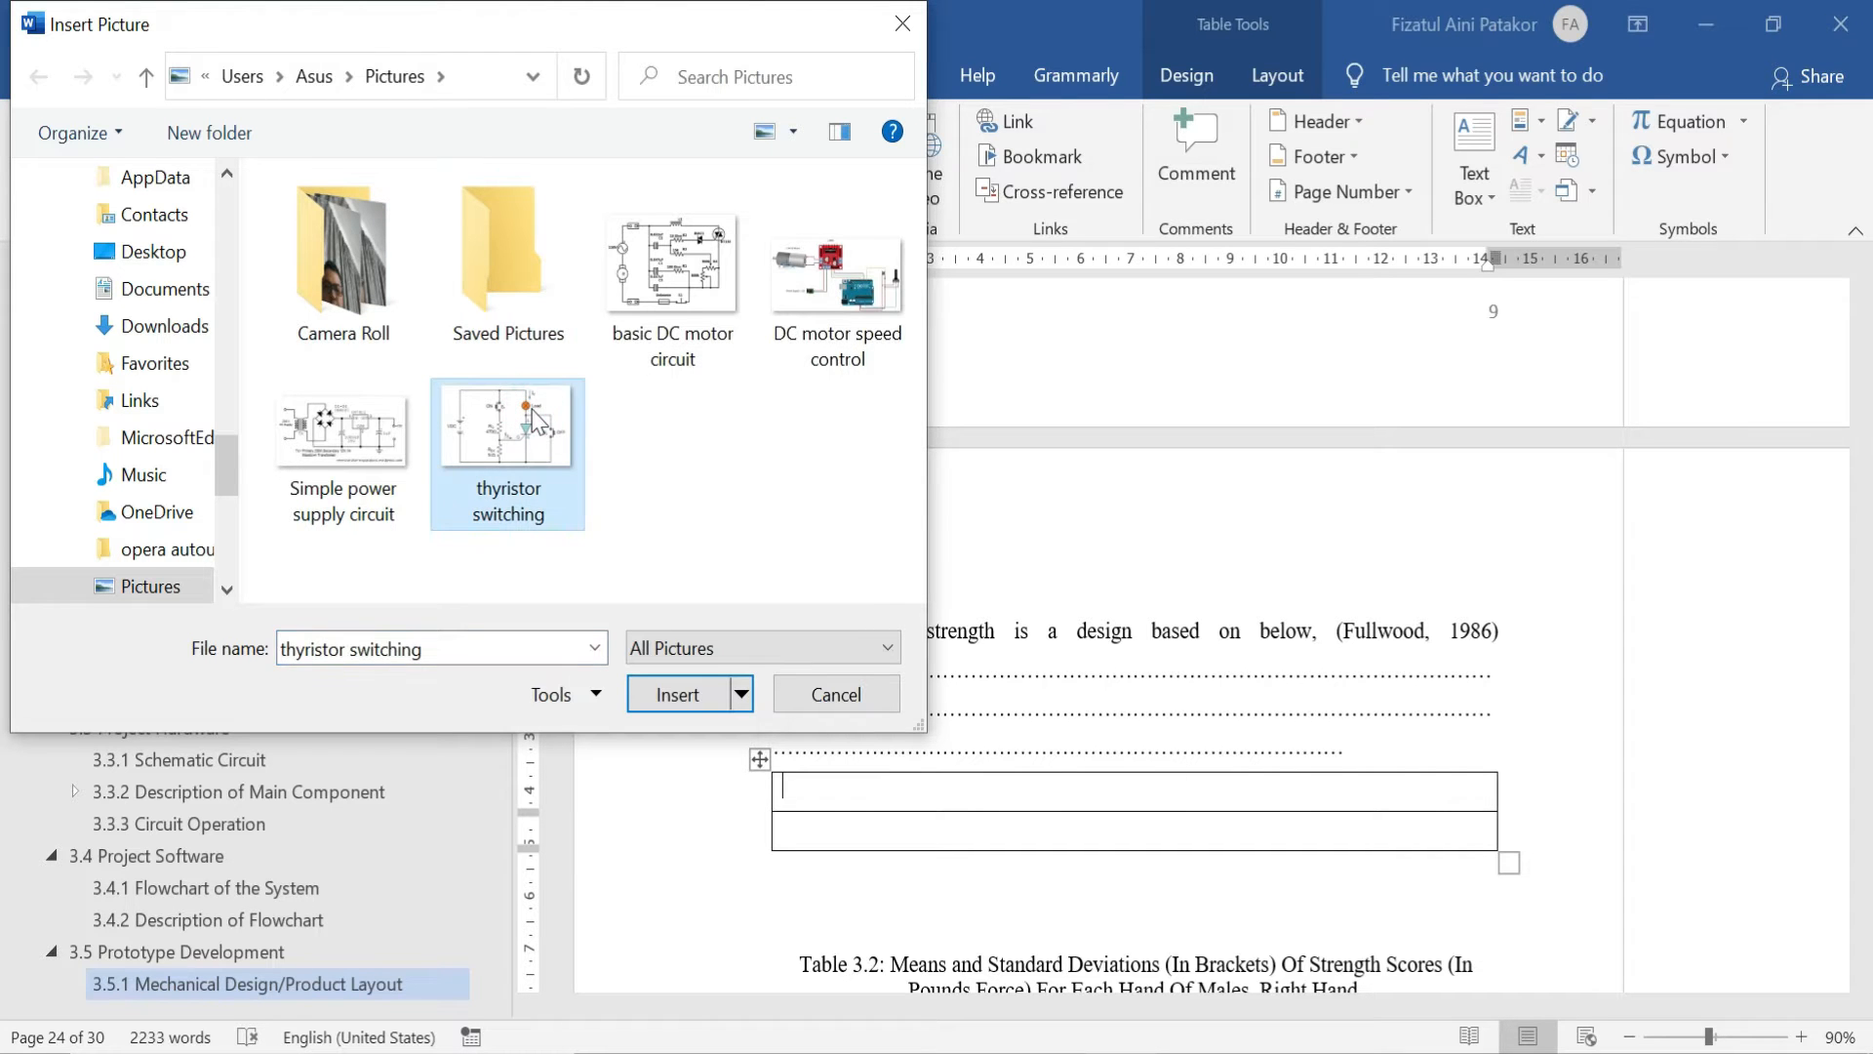
{"action": "left_click", "coordinate": [688, 691]}
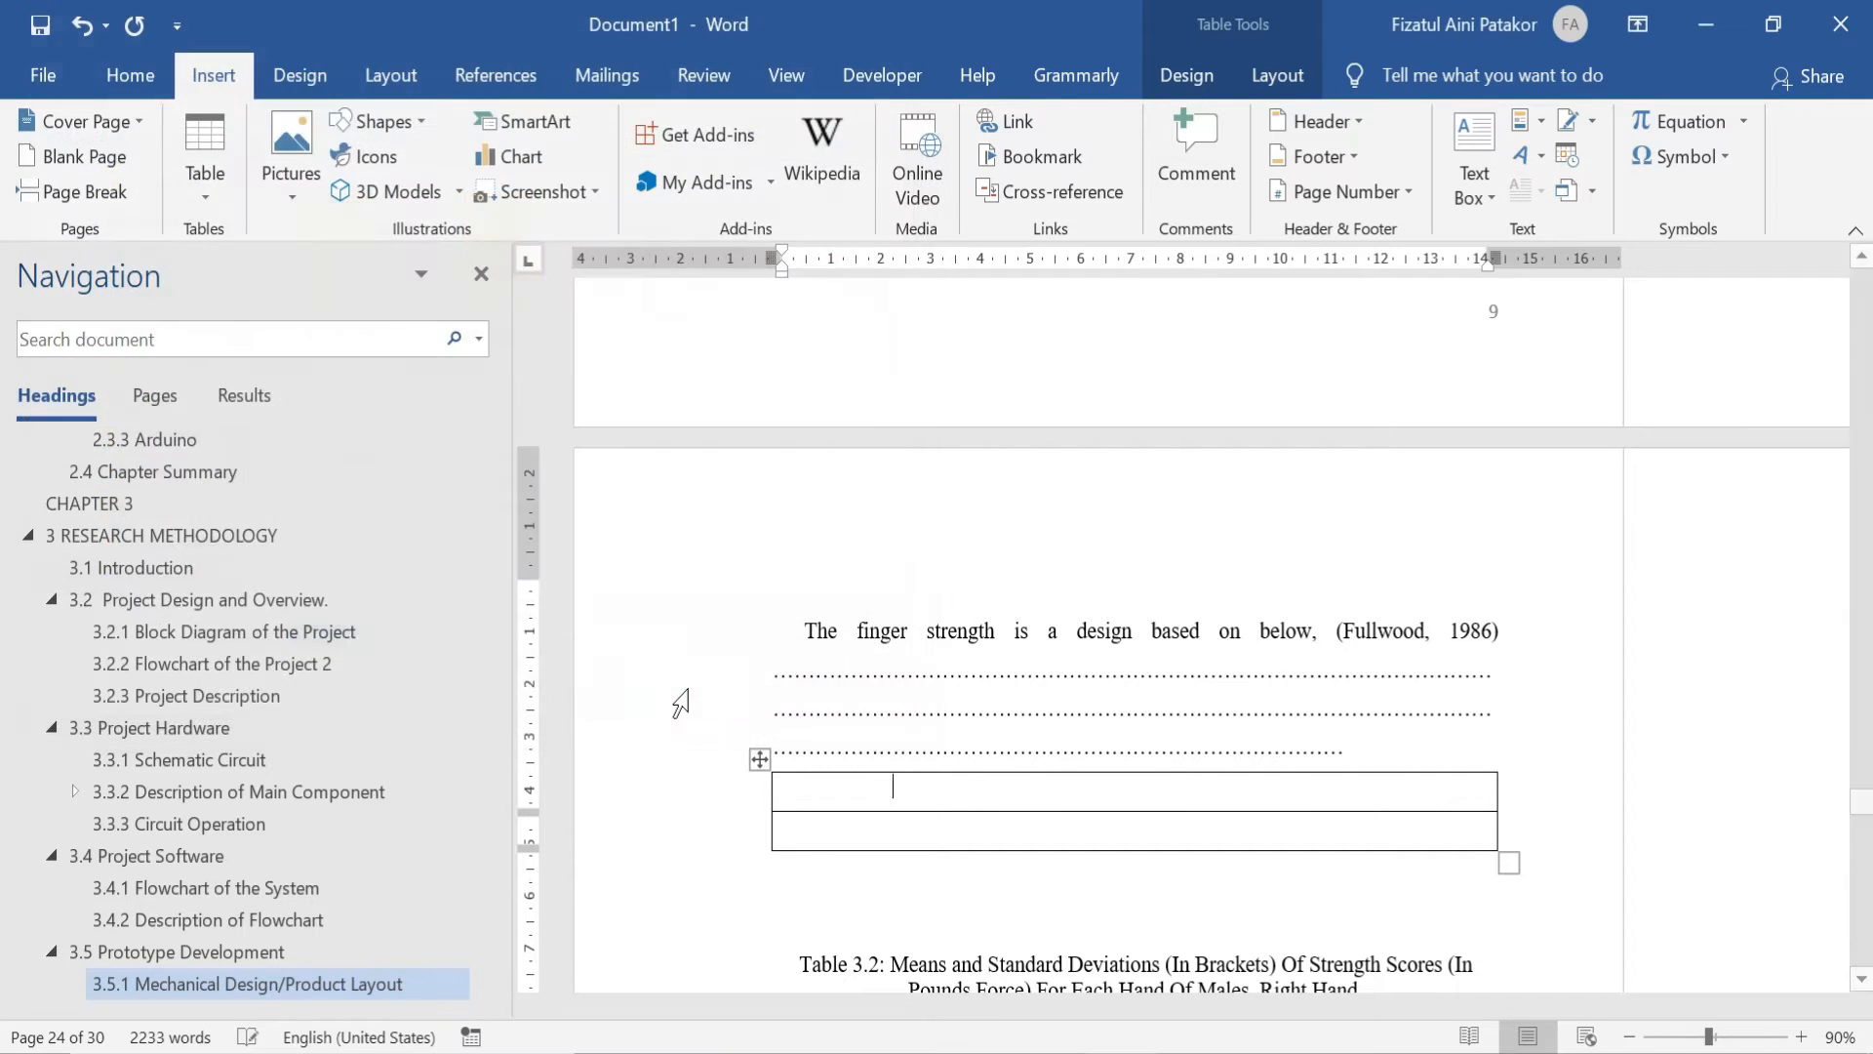
{"action": "left_click", "coordinate": [1436, 593]}
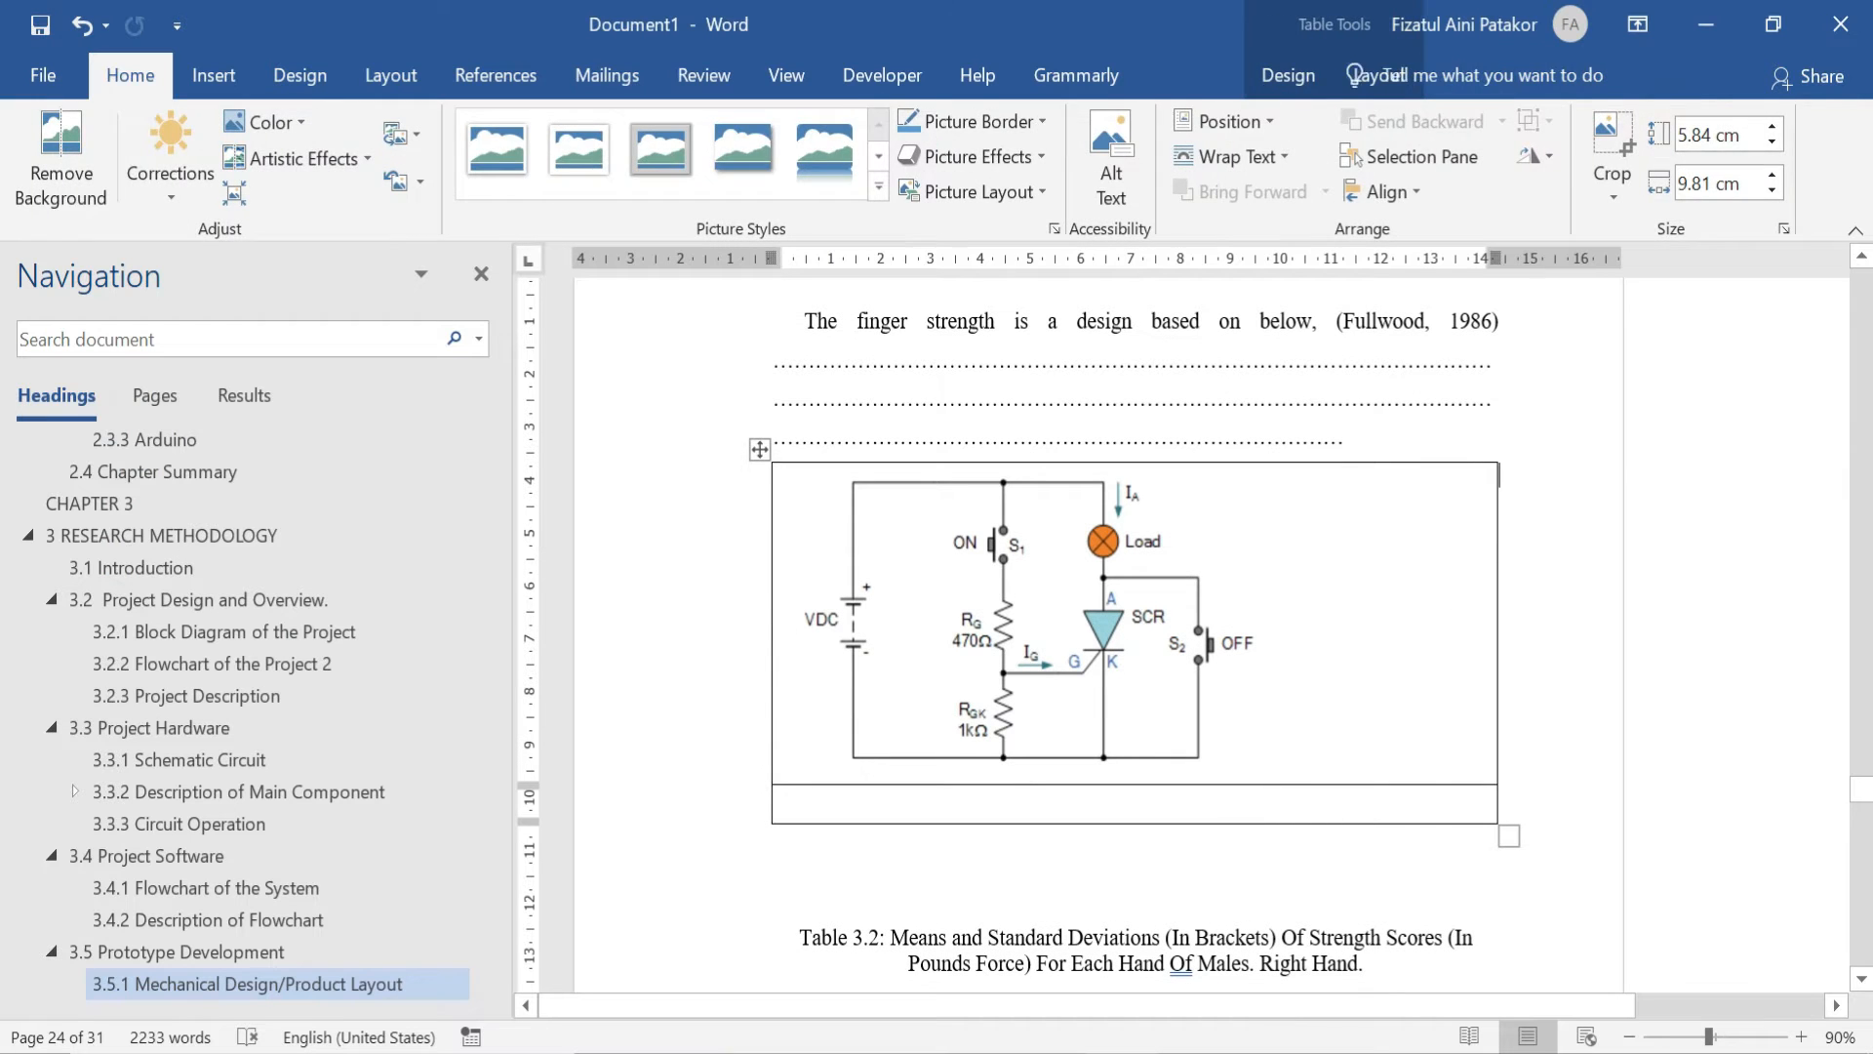
Review the thyristor circuit picture's height, width and scale in its size and position settings, then accept them
{"action": "left_click", "coordinate": [1188, 573]}
{"action": "right_click", "coordinate": [1129, 586]}
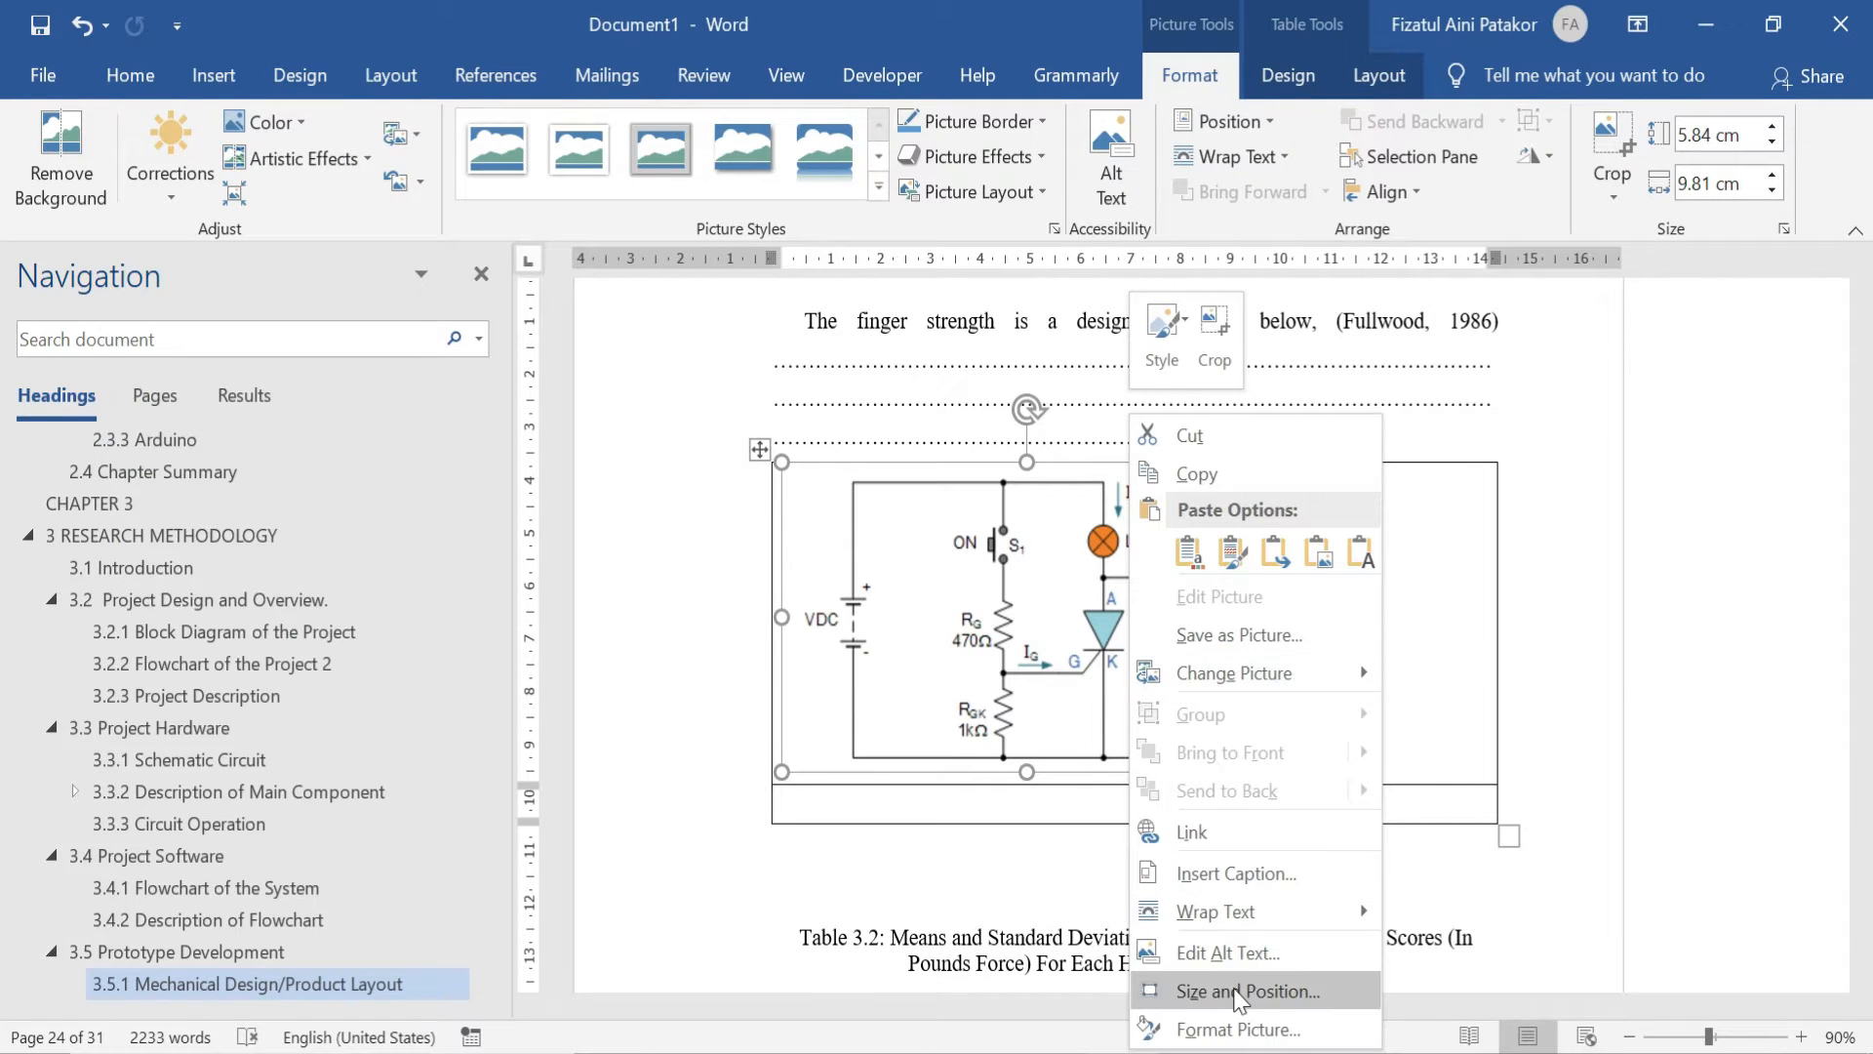
{"action": "left_click", "coordinate": [1238, 991]}
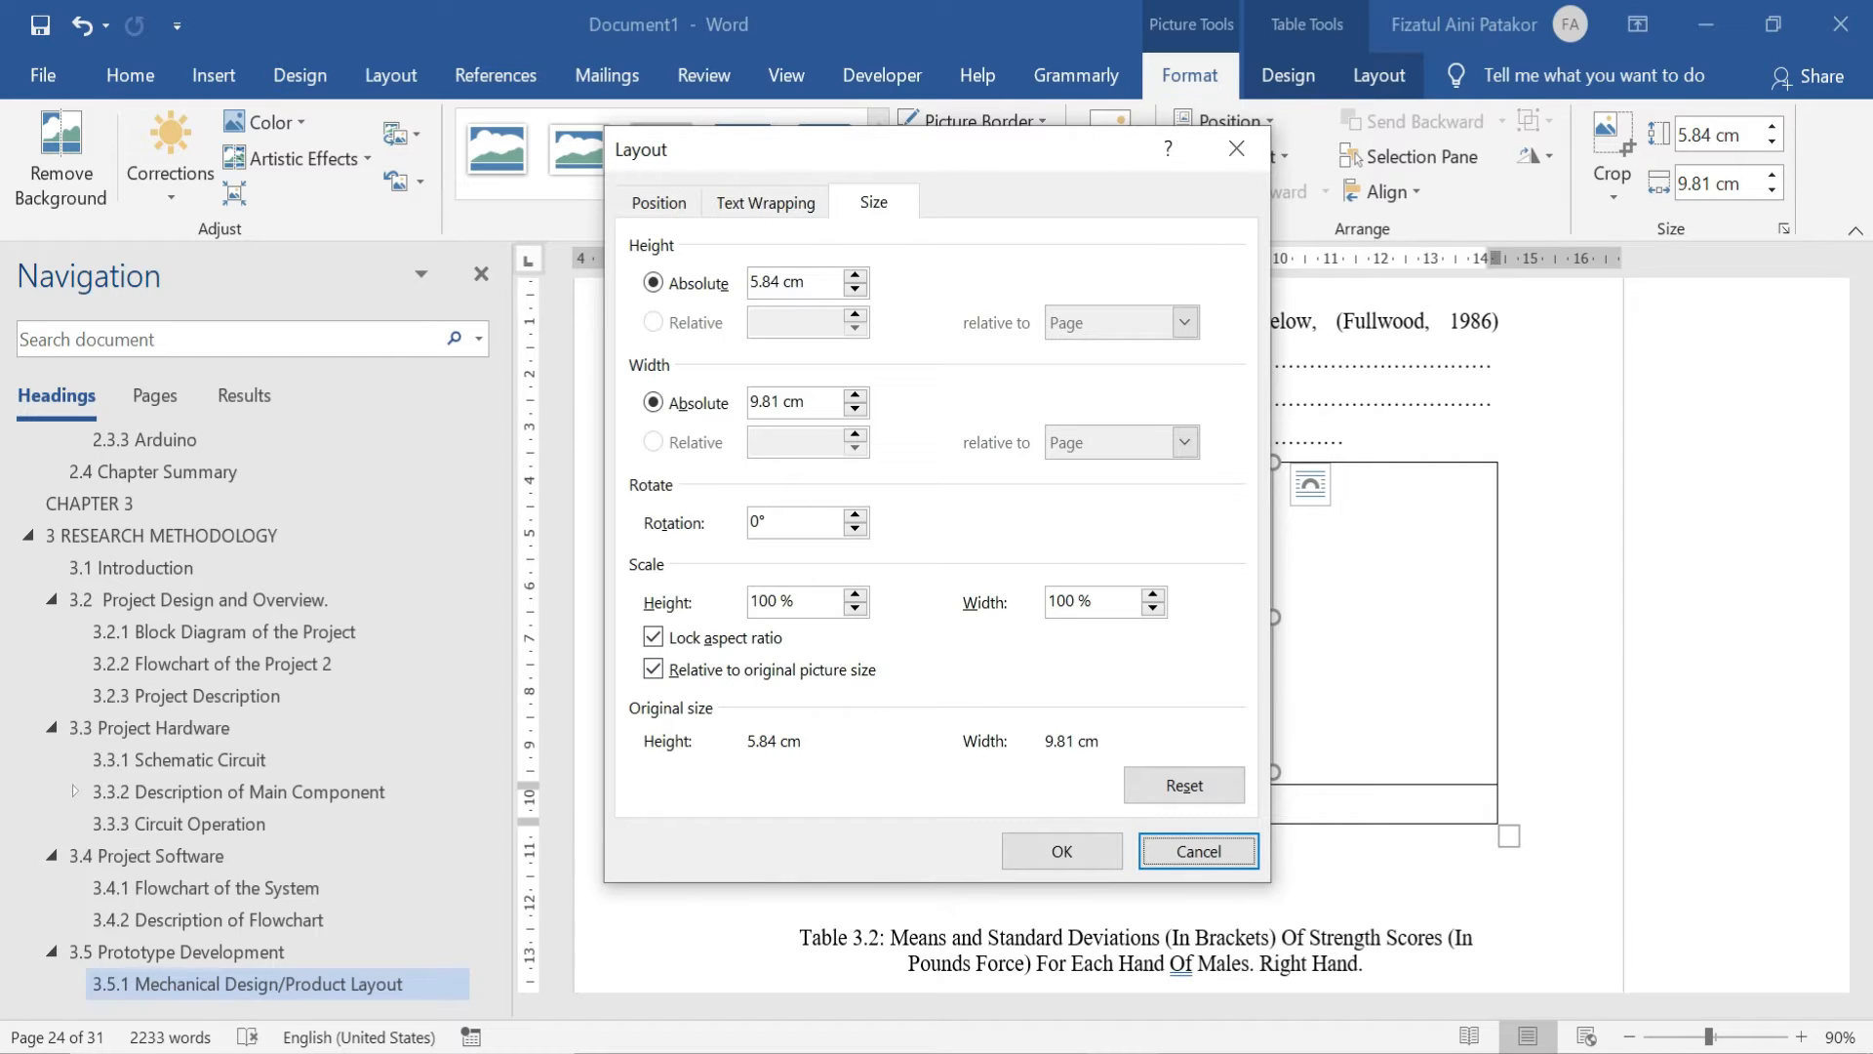
{"action": "left_click", "coordinate": [1066, 845]}
Centre the thyristor circuit picture horizontally in the table's first row
{"action": "left_click", "coordinate": [1121, 671]}
{"action": "left_click", "coordinate": [132, 75]}
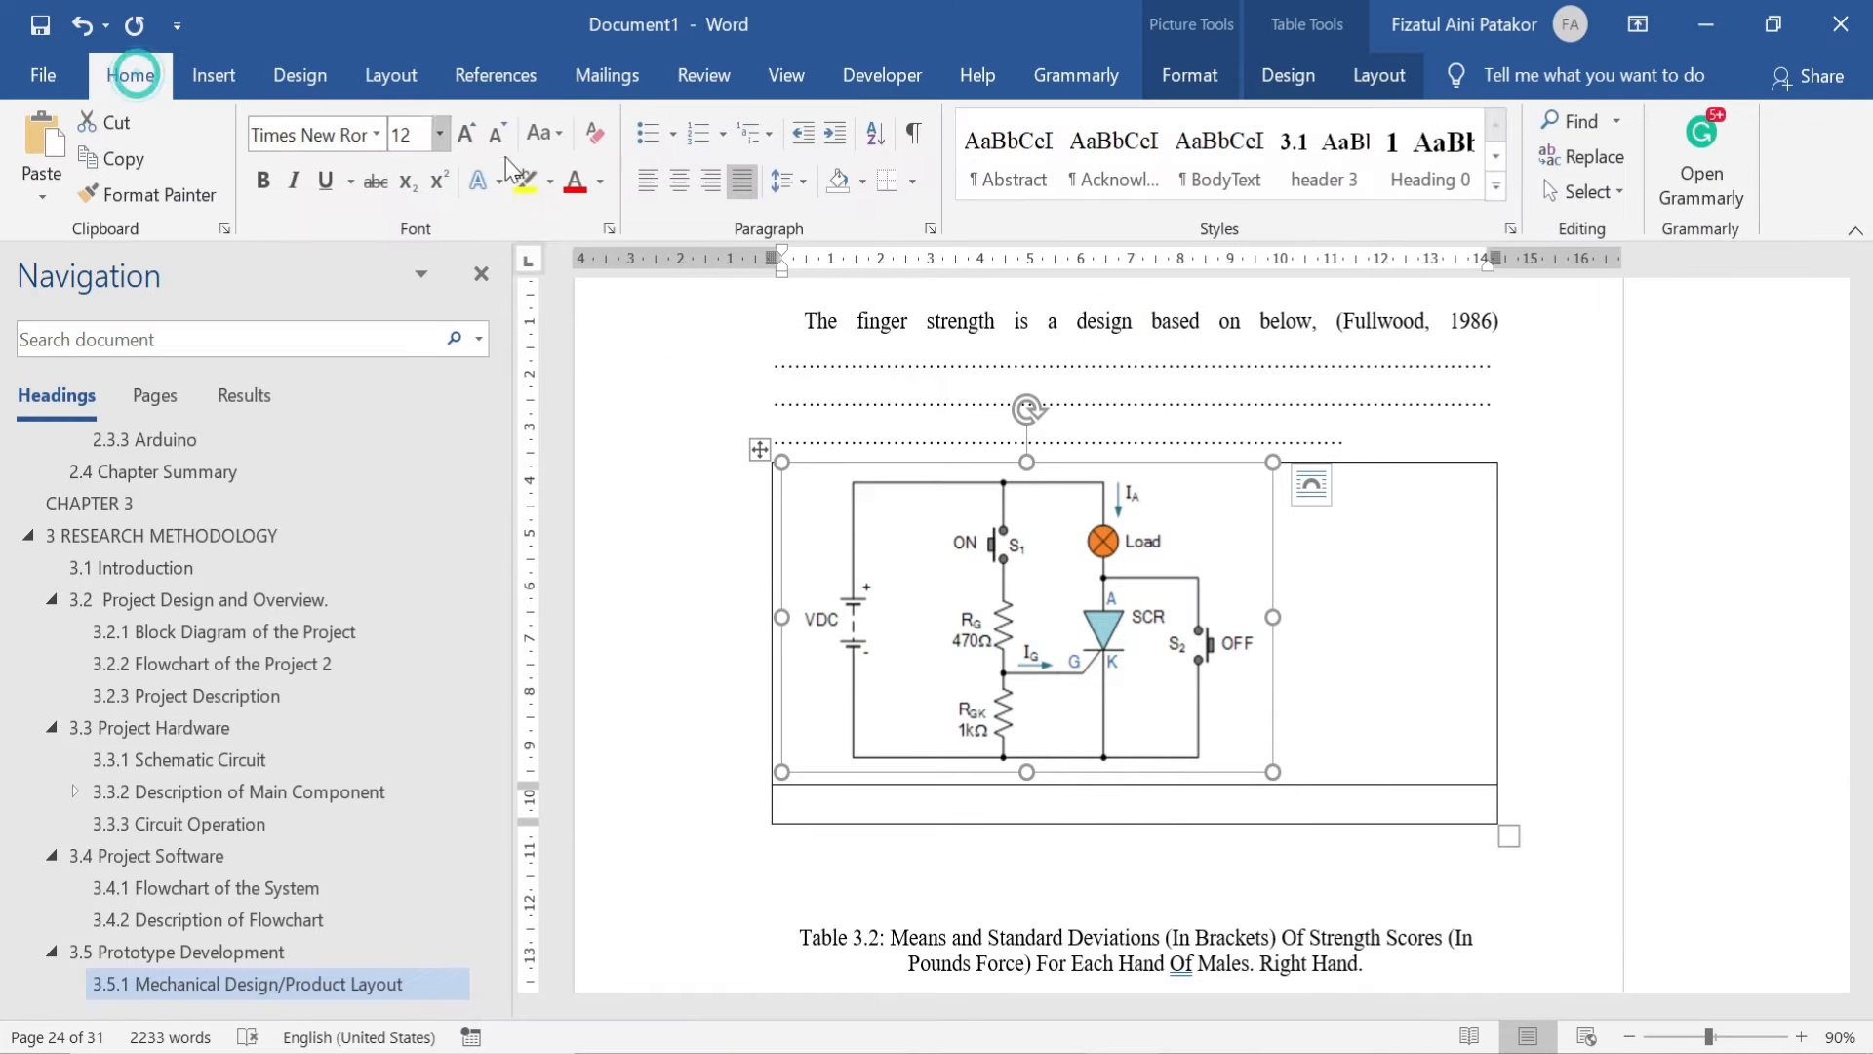
{"action": "left_click", "coordinate": [680, 181]}
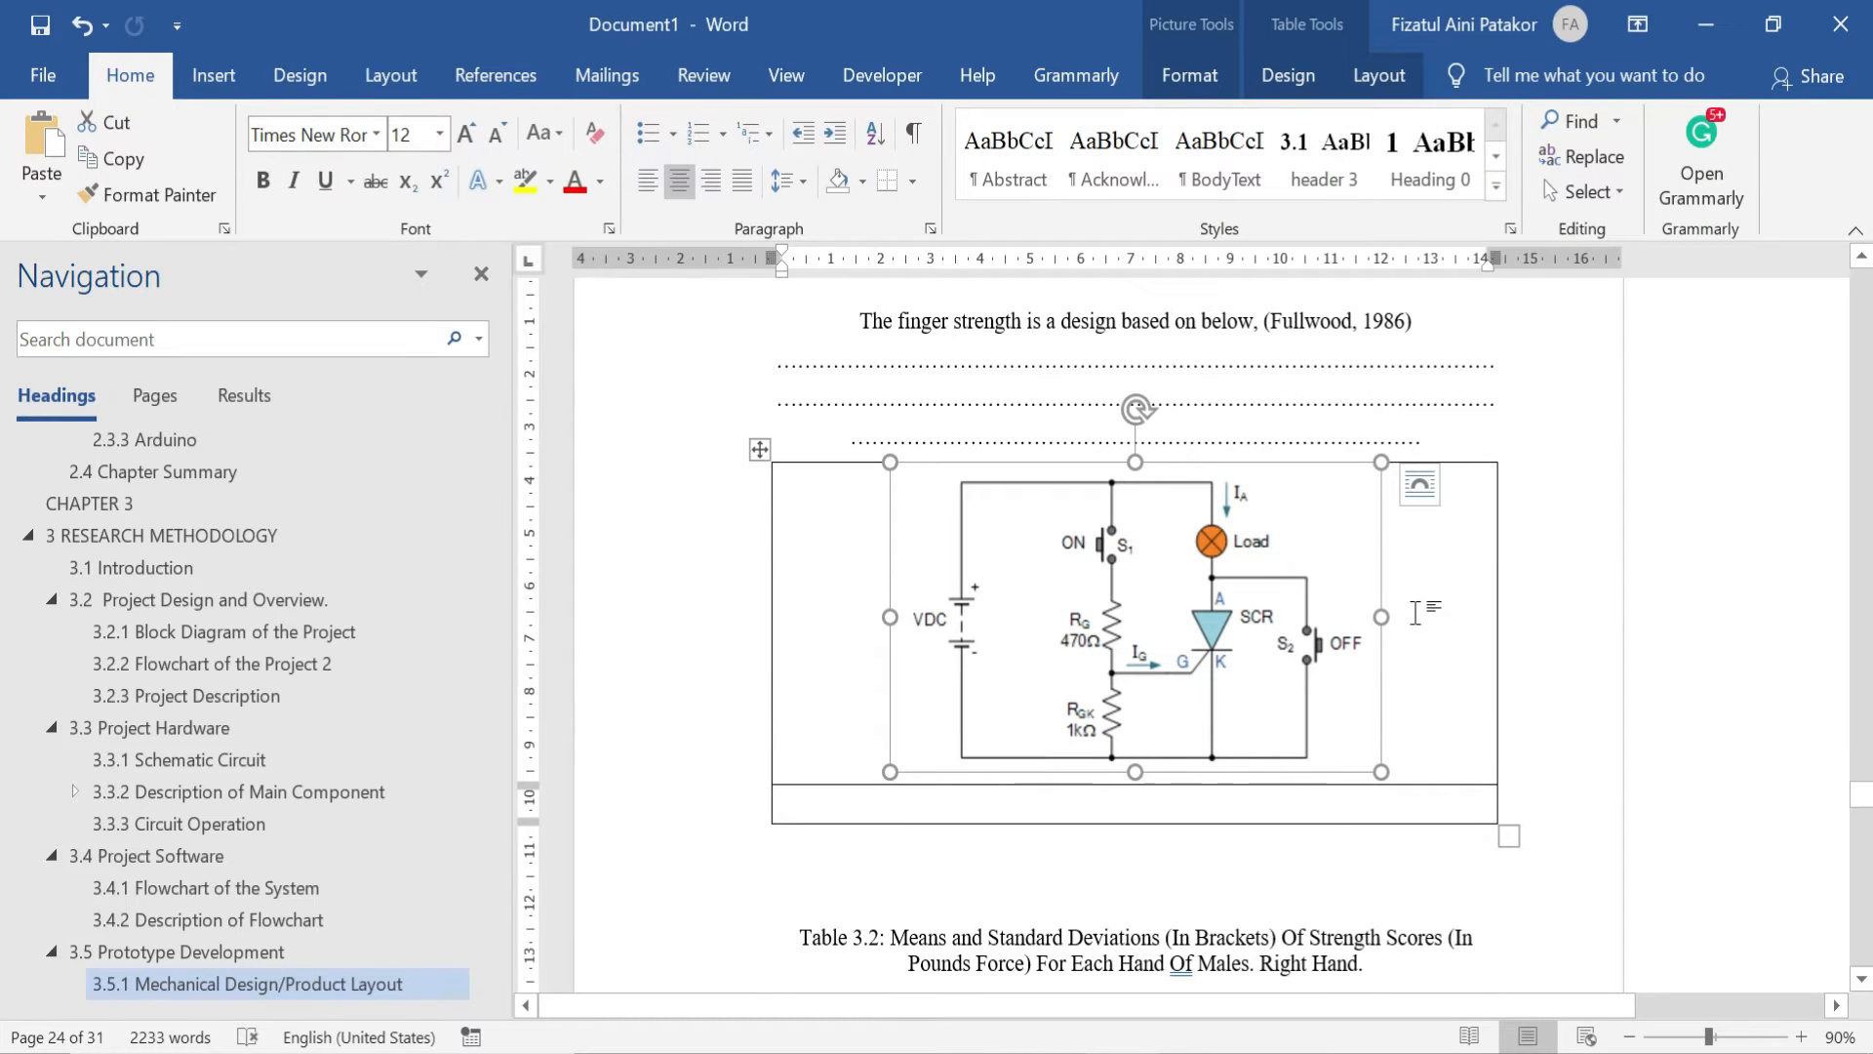
{"action": "left_click", "coordinate": [1416, 617]}
Compare the new thyristor circuit table with the existing front view figure, its numbered caption and the sentence in section 3.5.1 that refers to it
{"action": "scroll", "coordinate": [1425, 622], "scroll_direction": "down", "scroll_amount": 3}
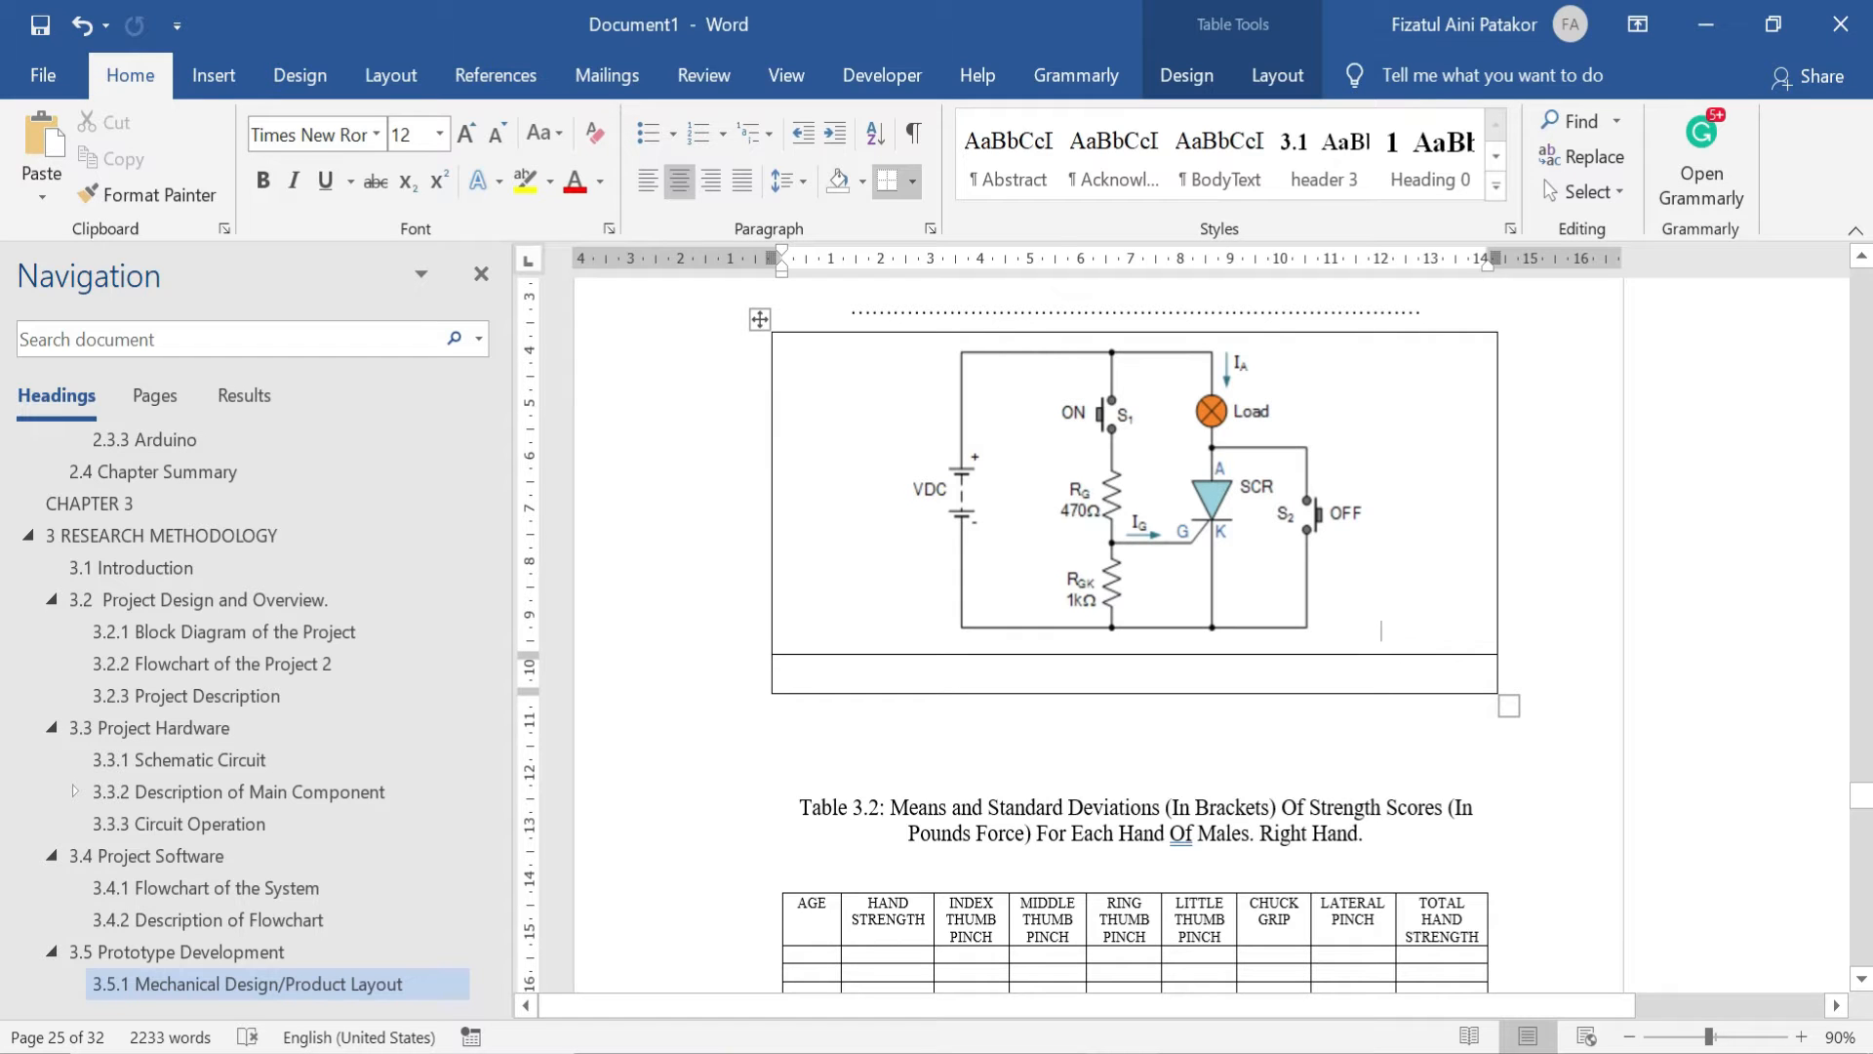
{"action": "scroll", "coordinate": [1297, 669], "scroll_direction": "up", "scroll_amount": 15}
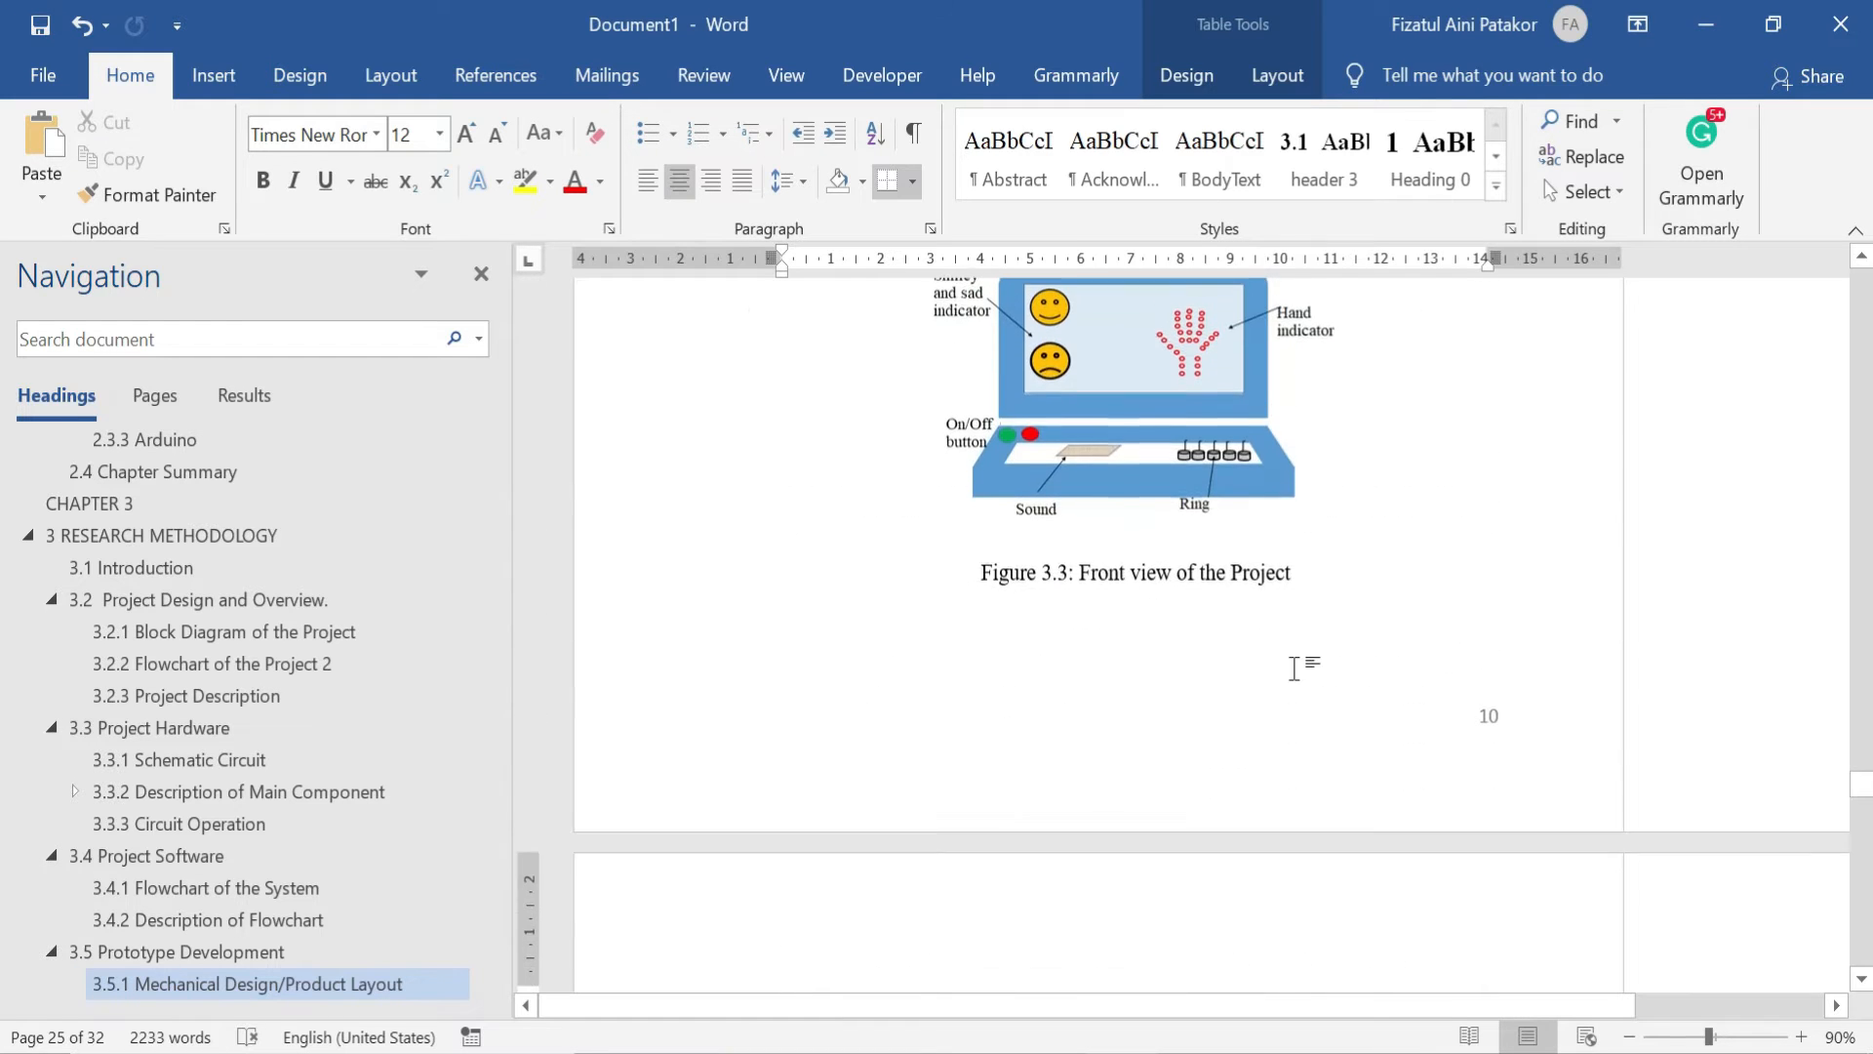
{"action": "left_click_drag", "start_coordinate": [981, 640], "coordinate": [1067, 640]}
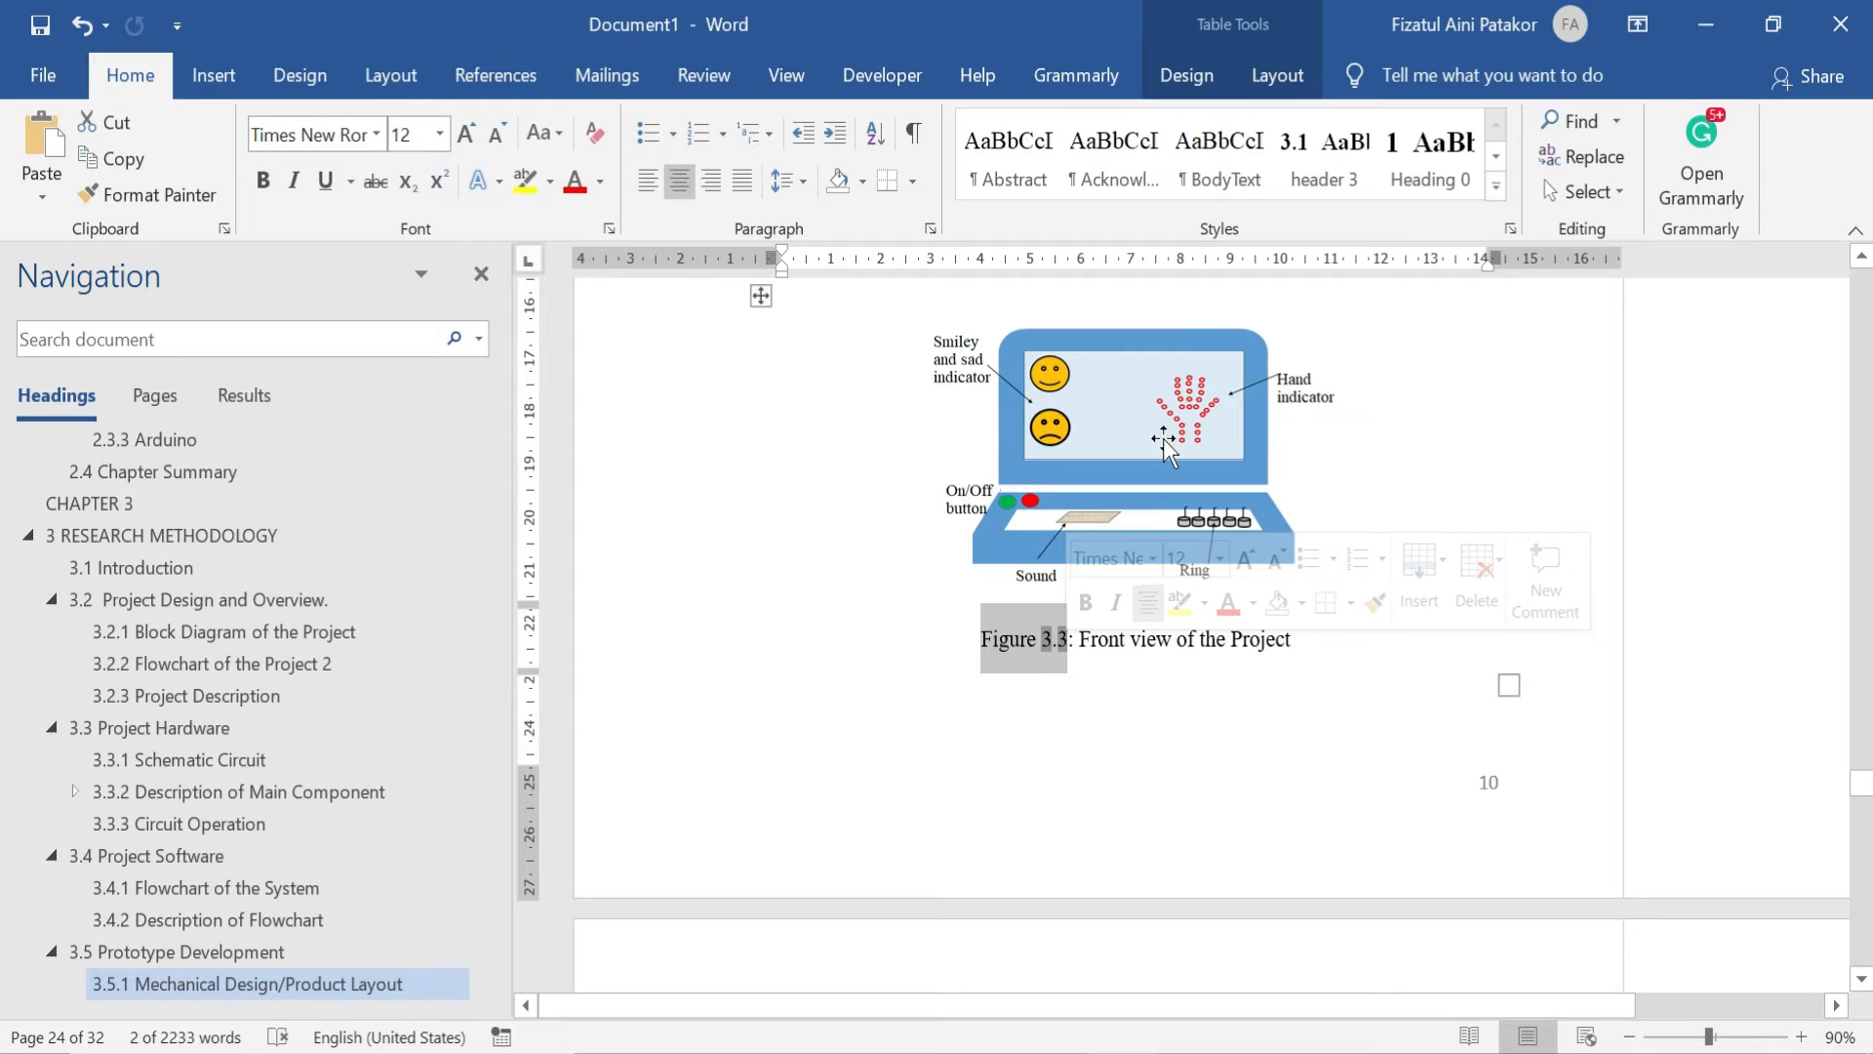
{"action": "left_click", "coordinate": [1264, 688]}
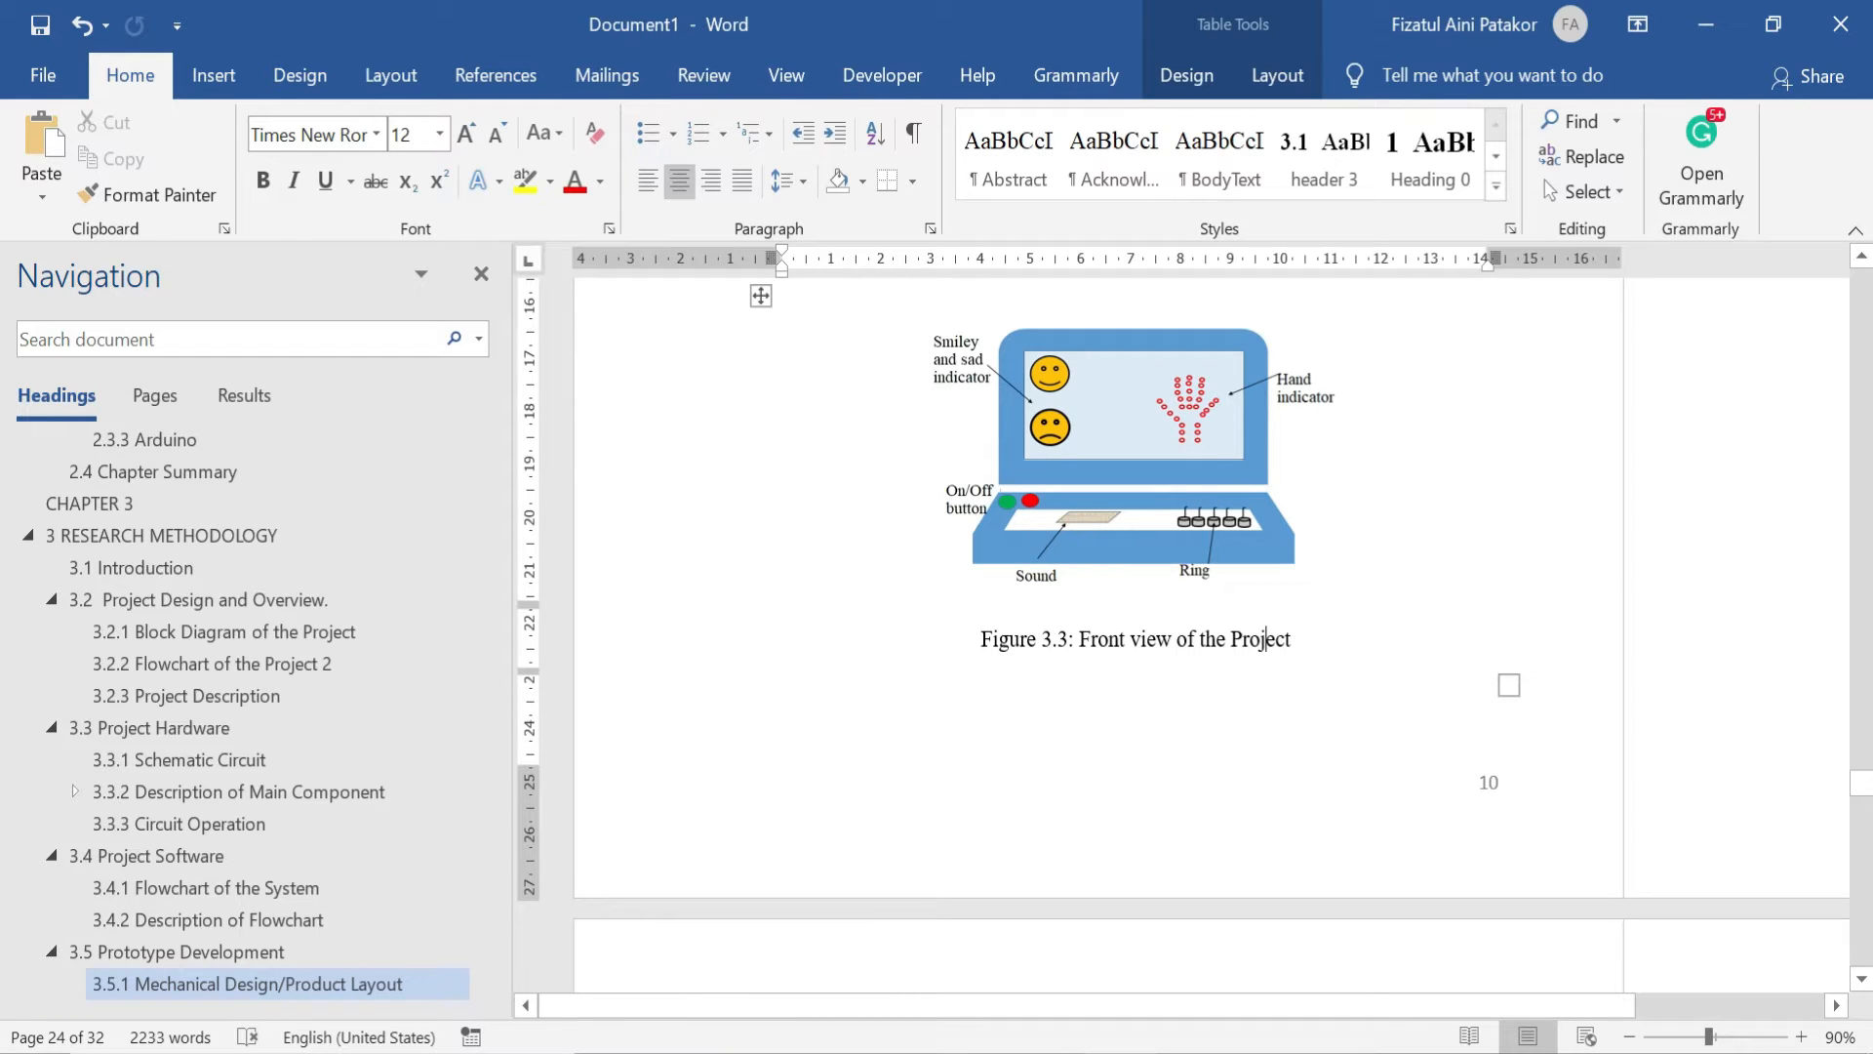
{"action": "scroll", "coordinate": [1200, 600], "scroll_direction": "up", "scroll_amount": 5}
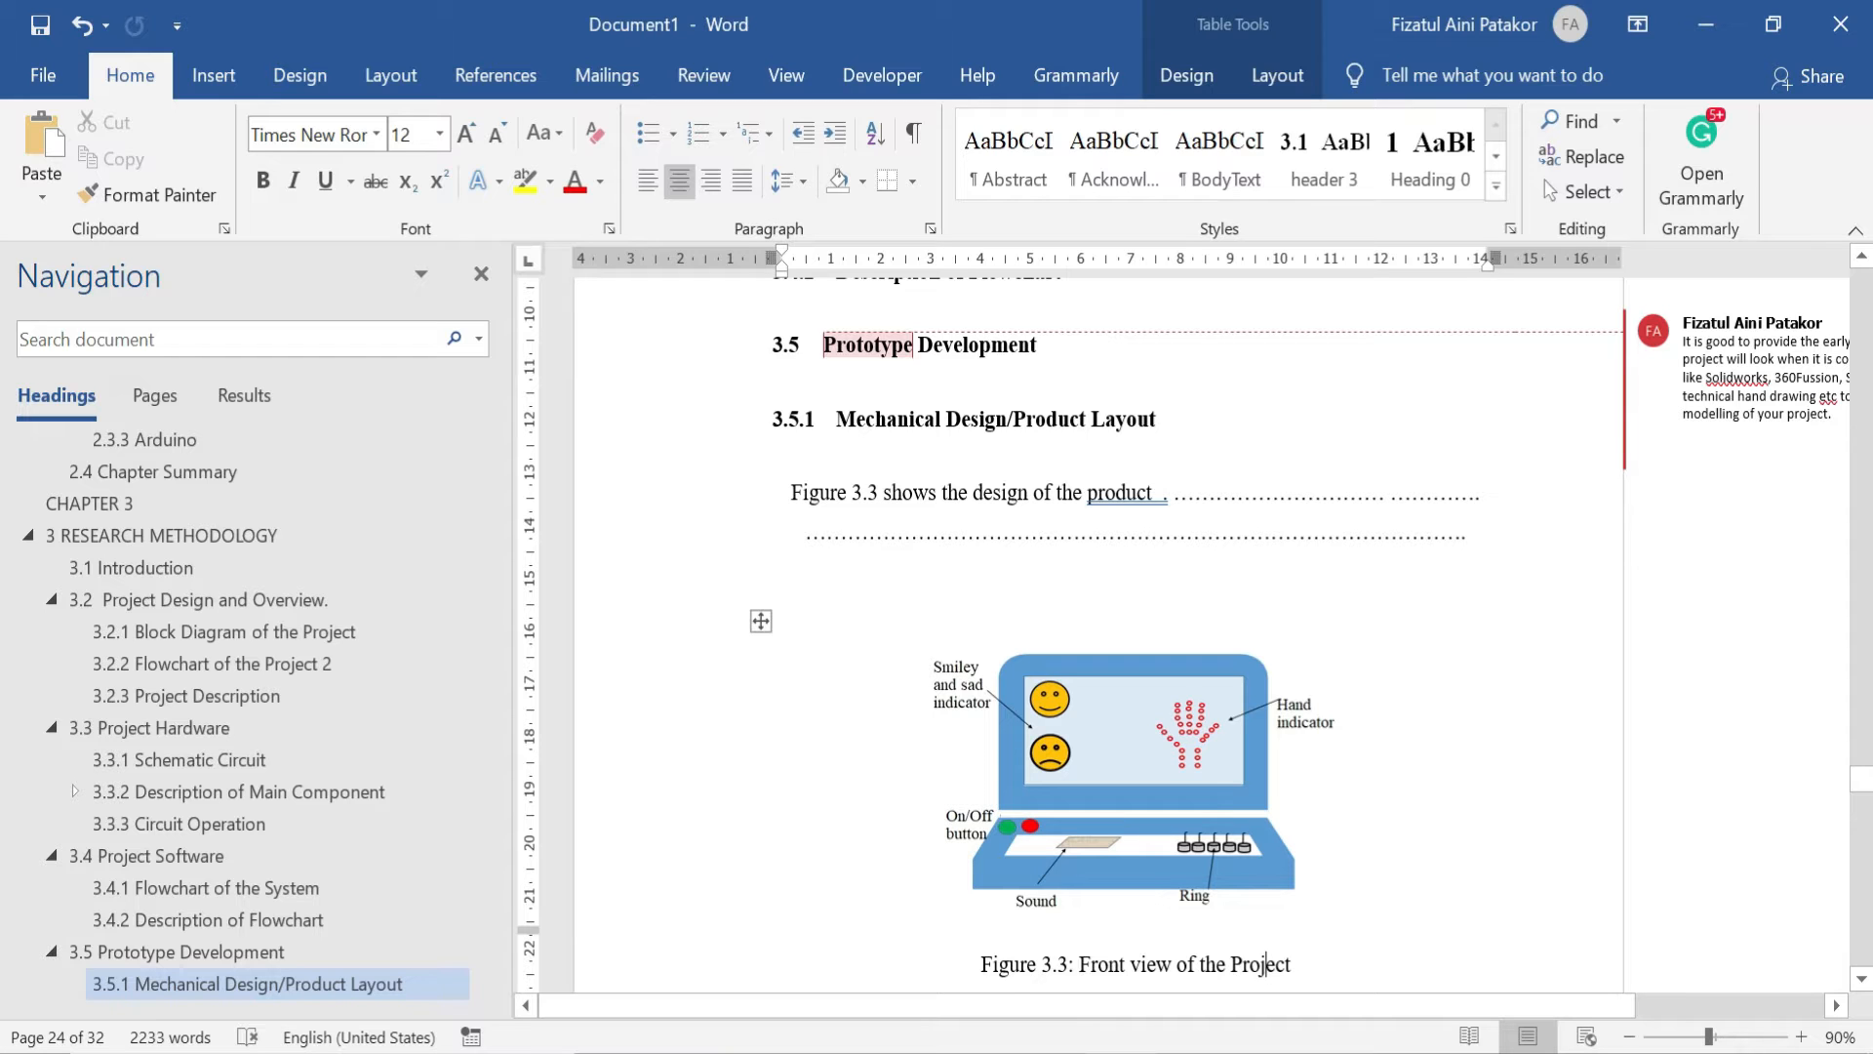
{"action": "scroll", "coordinate": [1210, 673], "scroll_direction": "down", "scroll_amount": 3}
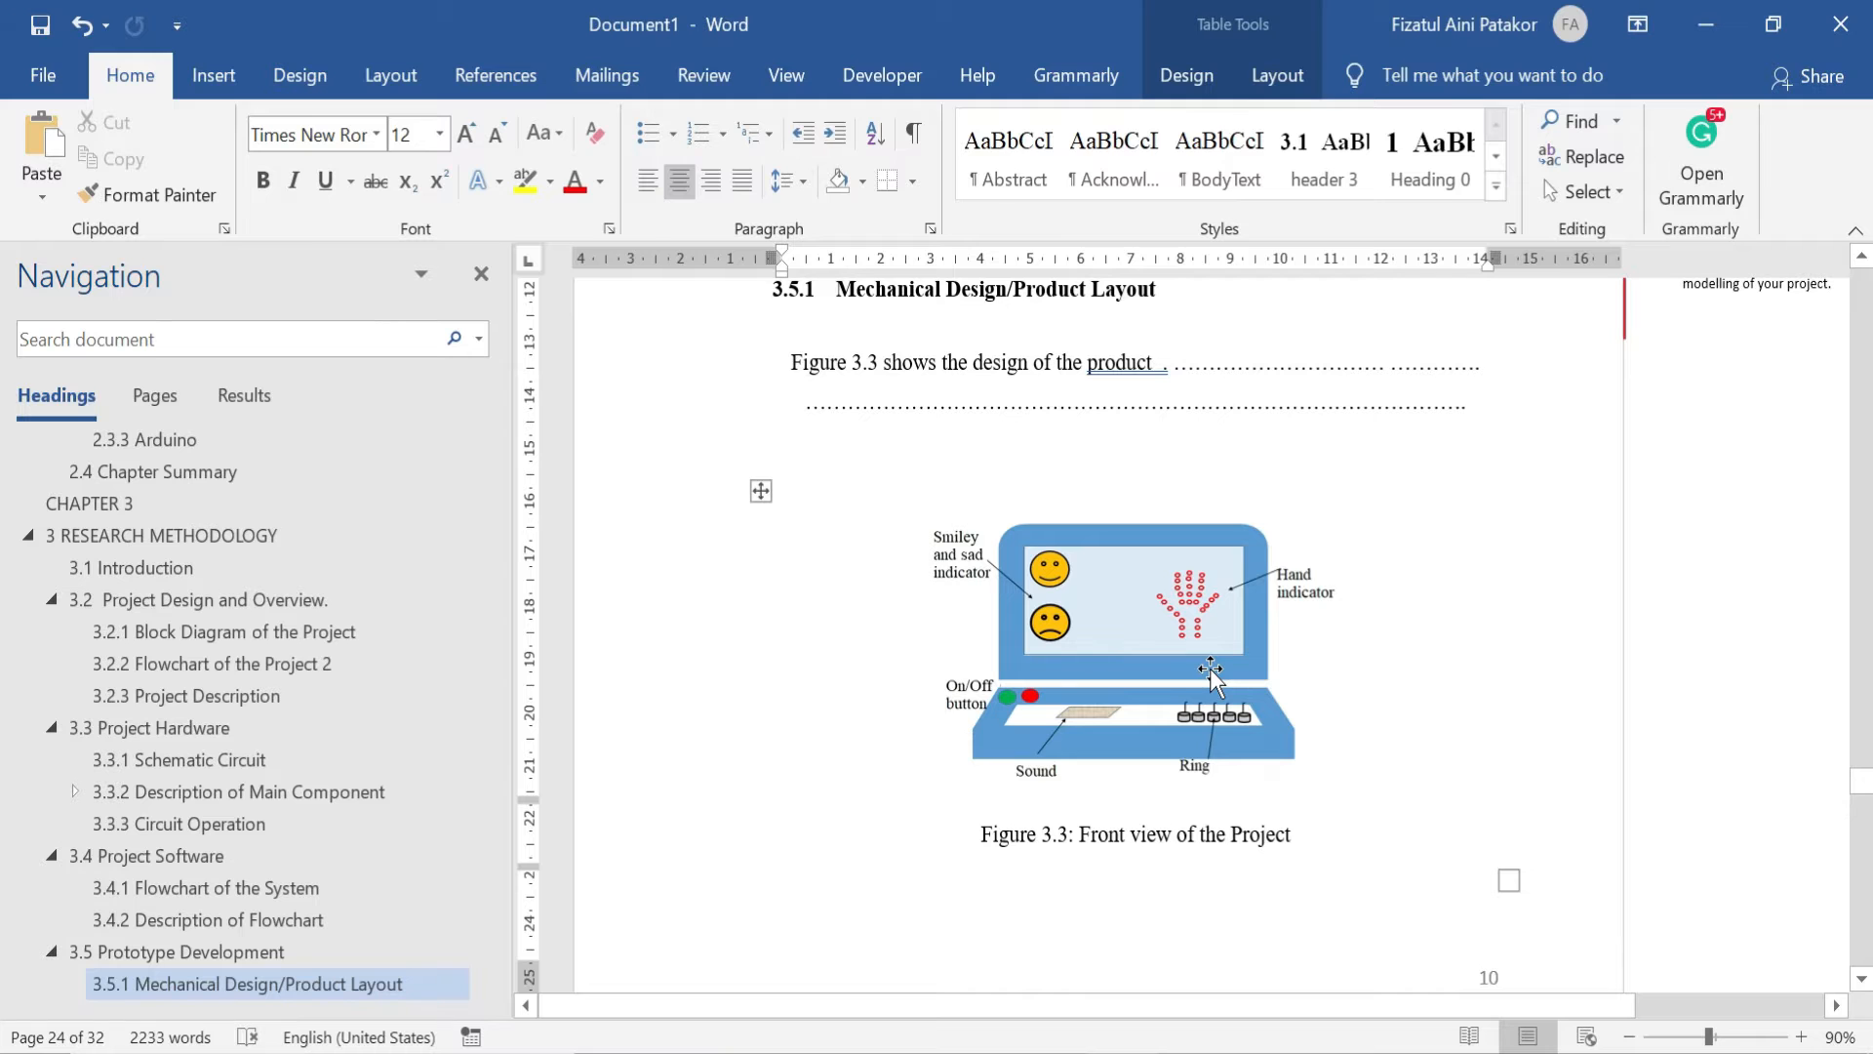
{"action": "scroll", "coordinate": [1211, 674], "scroll_direction": "down", "scroll_amount": 8}
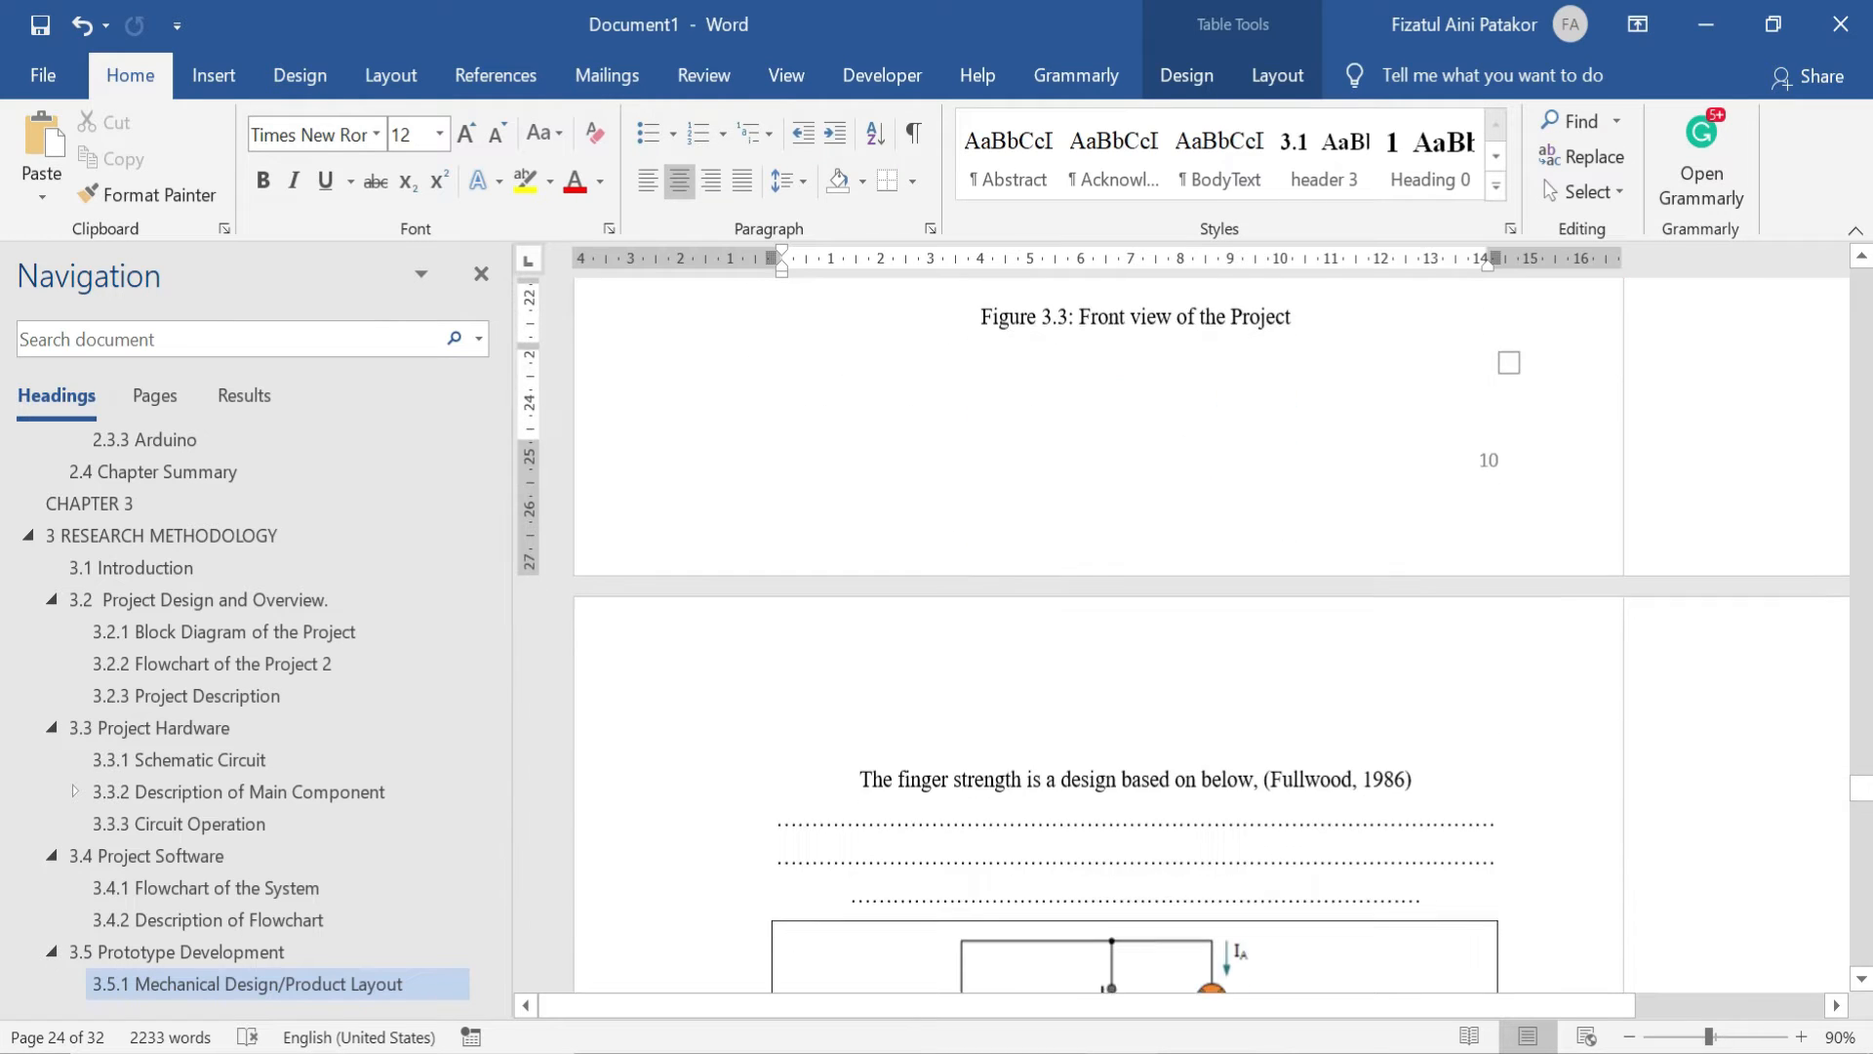
{"action": "scroll", "coordinate": [1215, 680], "scroll_direction": "up", "scroll_amount": 1}
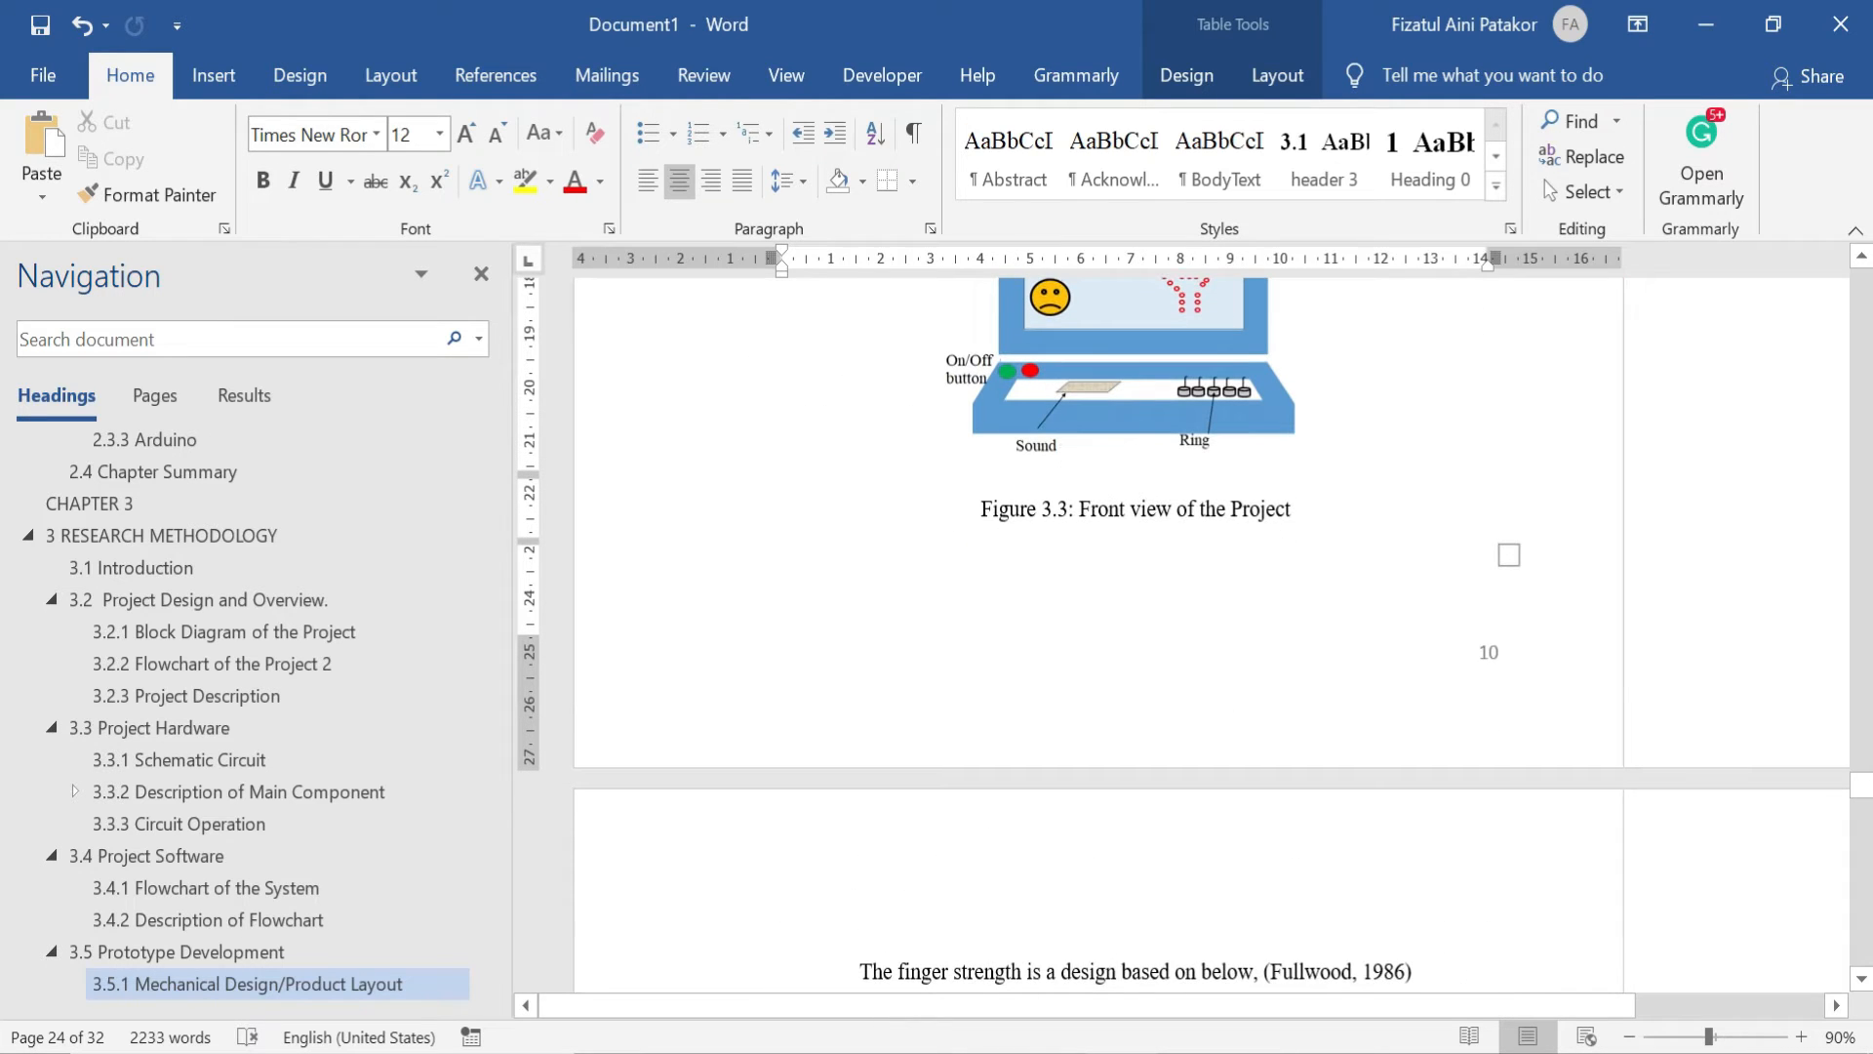
{"action": "scroll", "coordinate": [1210, 673], "scroll_direction": "up", "scroll_amount": 9}
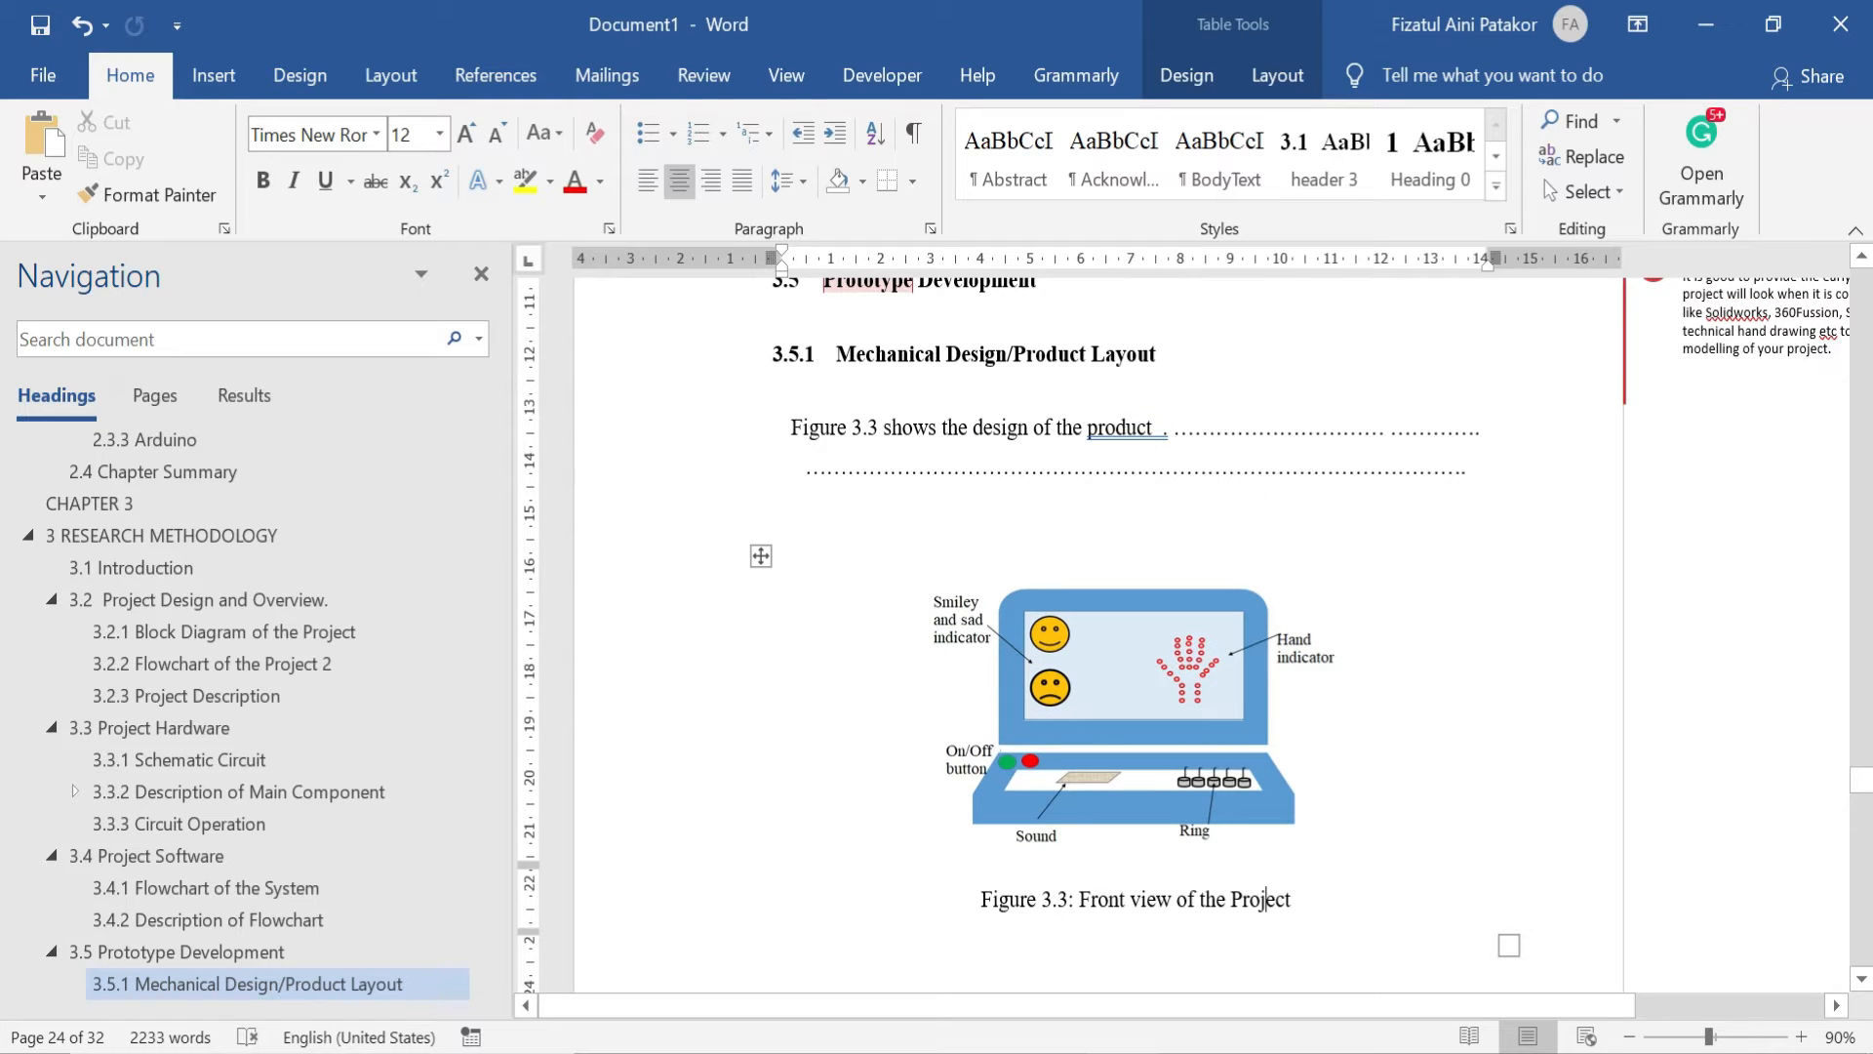
{"action": "scroll", "coordinate": [1098, 634], "scroll_direction": "down", "scroll_amount": 10}
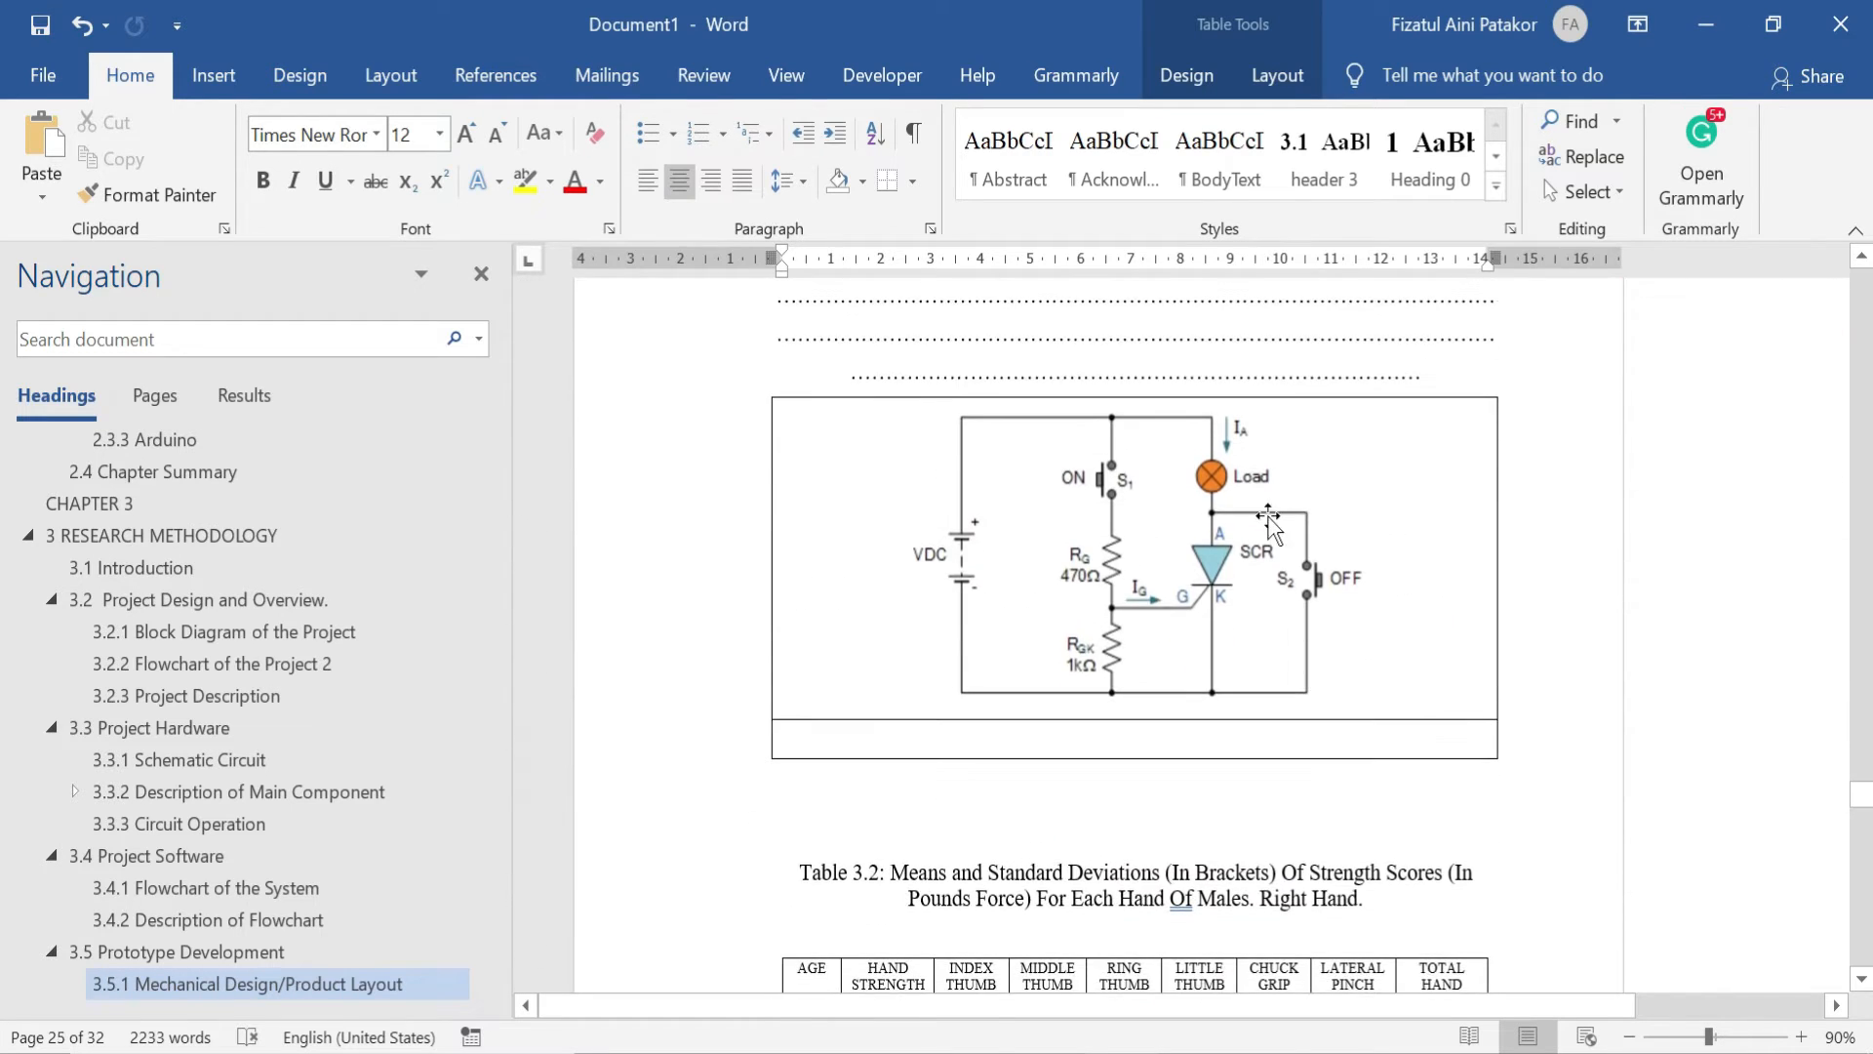
{"action": "left_click", "coordinate": [1349, 551]}
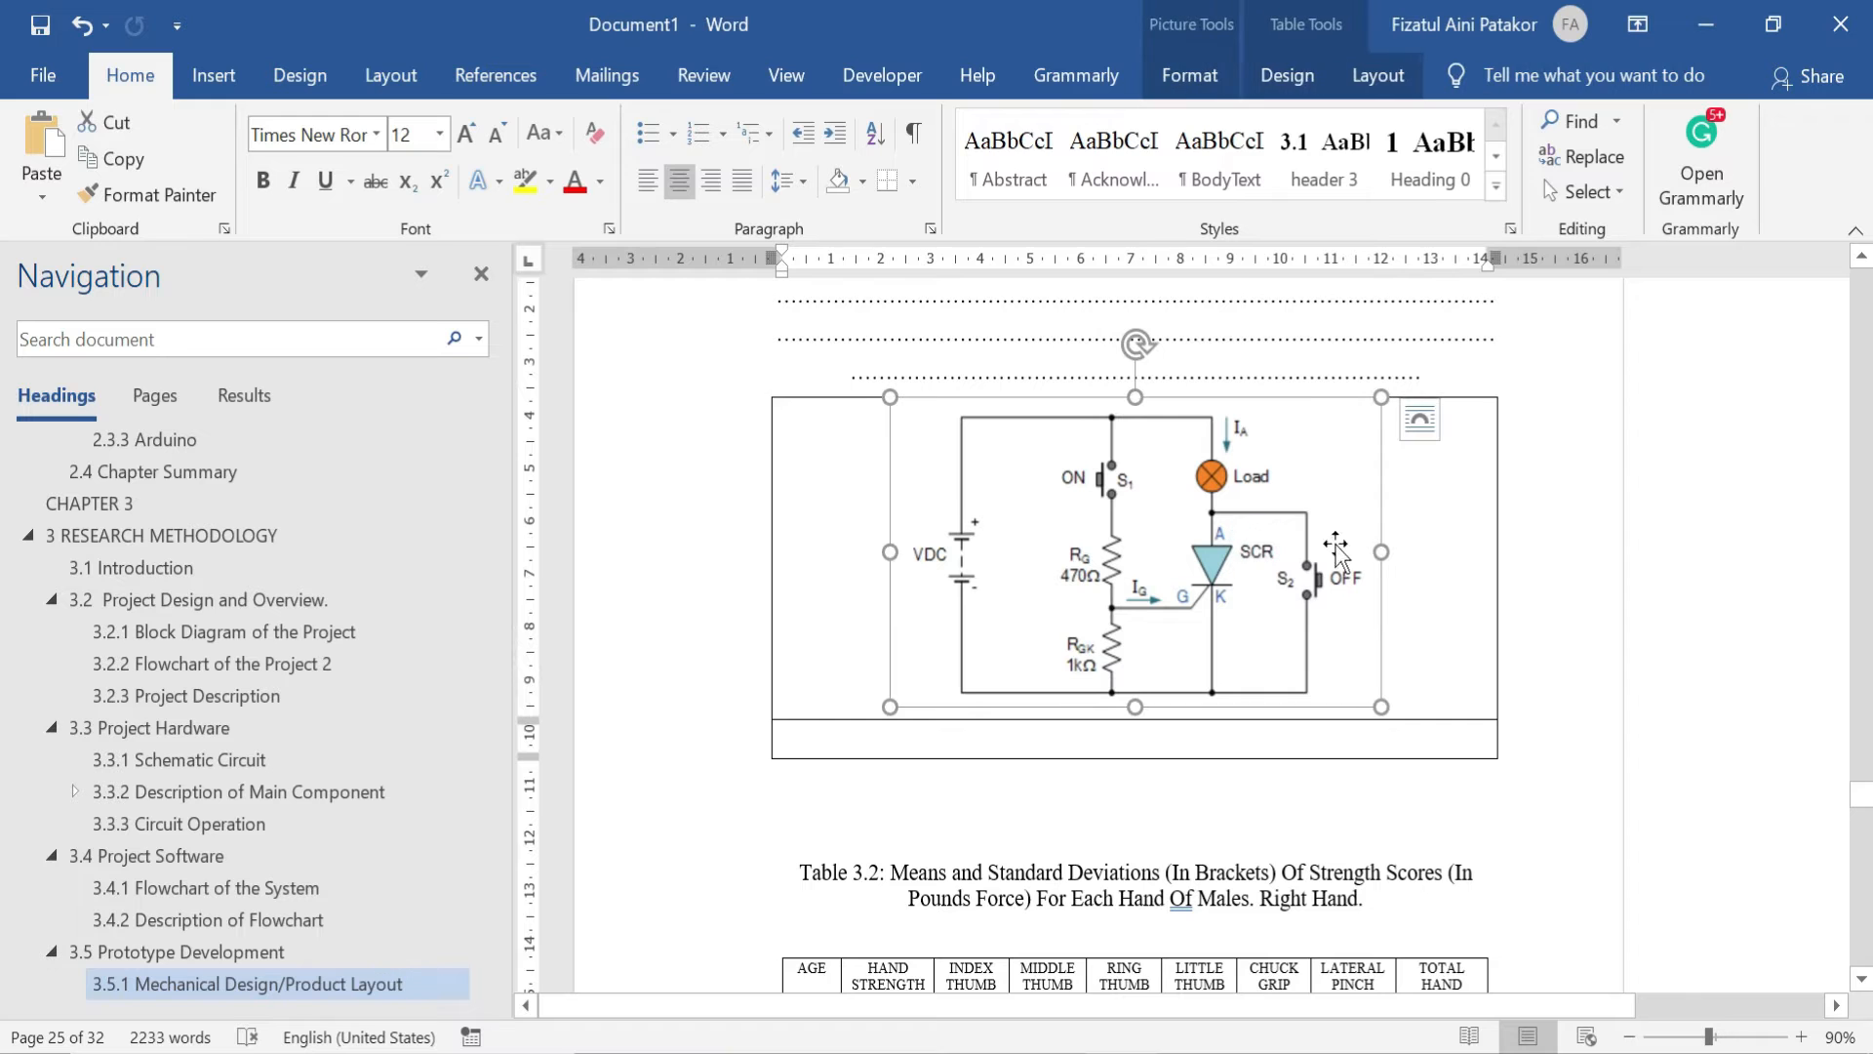
{"action": "left_click", "coordinate": [1434, 604]}
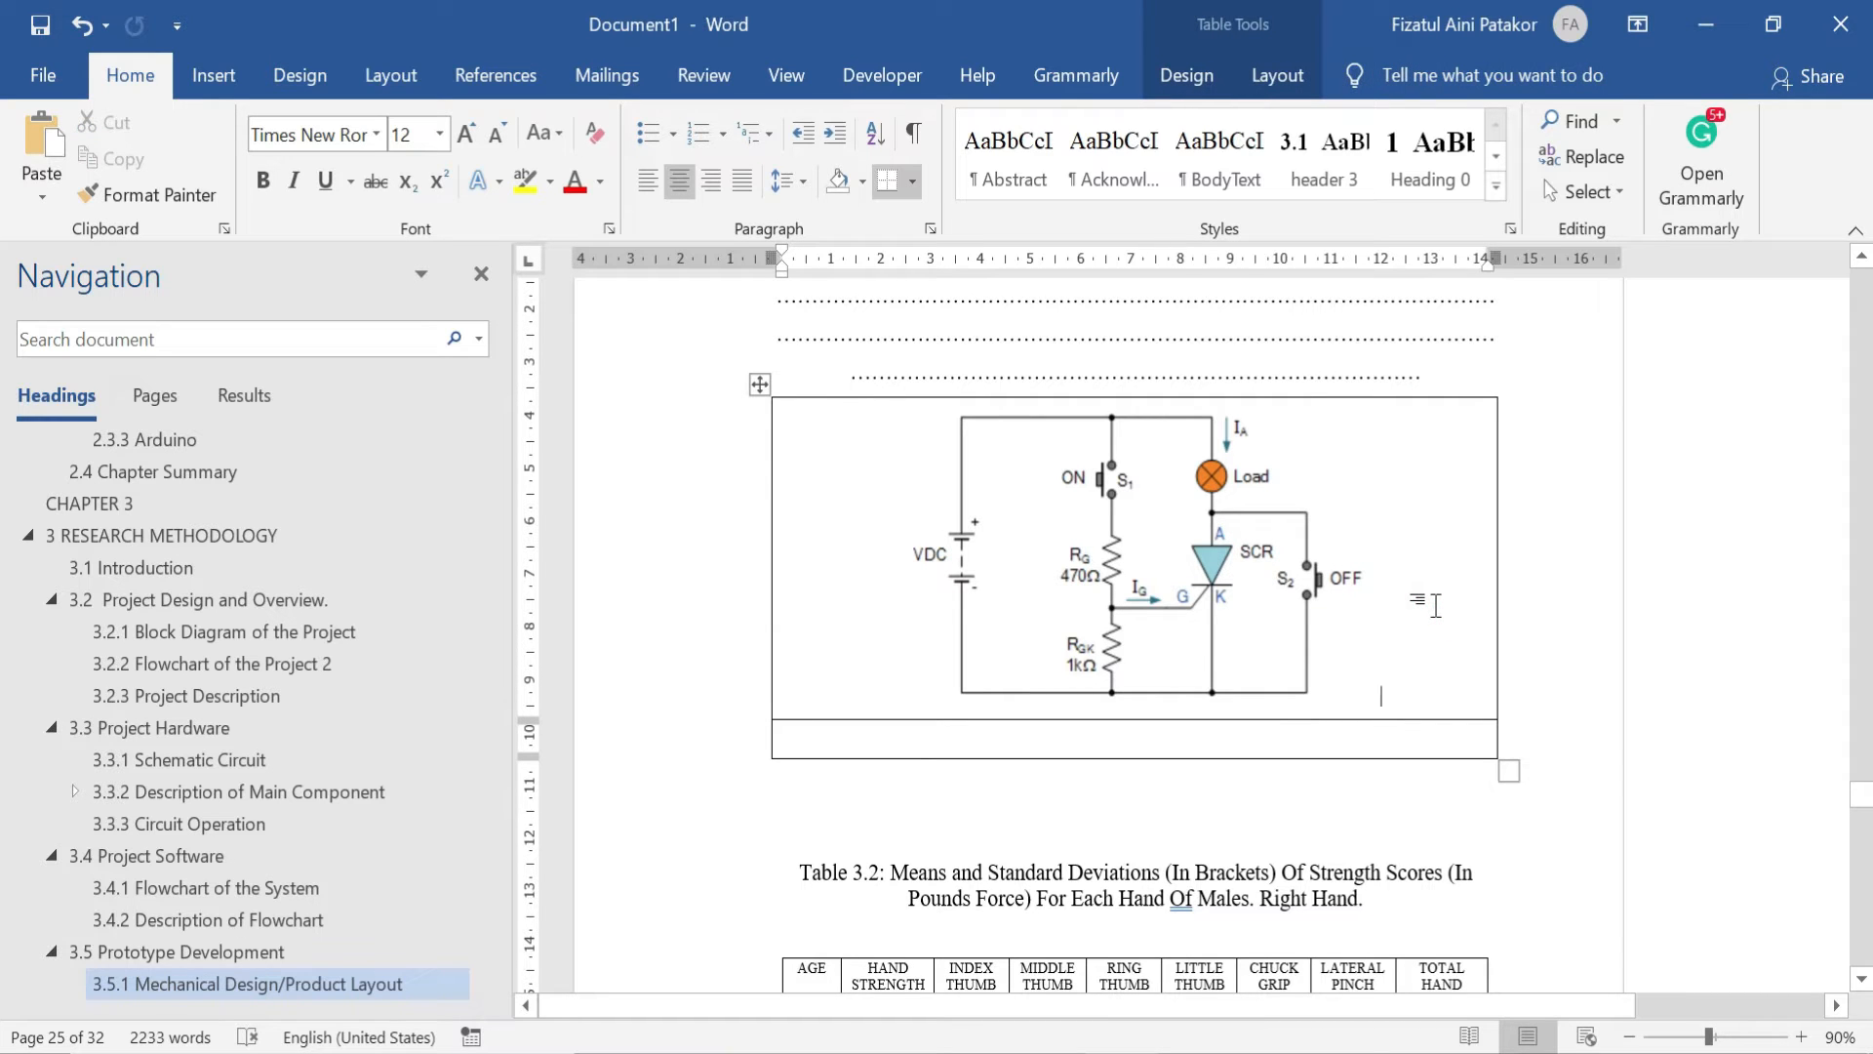
{"action": "scroll", "coordinate": [1434, 604], "scroll_direction": "down", "scroll_amount": 2}
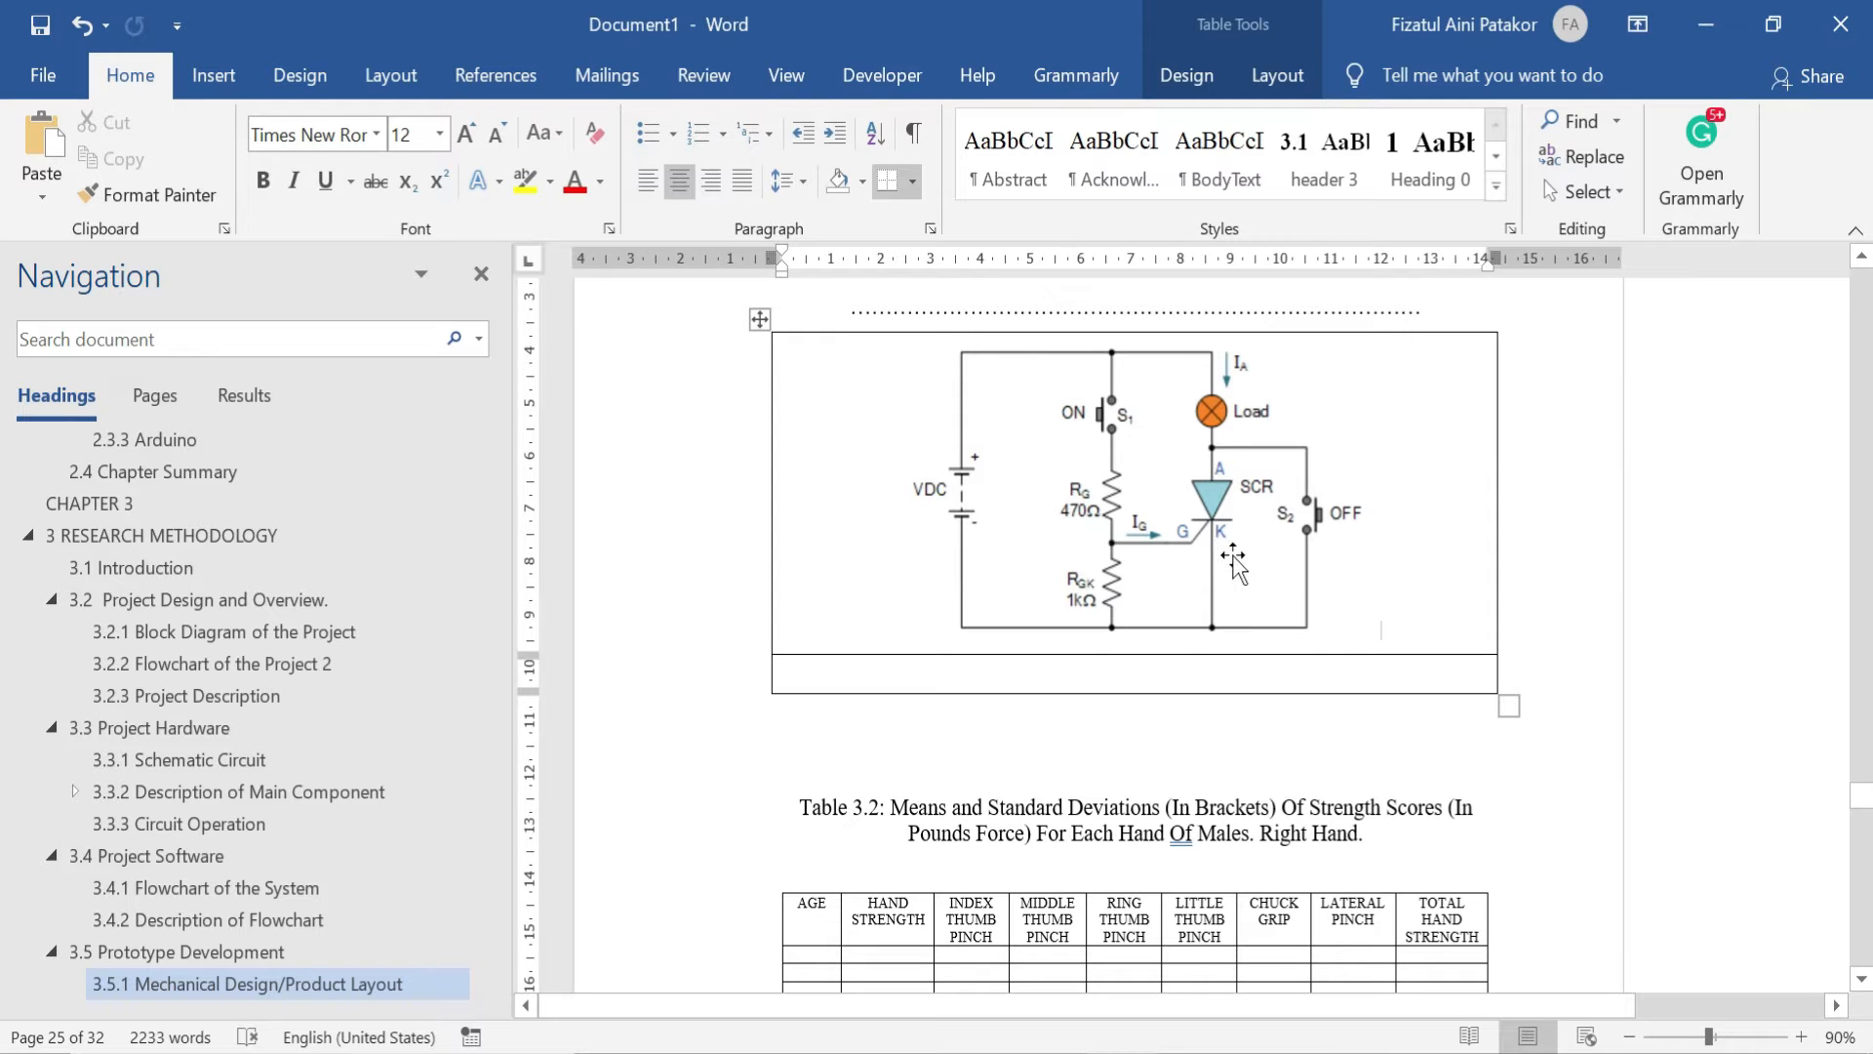
Insert a caption below the circuit picture with the Figure label, numbered 1, 2, 3 with the Heading 1 chapter number and a period separator
{"action": "right_click", "coordinate": [1259, 585]}
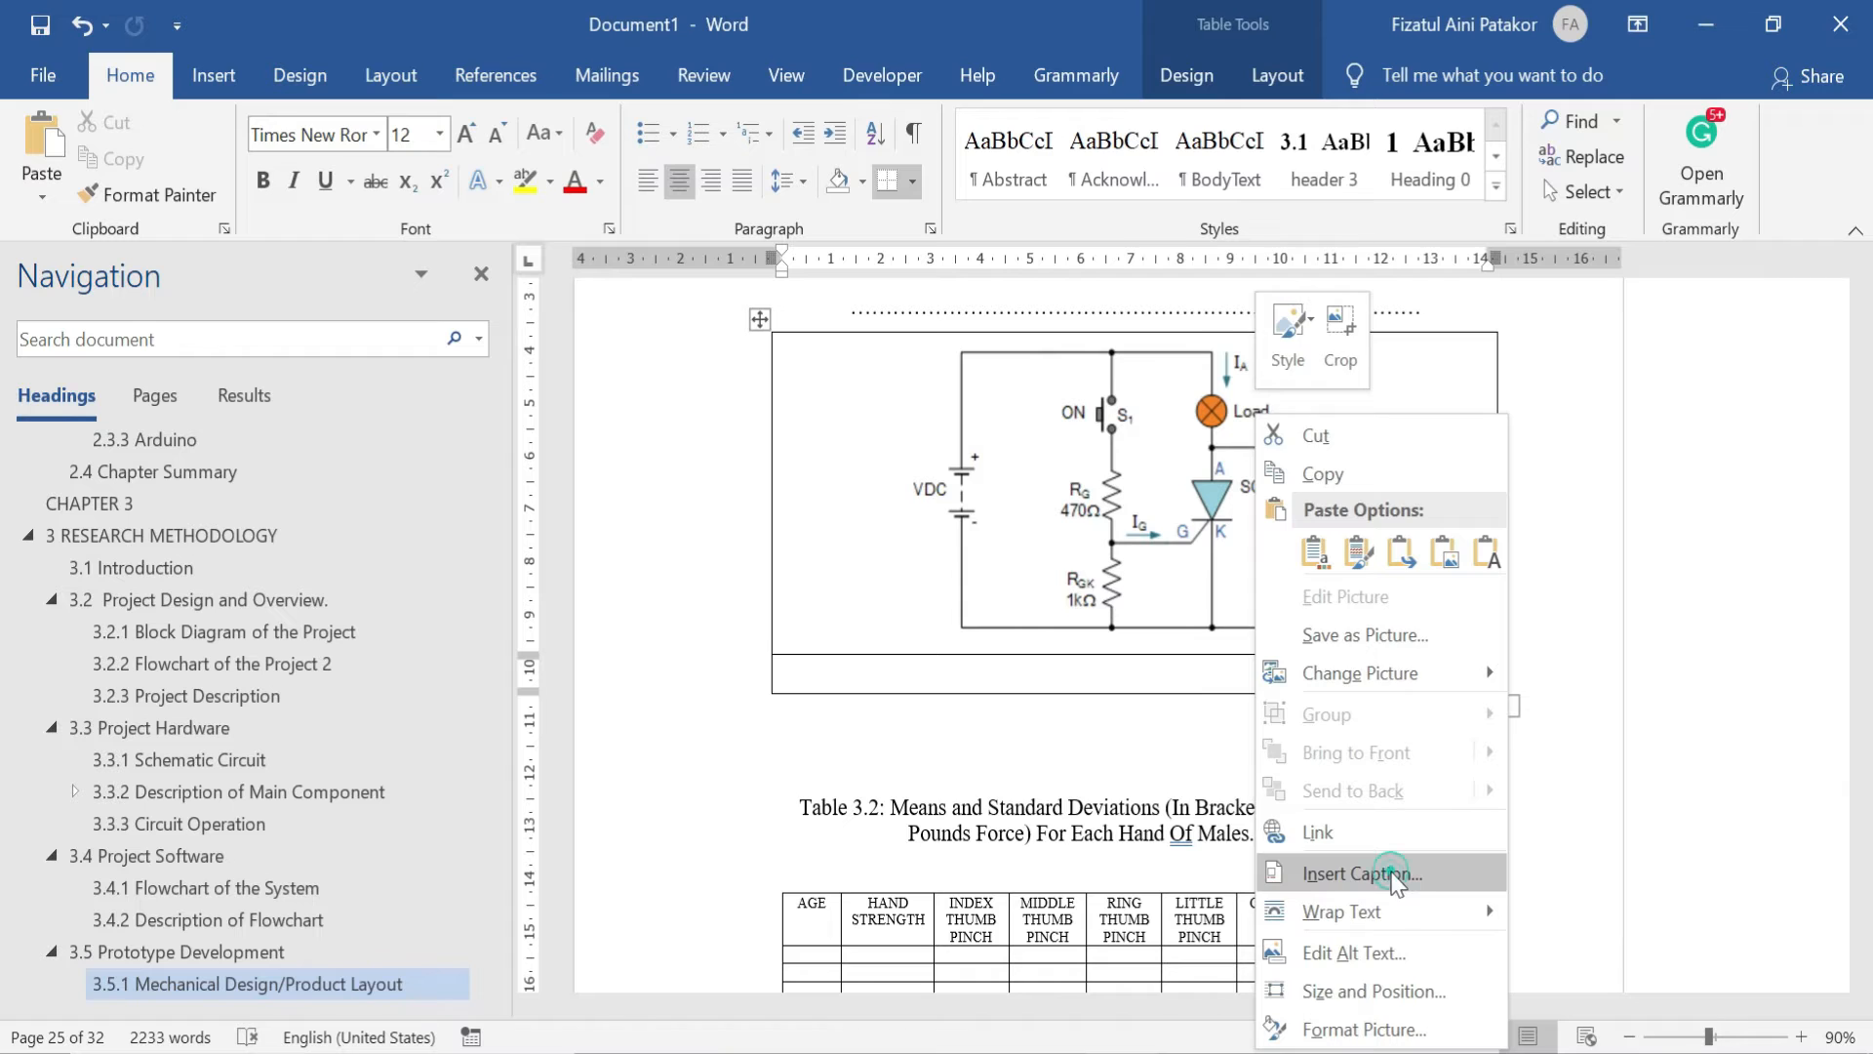
{"action": "left_click", "coordinate": [1397, 878]}
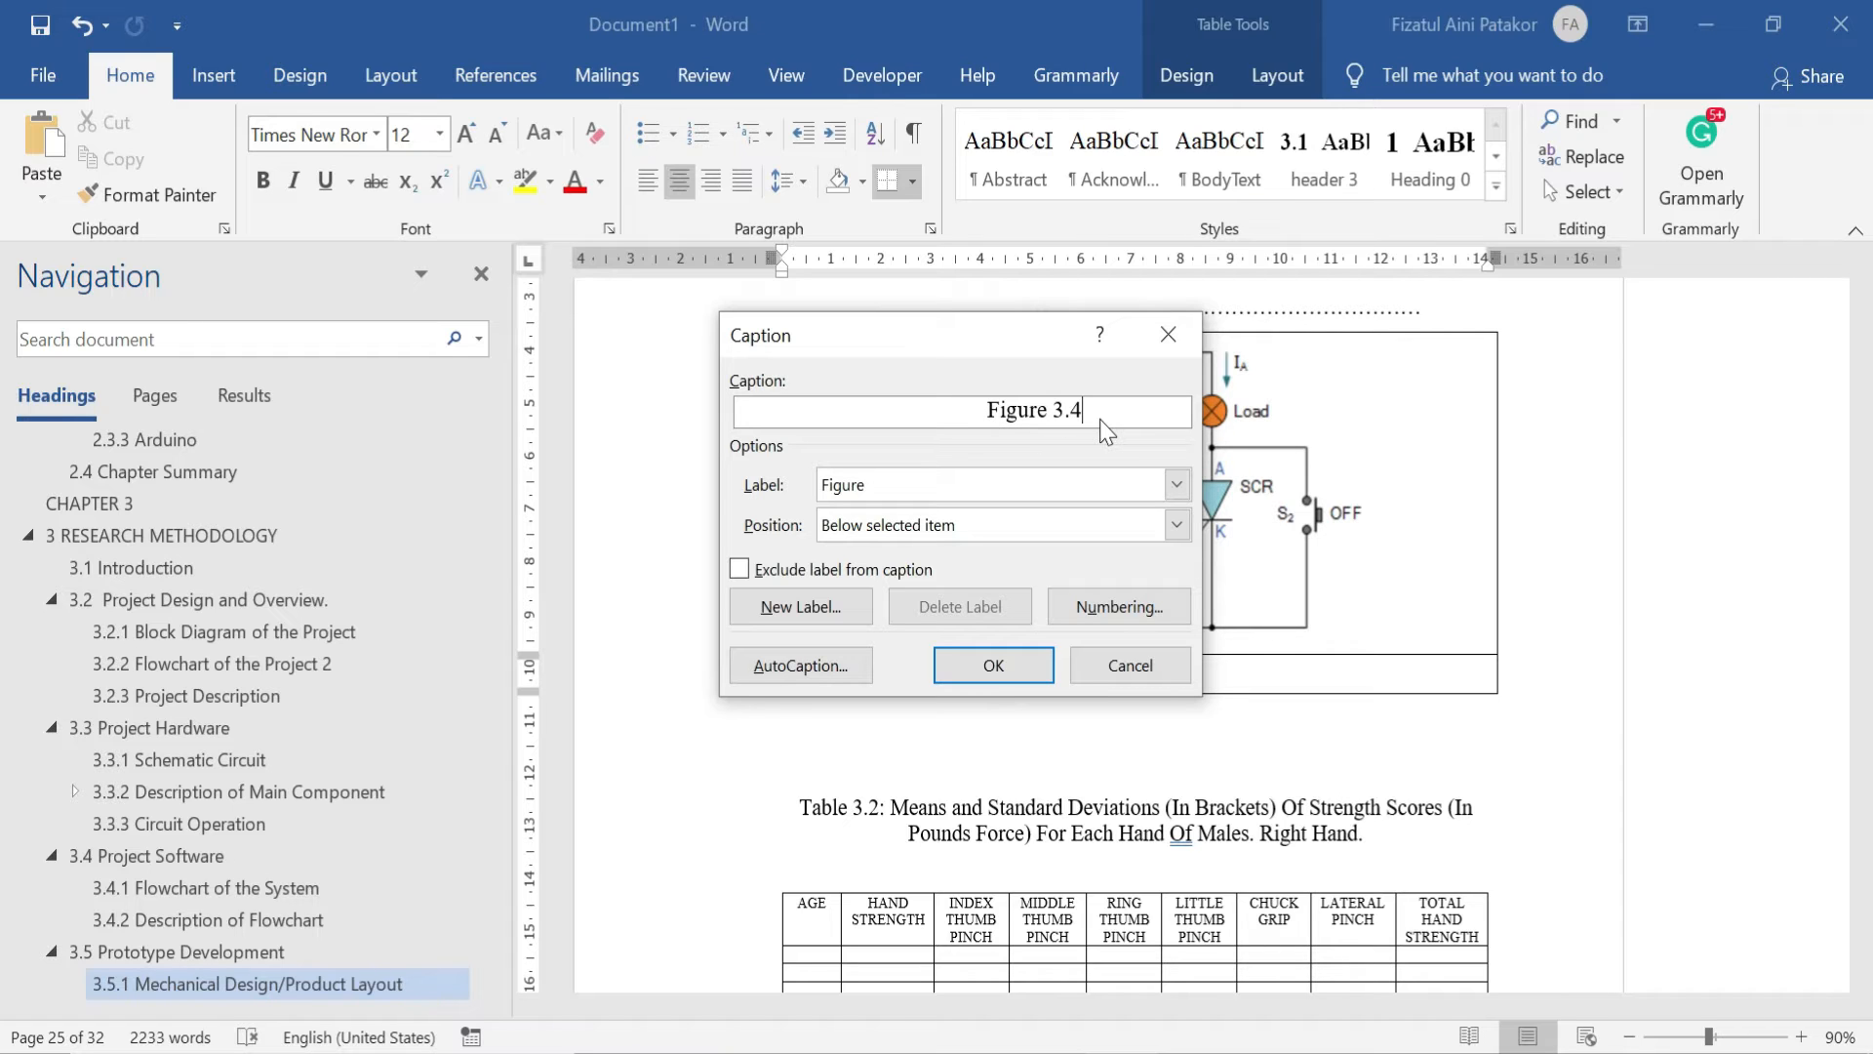
{"action": "left_click", "coordinate": [1176, 485]}
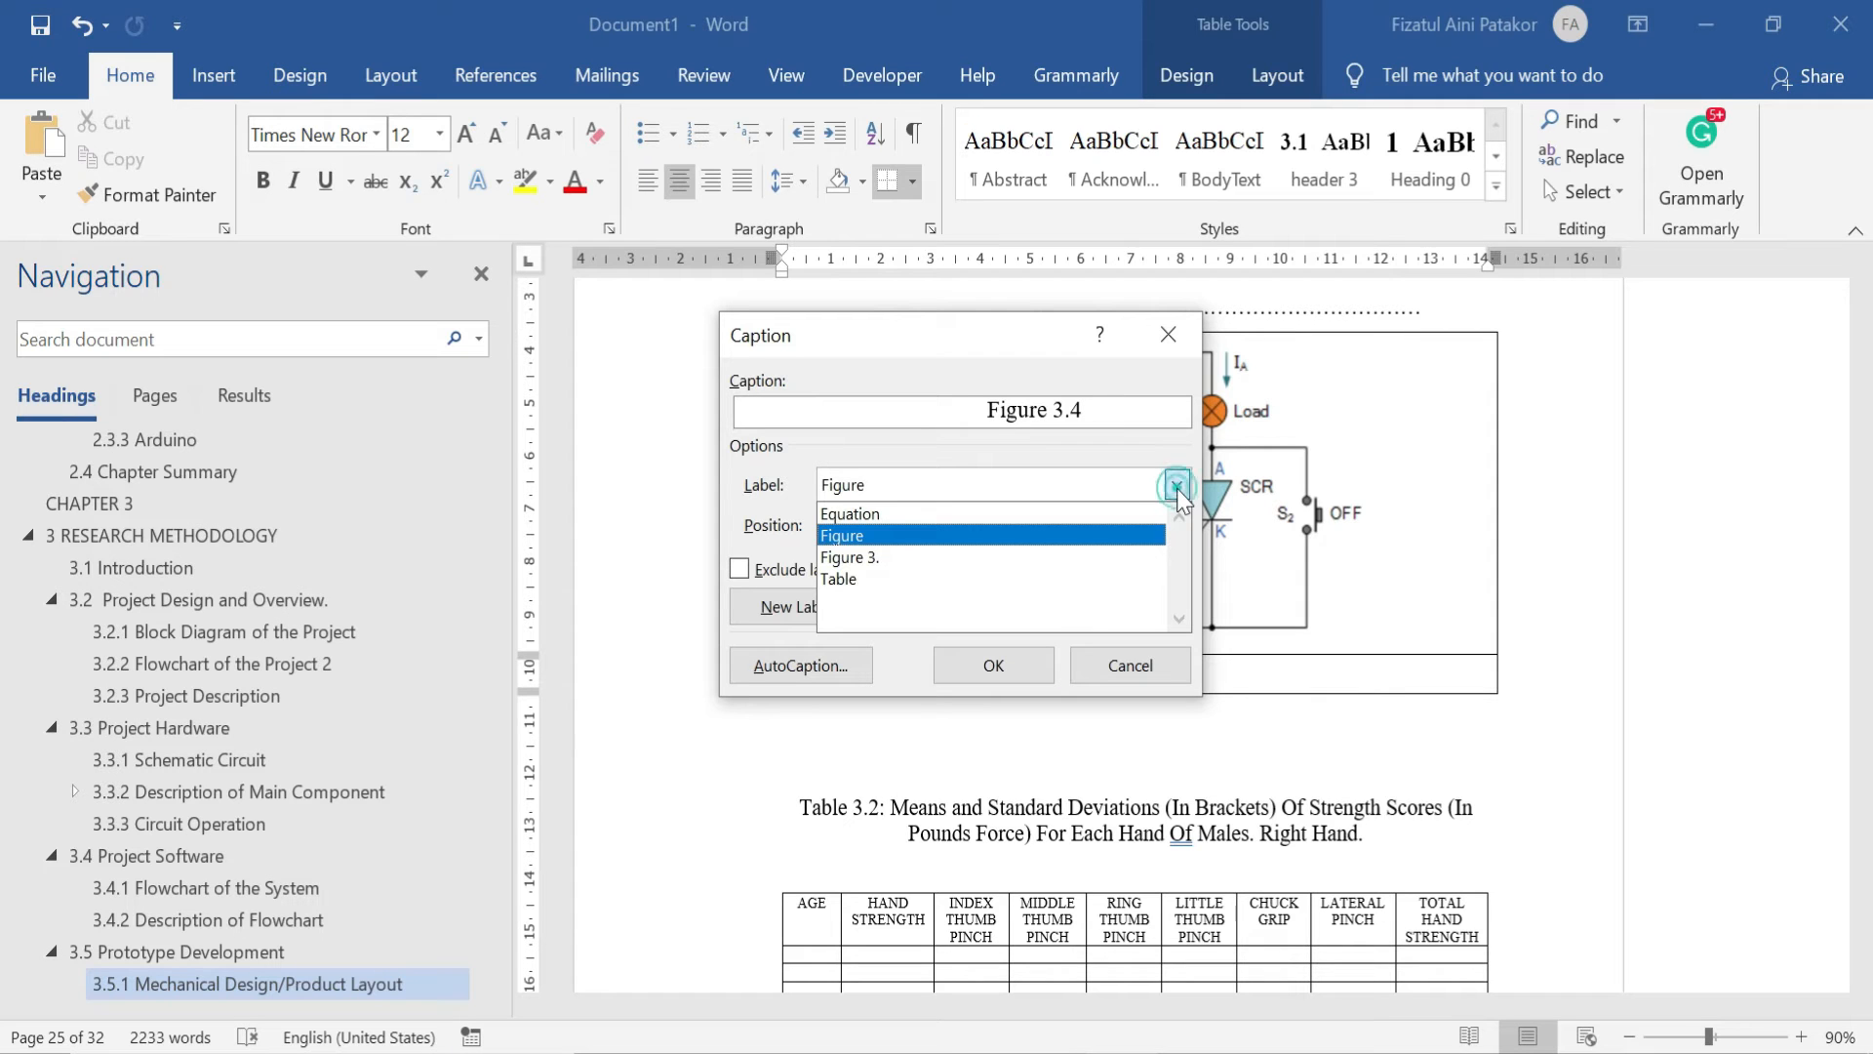
{"action": "left_click", "coordinate": [997, 534]}
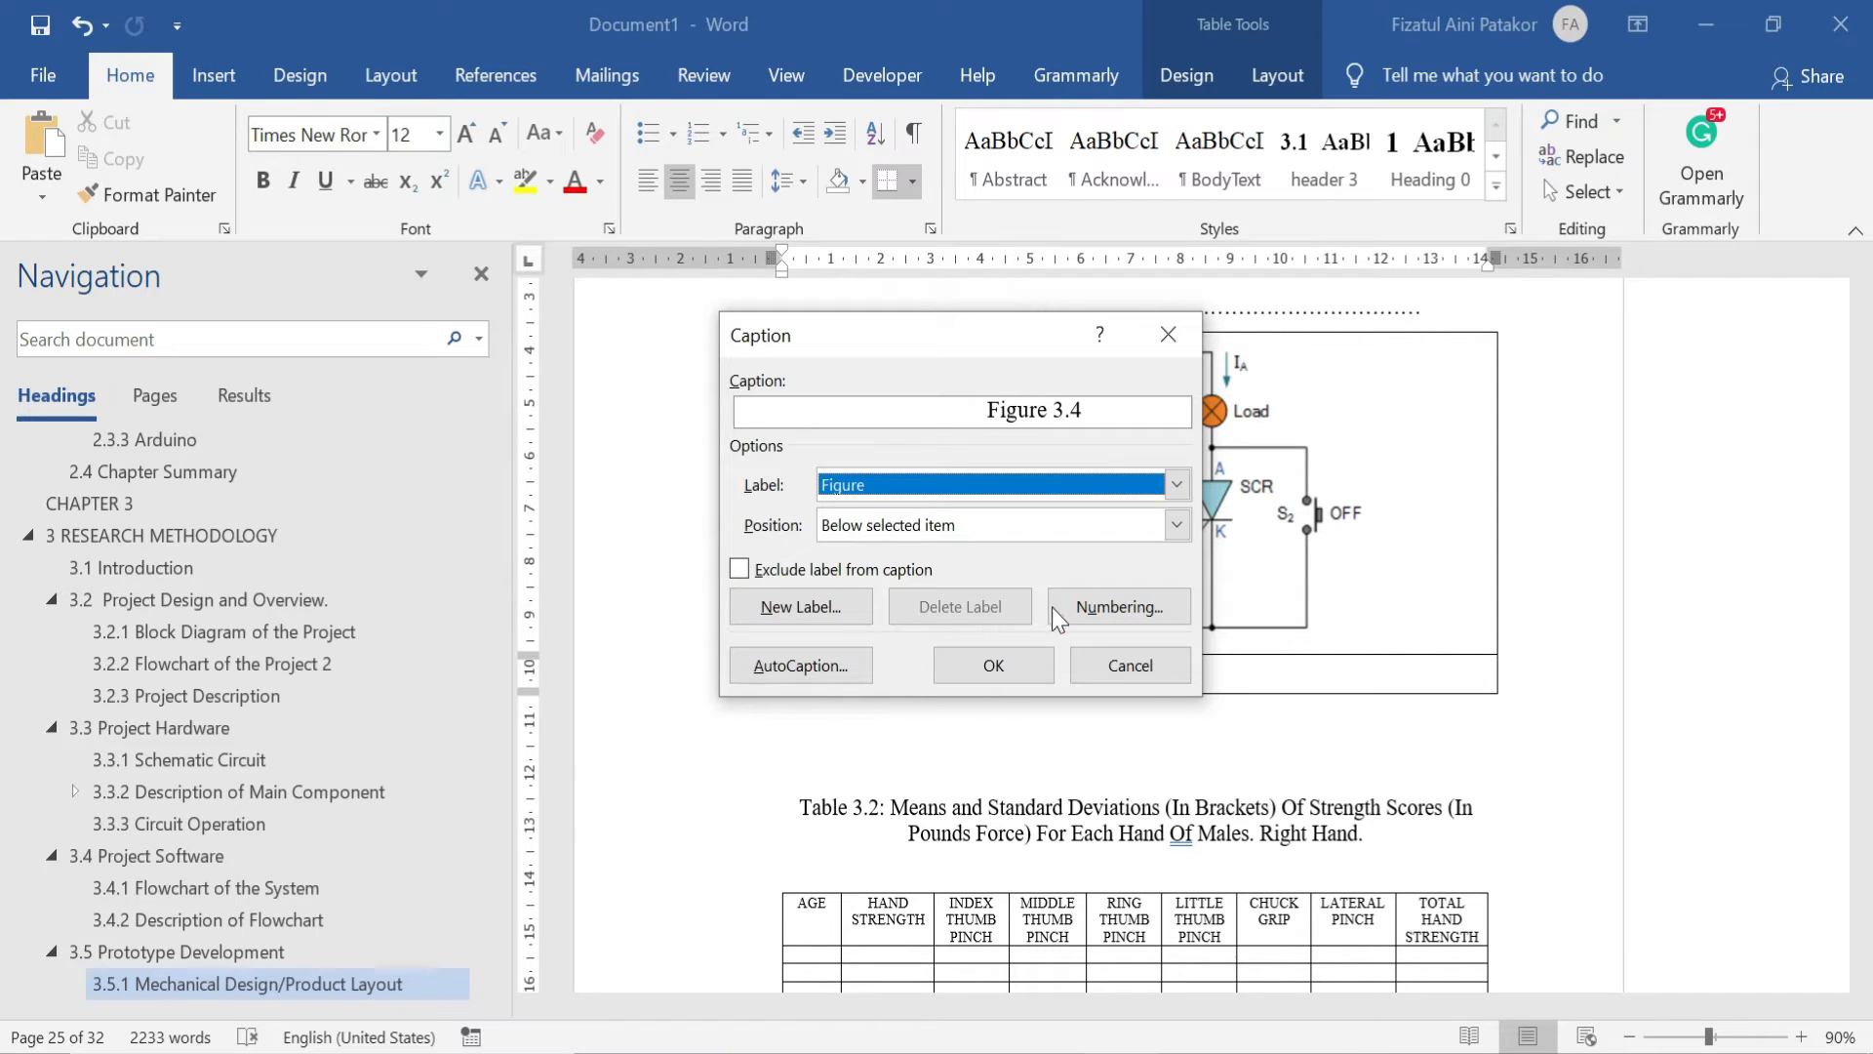
{"action": "left_click", "coordinate": [1109, 607]}
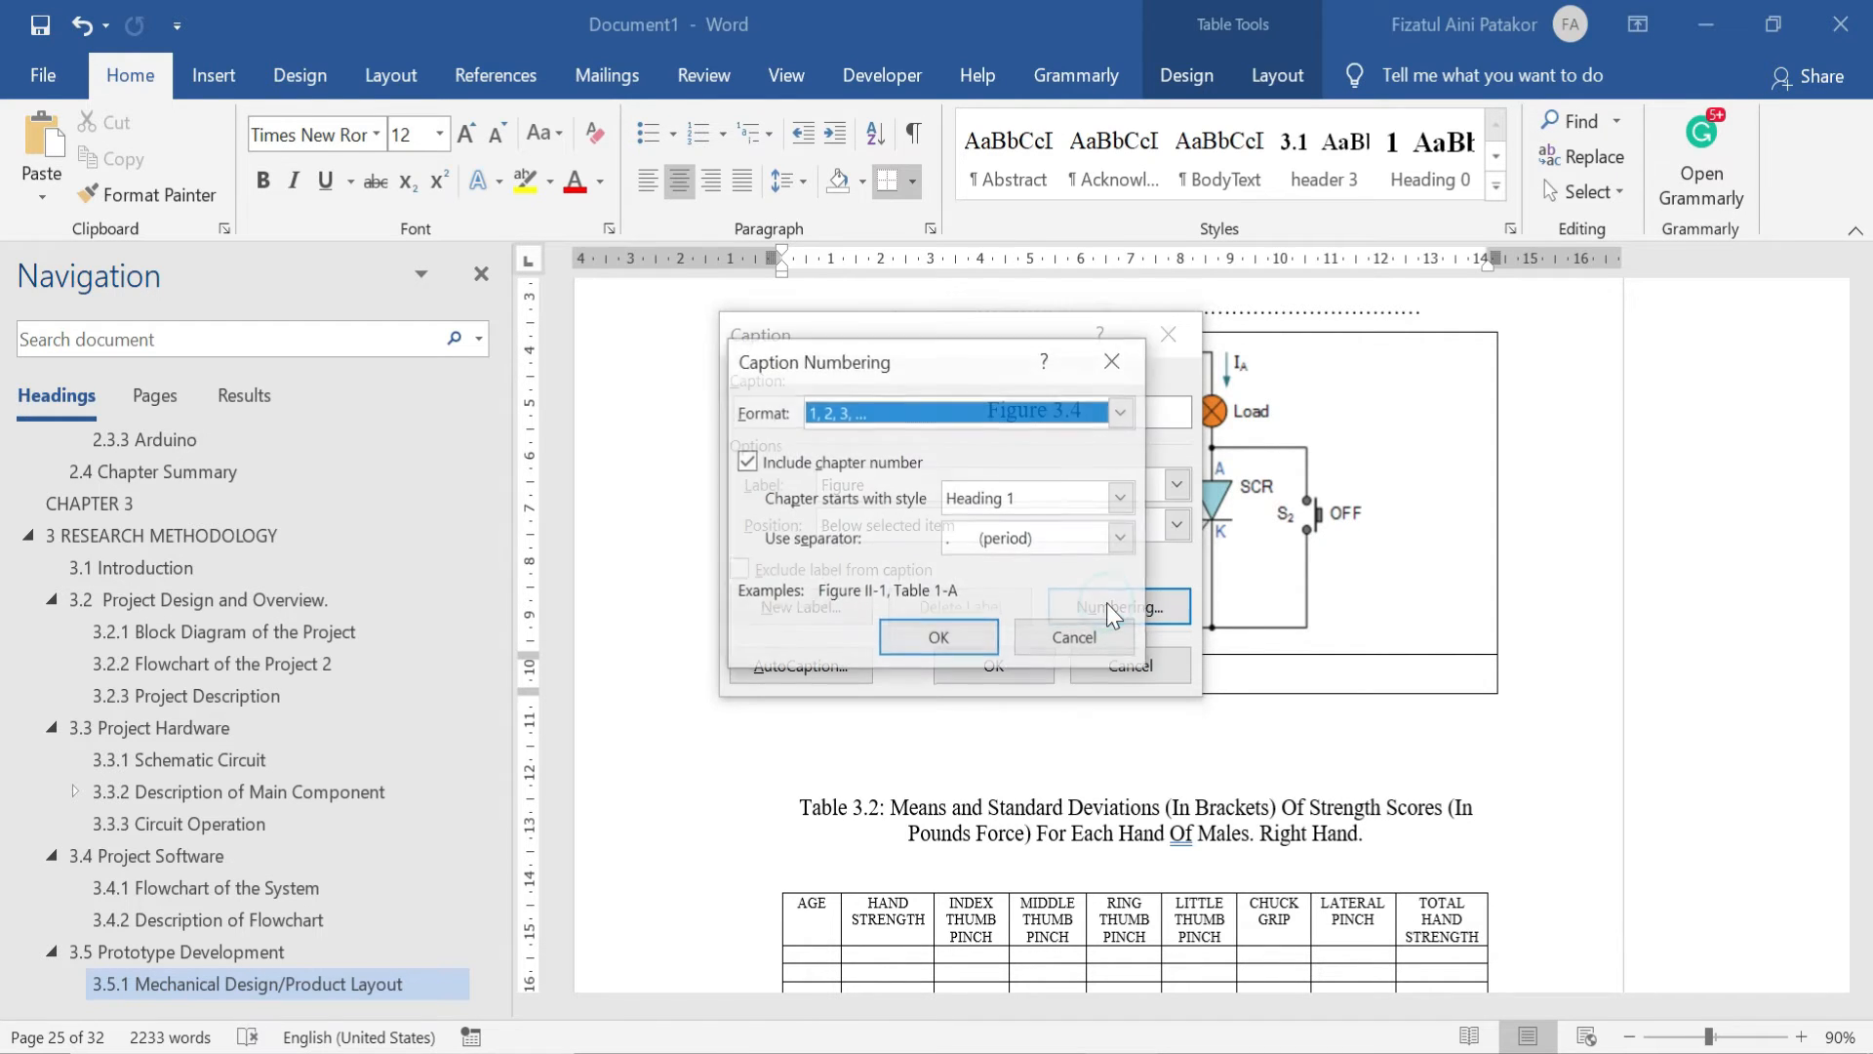
{"action": "left_click", "coordinate": [765, 465]}
{"action": "left_click", "coordinate": [743, 463]}
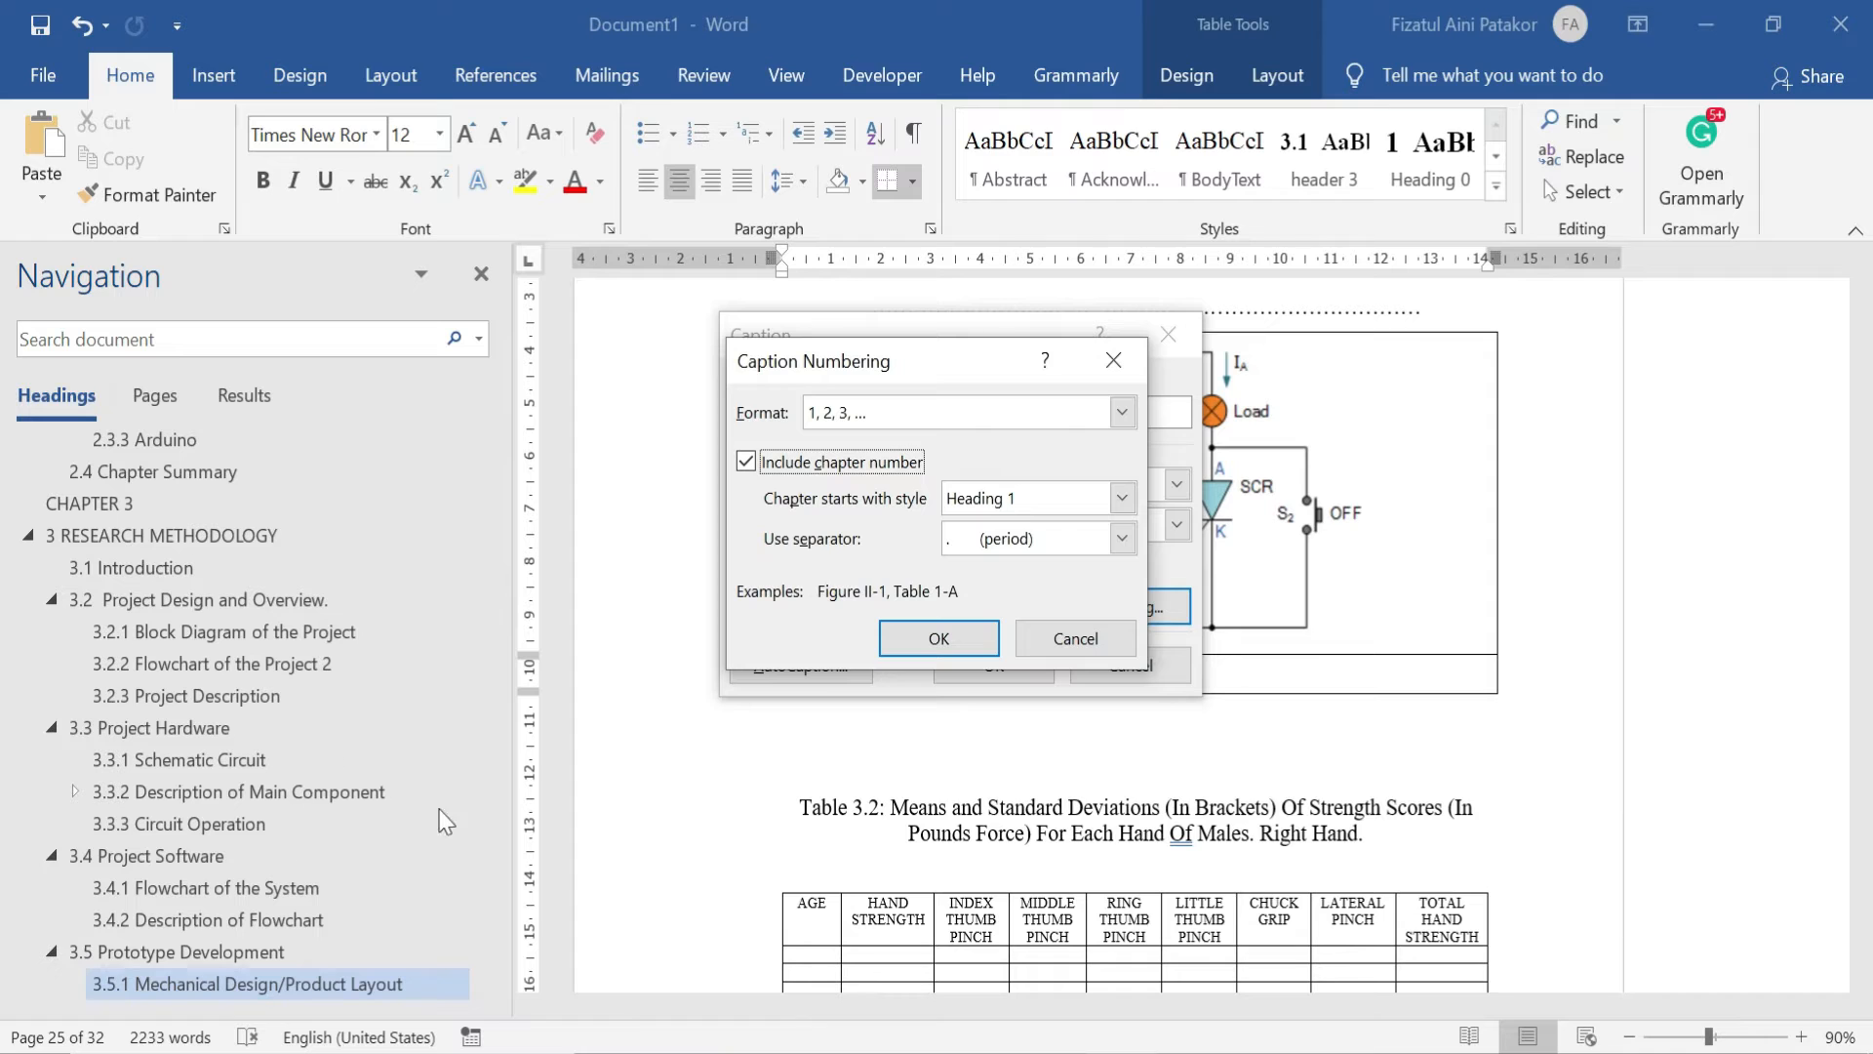
{"action": "left_click", "coordinate": [974, 629]}
{"action": "left_click", "coordinate": [990, 665]}
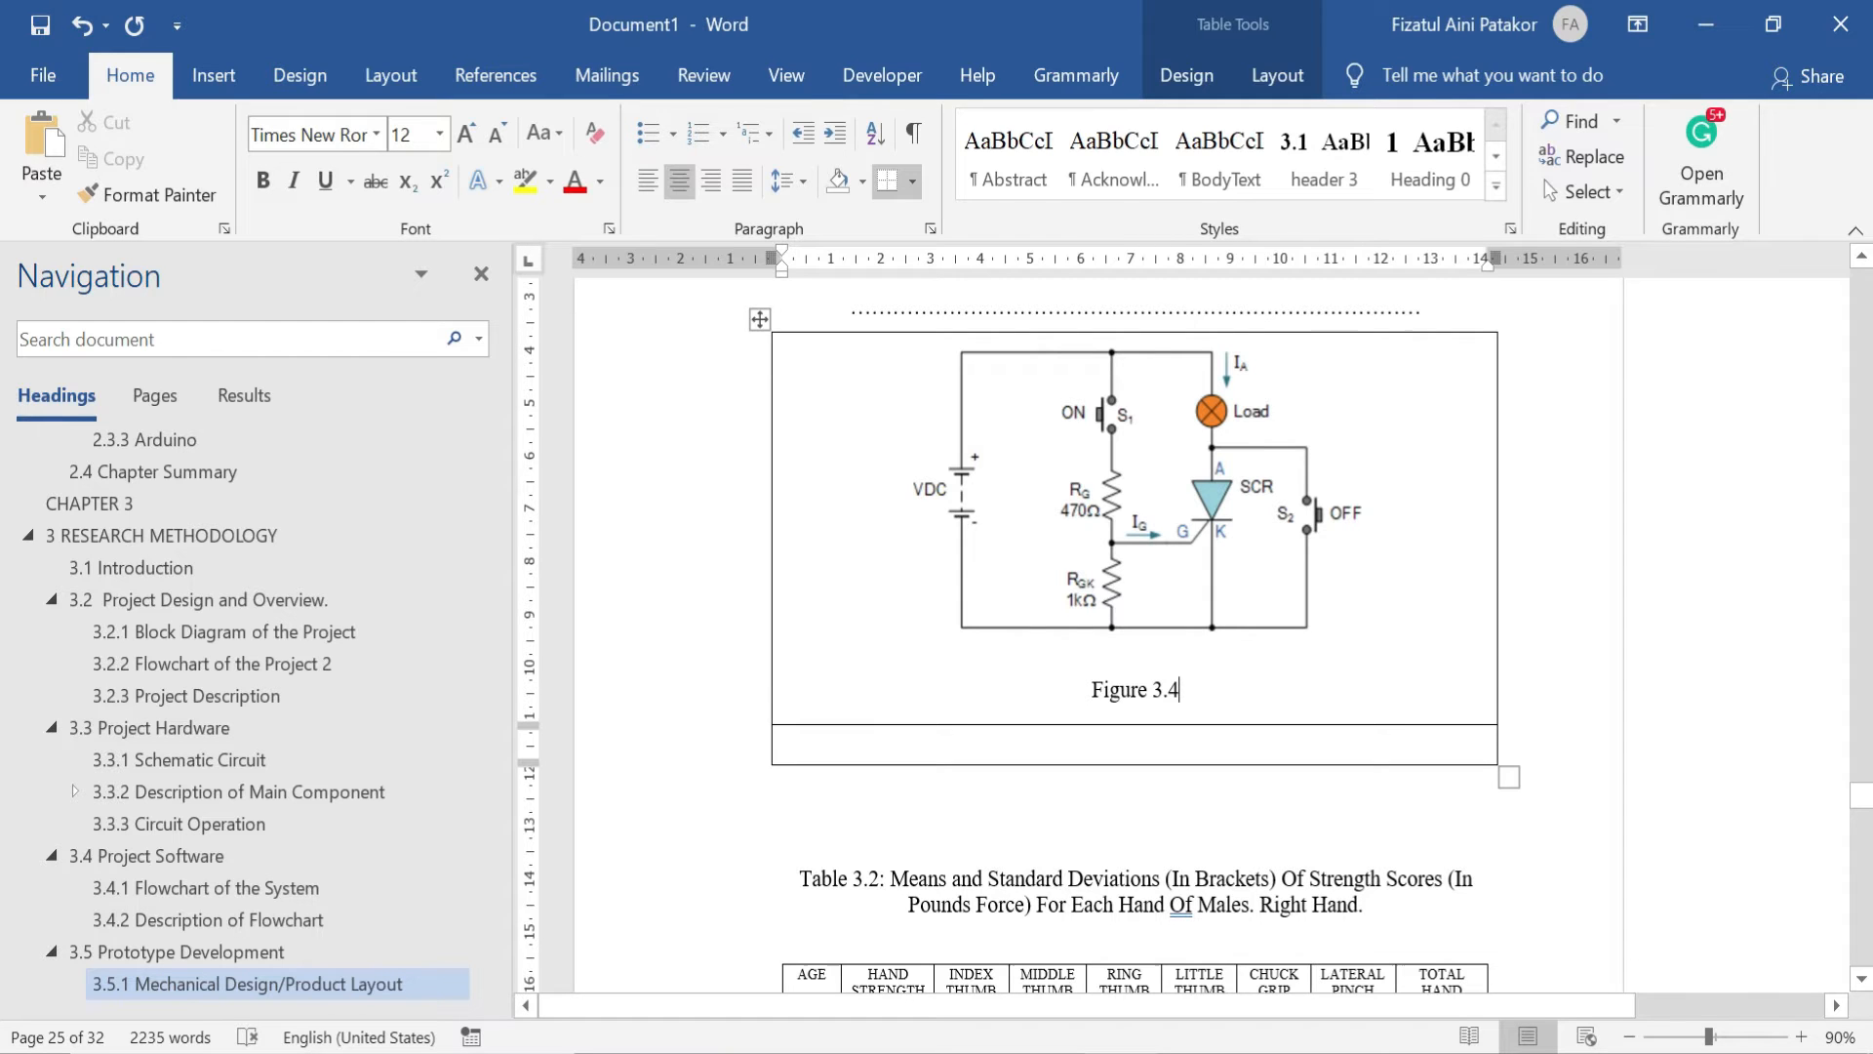
Move the figure caption from under the circuit picture into the table's second row and remove the empty line left behind
{"action": "left_click_drag", "start_coordinate": [1181, 690], "coordinate": [1093, 695]}
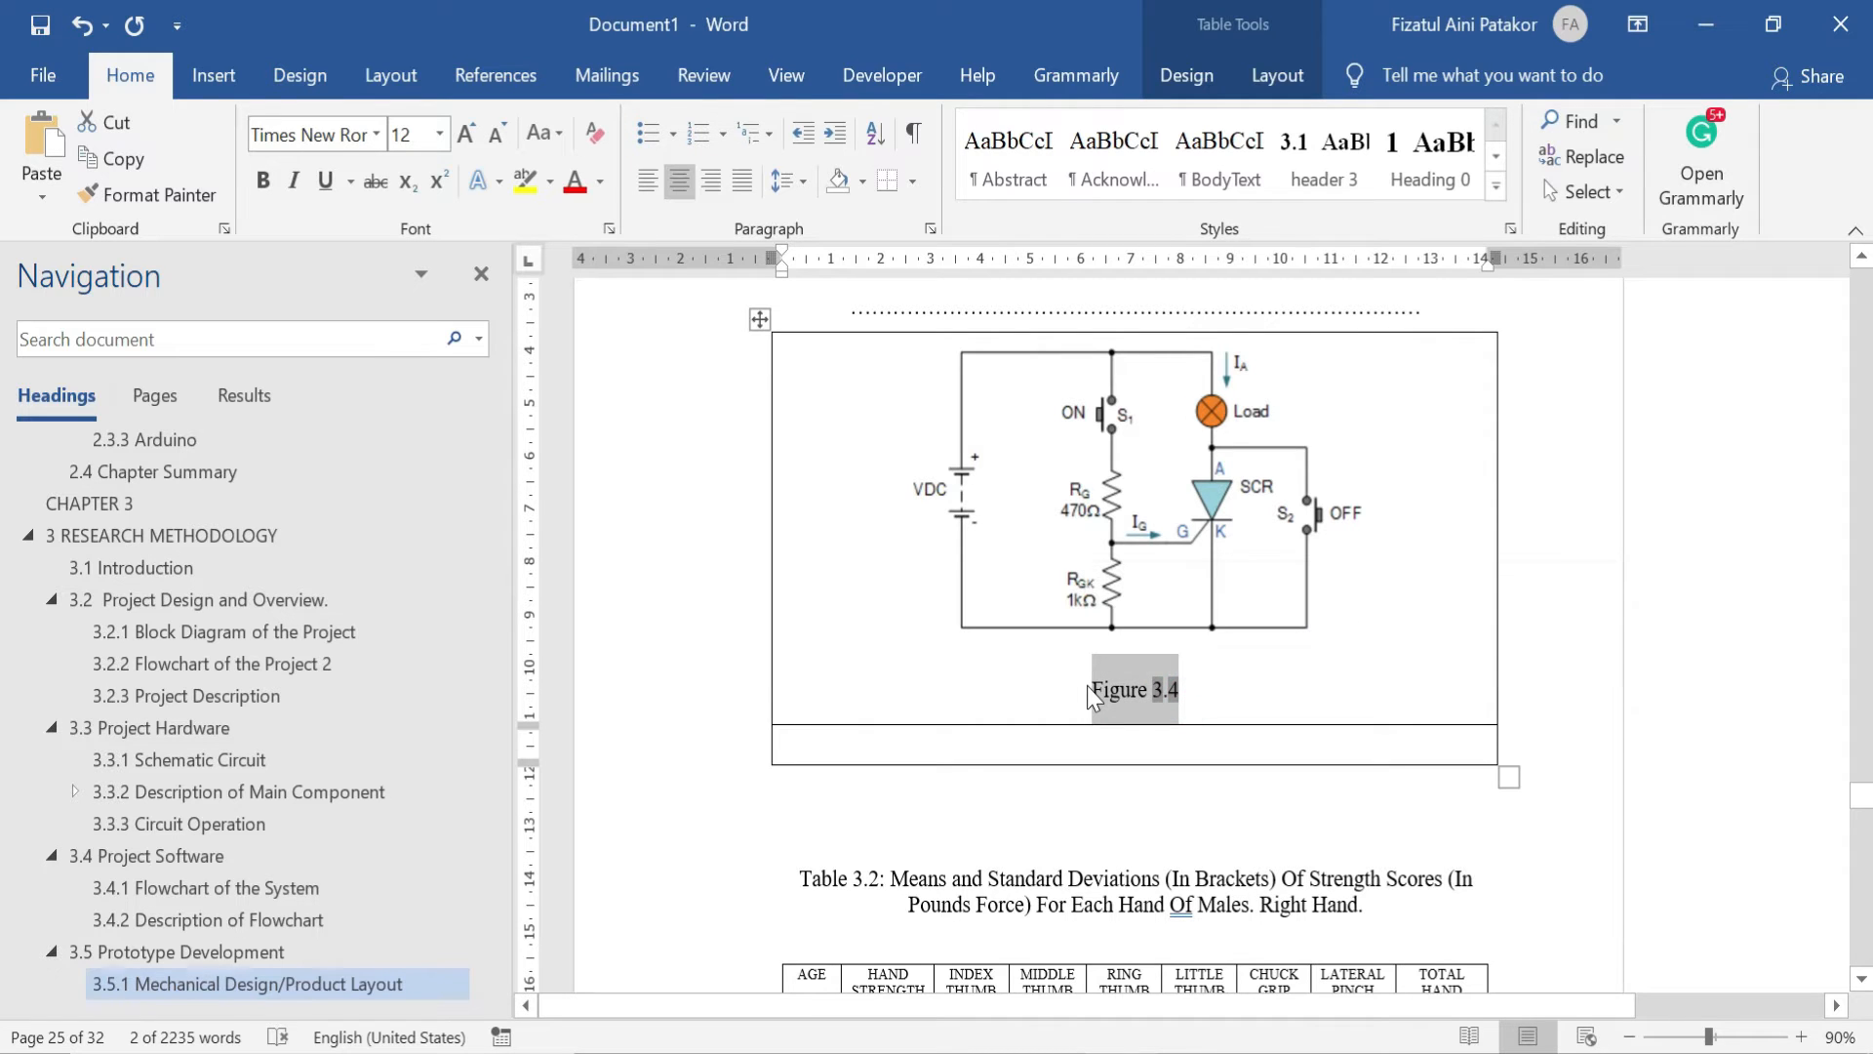
{"action": "key", "text": "Delete"}
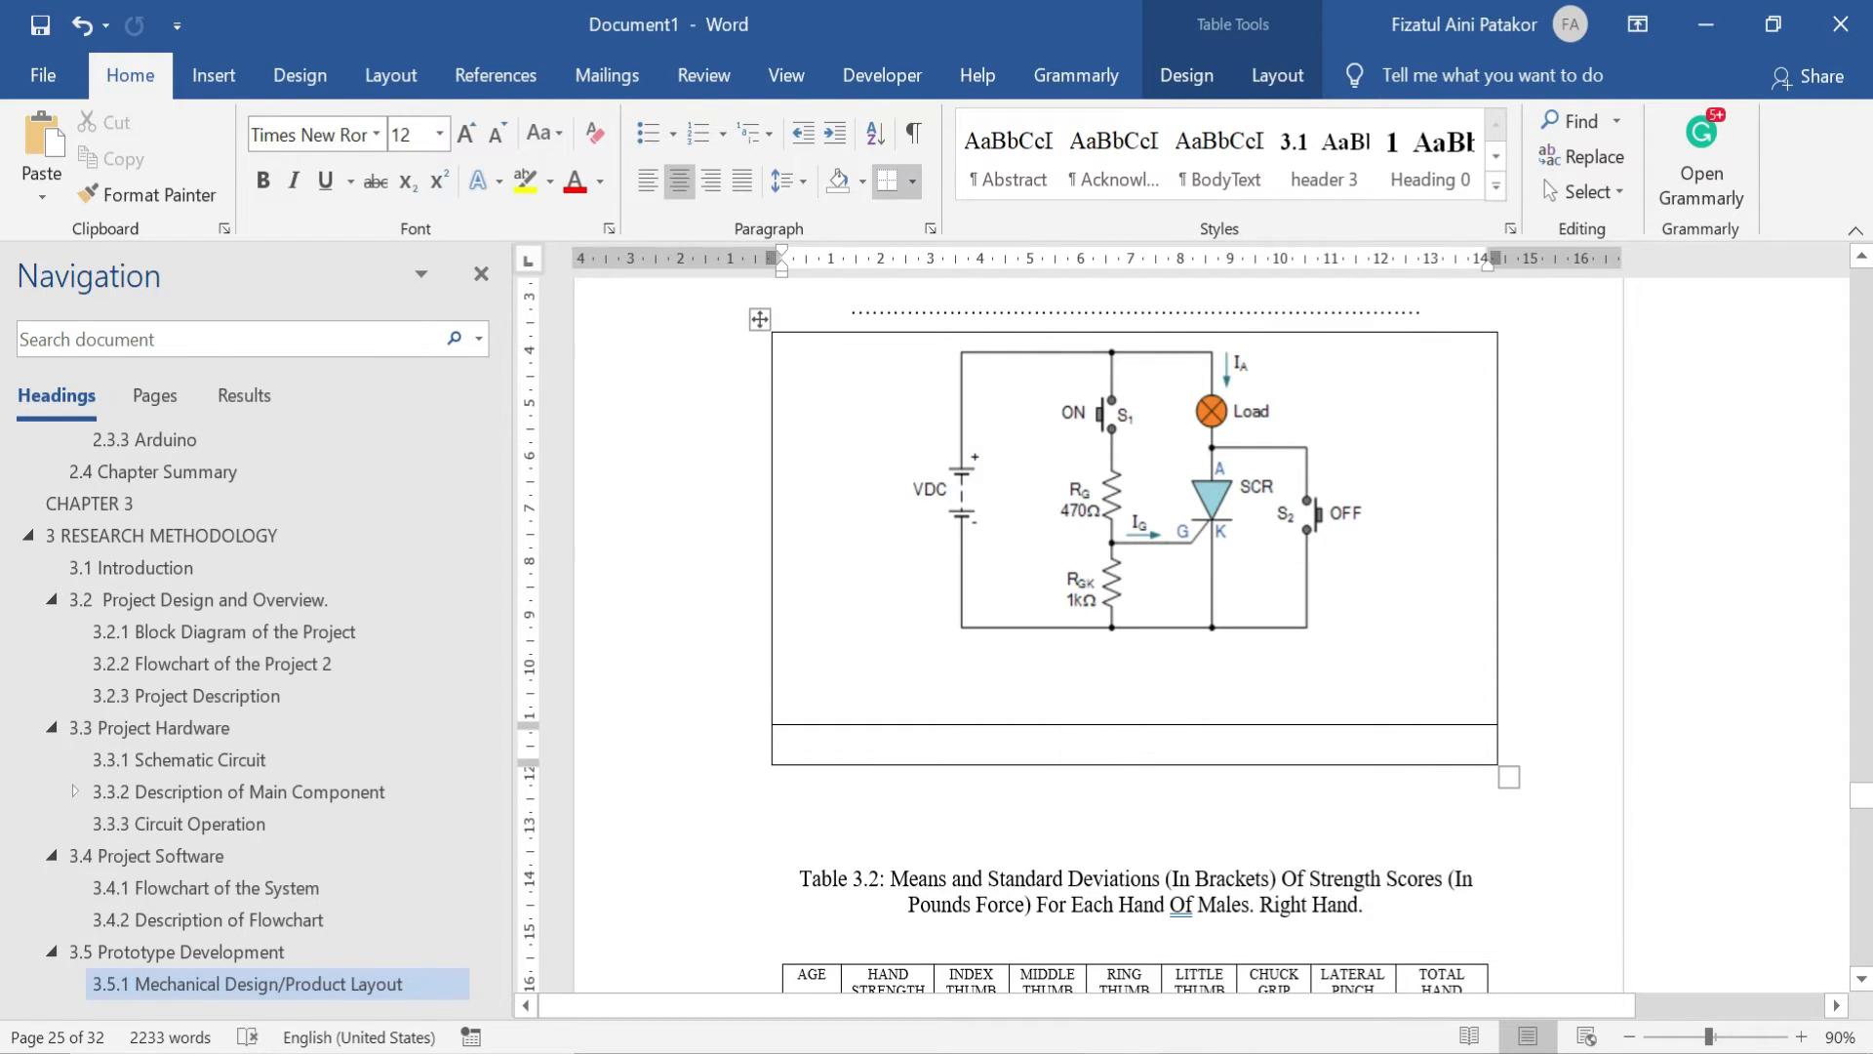
{"action": "key", "text": "ctrl+z"}
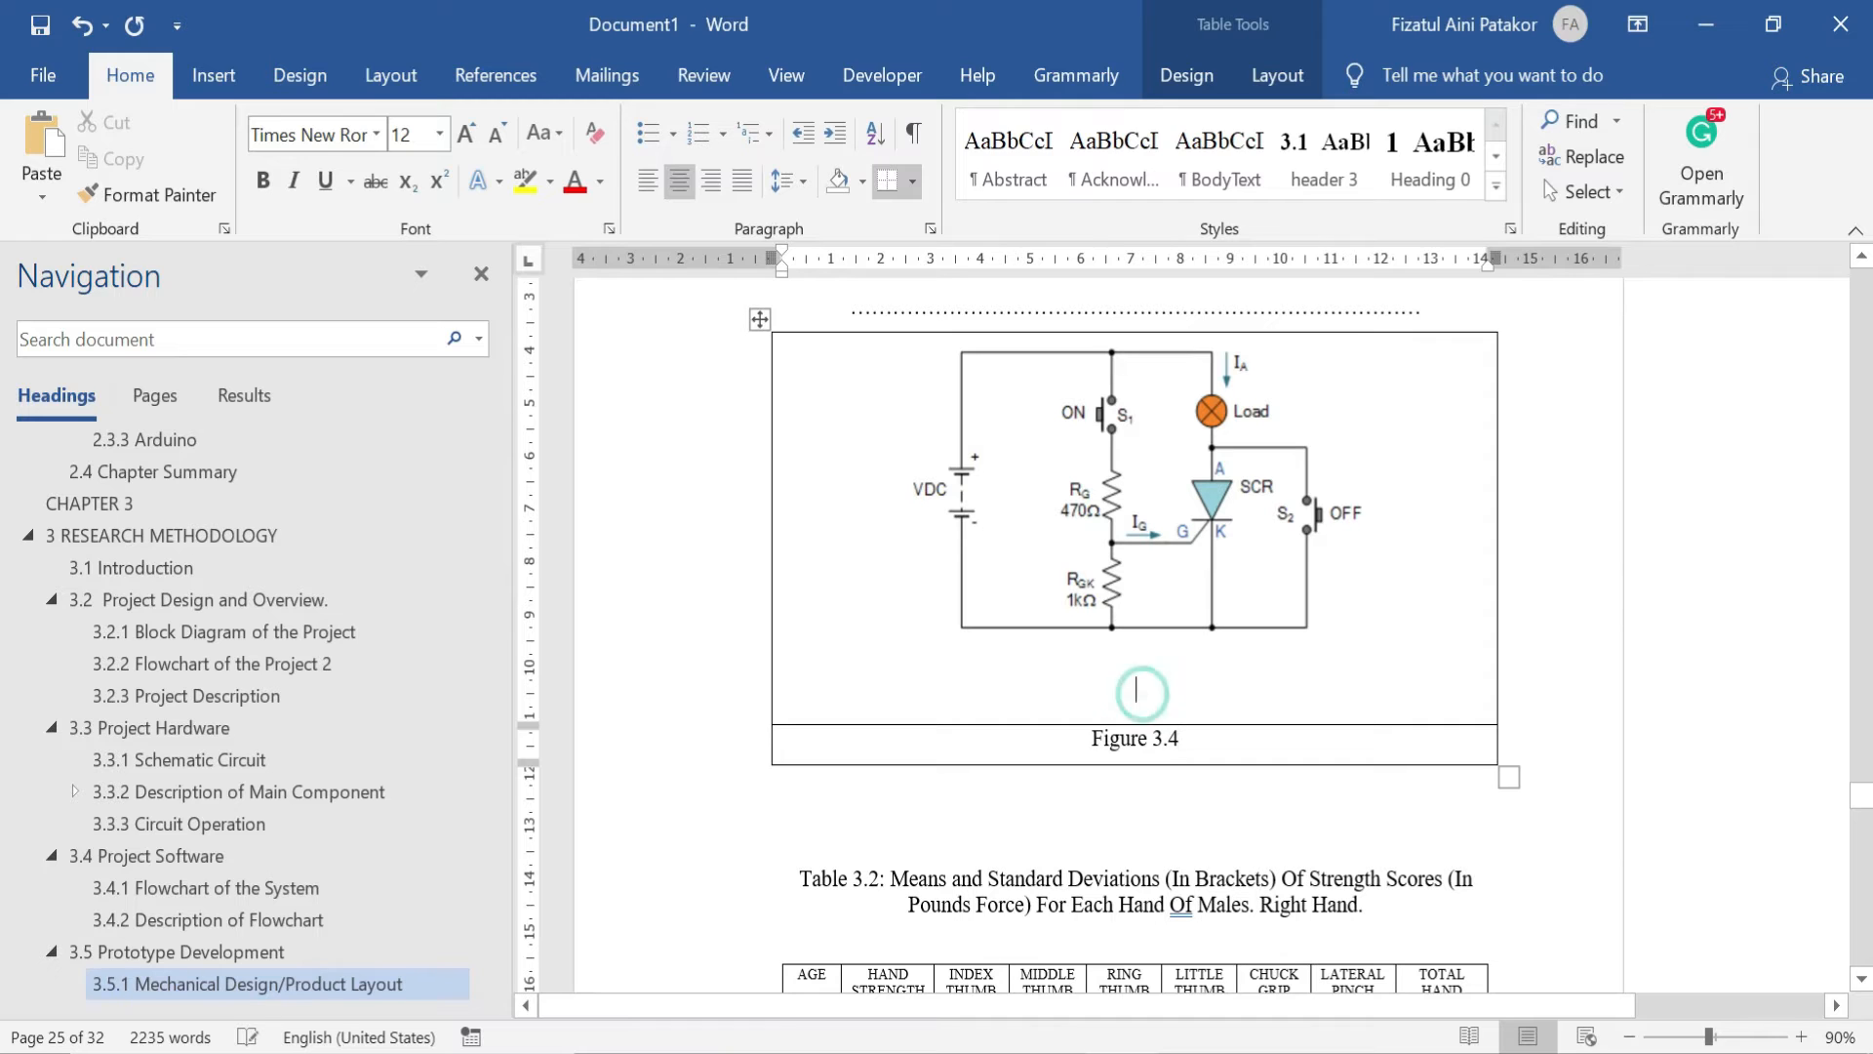
{"action": "key", "text": "BackSpace"}
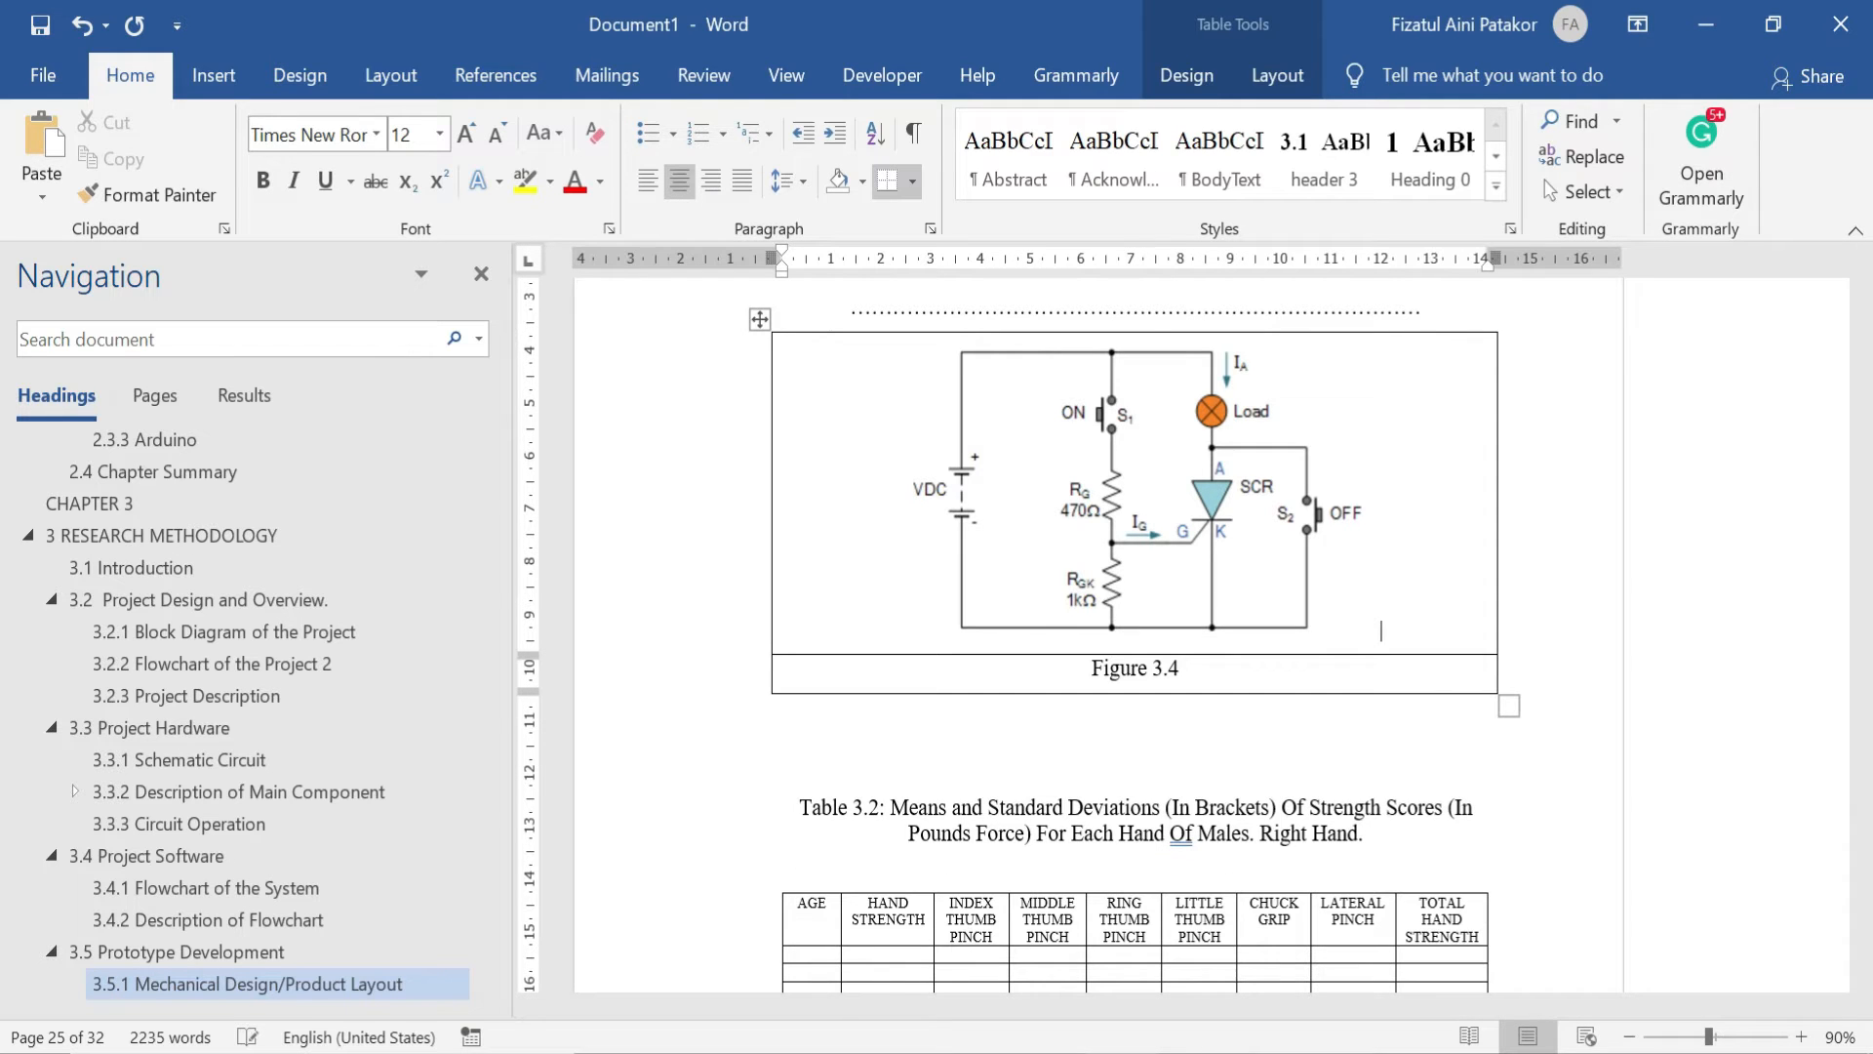
Add the title ": Thyristor switching" after the figure number in the table's second row
{"action": "left_click", "coordinate": [1204, 669]}
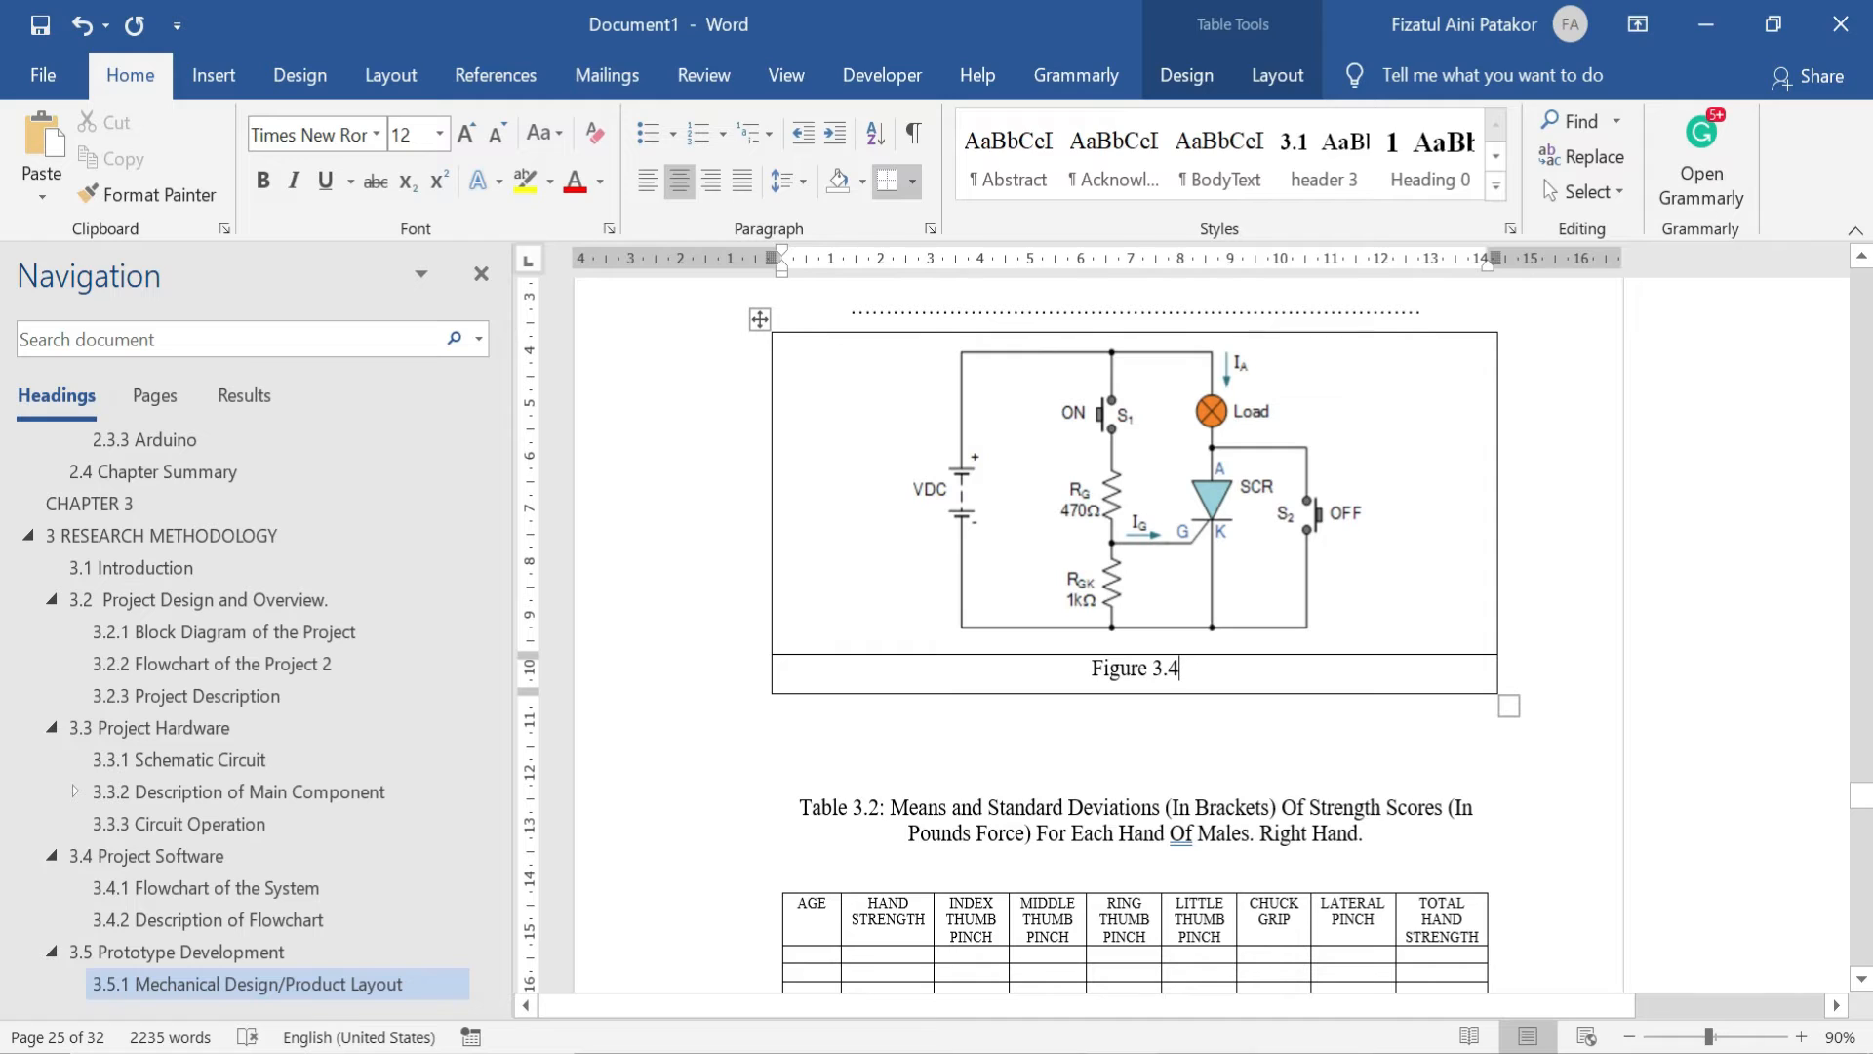
{"action": "type", "text": ": Thyristor switv"}
{"action": "key", "text": "BackSpace"}
{"action": "type", "text": "ching"}
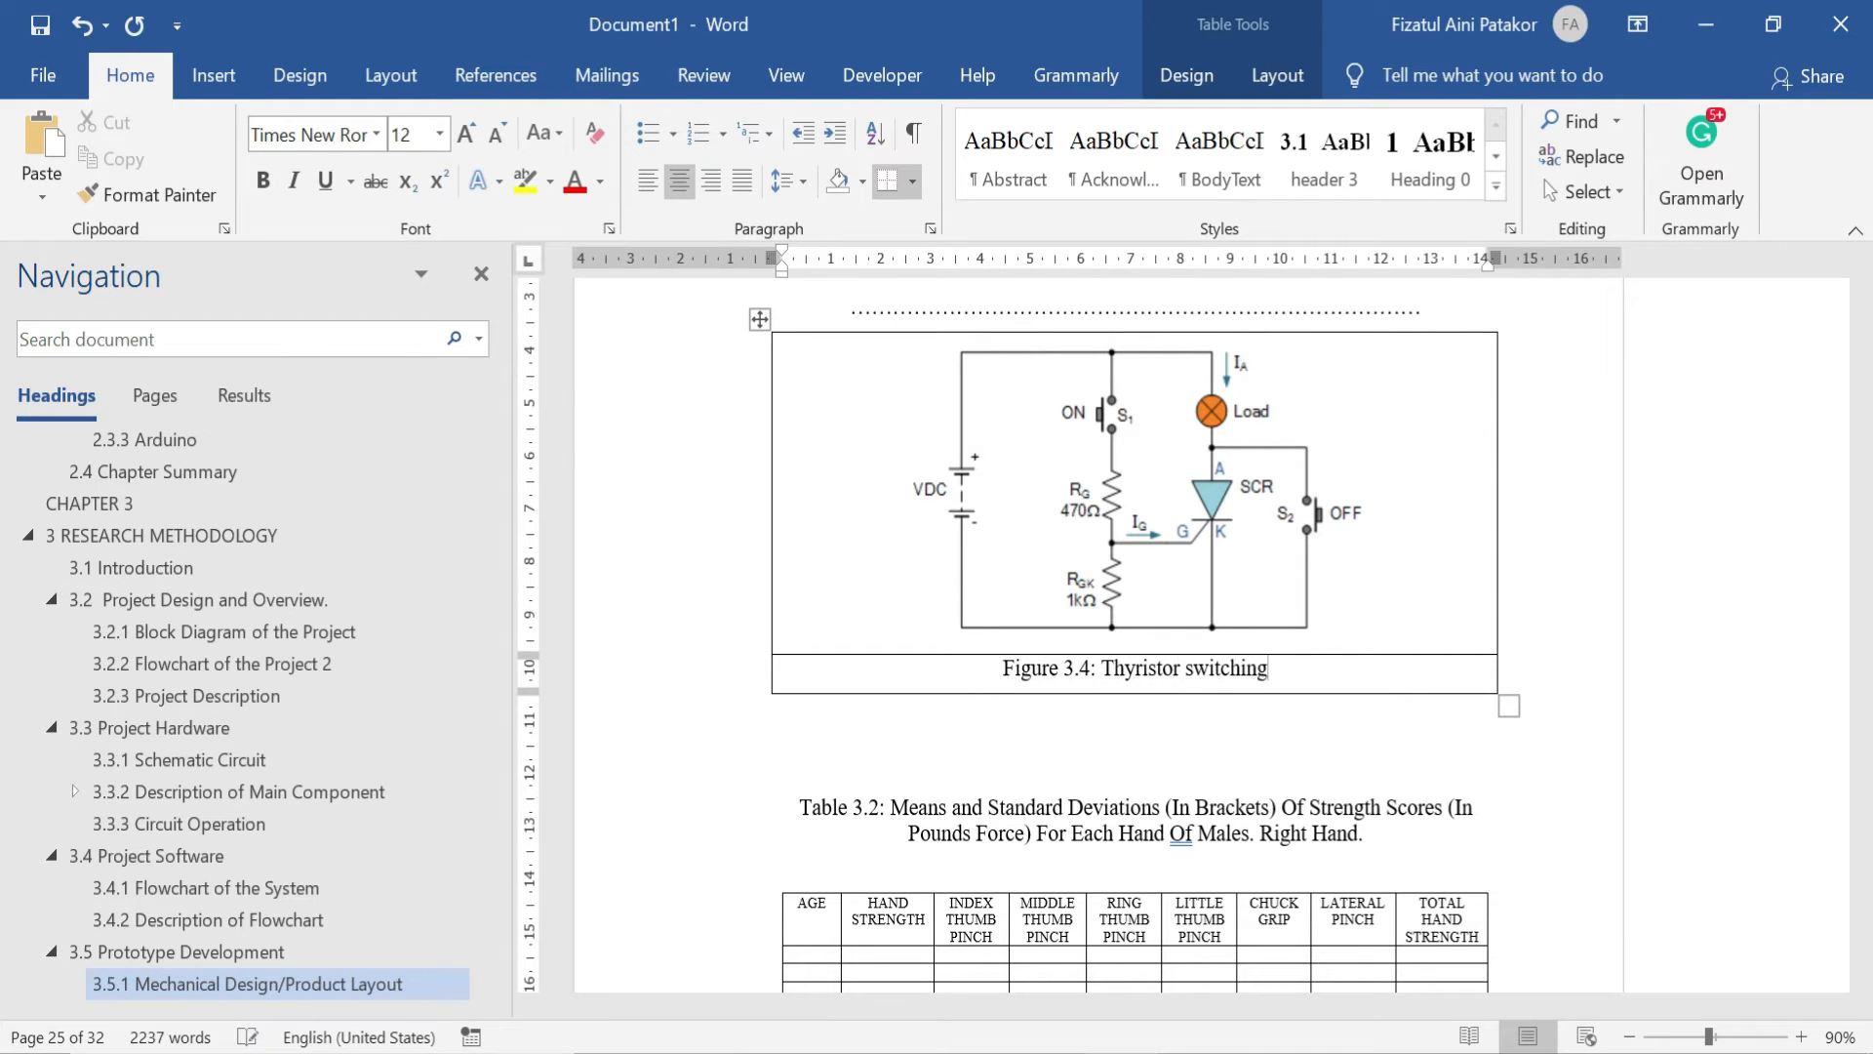
Remove all borders from the table that holds the thyristor circuit picture and its caption
{"action": "scroll", "coordinate": [1346, 682], "scroll_direction": "down", "scroll_amount": 1}
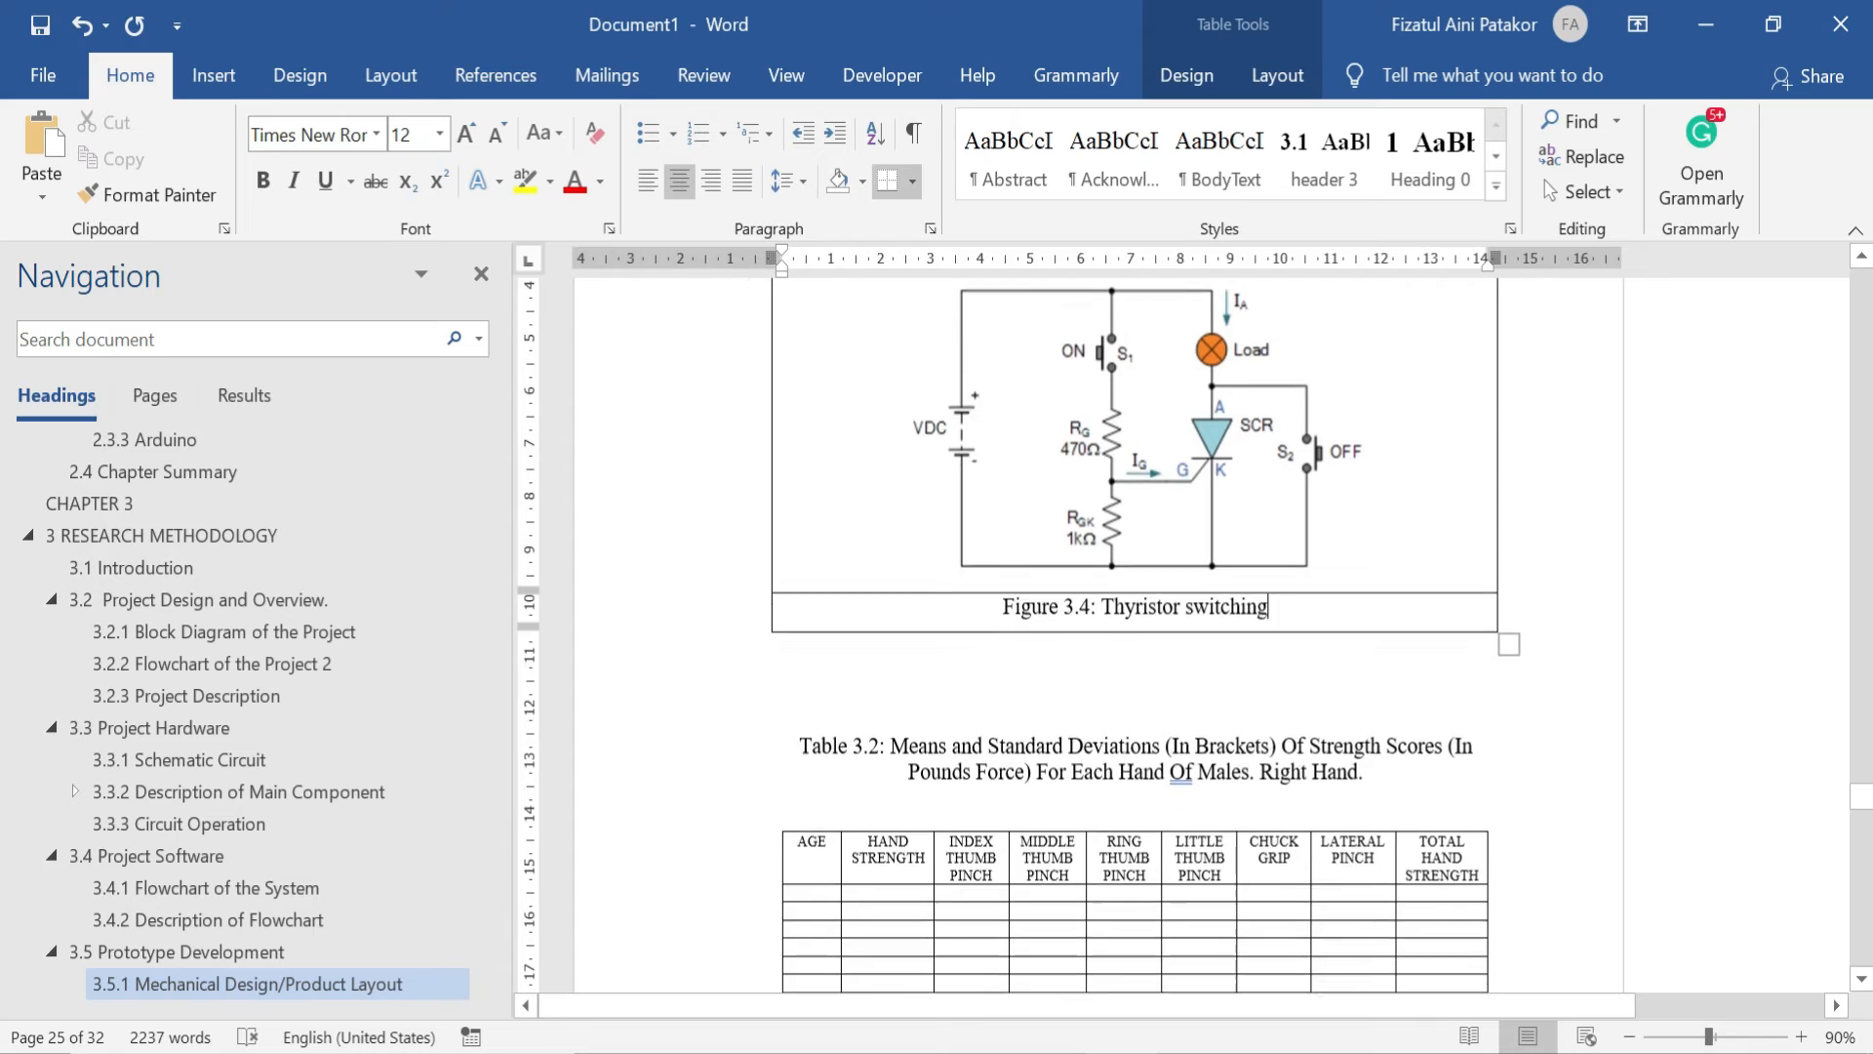
{"action": "scroll", "coordinate": [1364, 723], "scroll_direction": "up", "scroll_amount": 10}
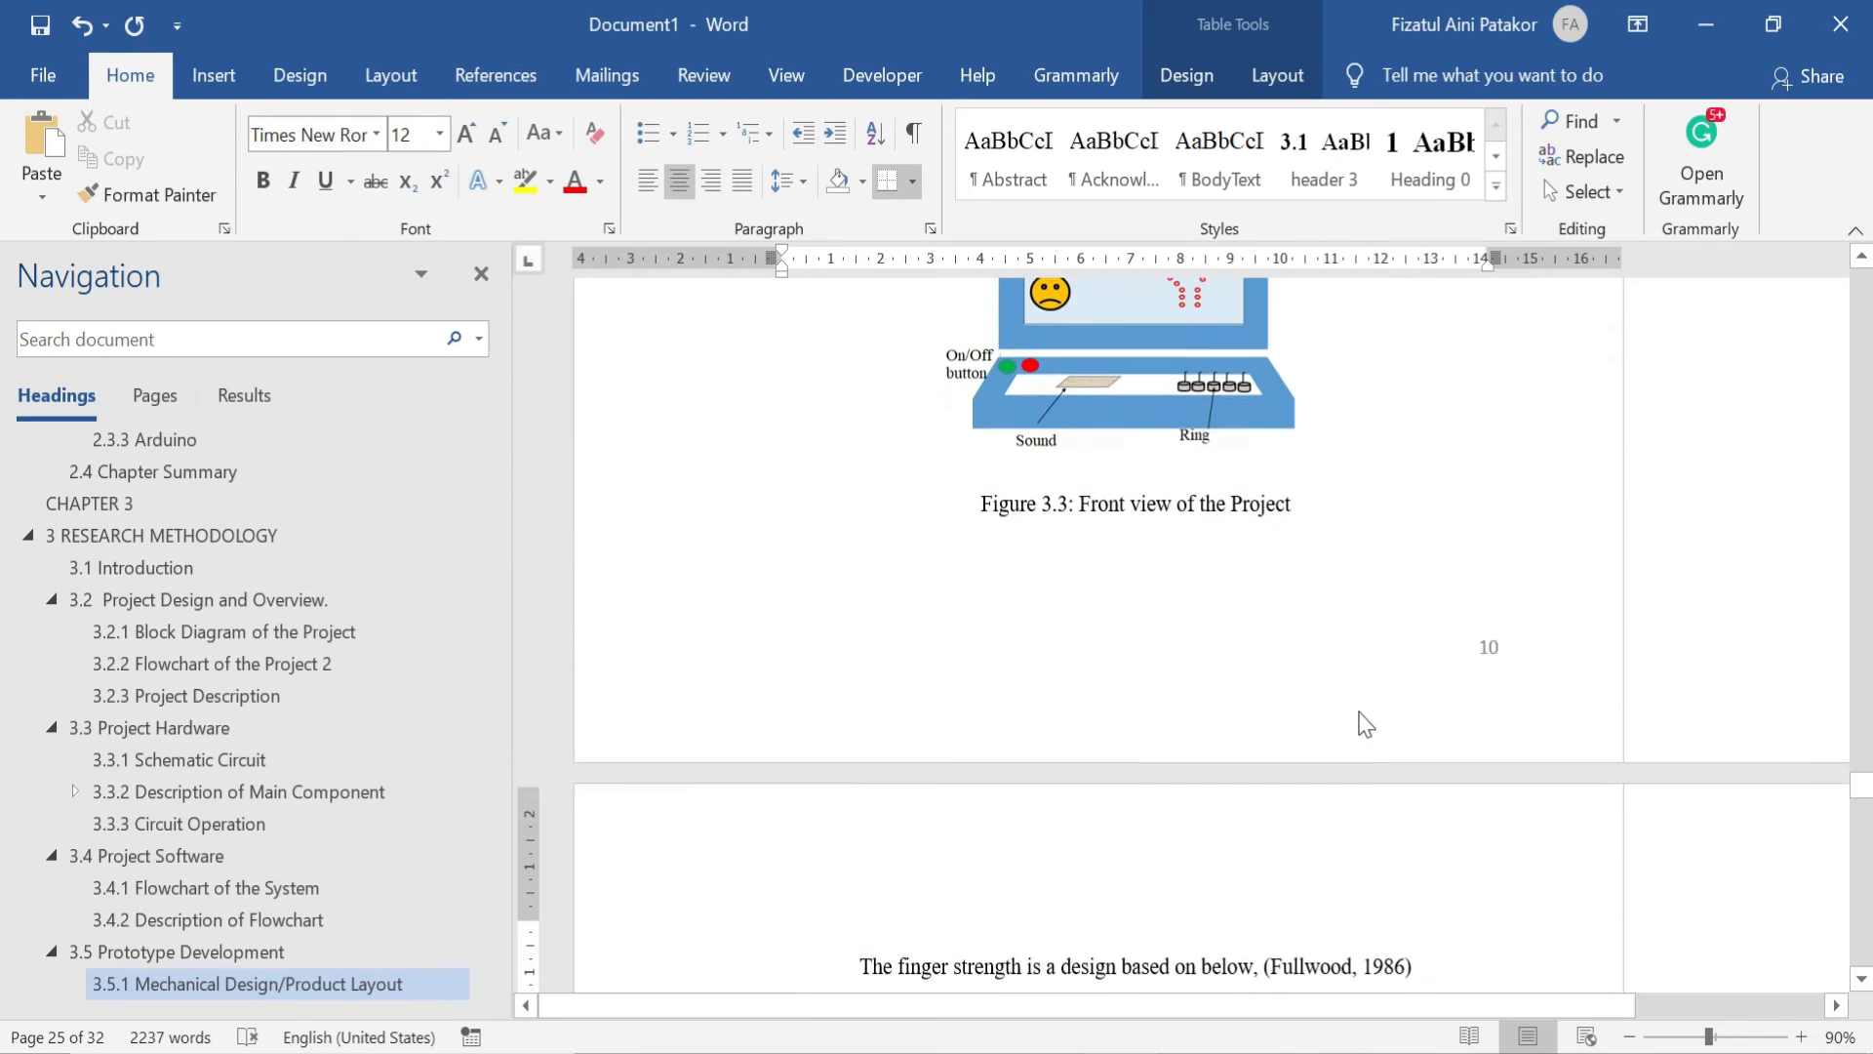
{"action": "scroll", "coordinate": [1171, 598], "scroll_direction": "down", "scroll_amount": 7}
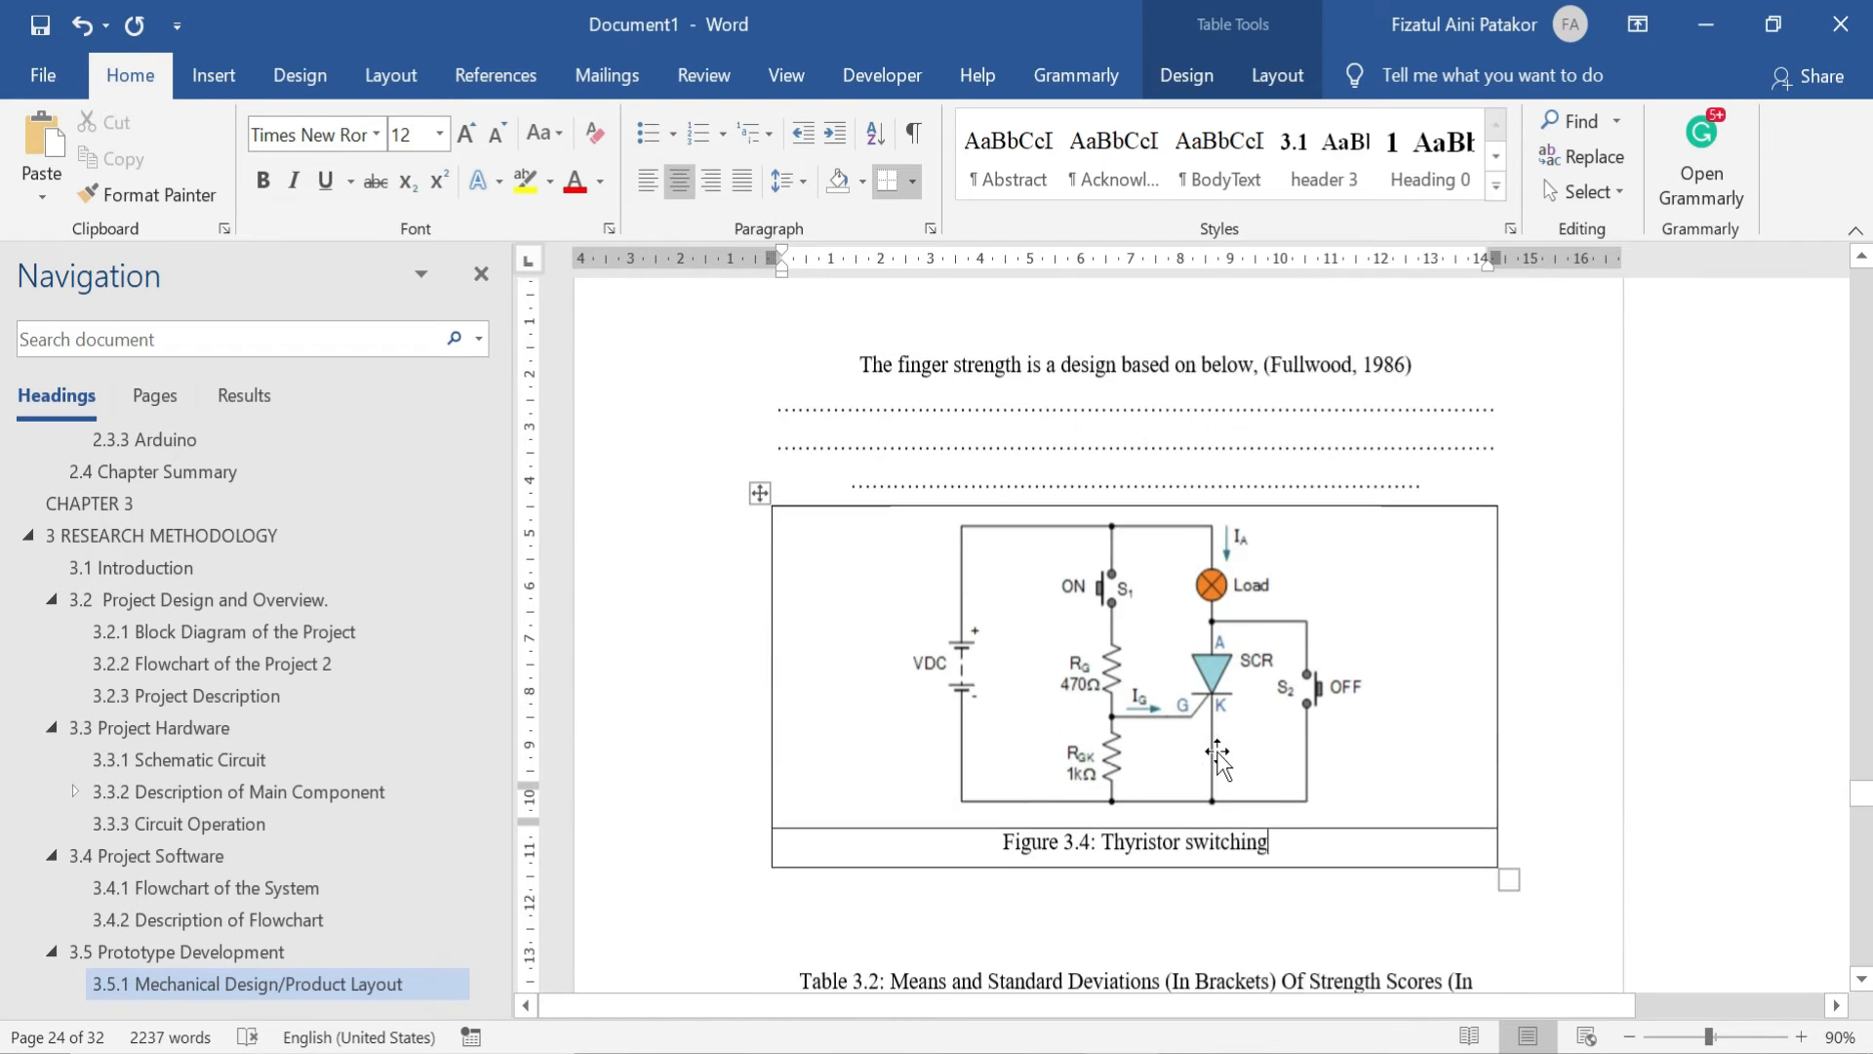
{"action": "scroll", "coordinate": [1217, 756], "scroll_direction": "down", "scroll_amount": 1}
{"action": "scroll", "coordinate": [1170, 634], "scroll_direction": "down", "scroll_amount": 1}
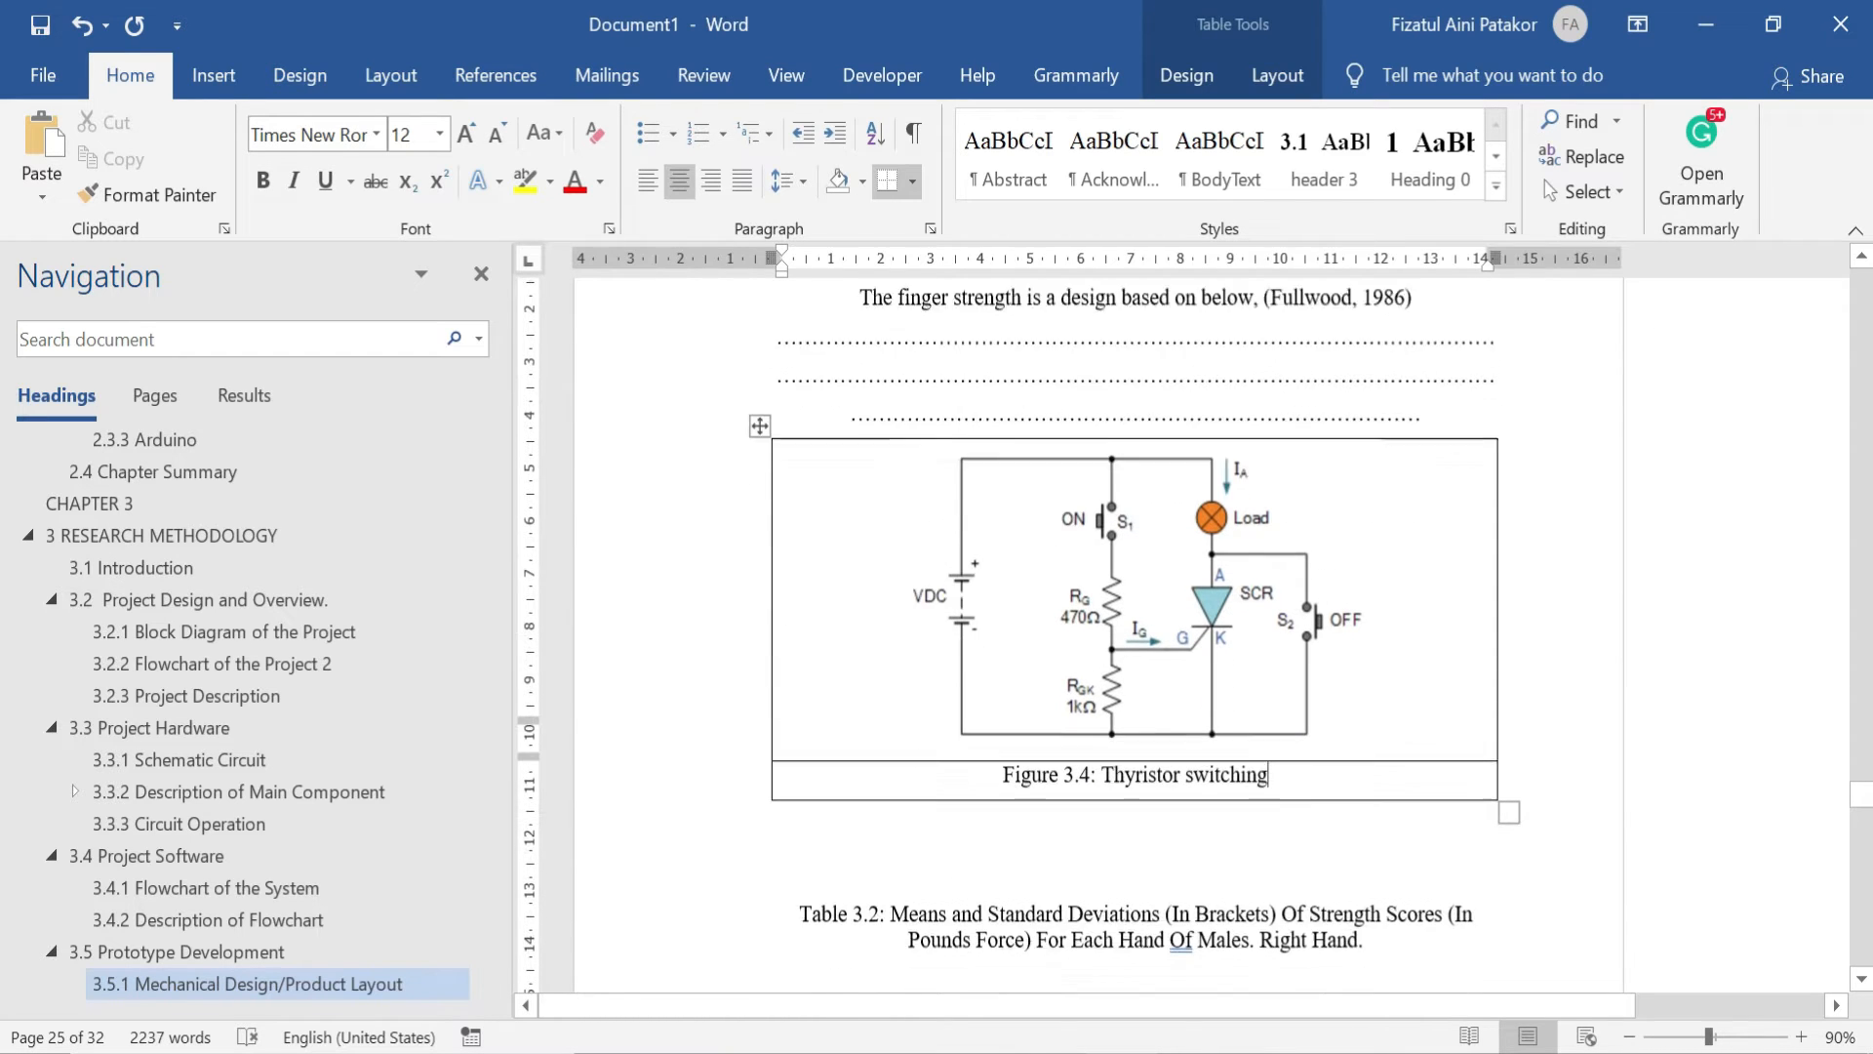
{"action": "left_click", "coordinate": [760, 384]}
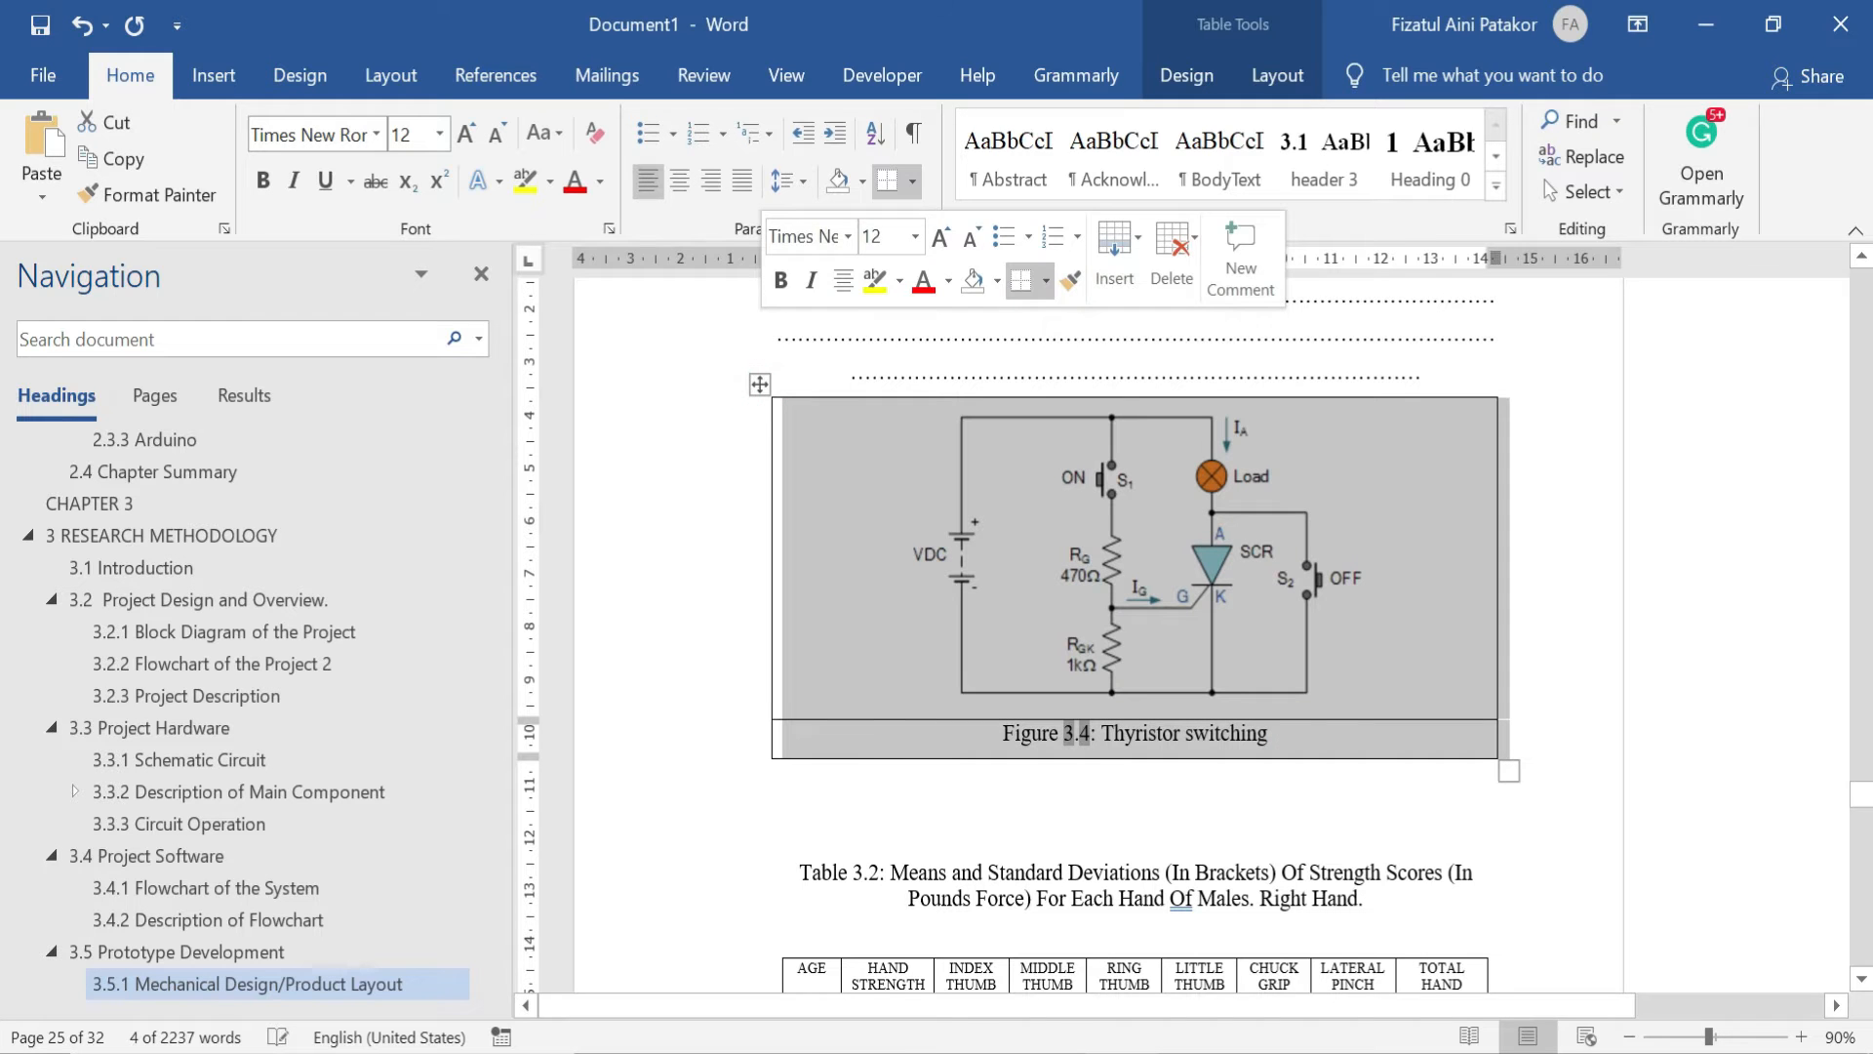
{"action": "left_click", "coordinate": [913, 183]}
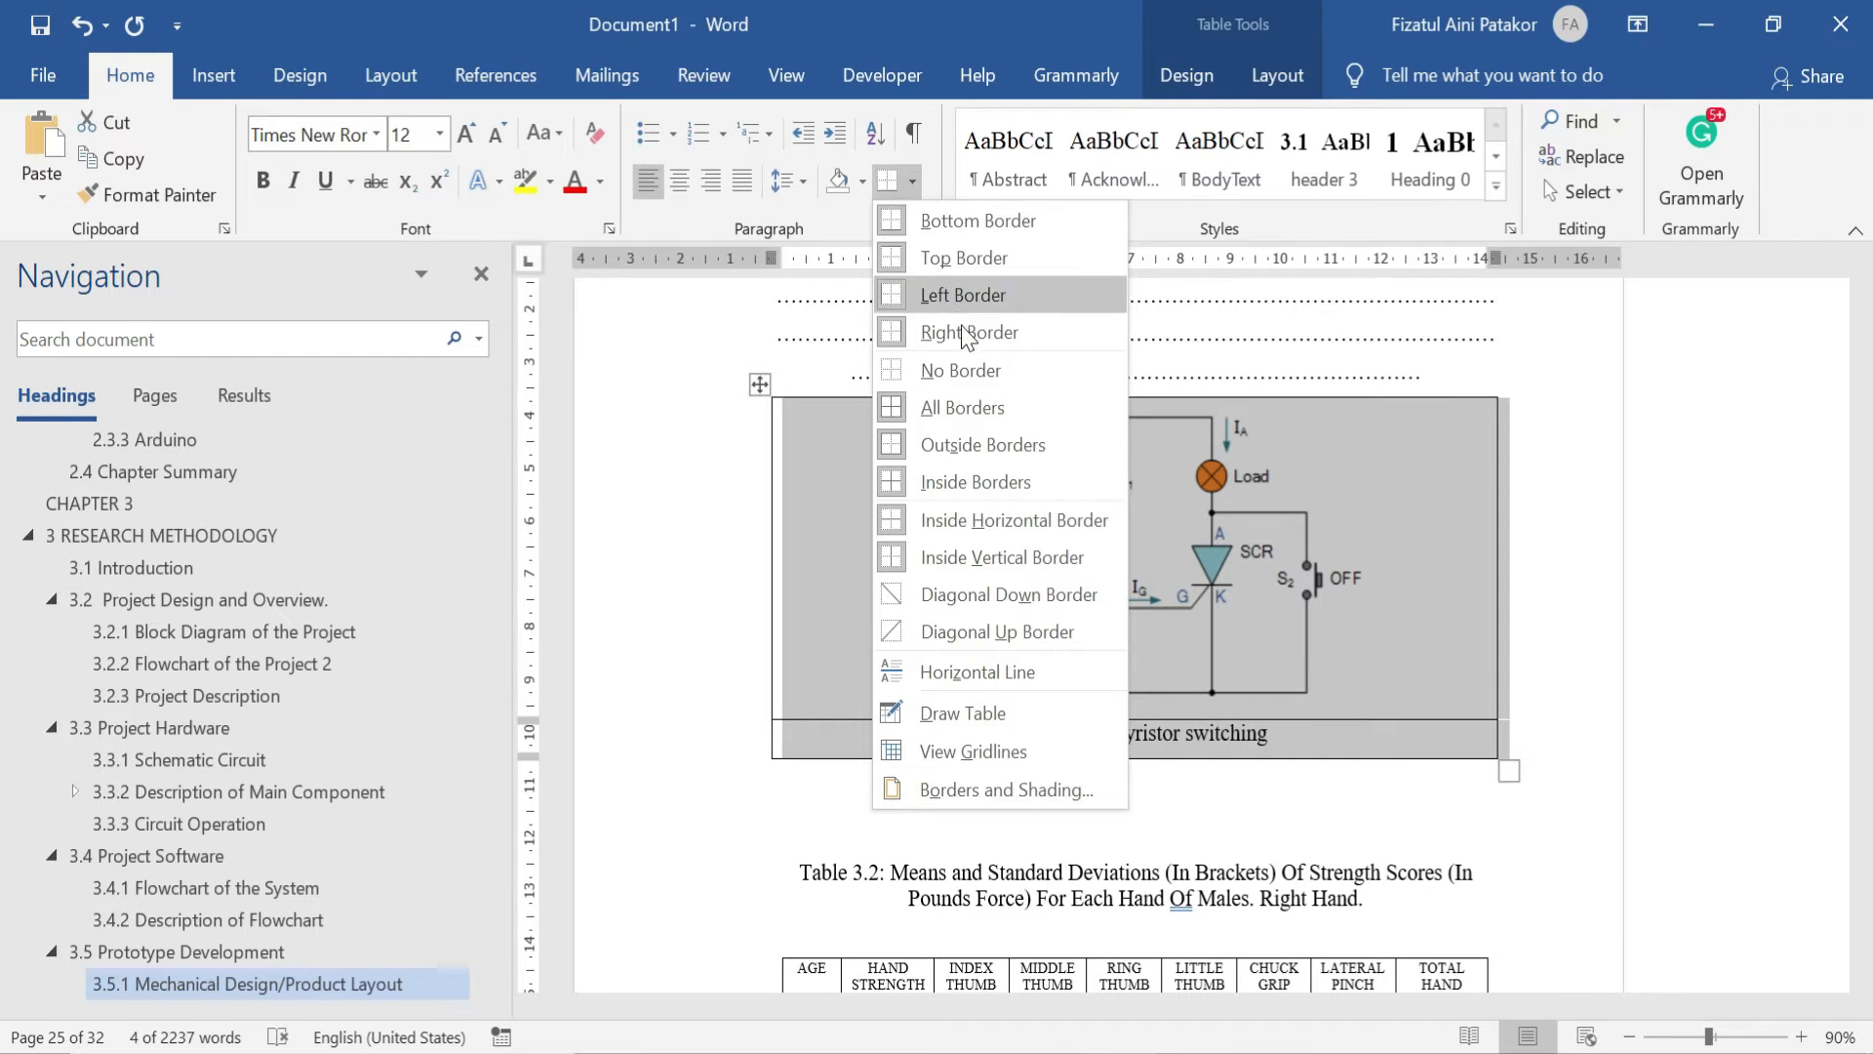
{"action": "left_click", "coordinate": [966, 364]}
Insert a one-column, two-row table on a new line between the Thyristor switching figure and the Table 3.2 title
{"action": "left_click", "coordinate": [1492, 818]}
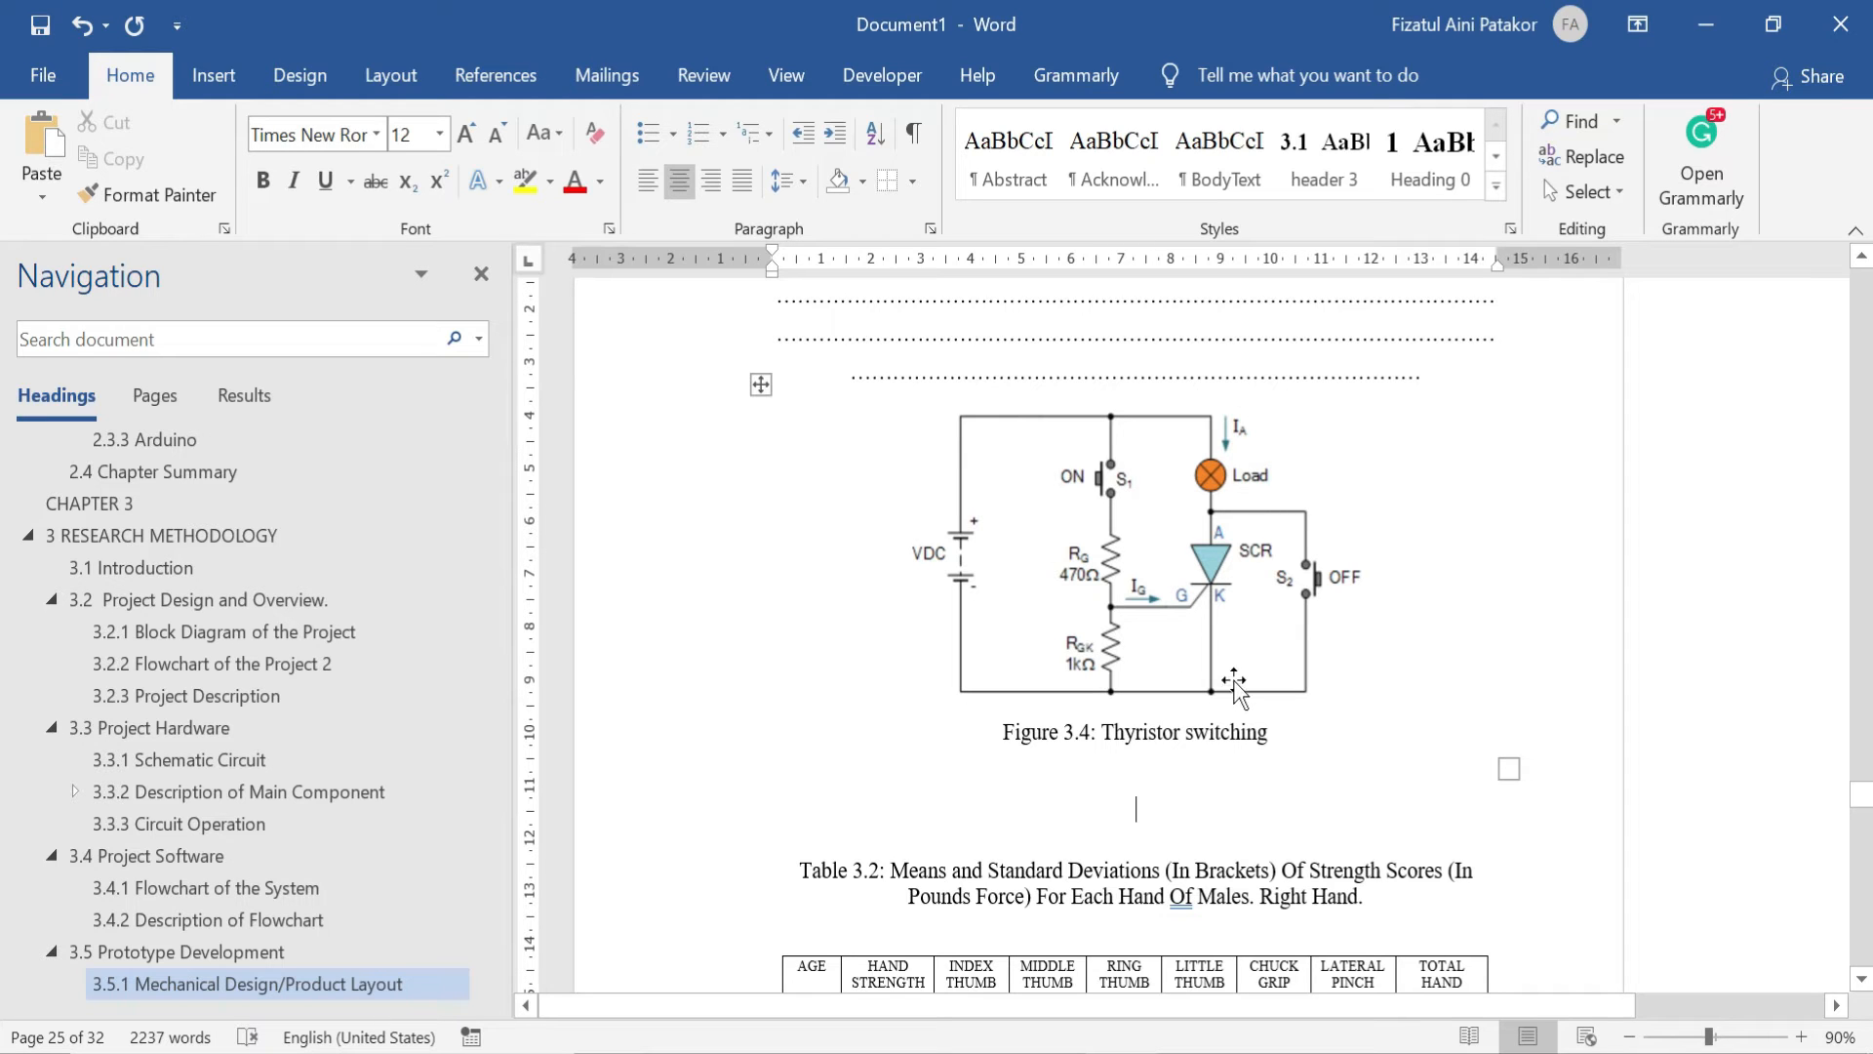
{"action": "key", "text": "Return"}
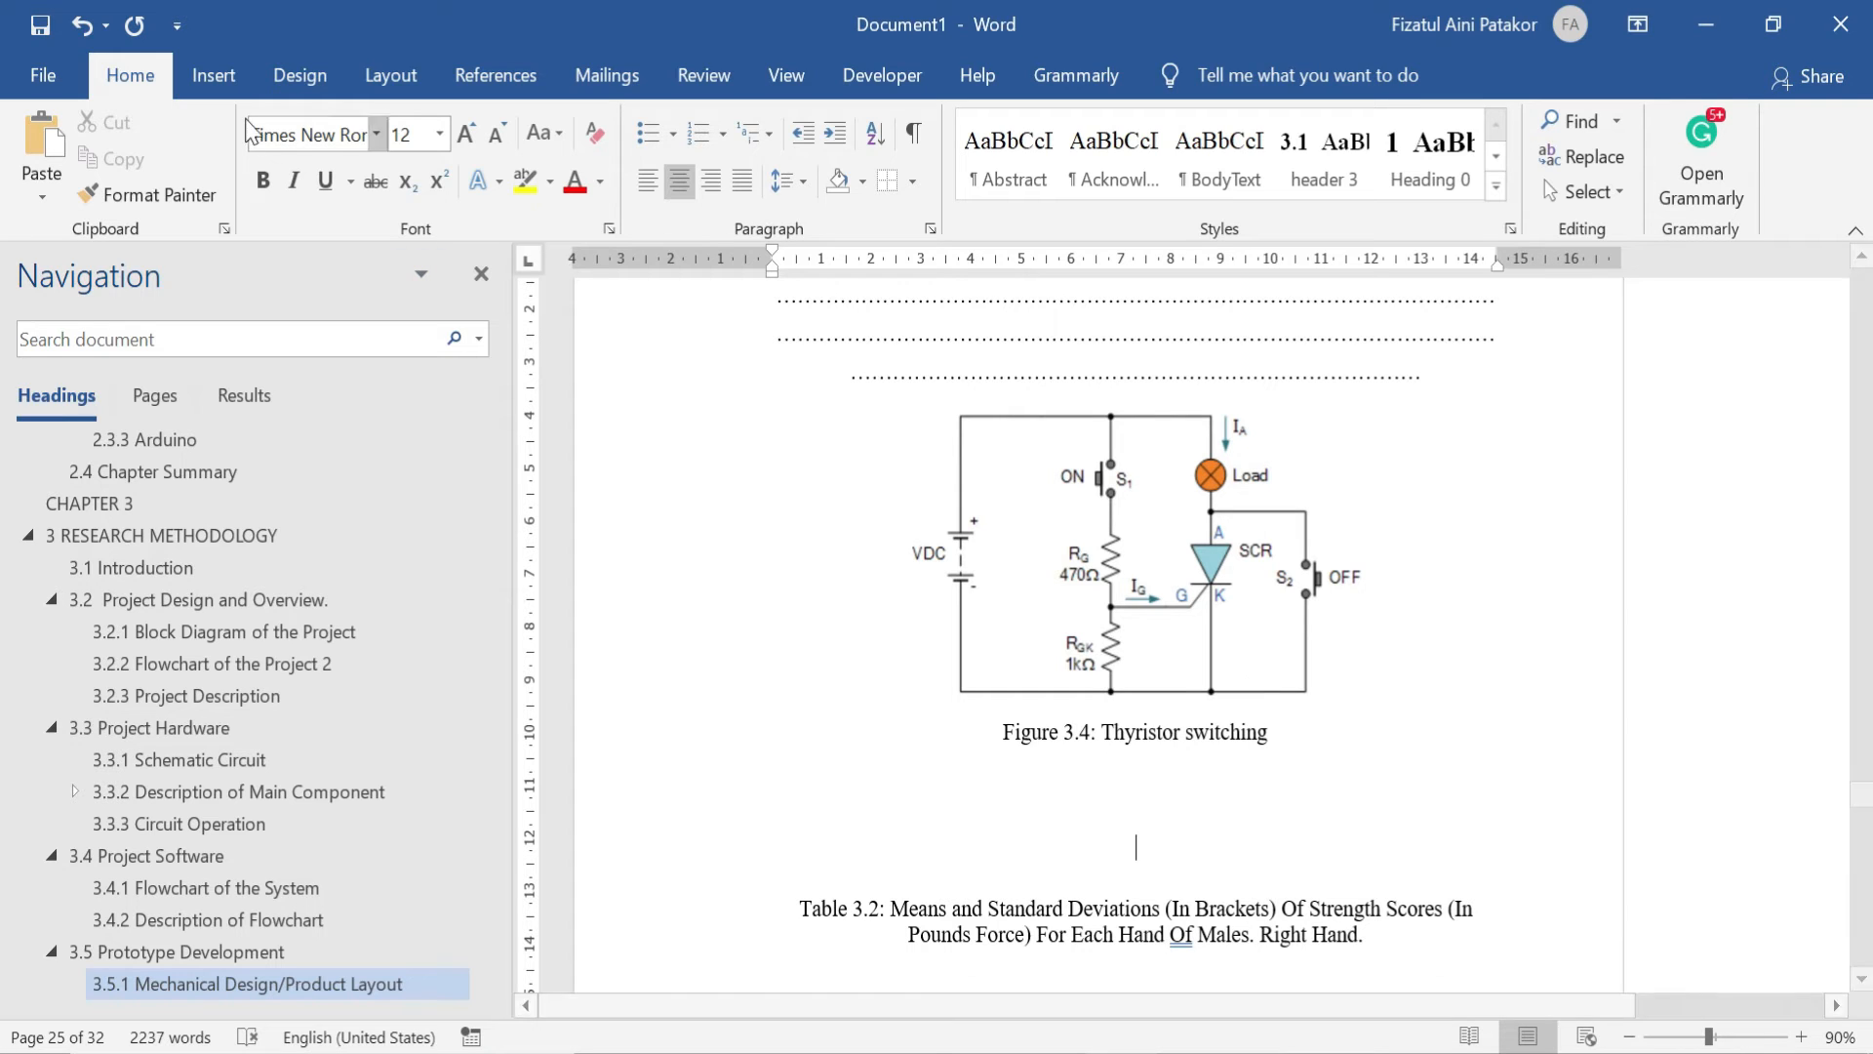
{"action": "left_click", "coordinate": [221, 86]}
{"action": "left_click", "coordinate": [205, 146]}
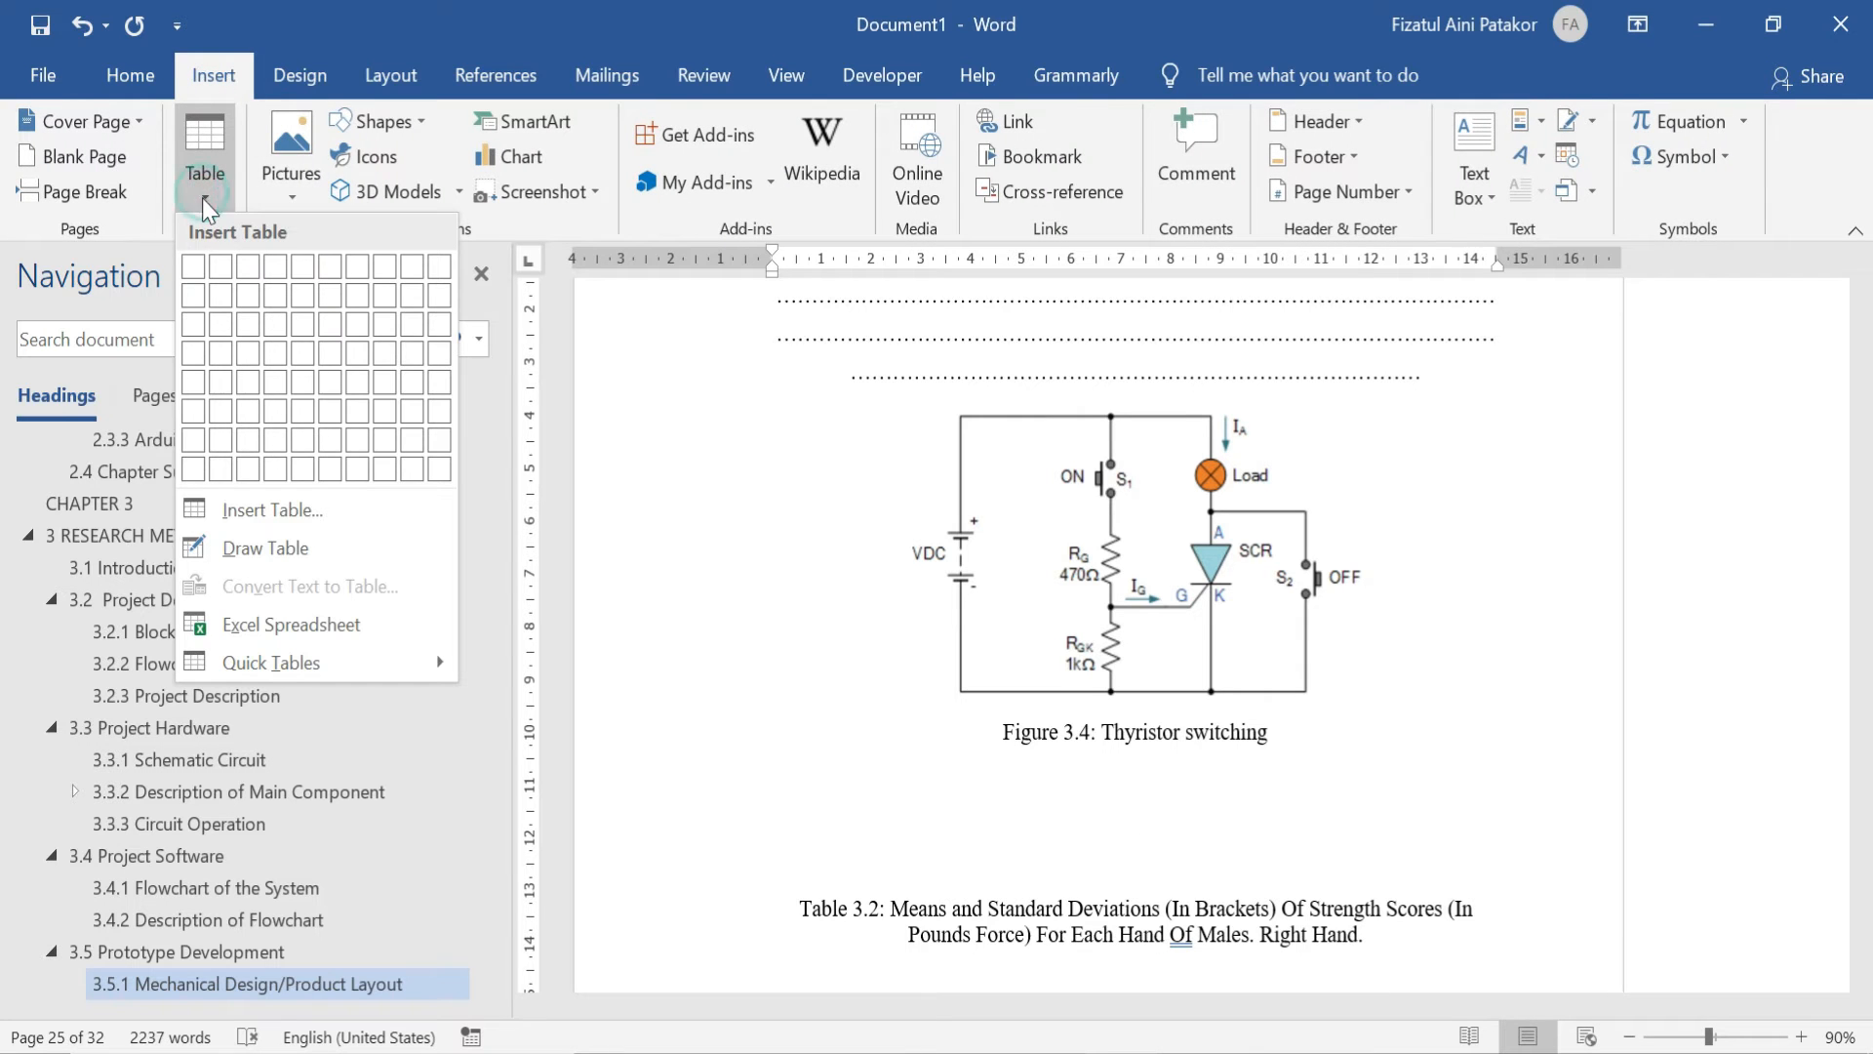
{"action": "left_click", "coordinate": [188, 299]}
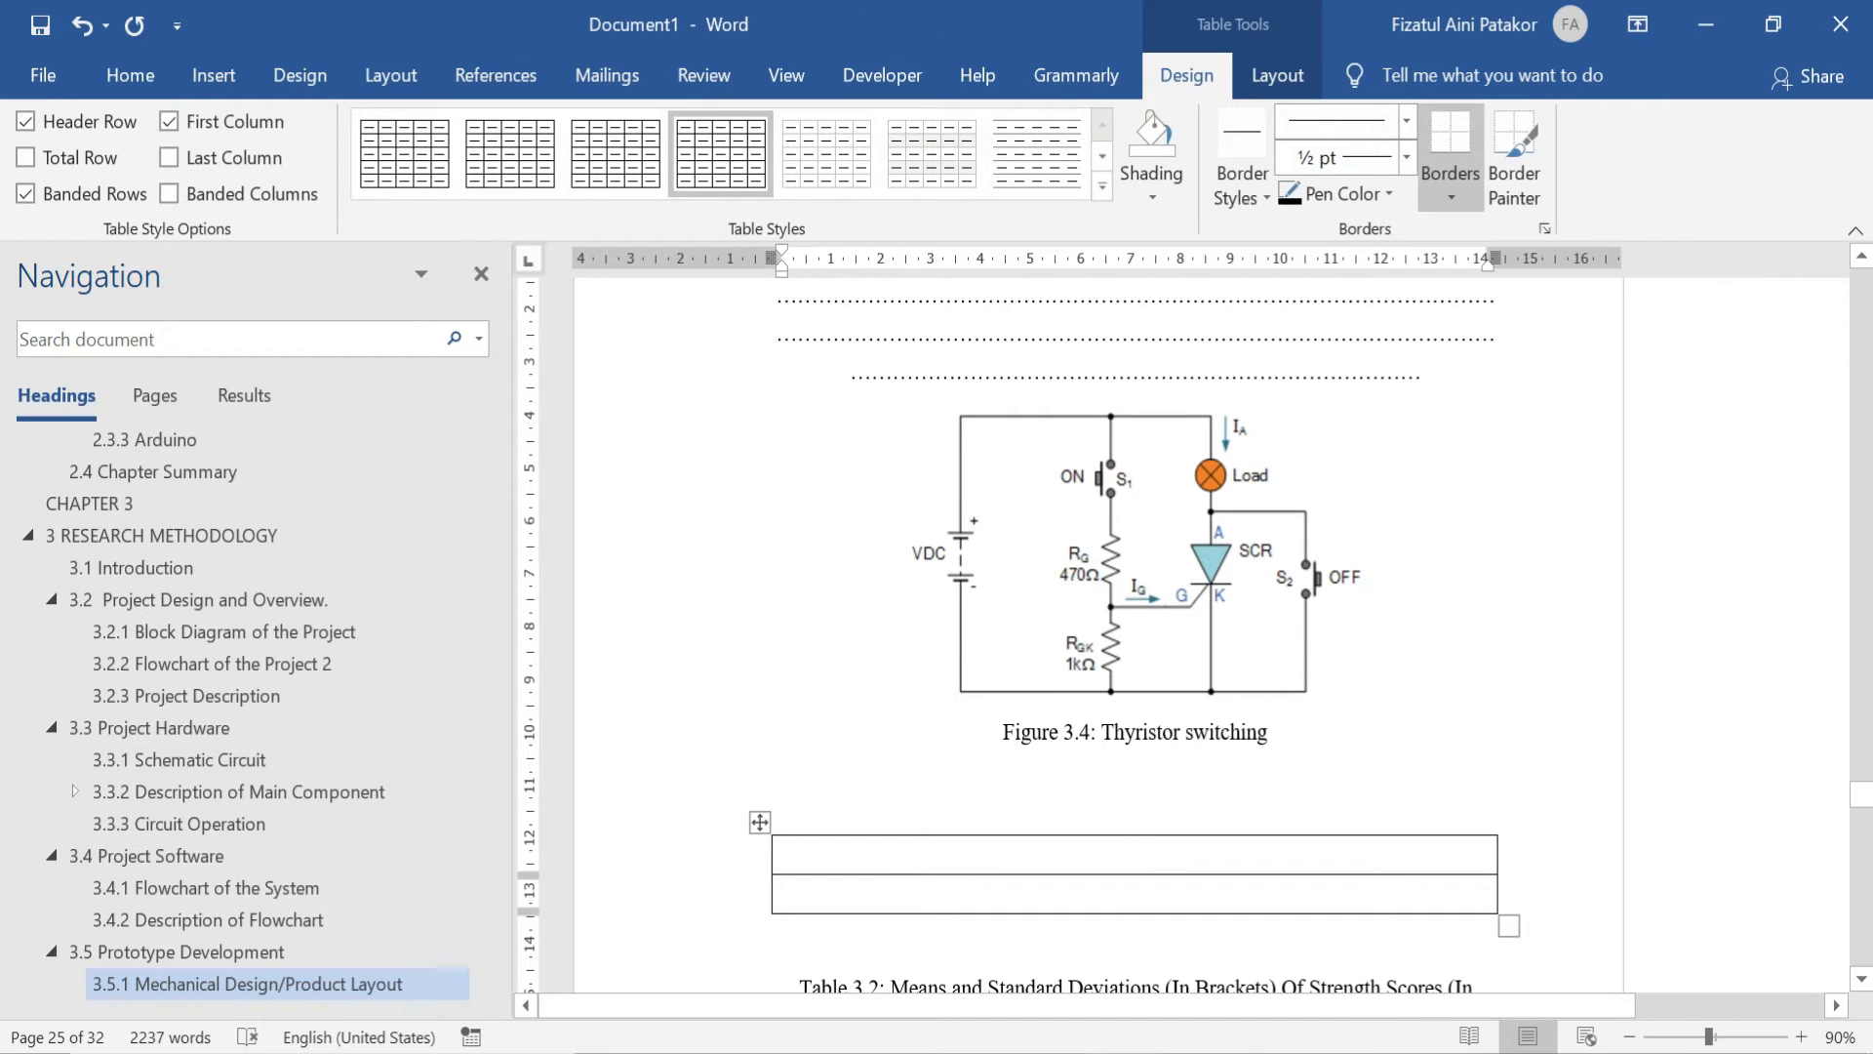
Insert the picture "Simple power supply circuit" into the new table's first row and place the cursor in its second row
{"action": "left_click", "coordinate": [230, 72]}
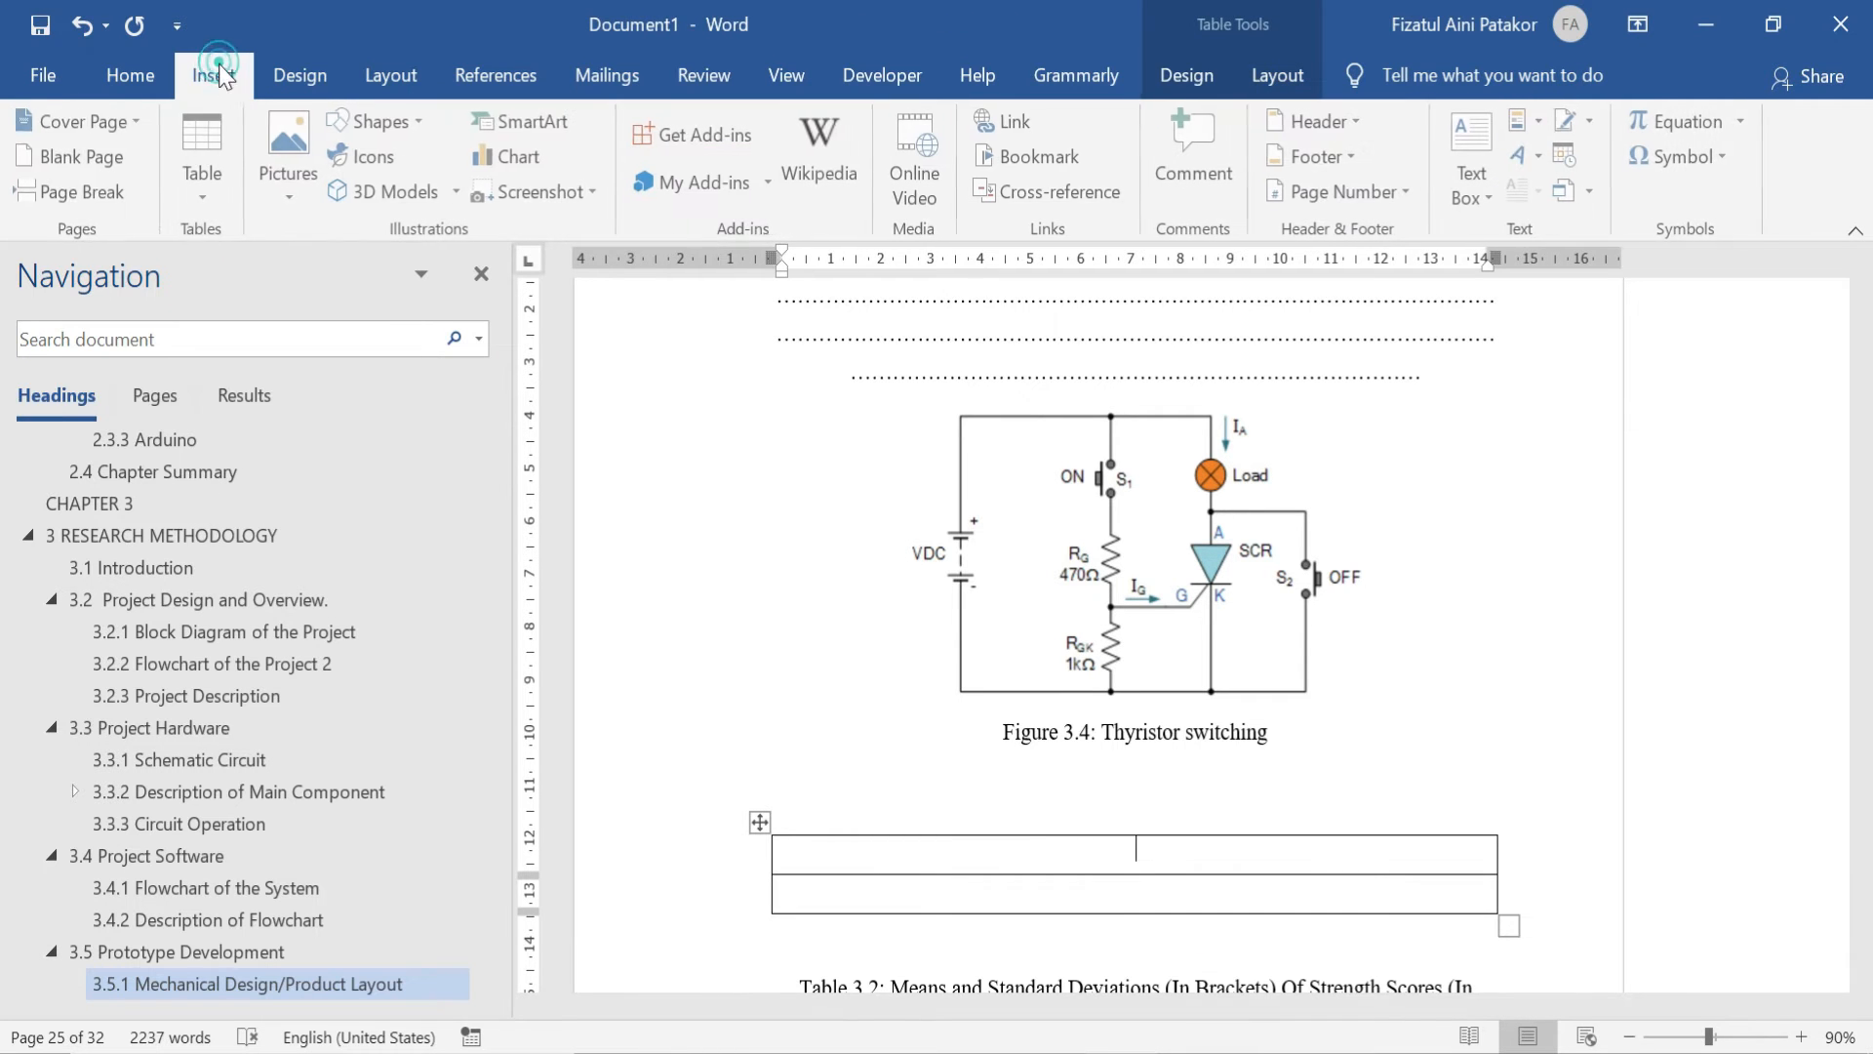
{"action": "left_click", "coordinate": [292, 200]}
{"action": "left_click", "coordinate": [327, 276]}
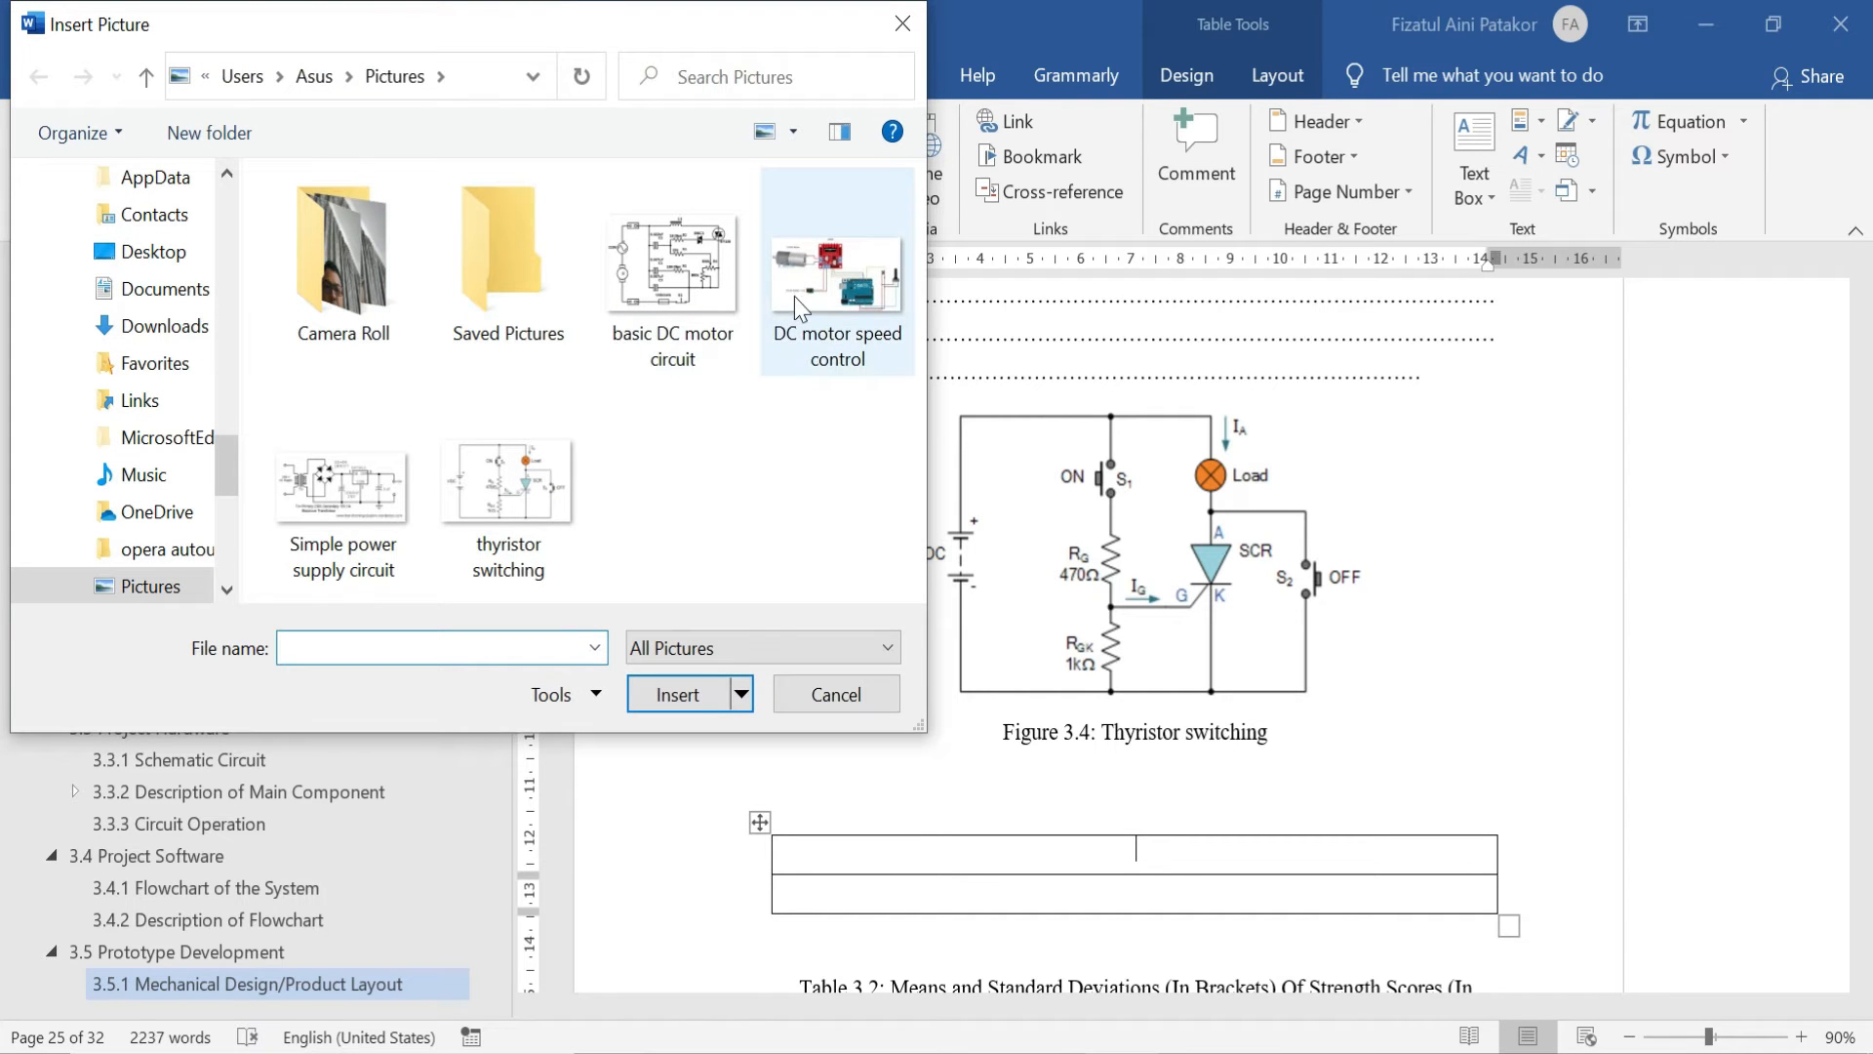
{"action": "left_click", "coordinate": [395, 506]}
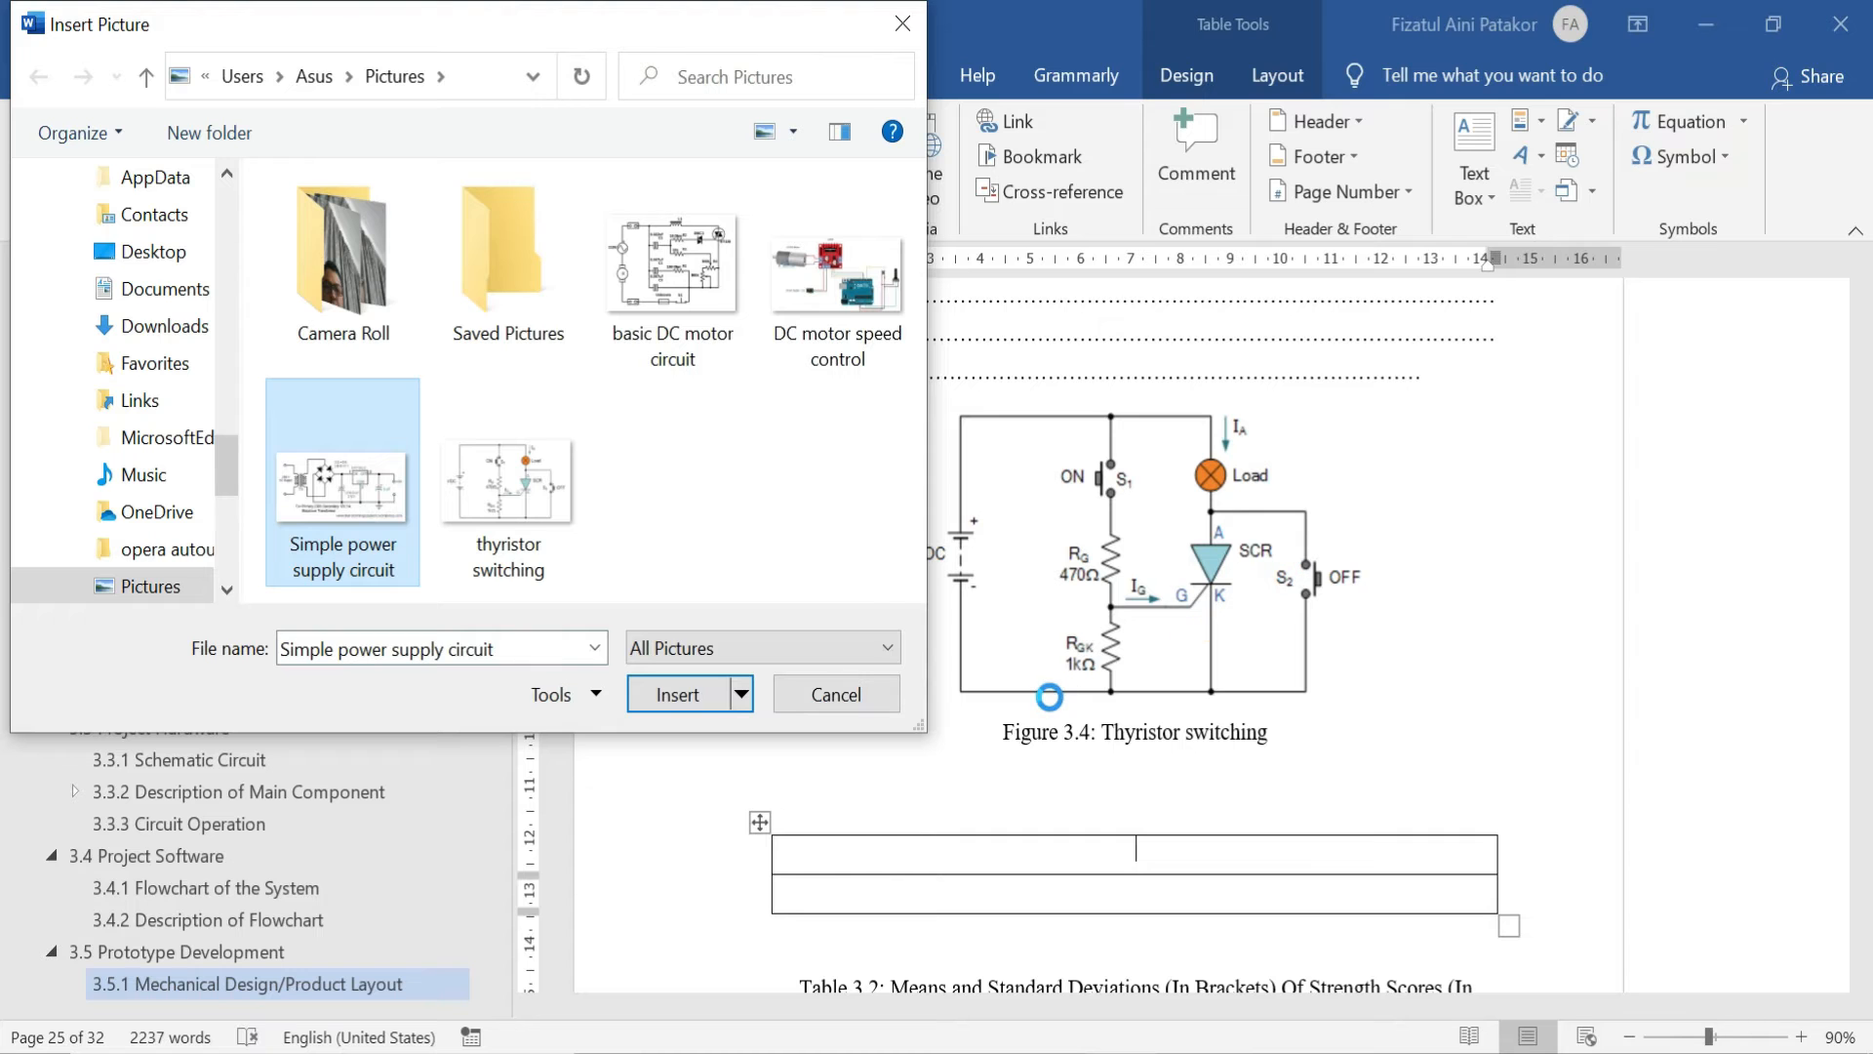
{"action": "left_click", "coordinate": [677, 694]}
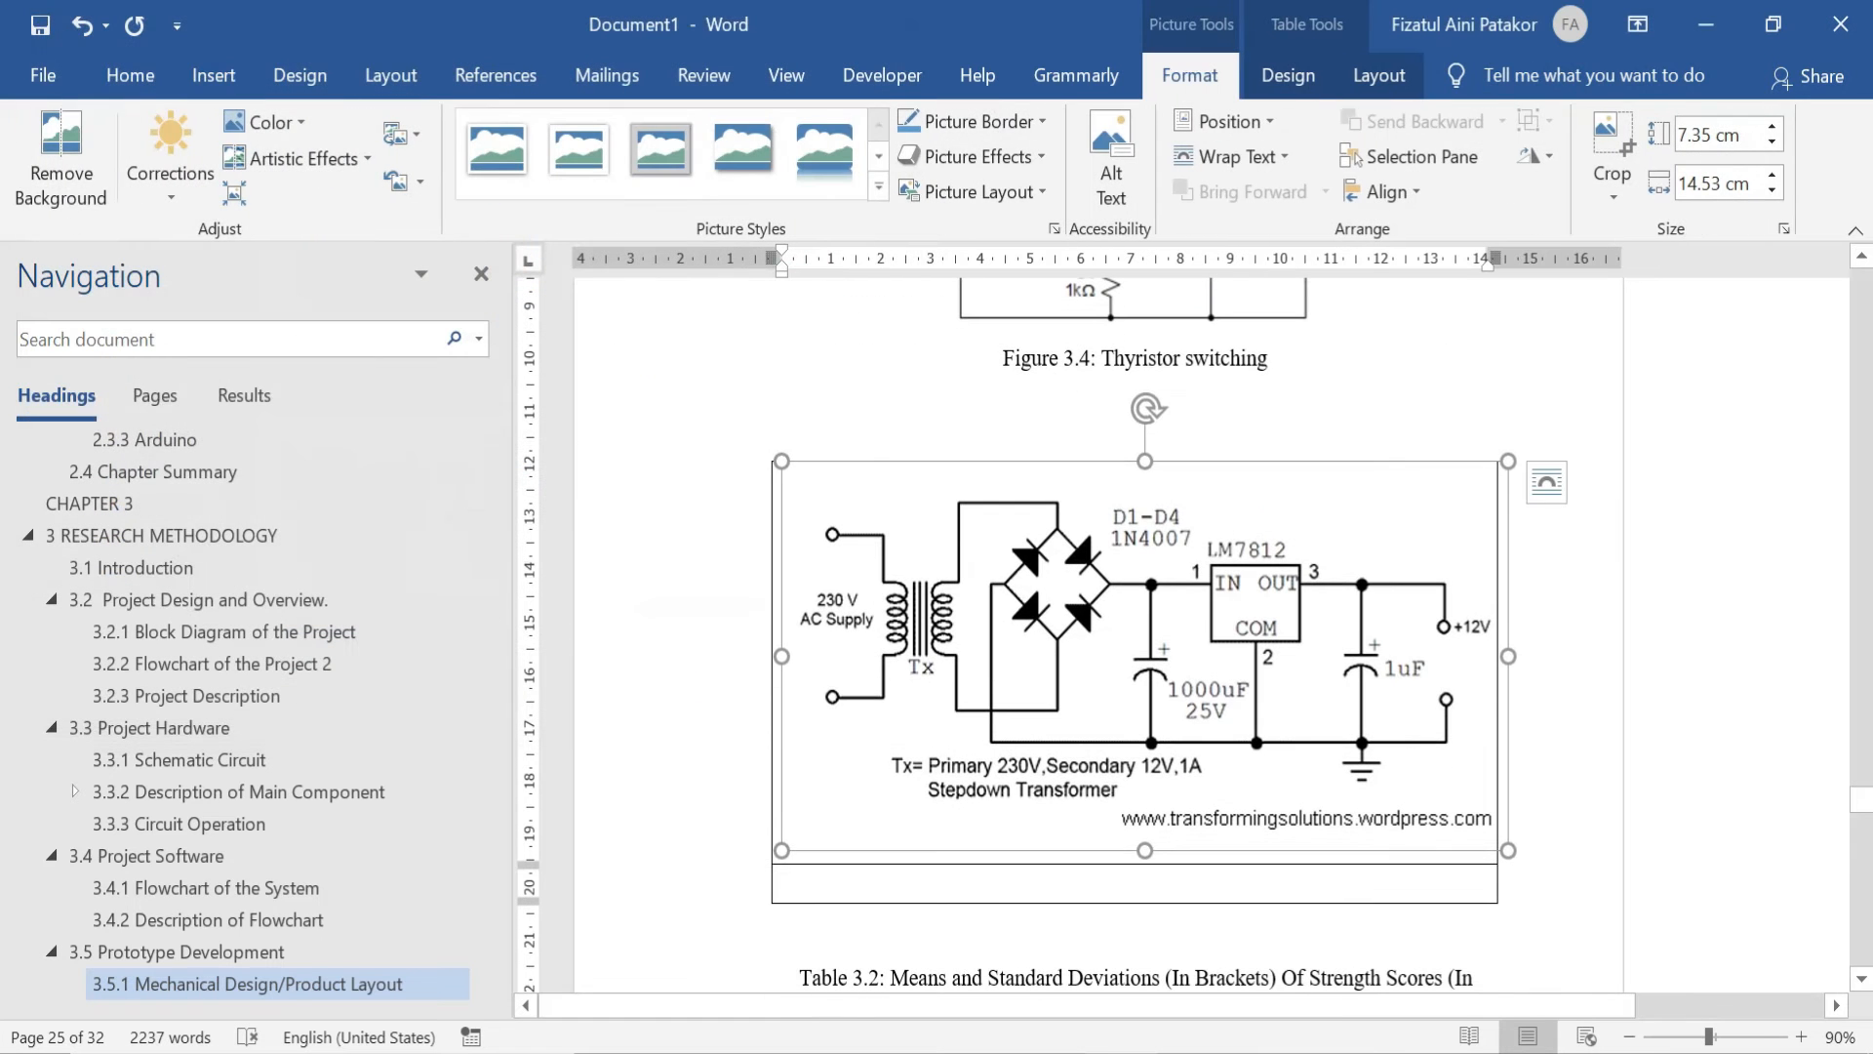
{"action": "left_click", "coordinate": [1499, 473]}
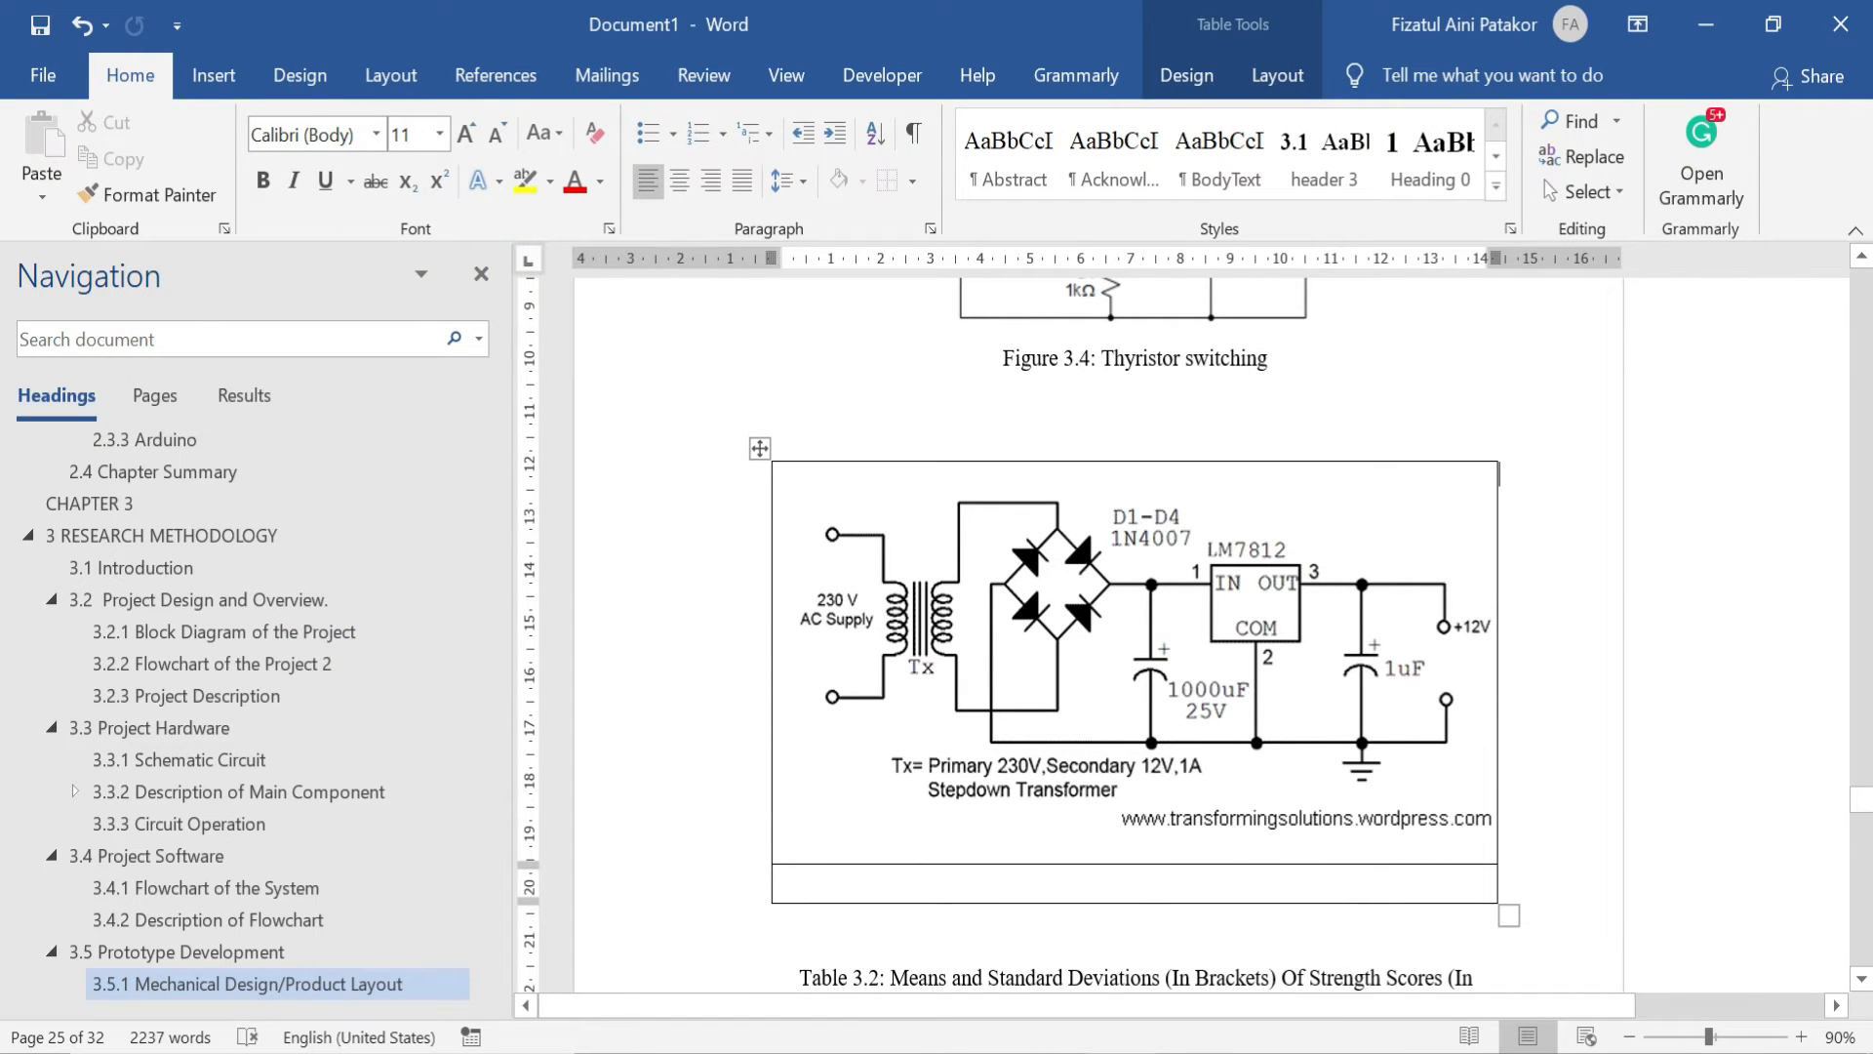
{"action": "left_click", "coordinate": [1129, 876]}
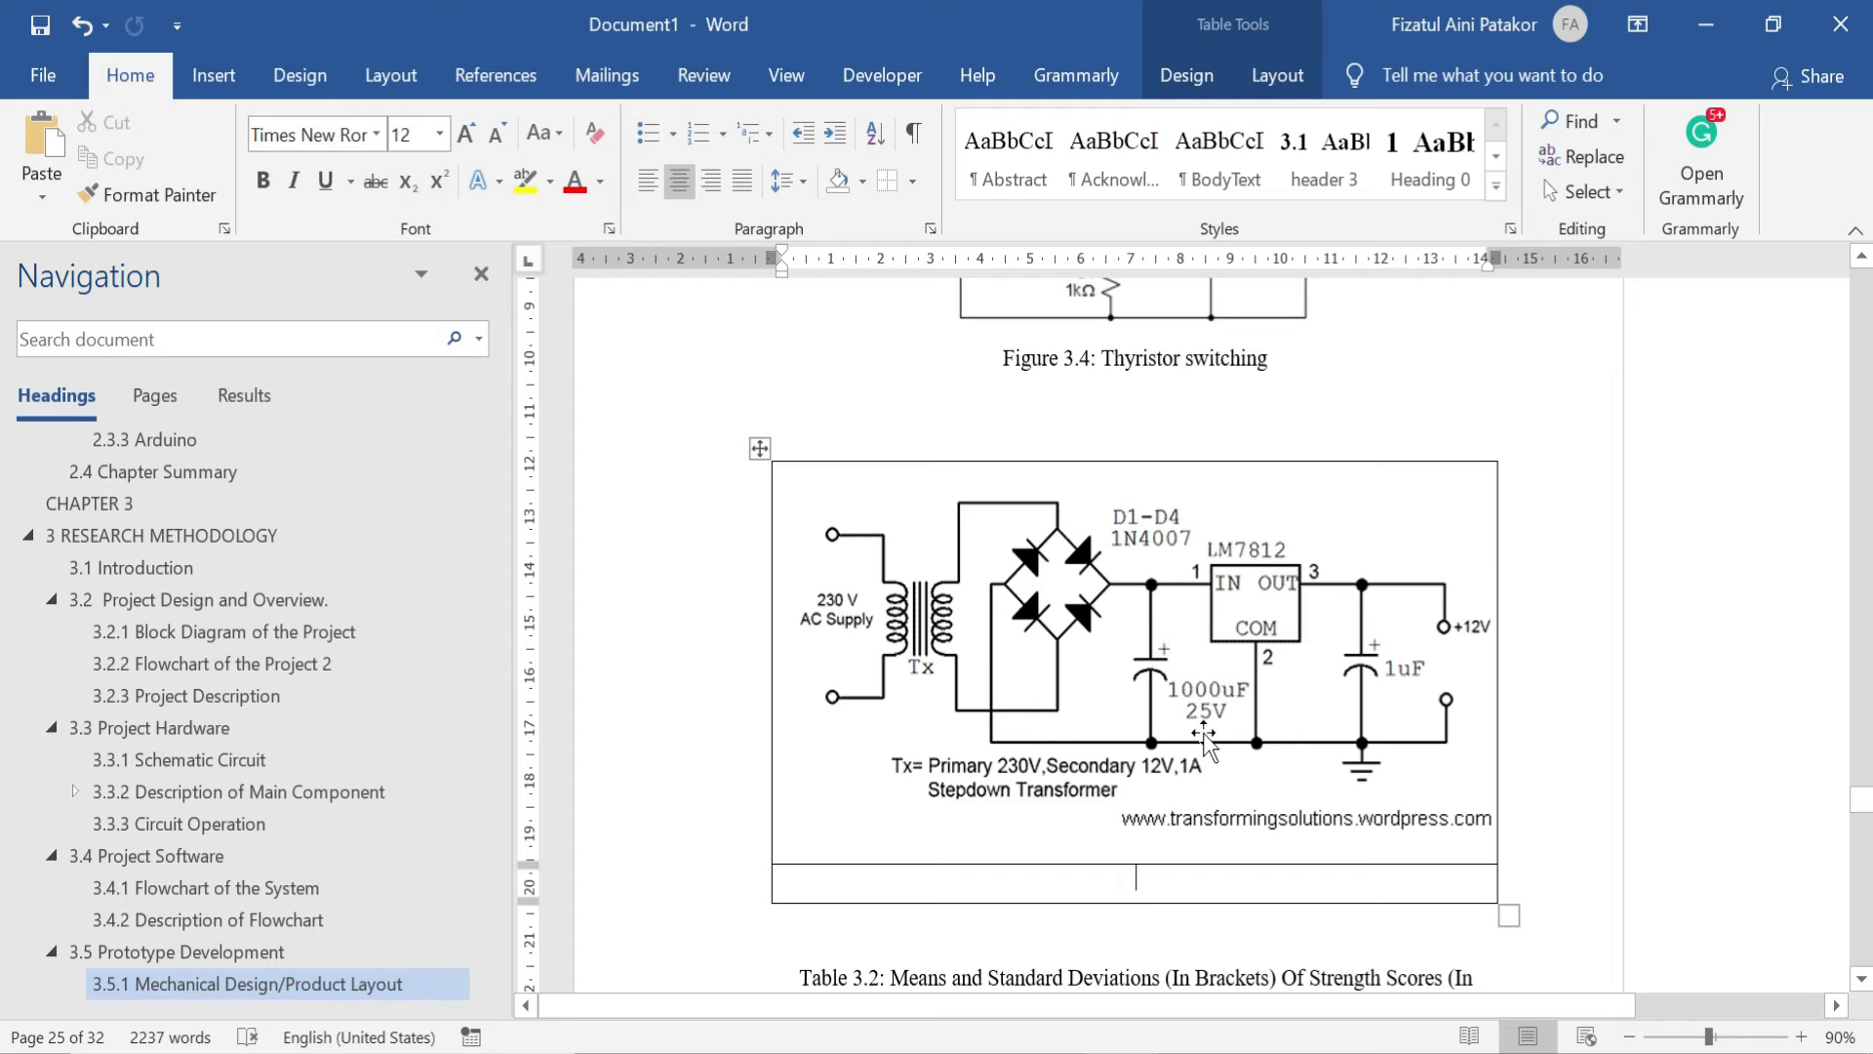
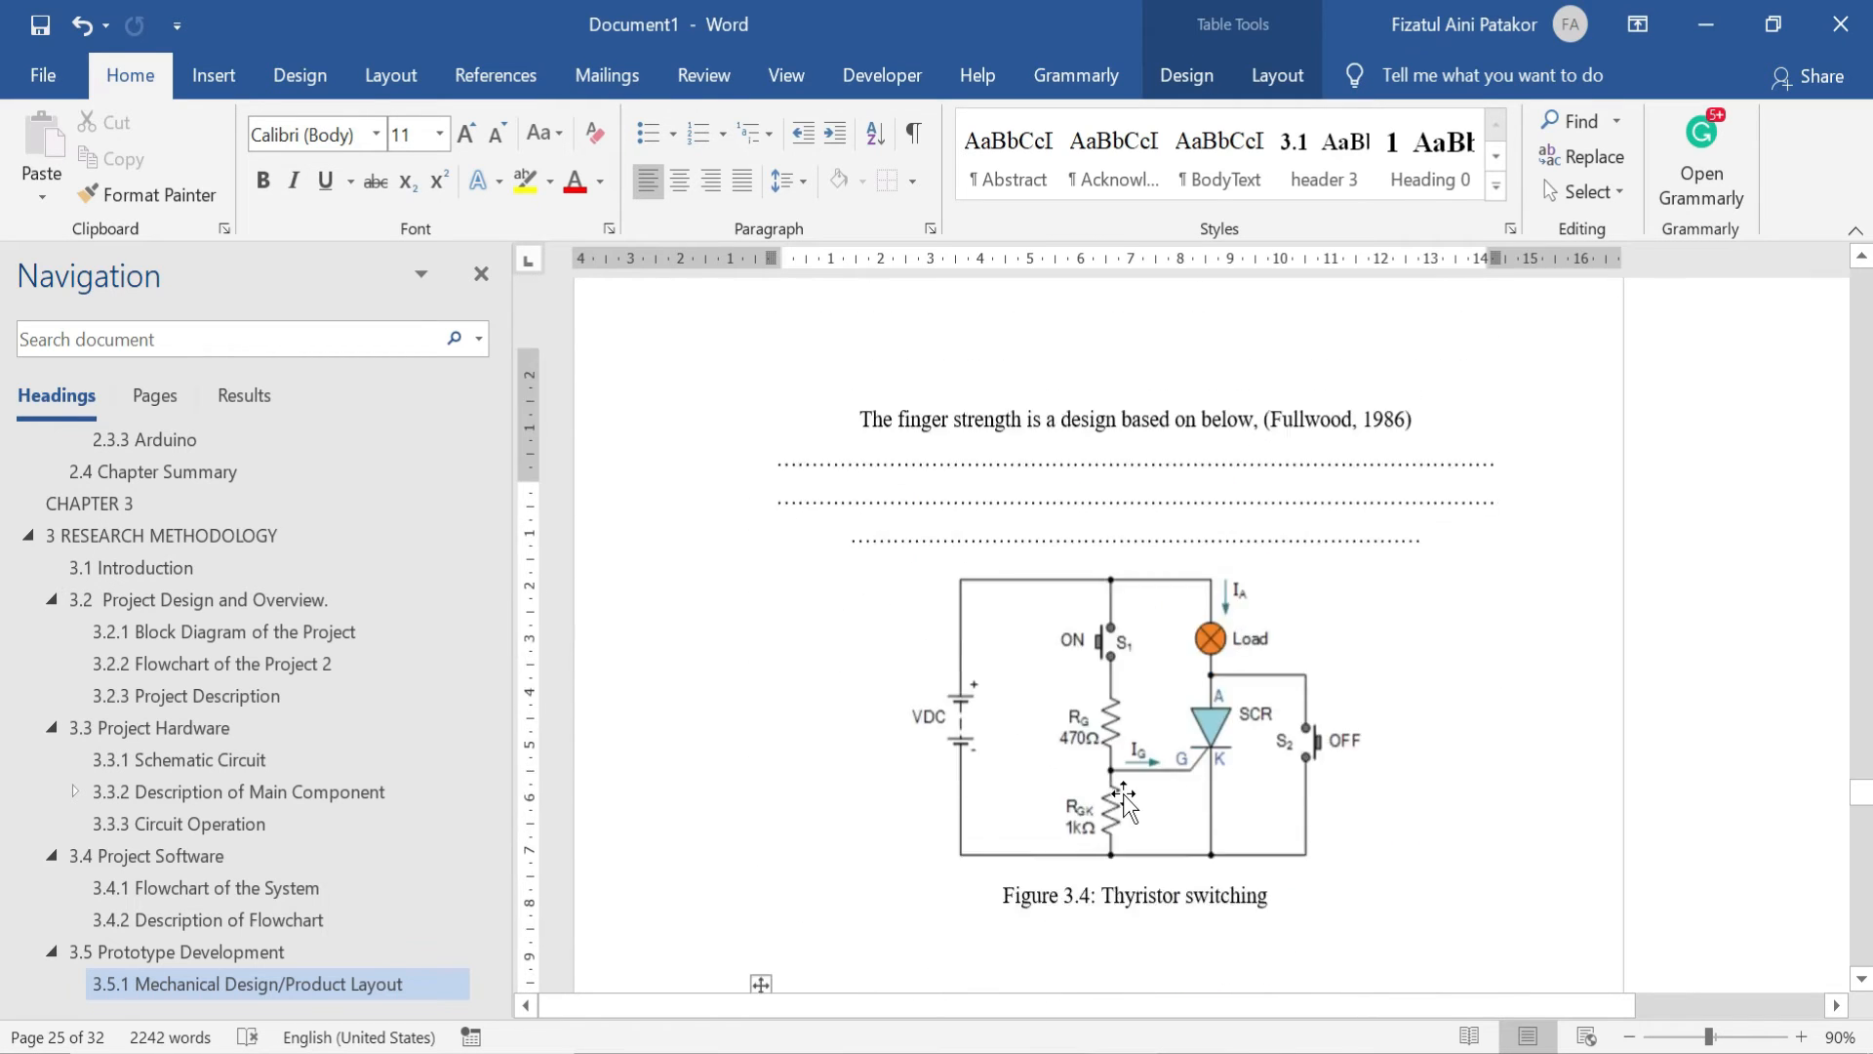
Add an empty body line between the 3.5 Prototype Development heading and the 3.5.1 heading
{"action": "scroll", "coordinate": [1124, 802], "scroll_direction": "up", "scroll_amount": 2}
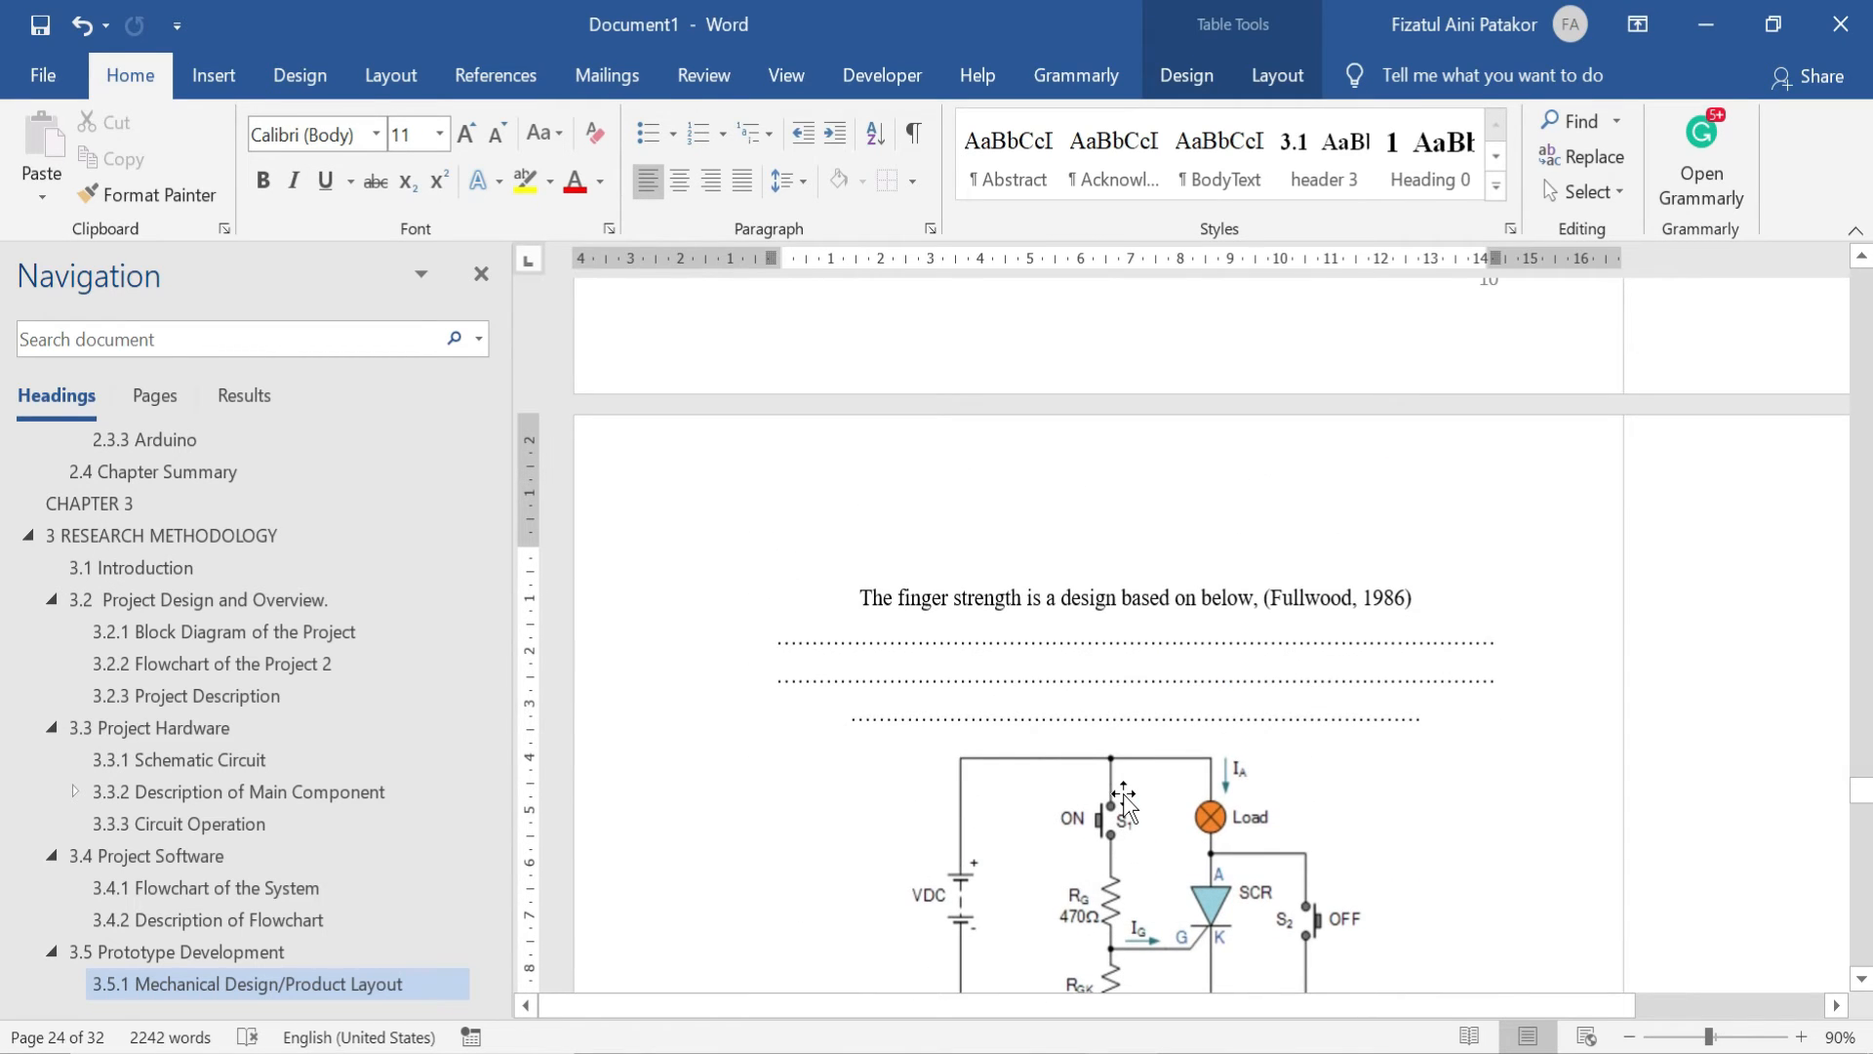
{"action": "scroll", "coordinate": [1123, 802], "scroll_direction": "up", "scroll_amount": 9}
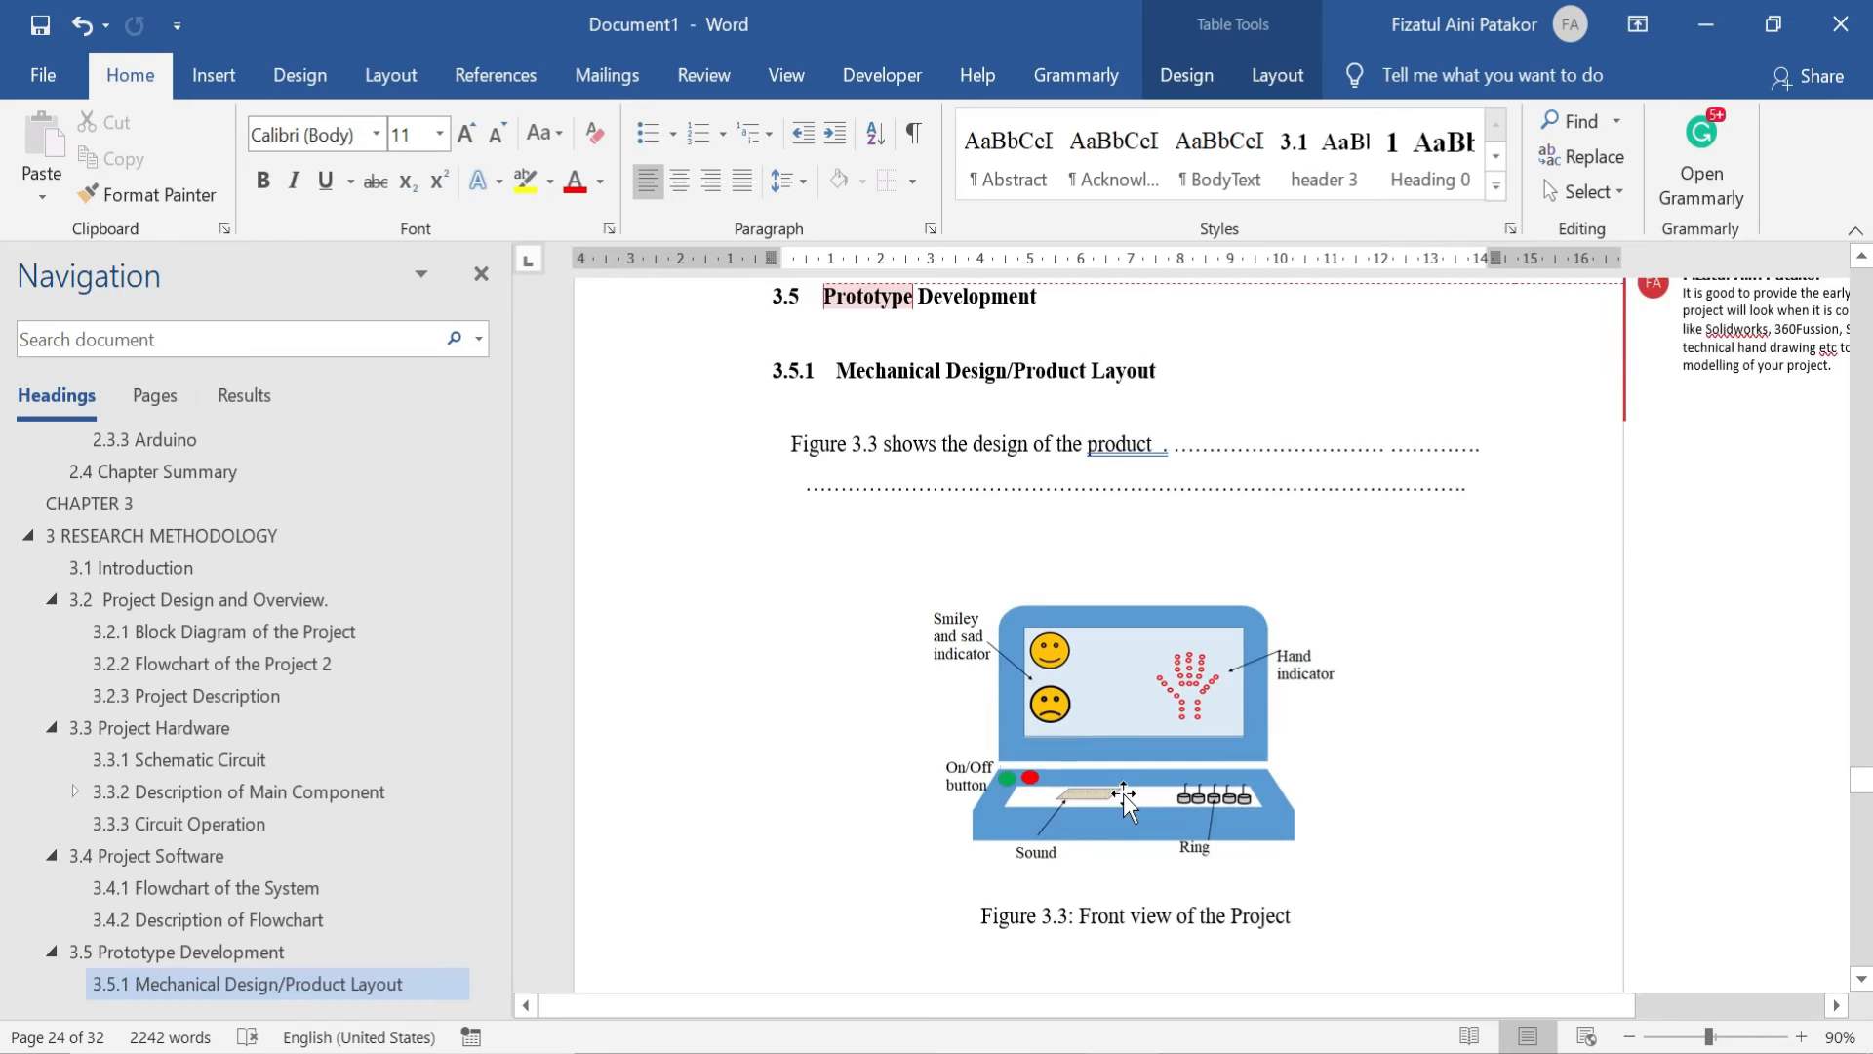
{"action": "scroll", "coordinate": [1124, 798], "scroll_direction": "up", "scroll_amount": 2}
{"action": "left_click", "coordinate": [1103, 444]}
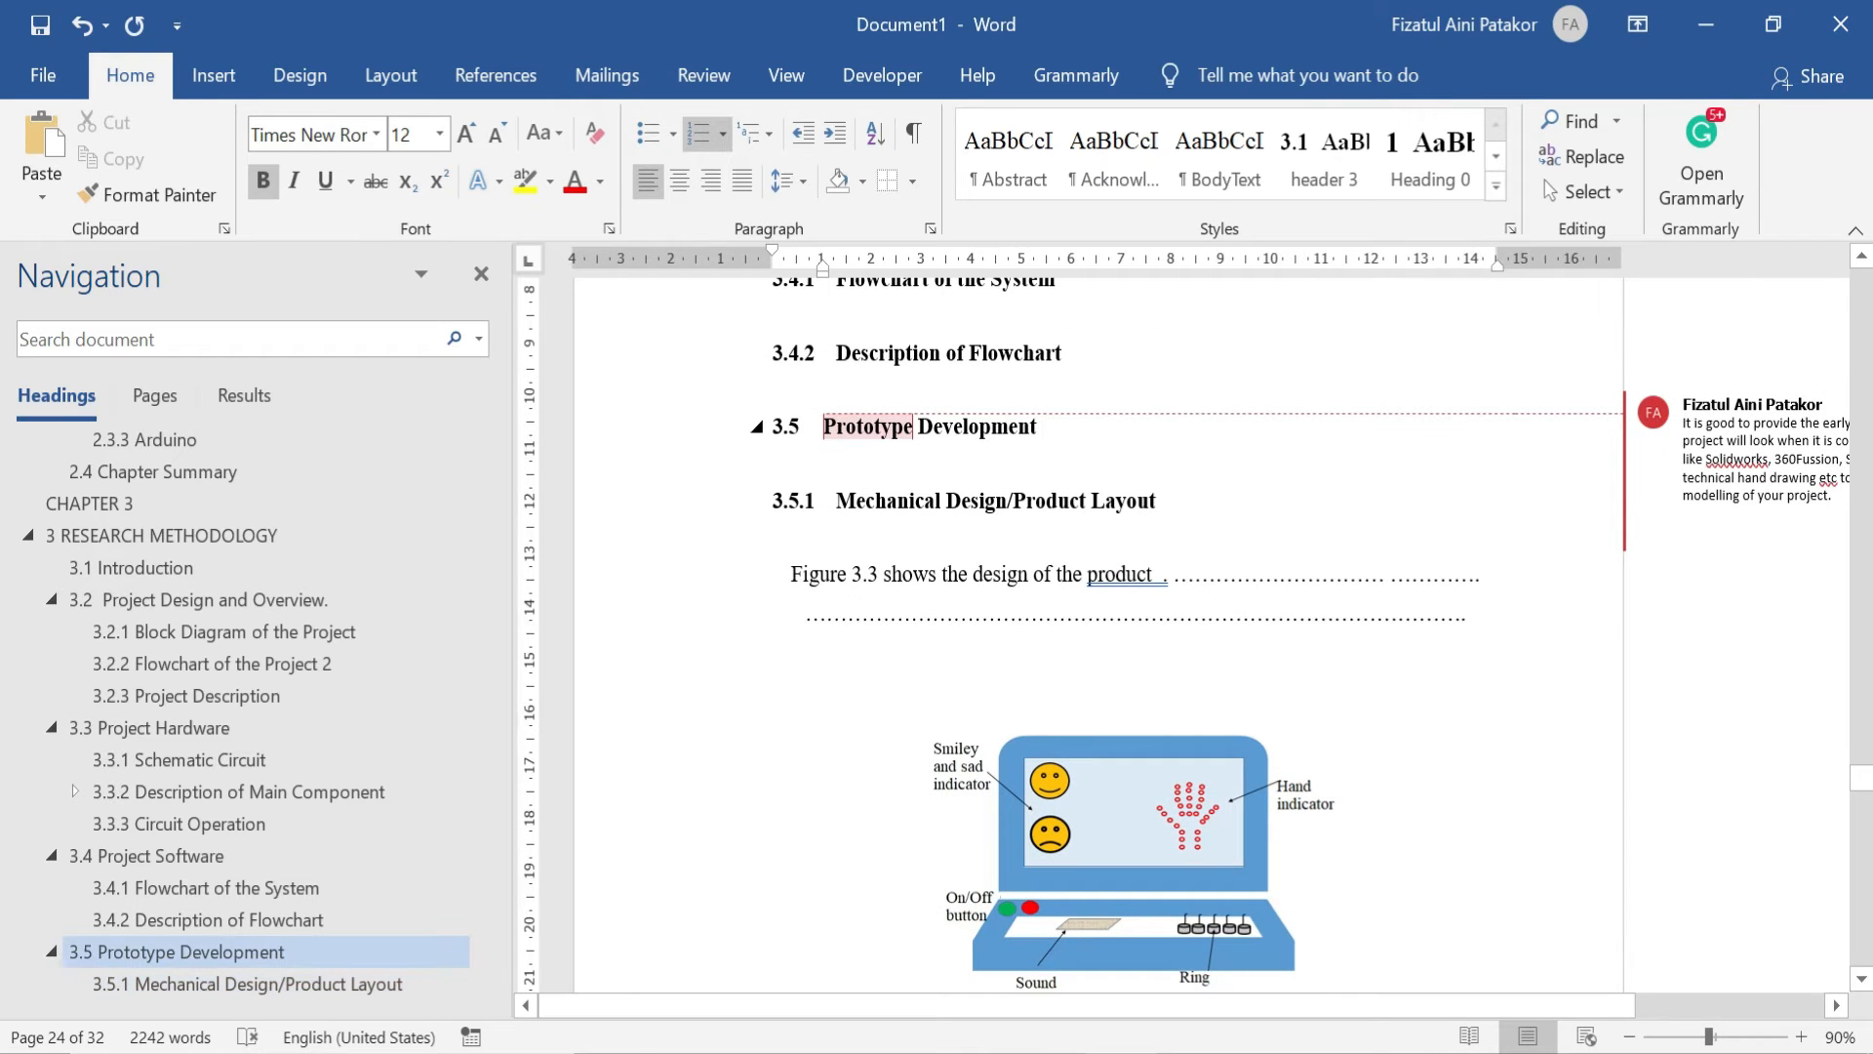
{"action": "key", "text": "Return"}
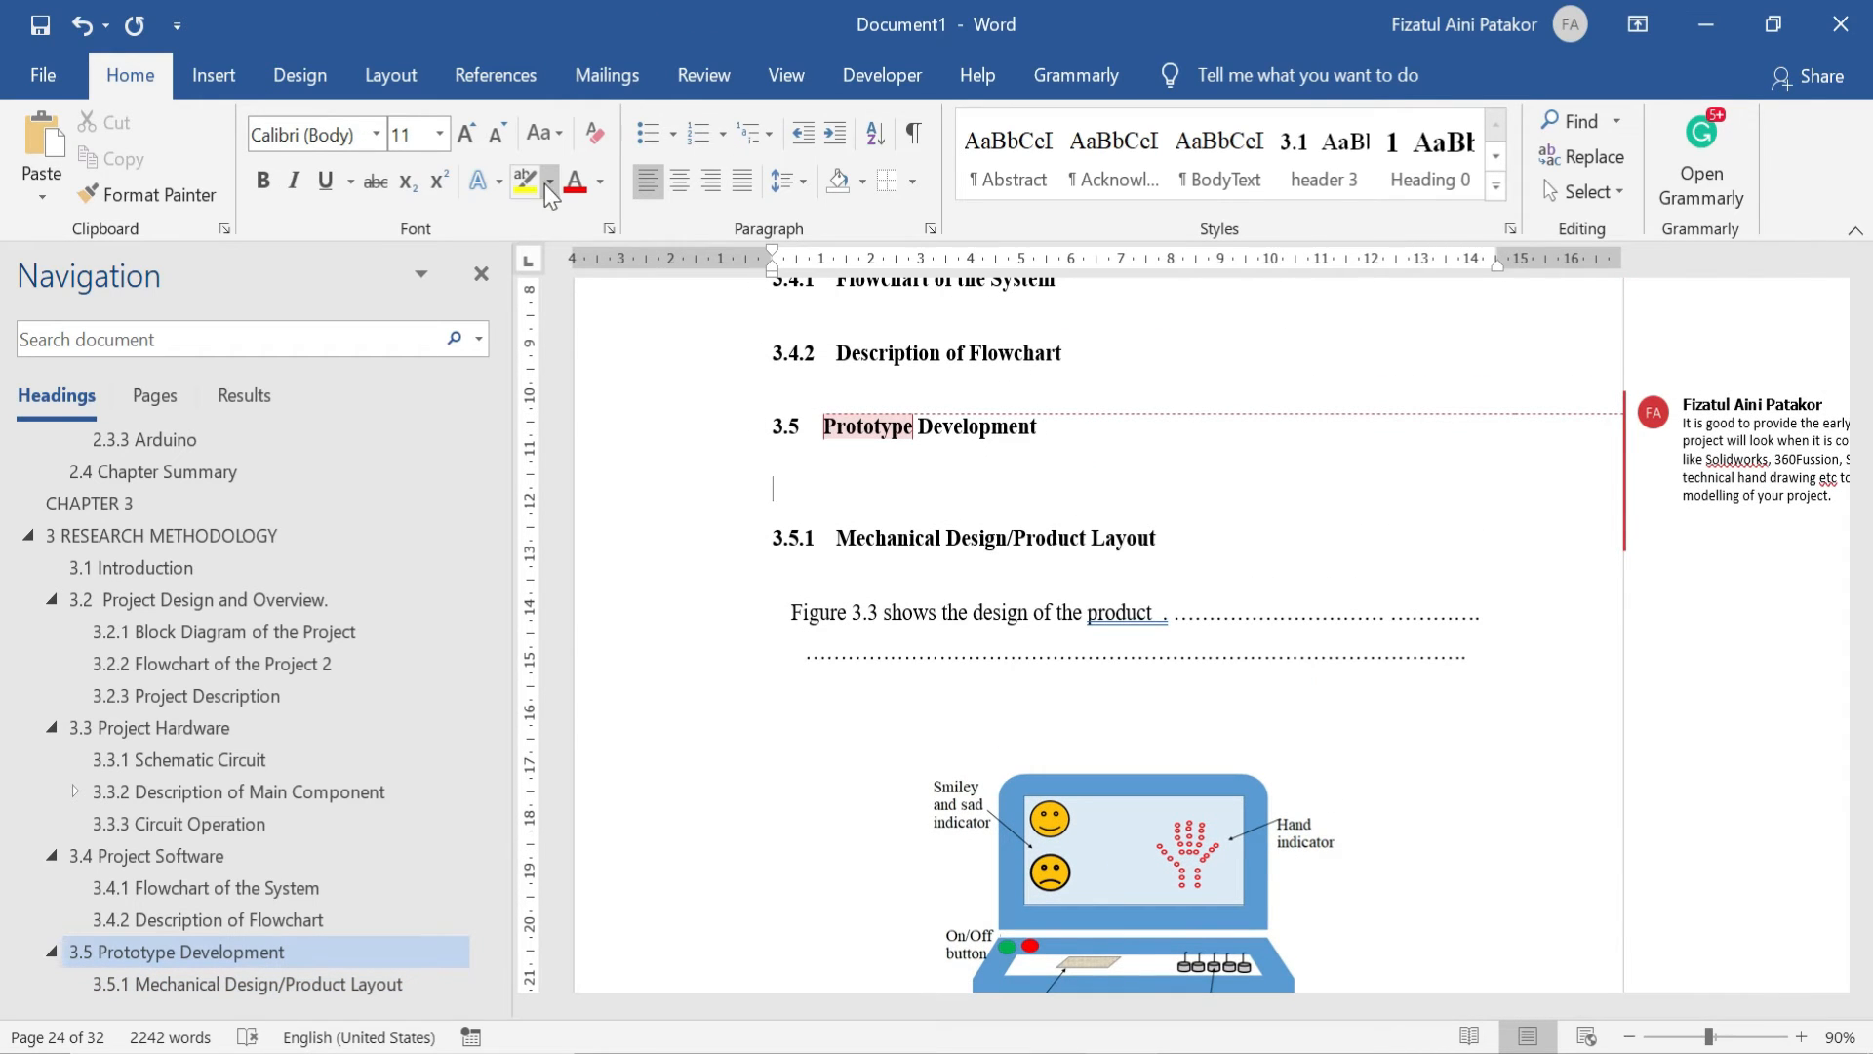
{"action": "left_click", "coordinate": [223, 70]}
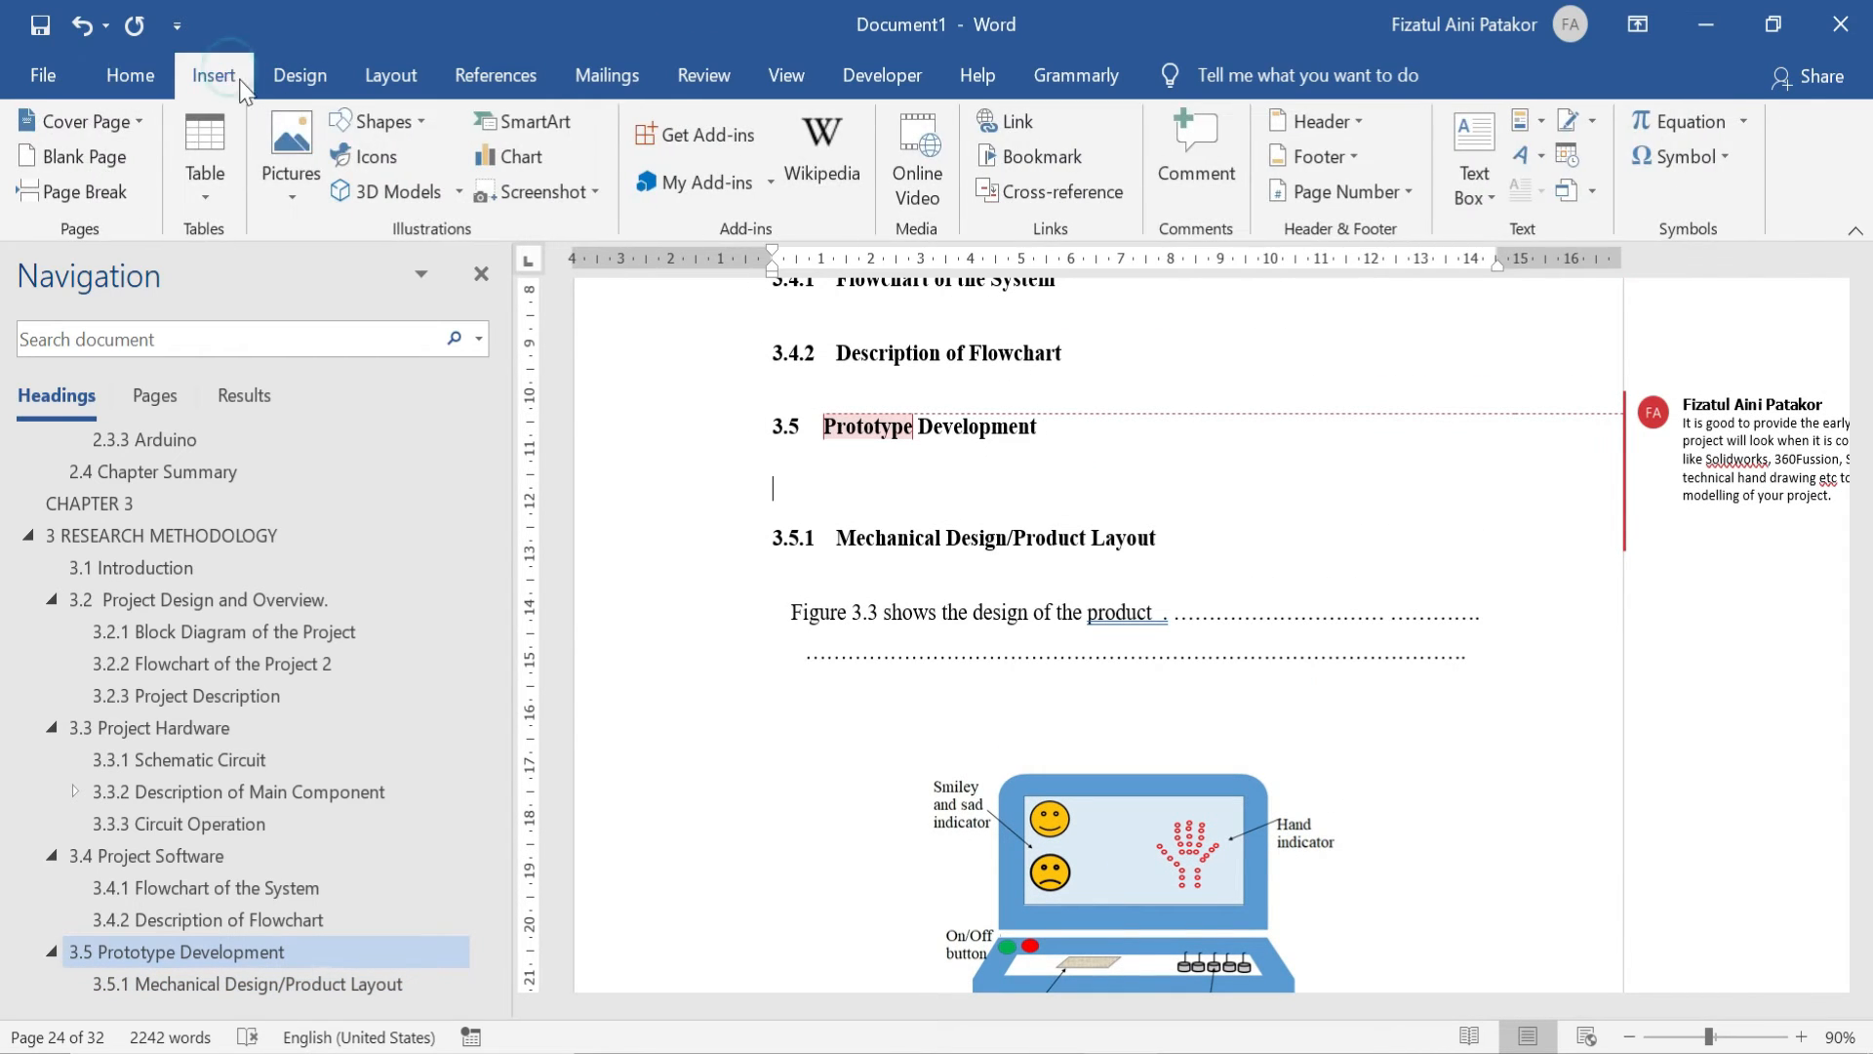
{"action": "left_click", "coordinate": [295, 192]}
{"action": "left_click", "coordinate": [314, 276]}
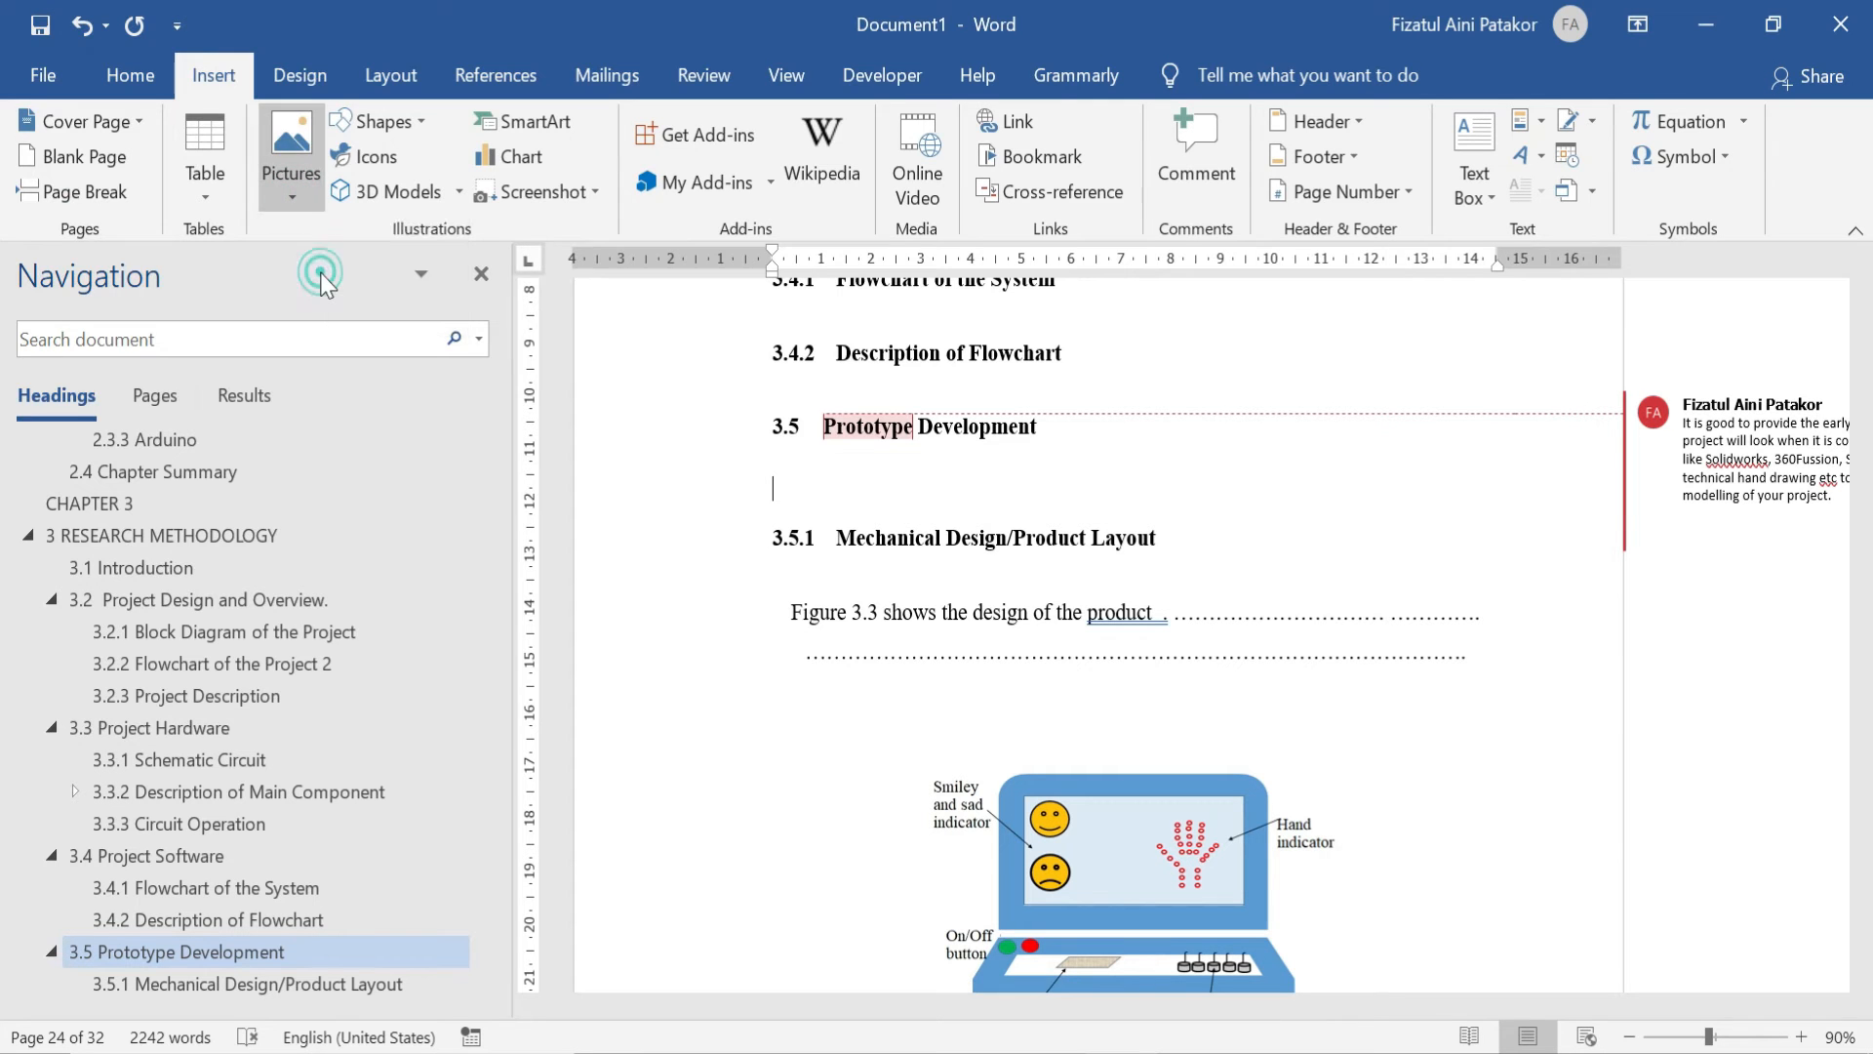
{"action": "left_click", "coordinate": [886, 693]}
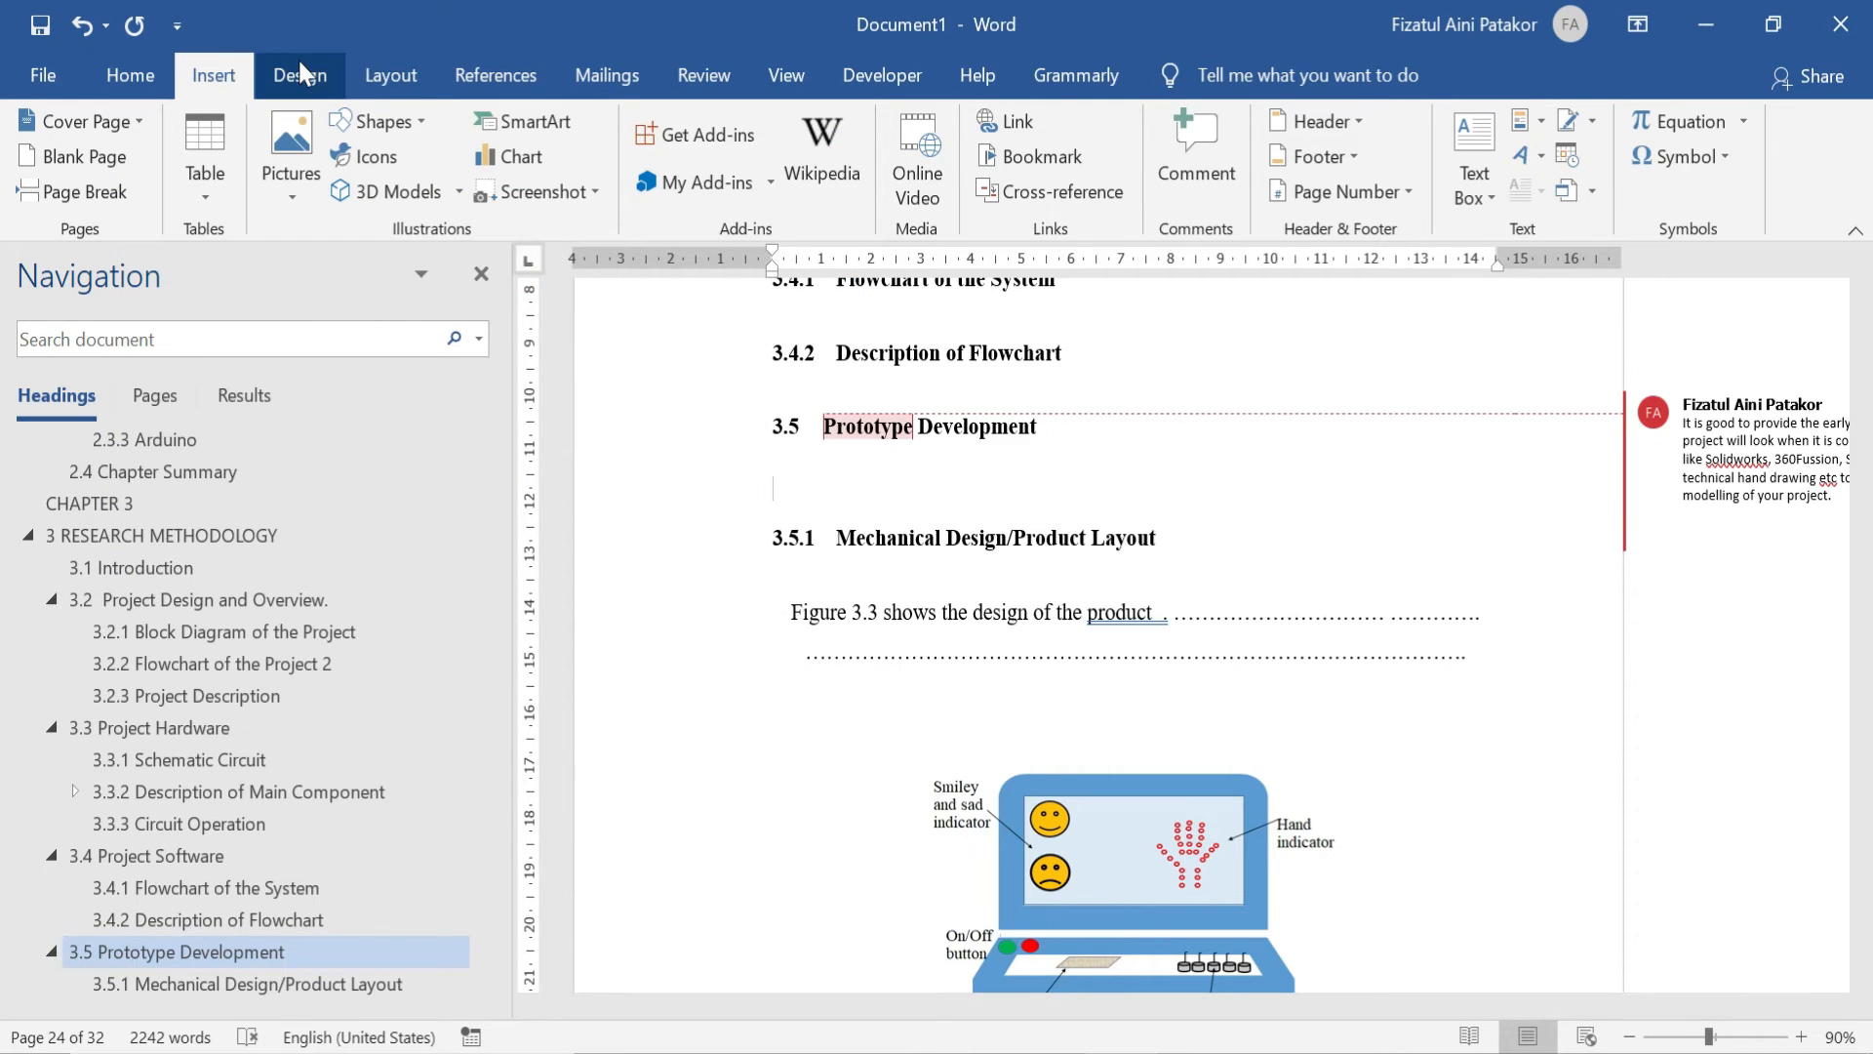
Insert a one-column, two-row table under the 3.5 Prototype Development heading and put the "thyristor switching" picture in its first row
{"action": "left_click", "coordinate": [205, 180]}
{"action": "left_click", "coordinate": [195, 296]}
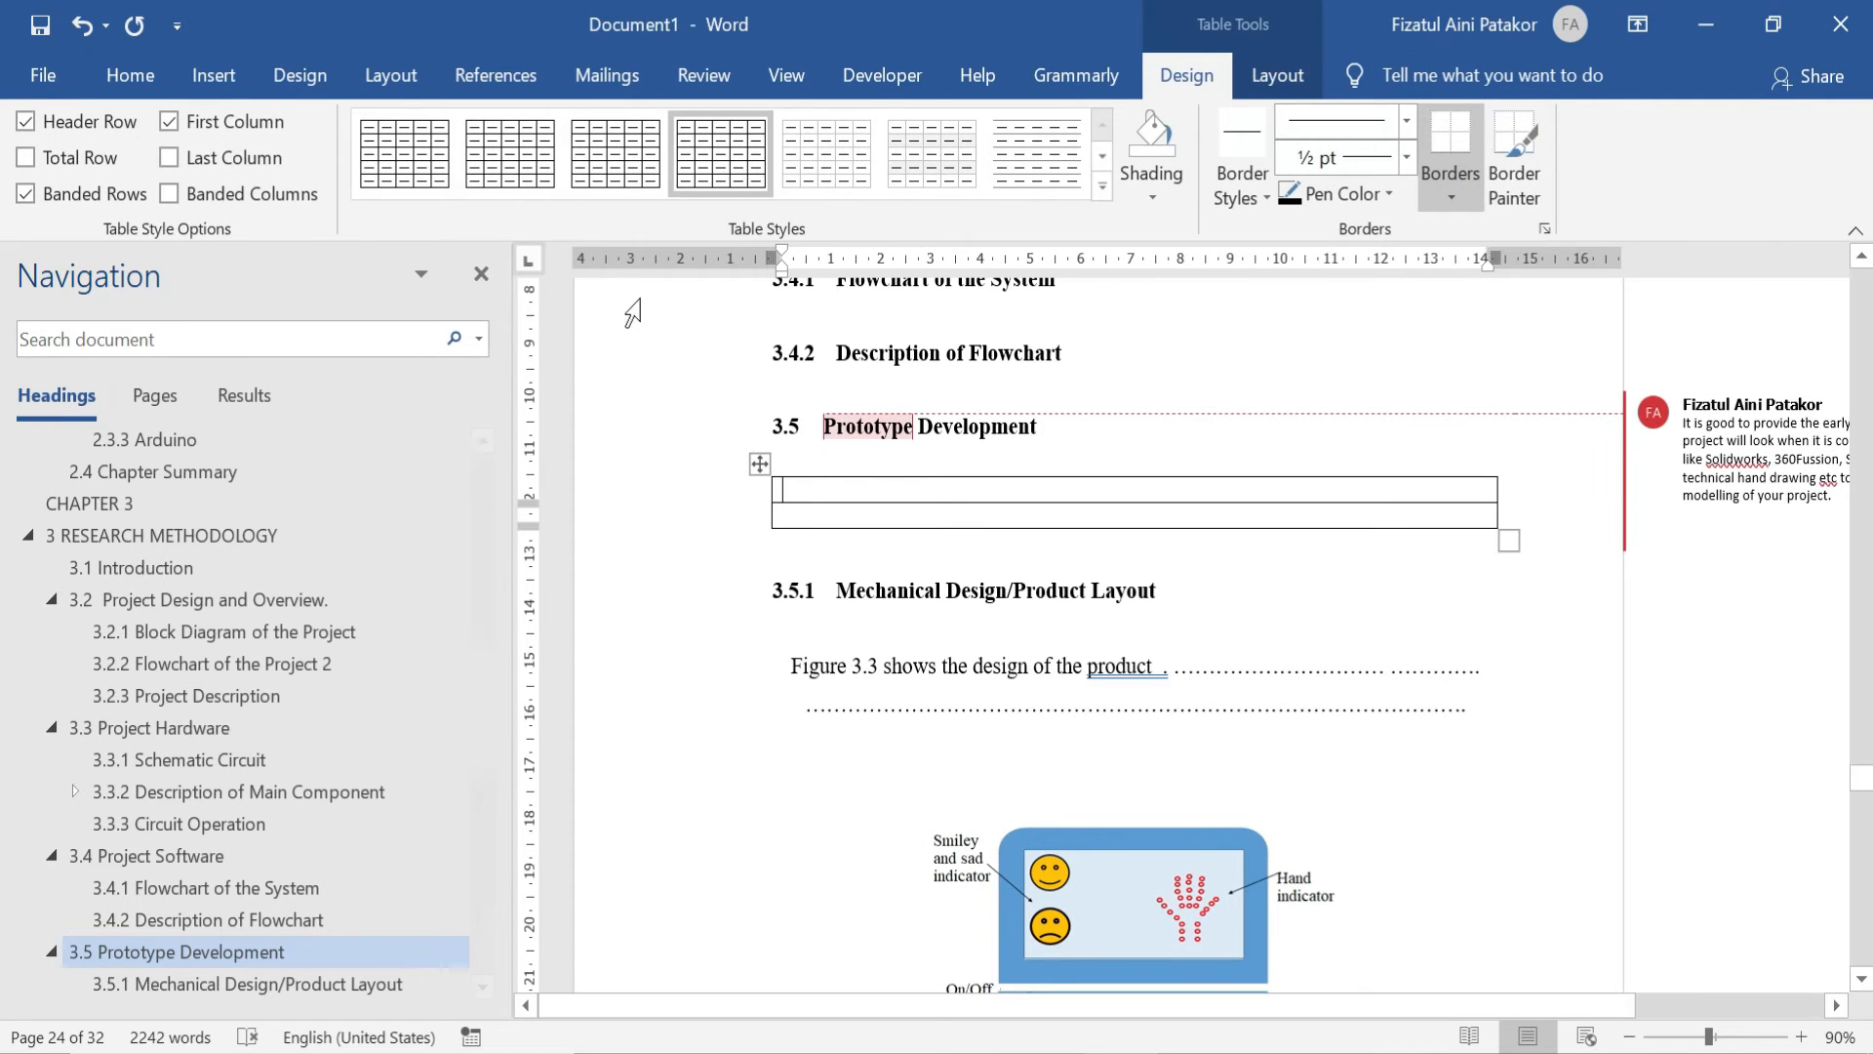
{"action": "left_click", "coordinate": [209, 76]}
{"action": "left_click", "coordinate": [285, 195]}
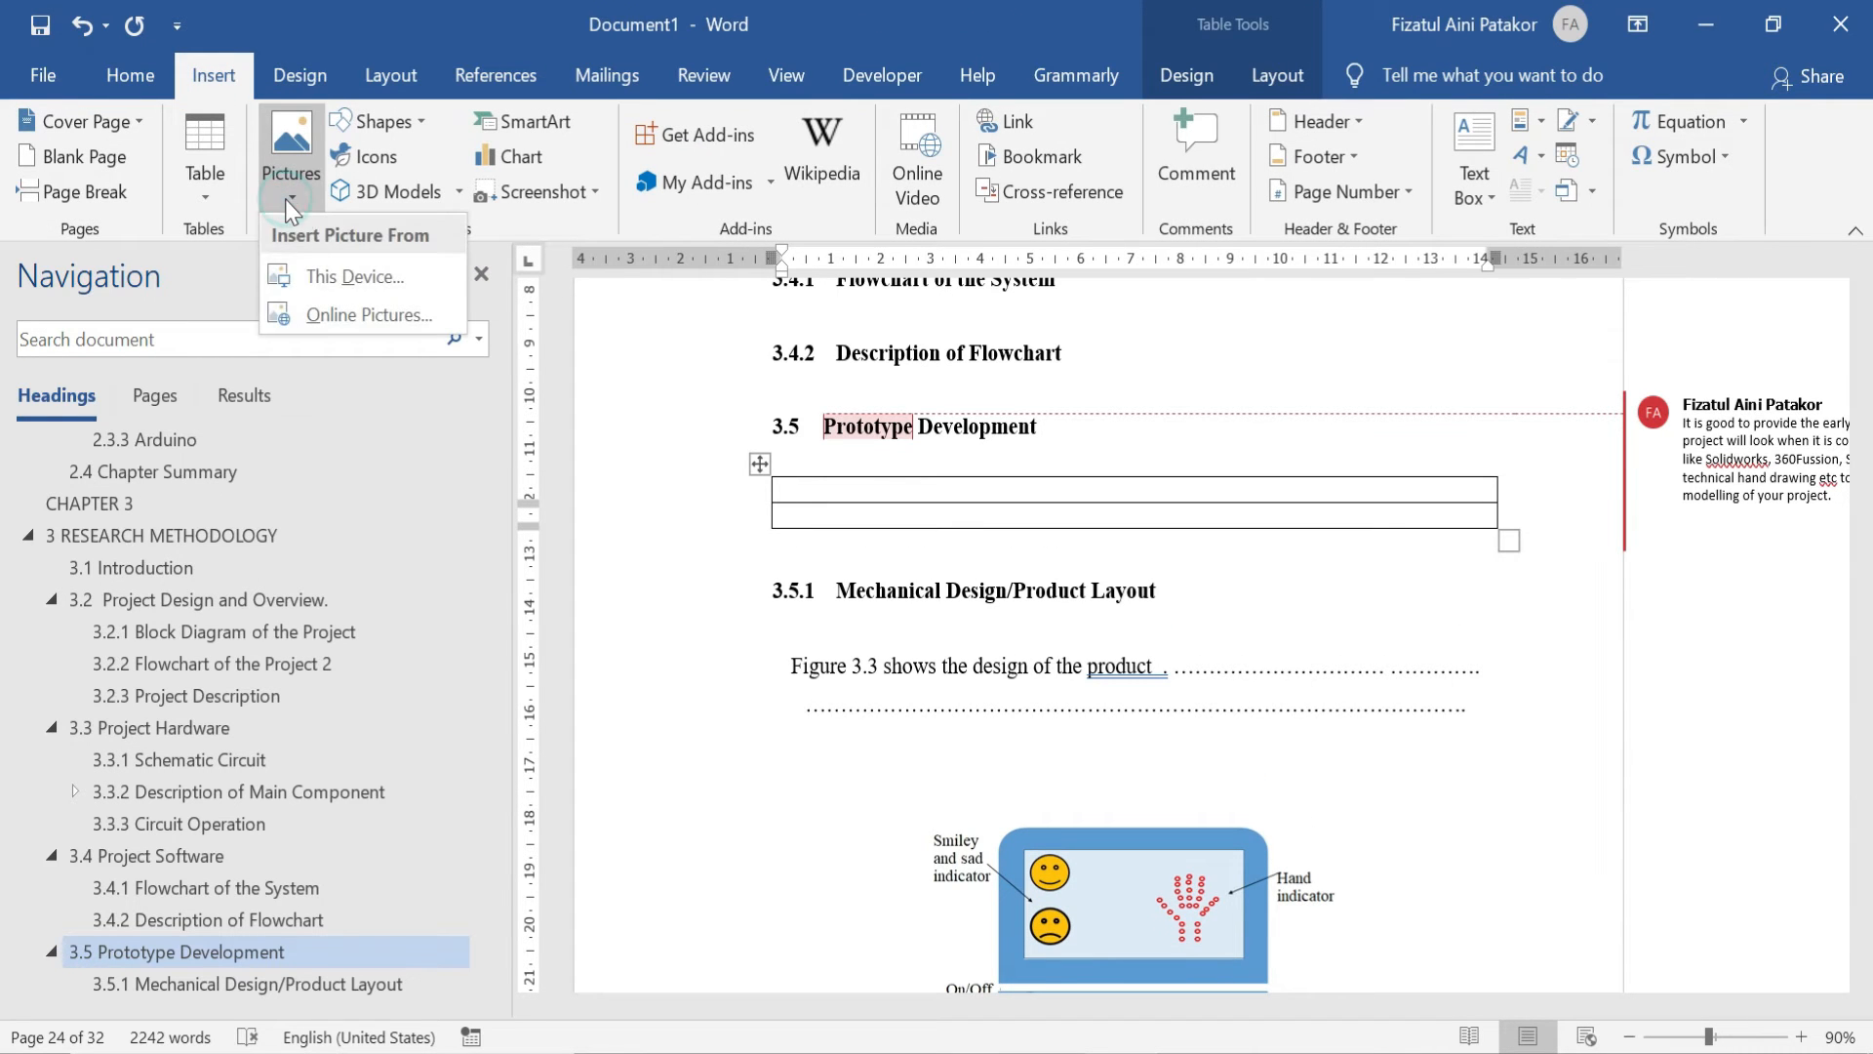
{"action": "left_click", "coordinate": [319, 263]}
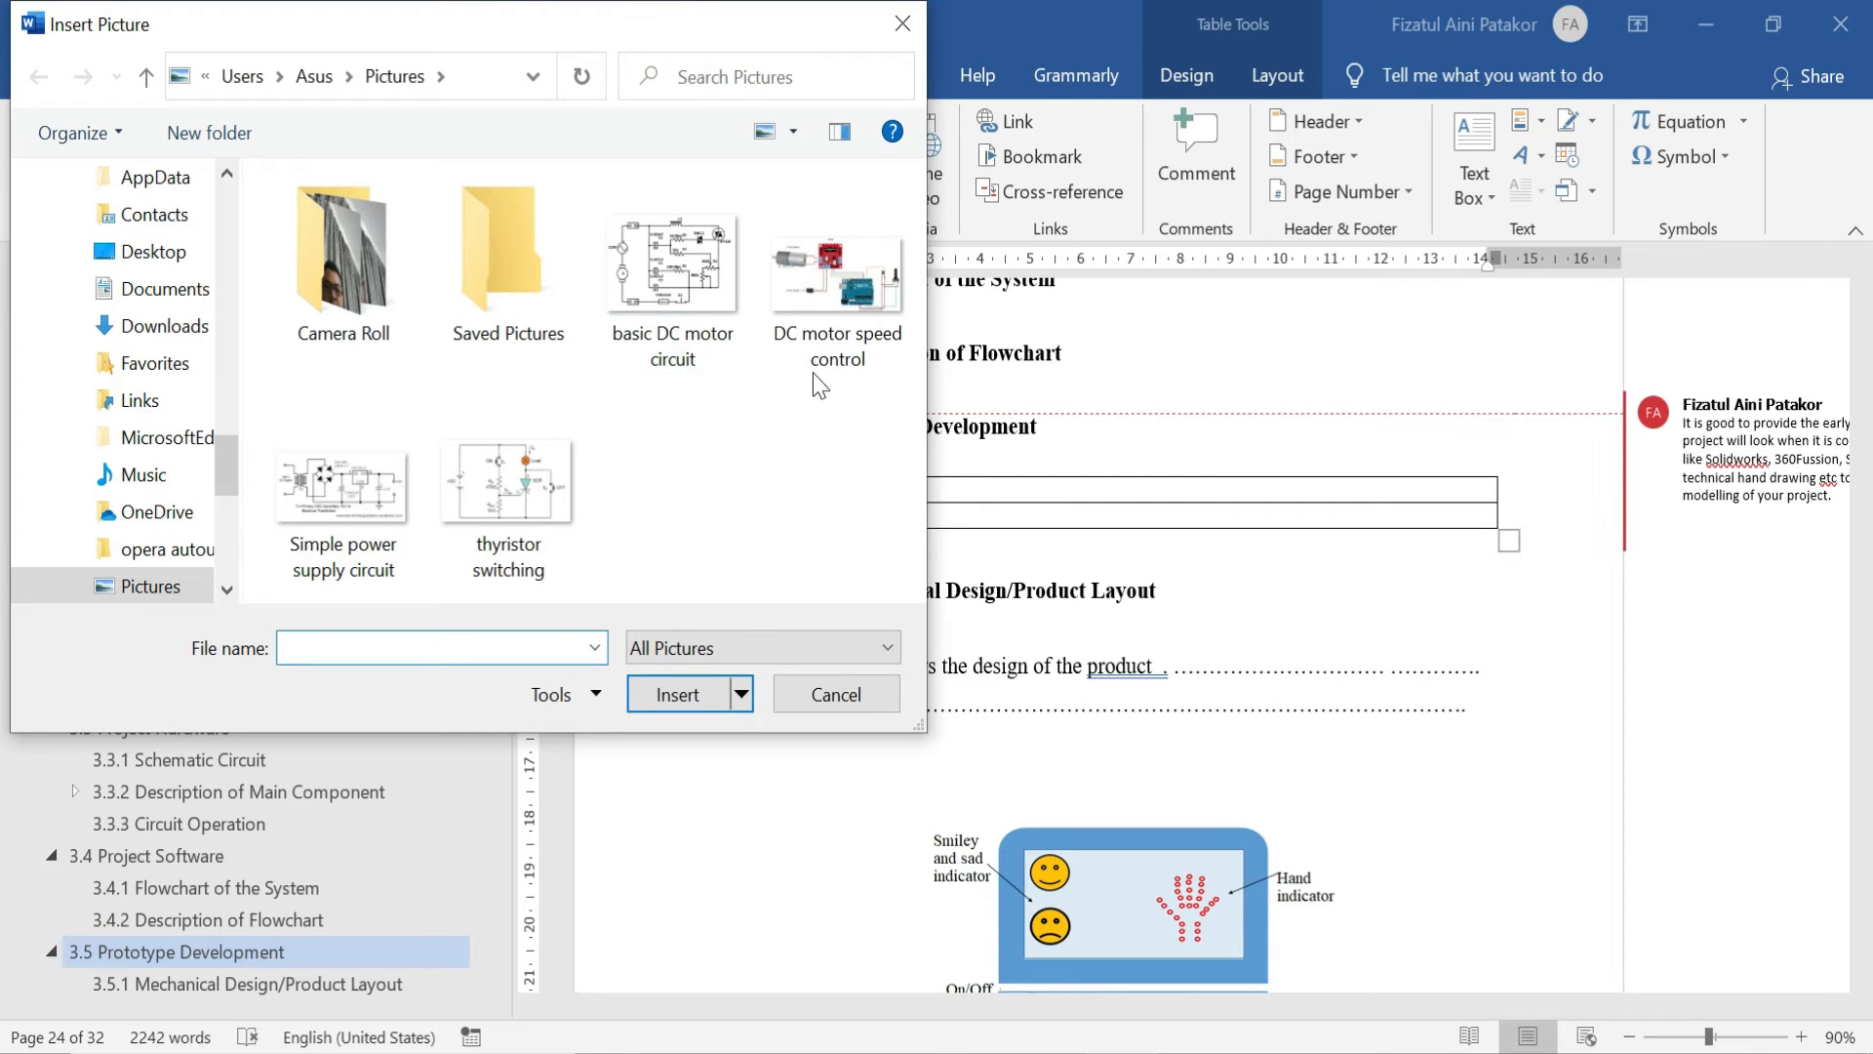
{"action": "left_click", "coordinate": [496, 483]}
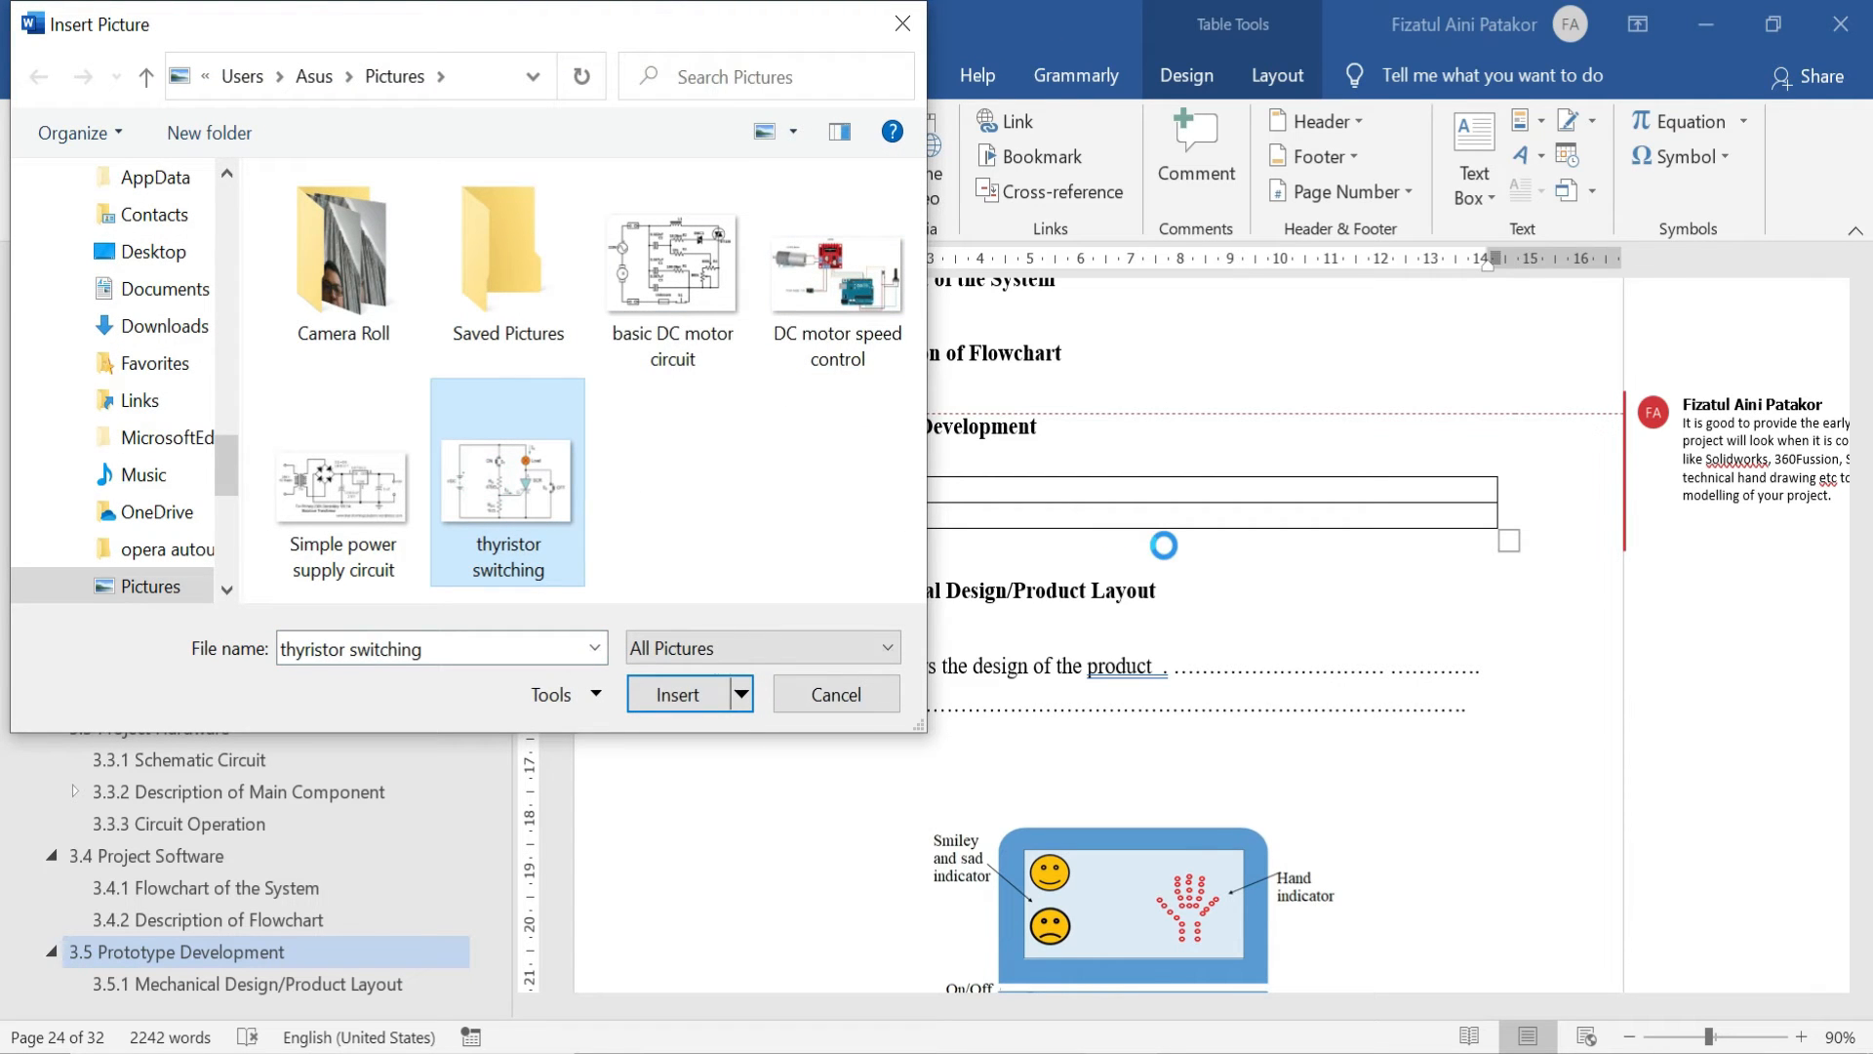
{"action": "left_click", "coordinate": [680, 694]}
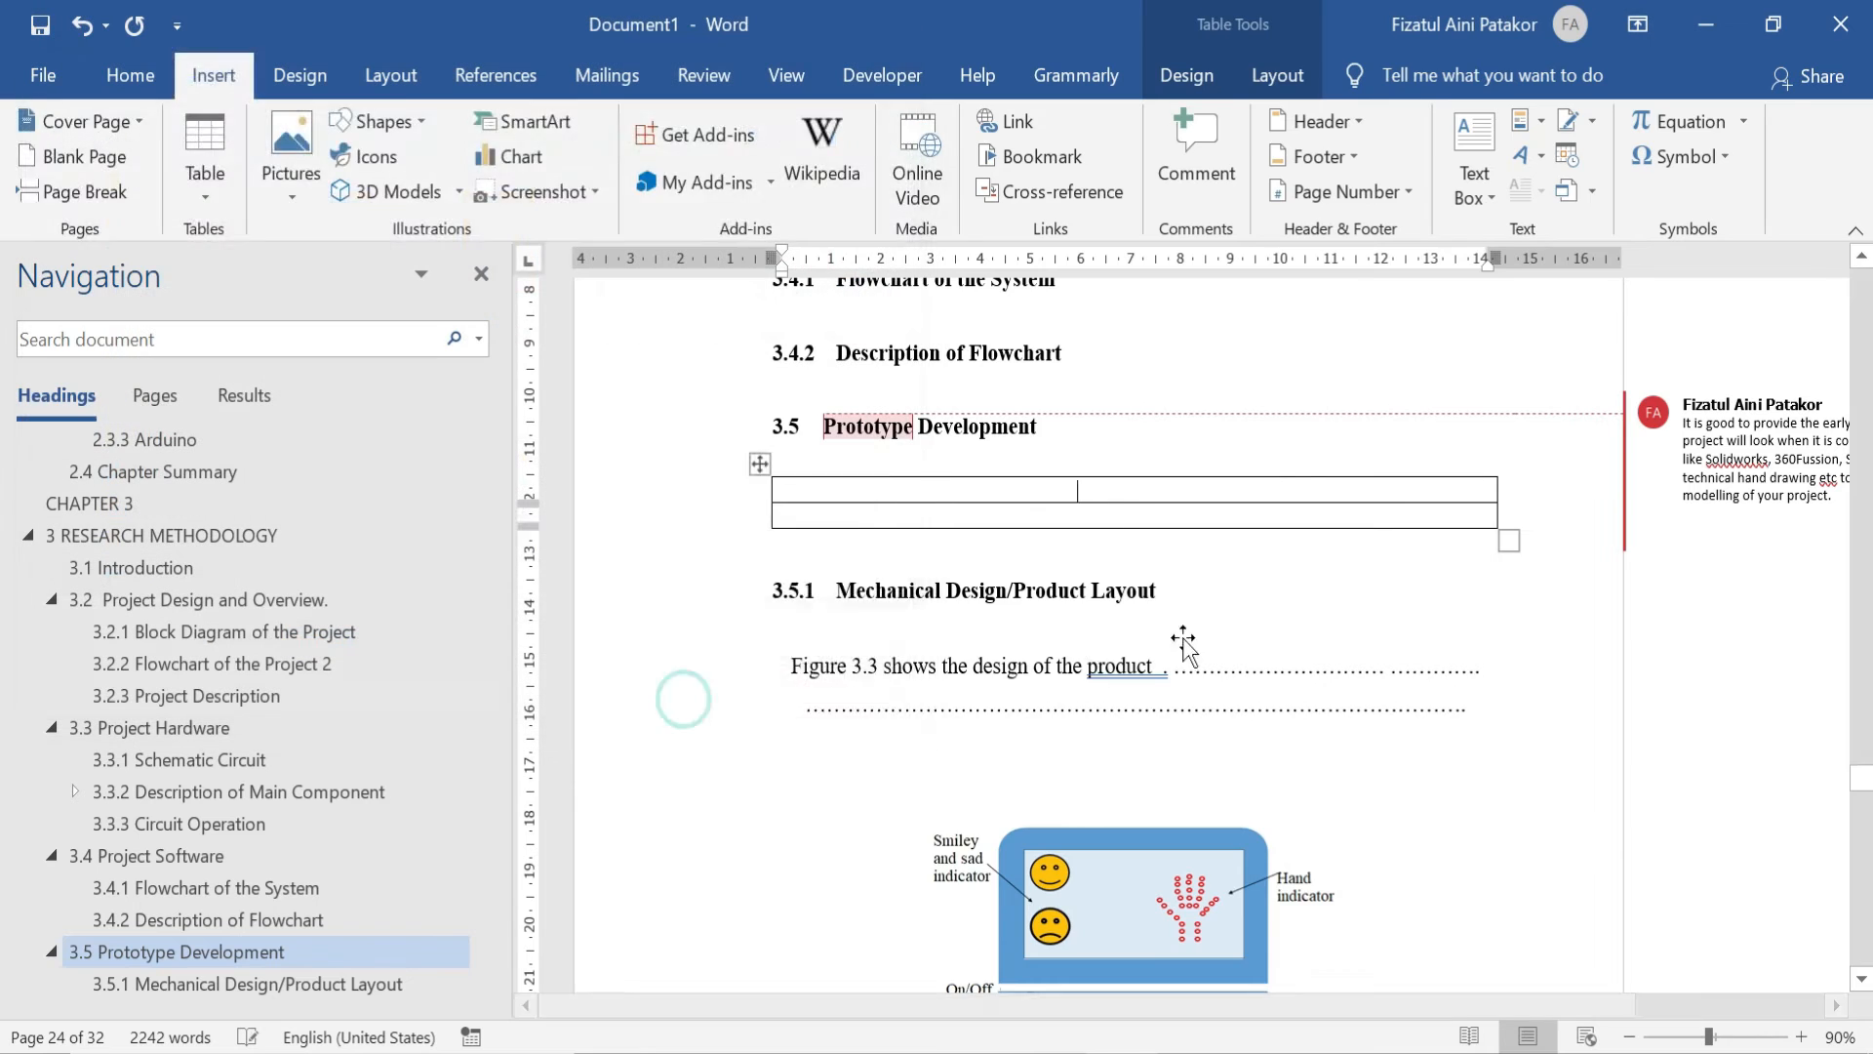
Centre the thyristor switching picture within the table's first row
{"action": "left_click", "coordinate": [130, 75]}
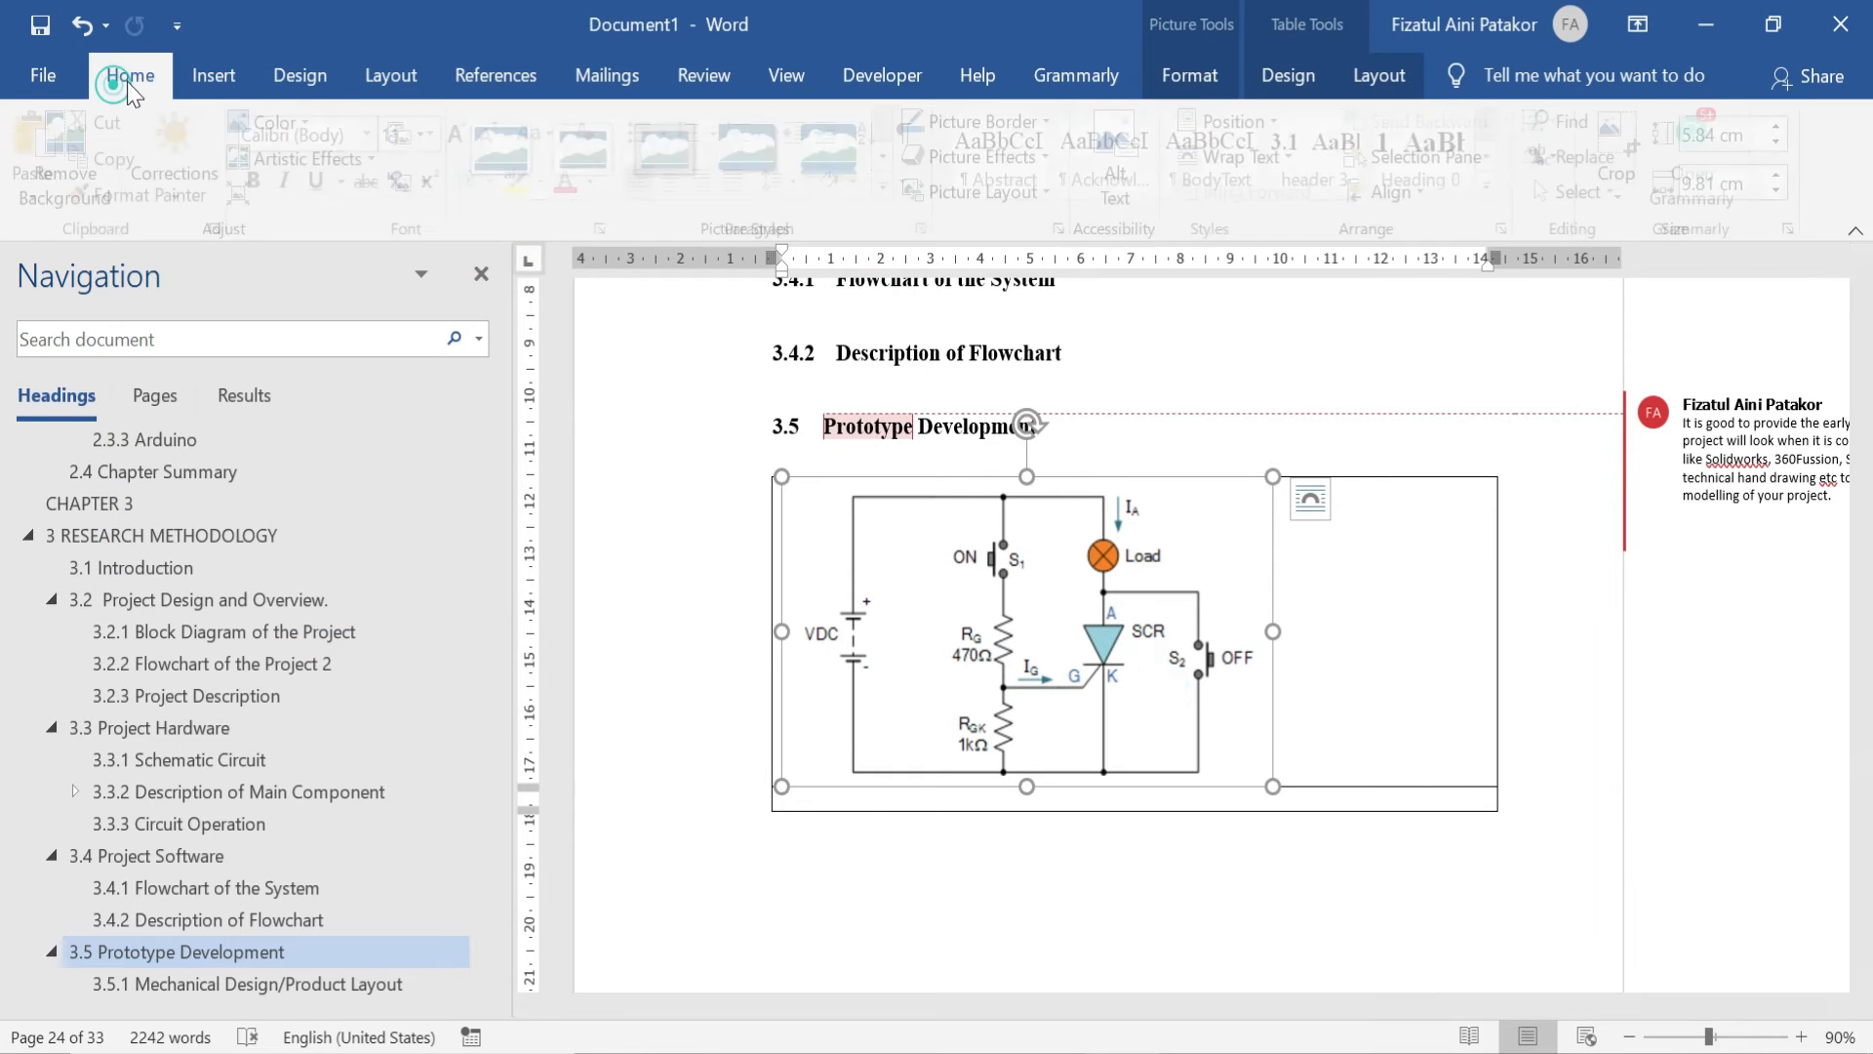
{"action": "left_click", "coordinate": [680, 180]}
{"action": "left_click", "coordinate": [1429, 636]}
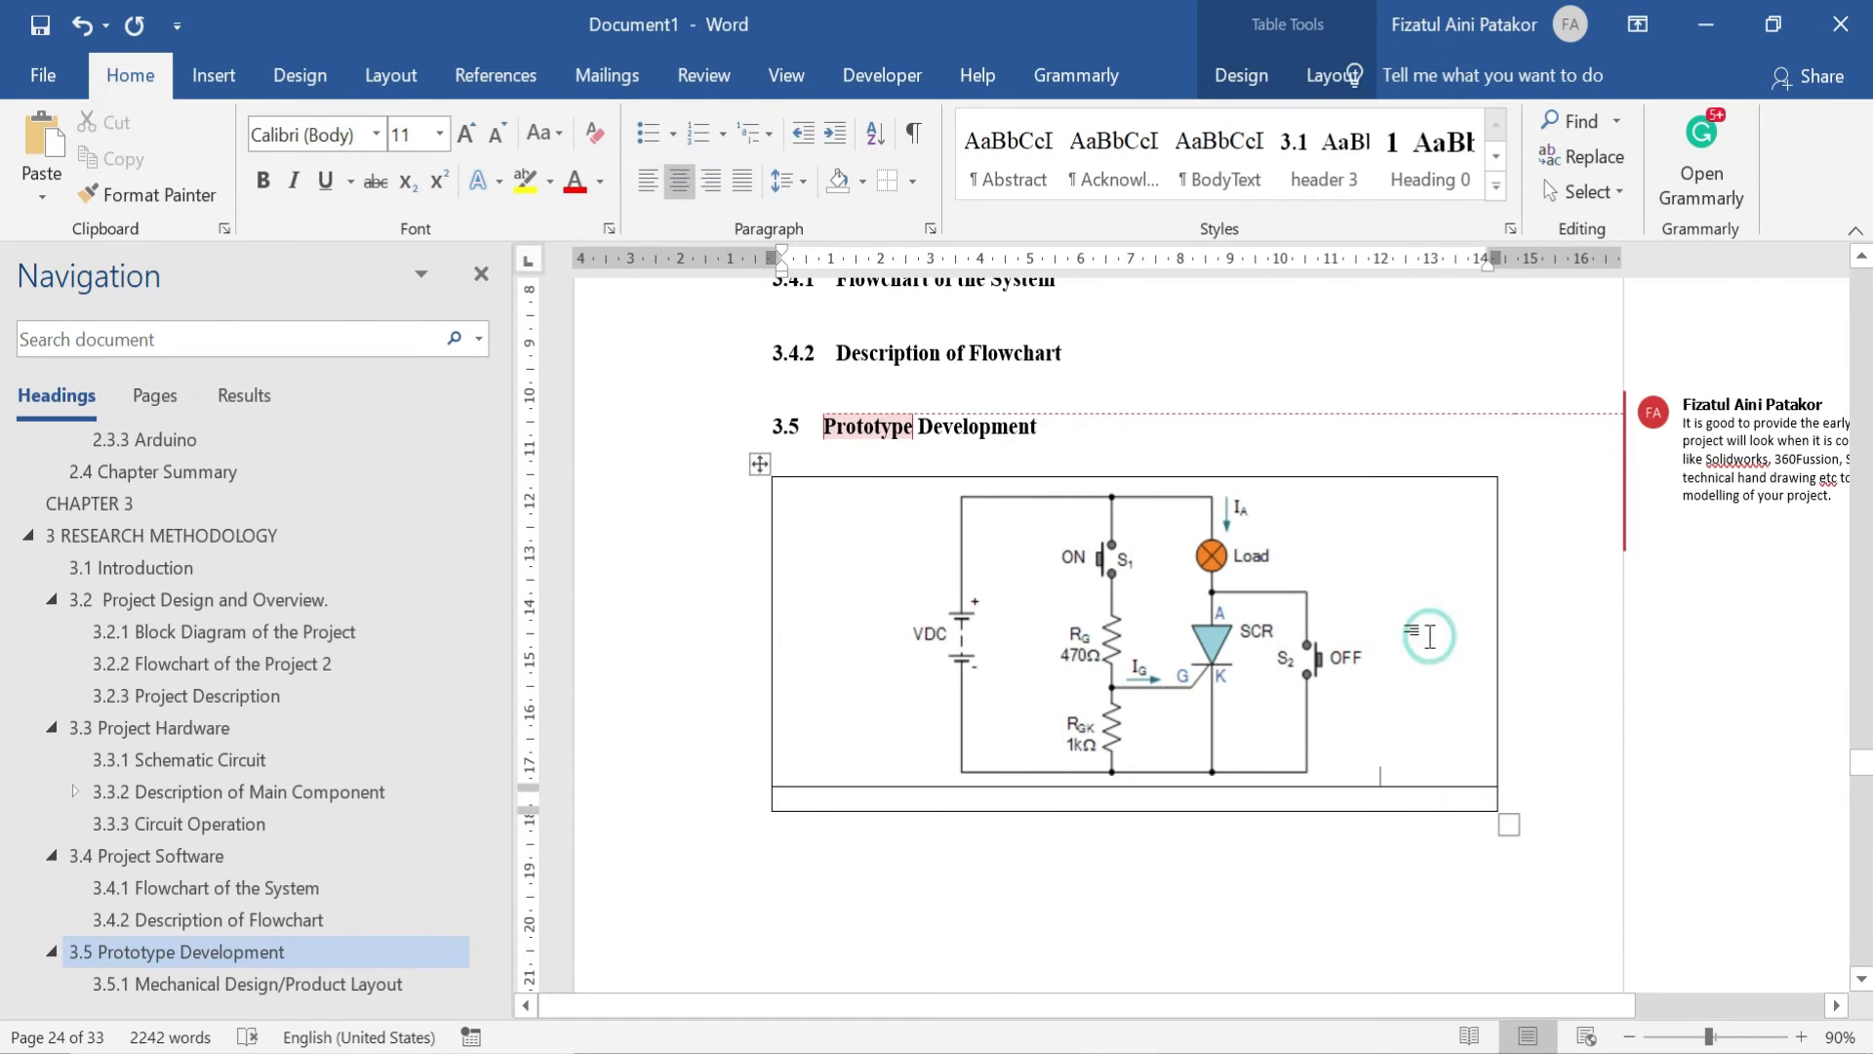
Copy the figure label and number from the Front view caption into the new table's second row and add ": Thyristor switching circuit"
{"action": "scroll", "coordinate": [1429, 636], "scroll_direction": "down", "scroll_amount": 10}
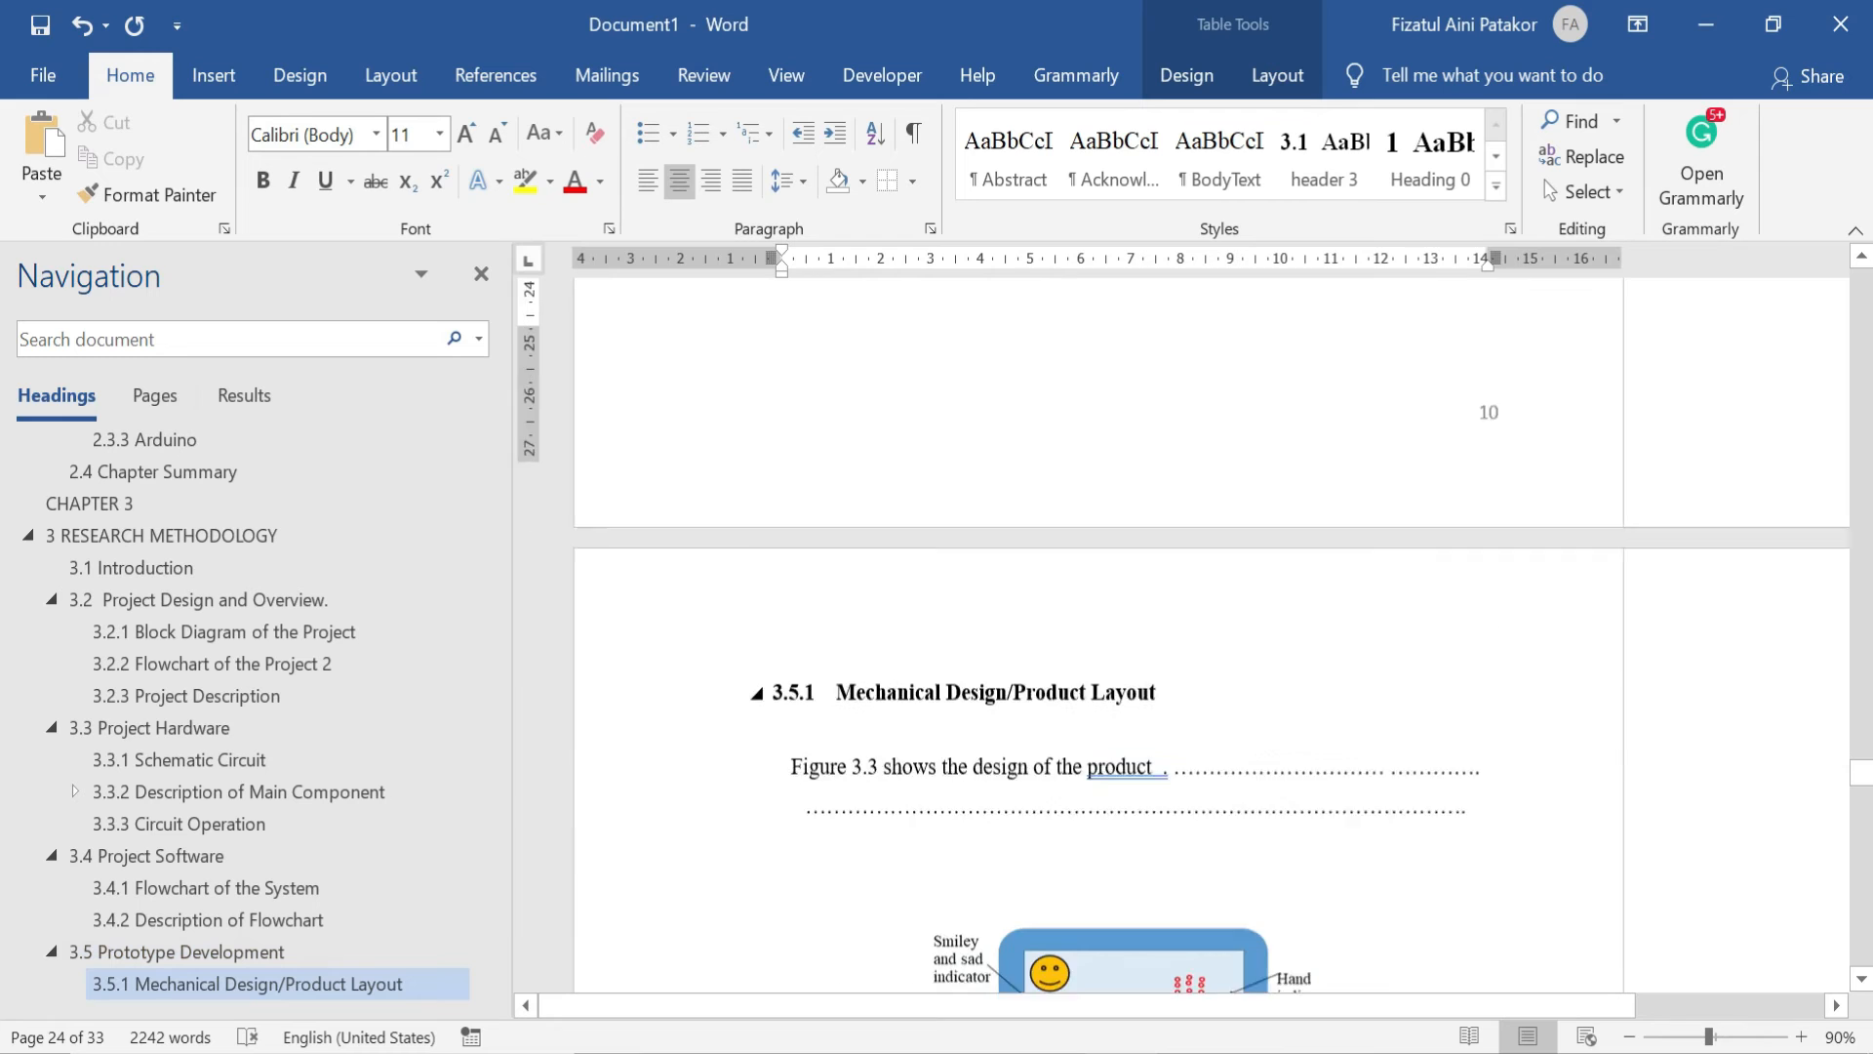
{"action": "left_click_drag", "start_coordinate": [976, 715], "coordinate": [1068, 715]}
{"action": "key", "text": "ctrl+c"}
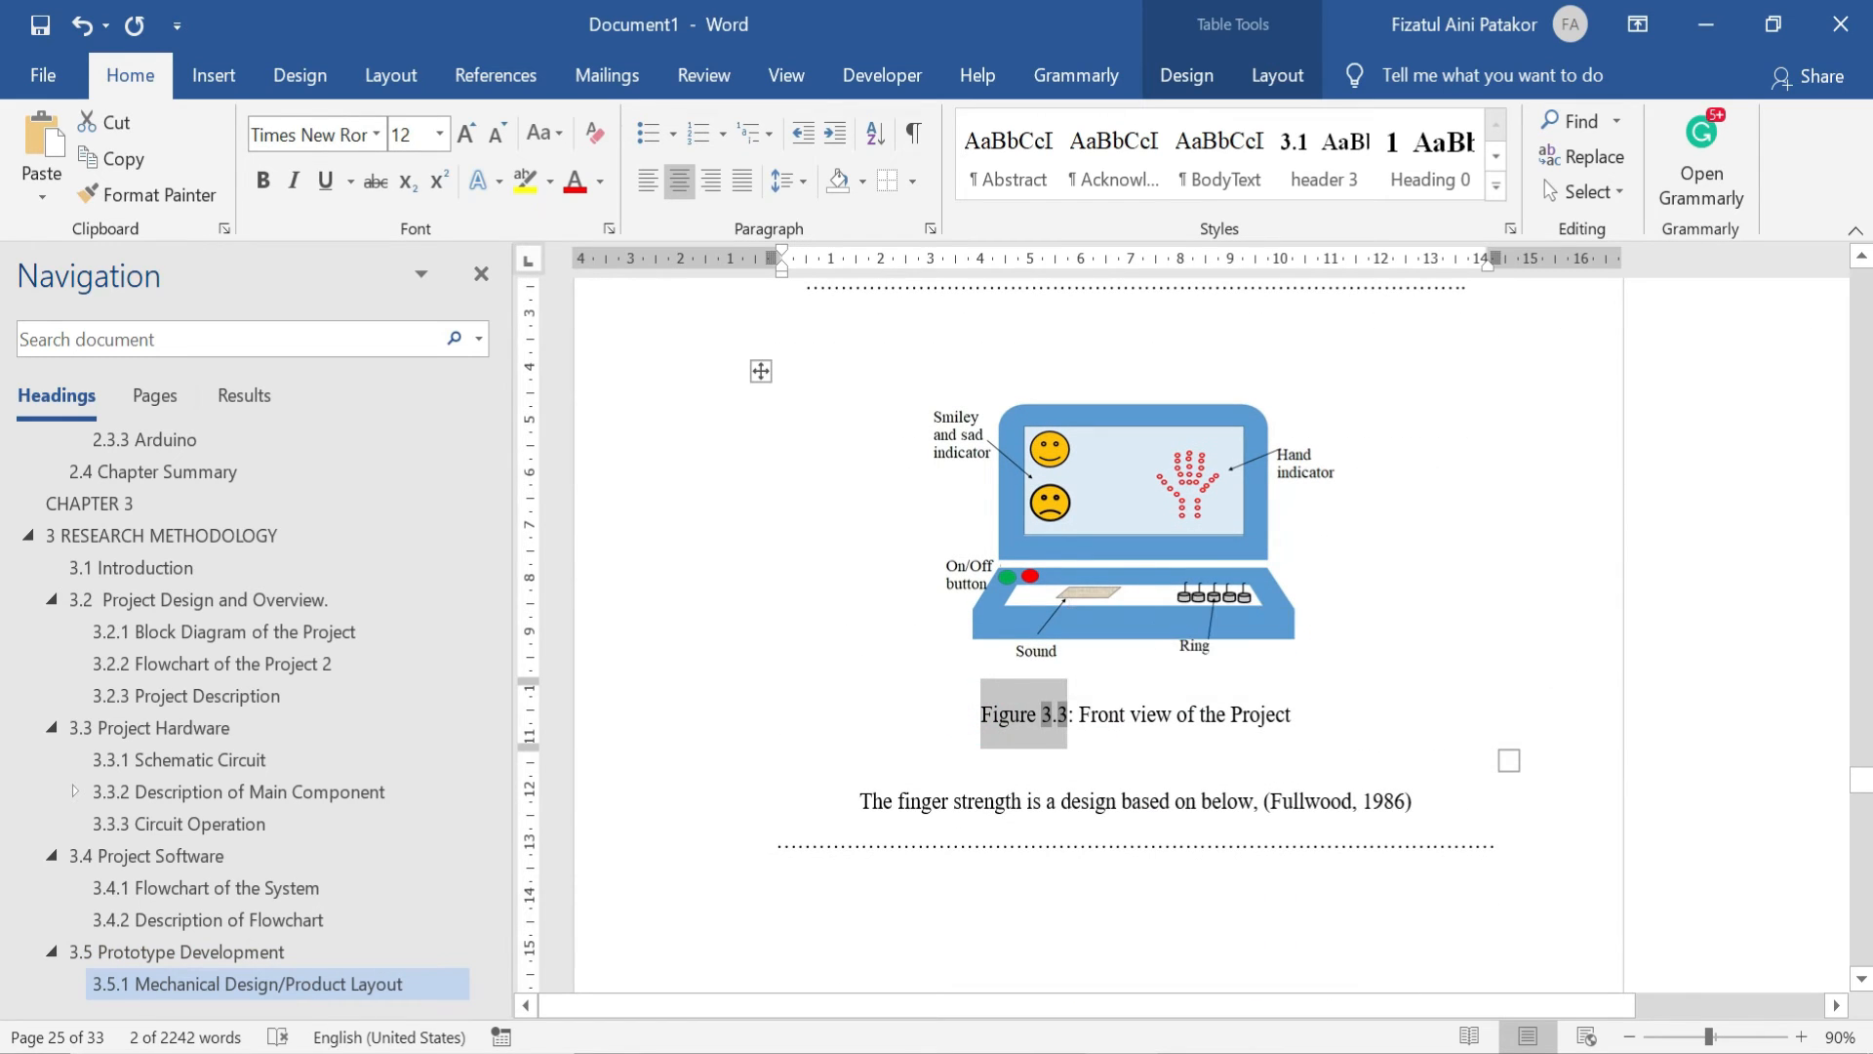
{"action": "scroll", "coordinate": [1107, 683], "scroll_direction": "up", "scroll_amount": 10}
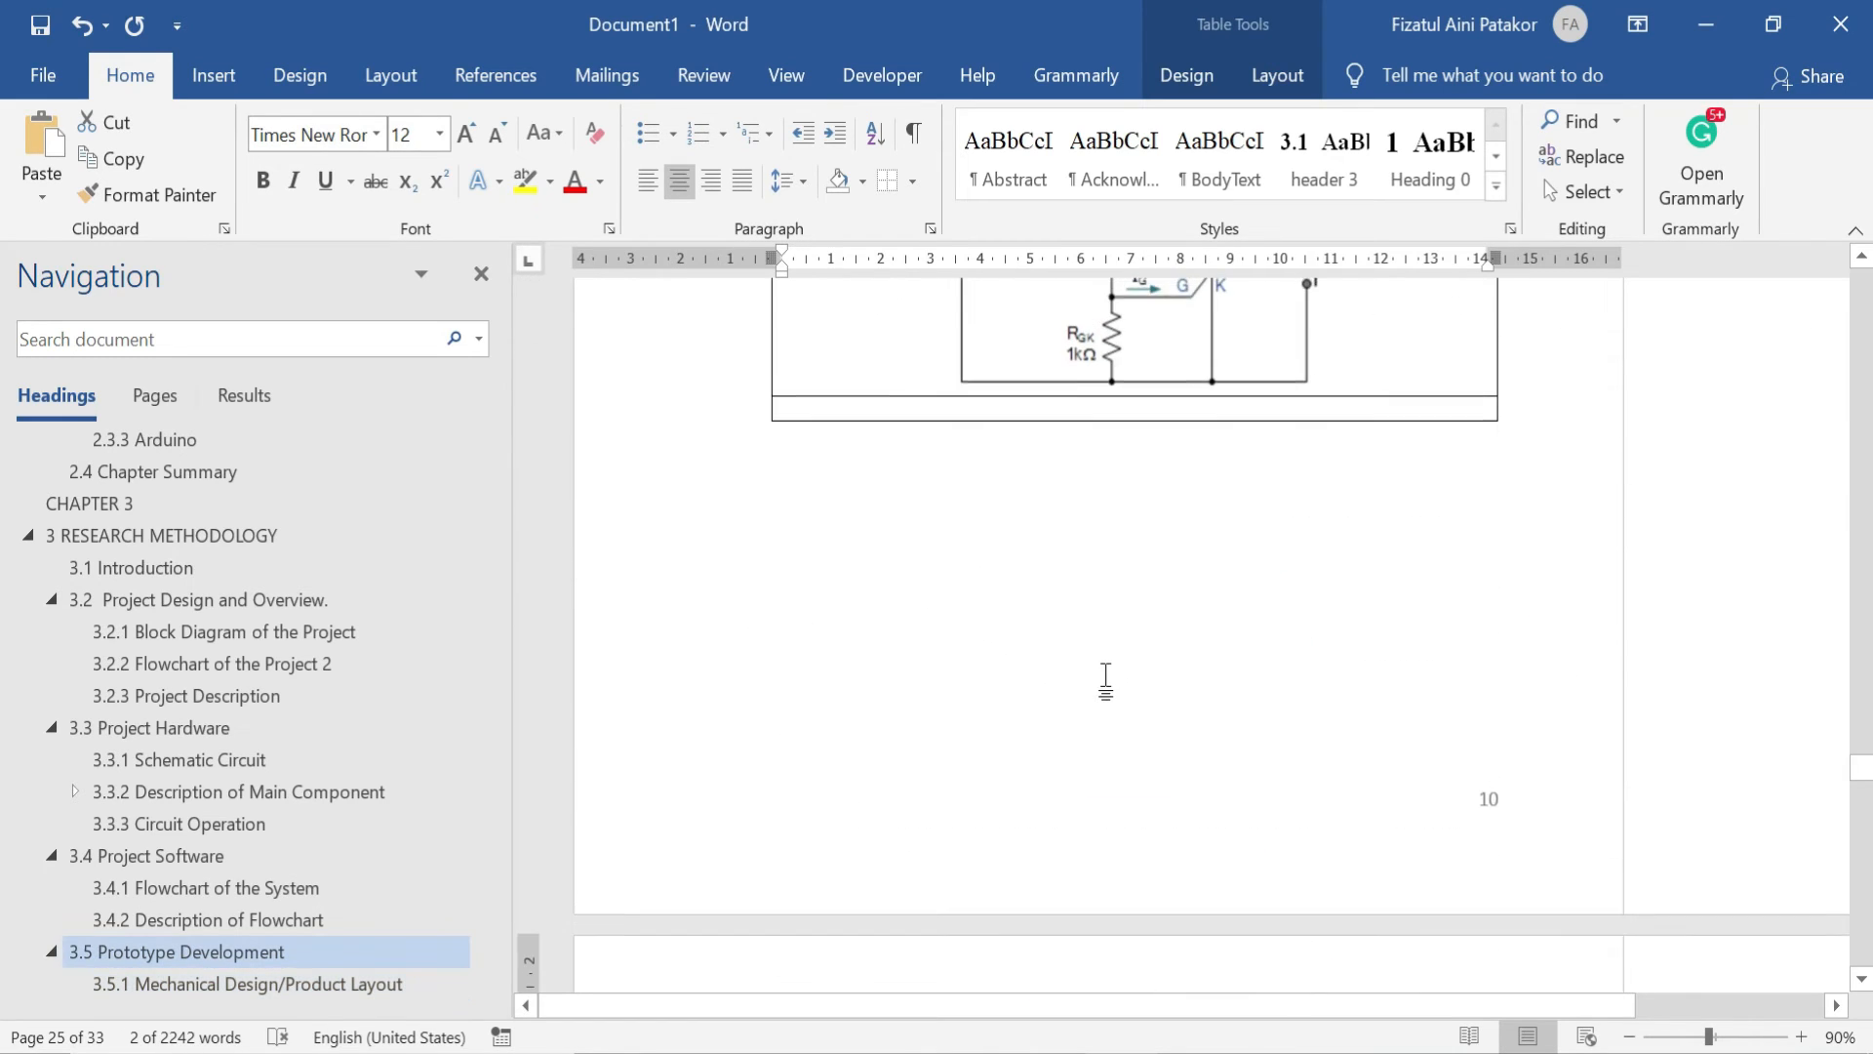
{"action": "left_click", "coordinate": [1088, 667]}
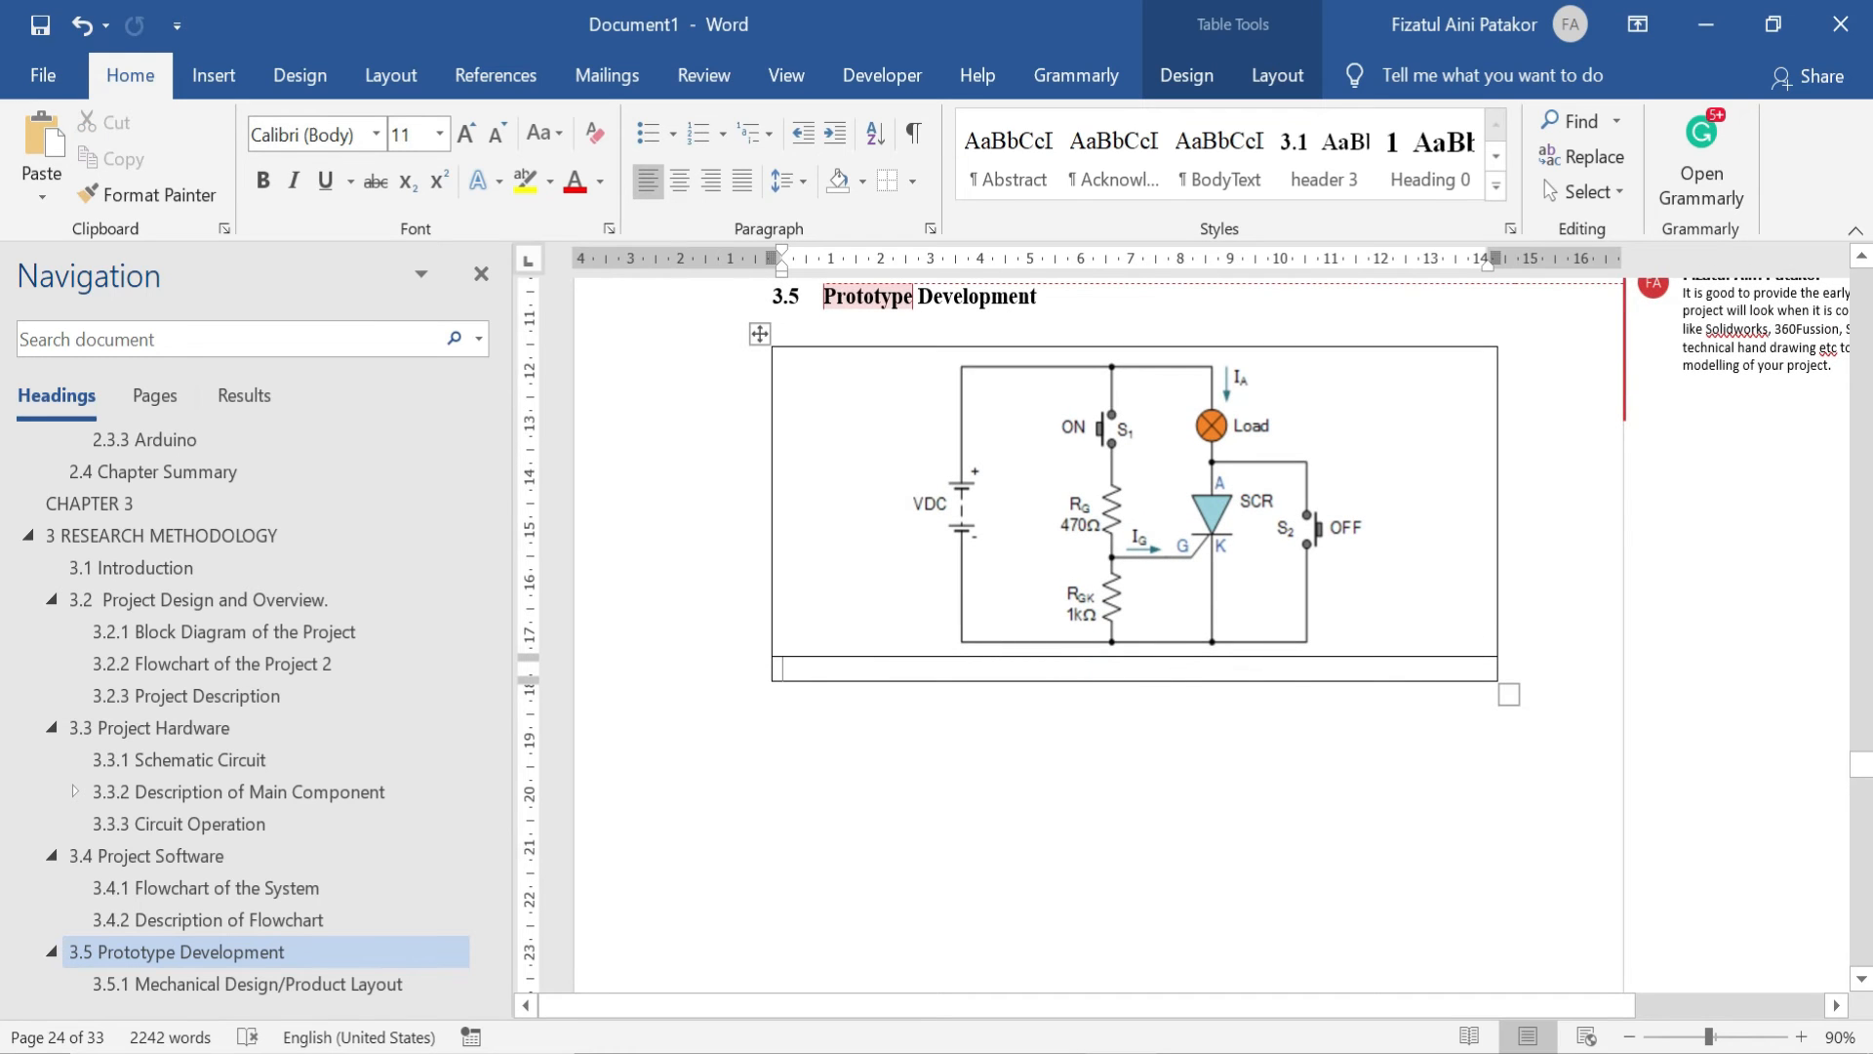
{"action": "key", "text": "ctrl+v"}
{"action": "type", "text": ":"}
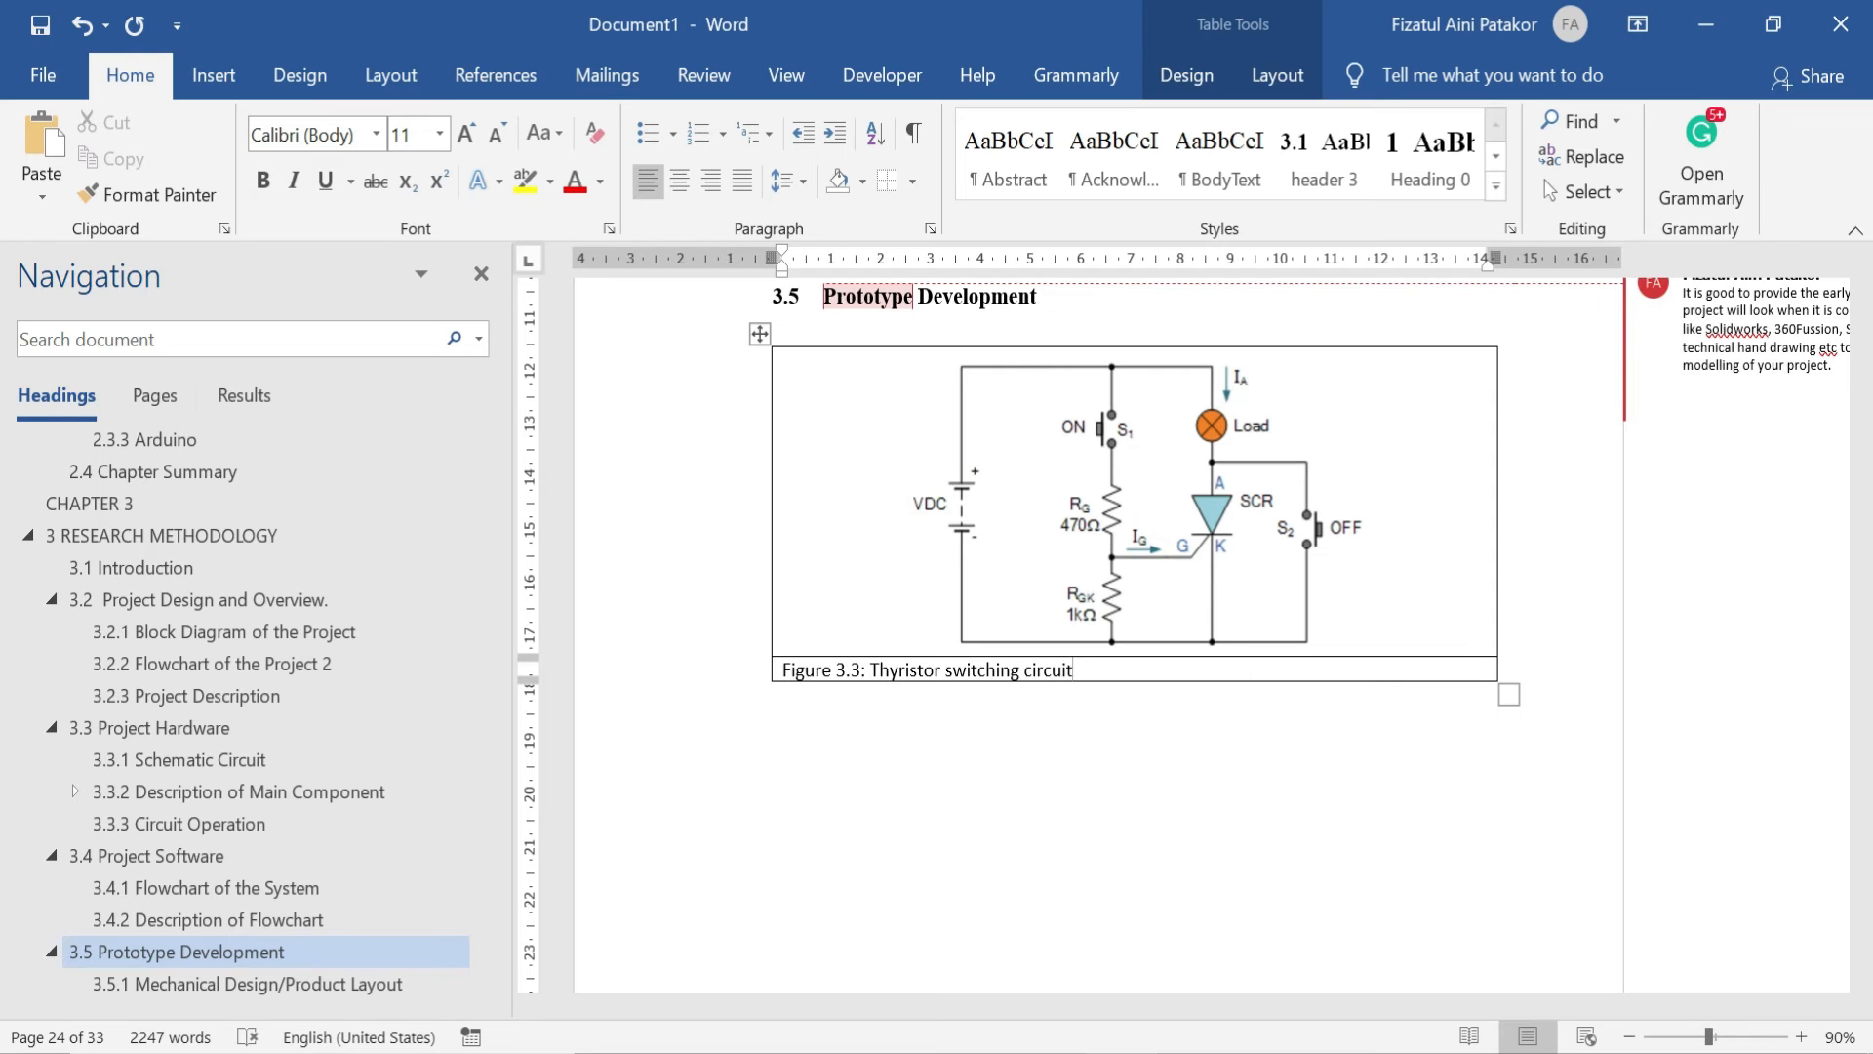
Apply the Caption style to the whole "Thyristor switching circuit" caption in the table's second row
{"action": "left_click_drag", "start_coordinate": [1073, 669], "coordinate": [782, 669]}
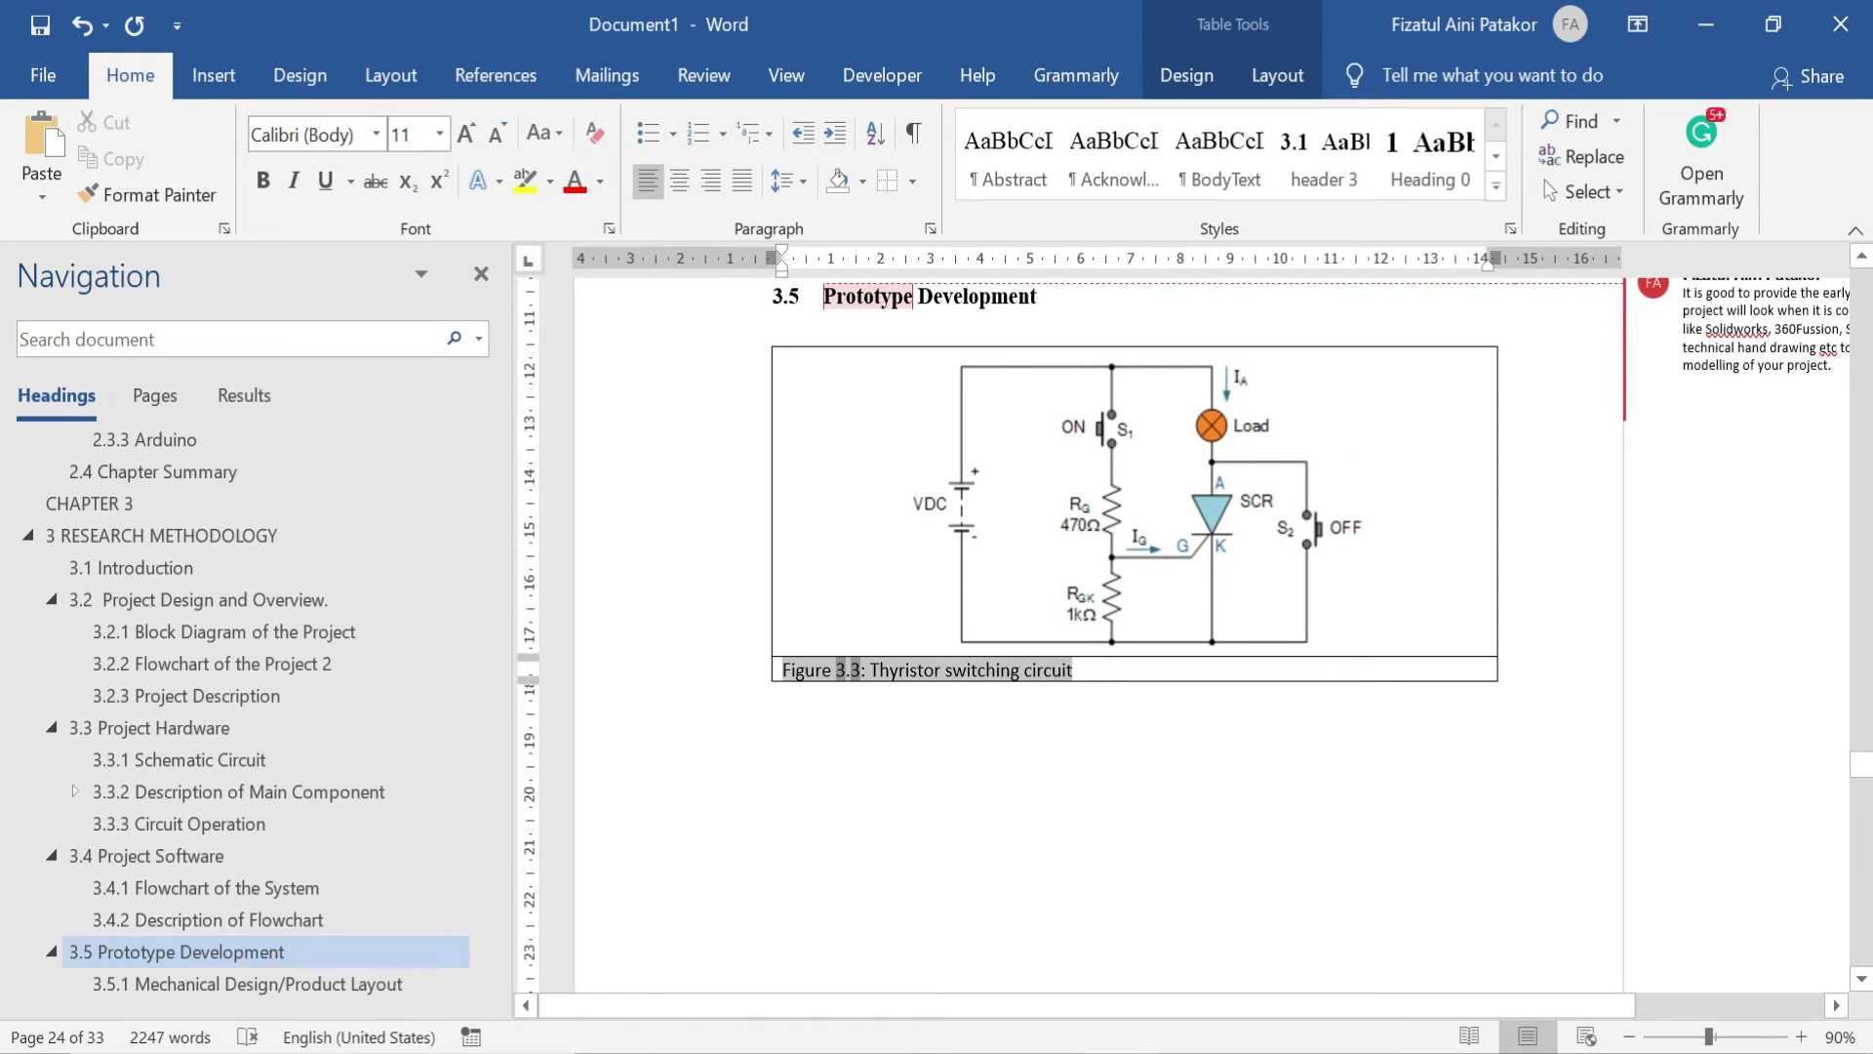
{"action": "left_click", "coordinate": [1496, 185]}
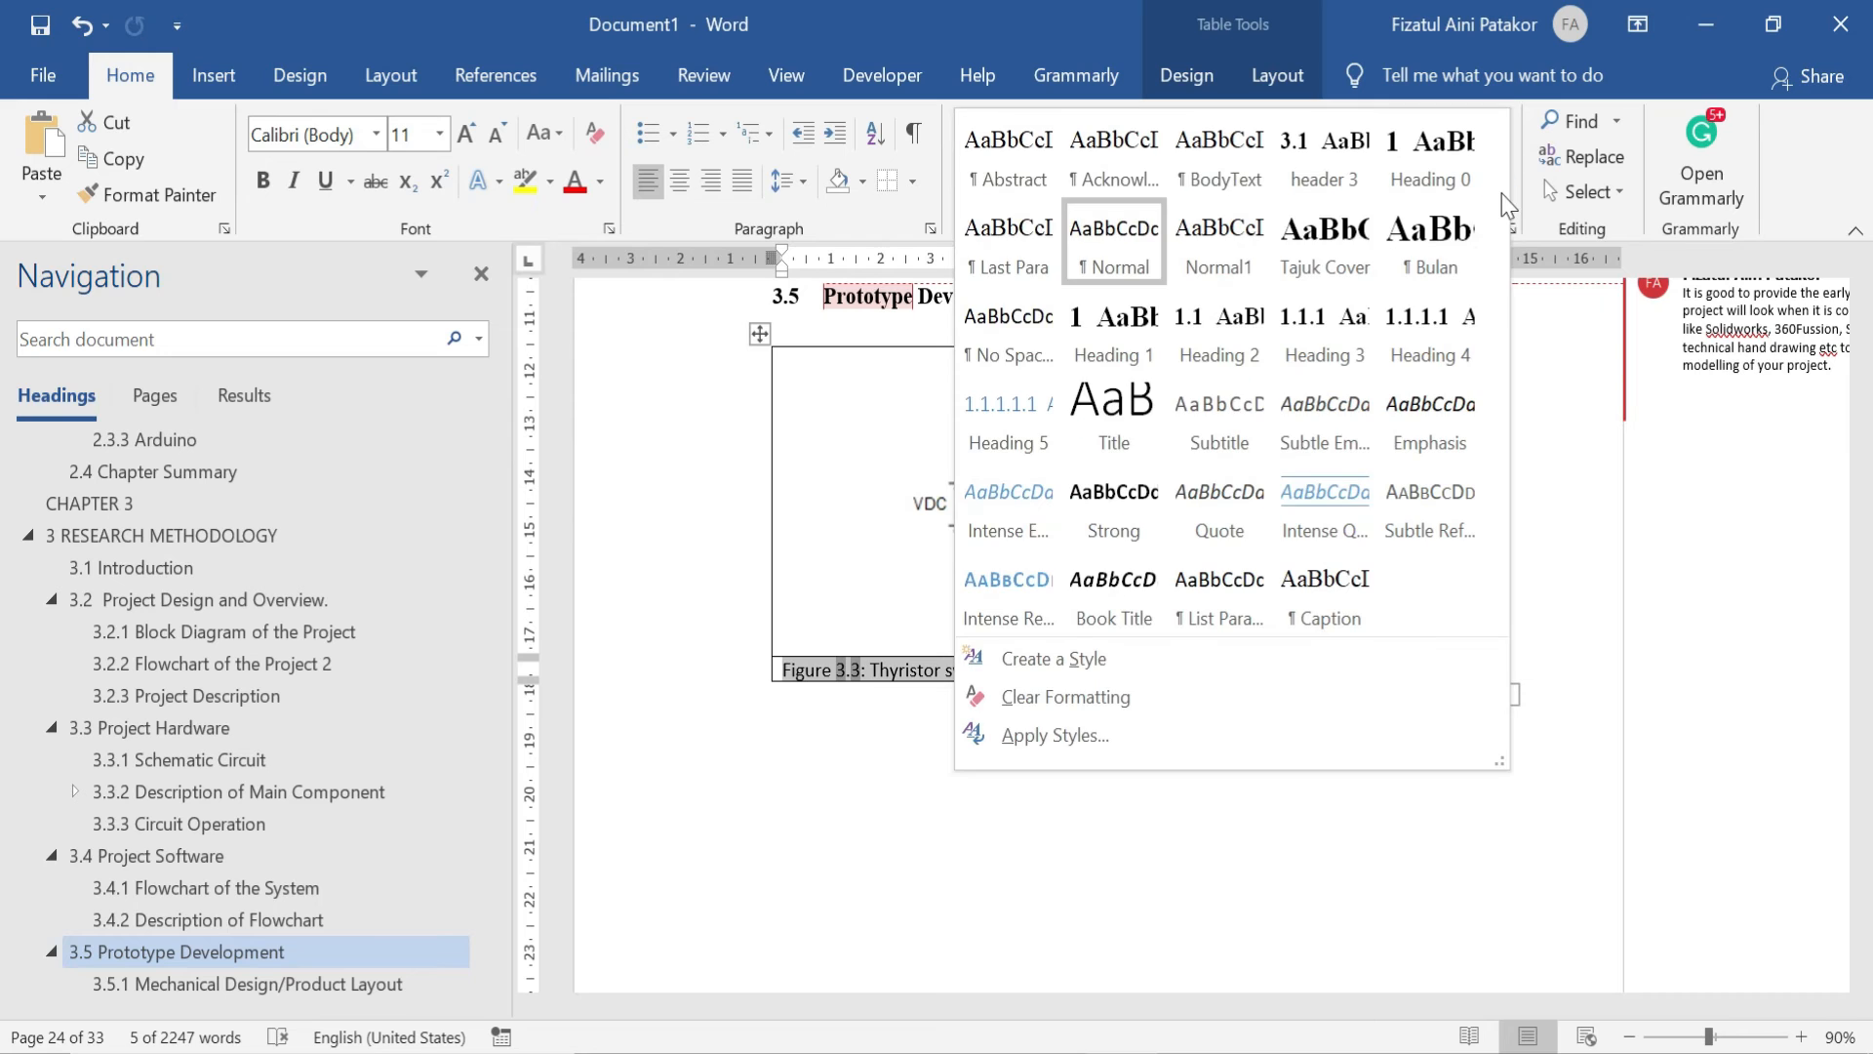
{"action": "left_click", "coordinate": [1351, 600]}
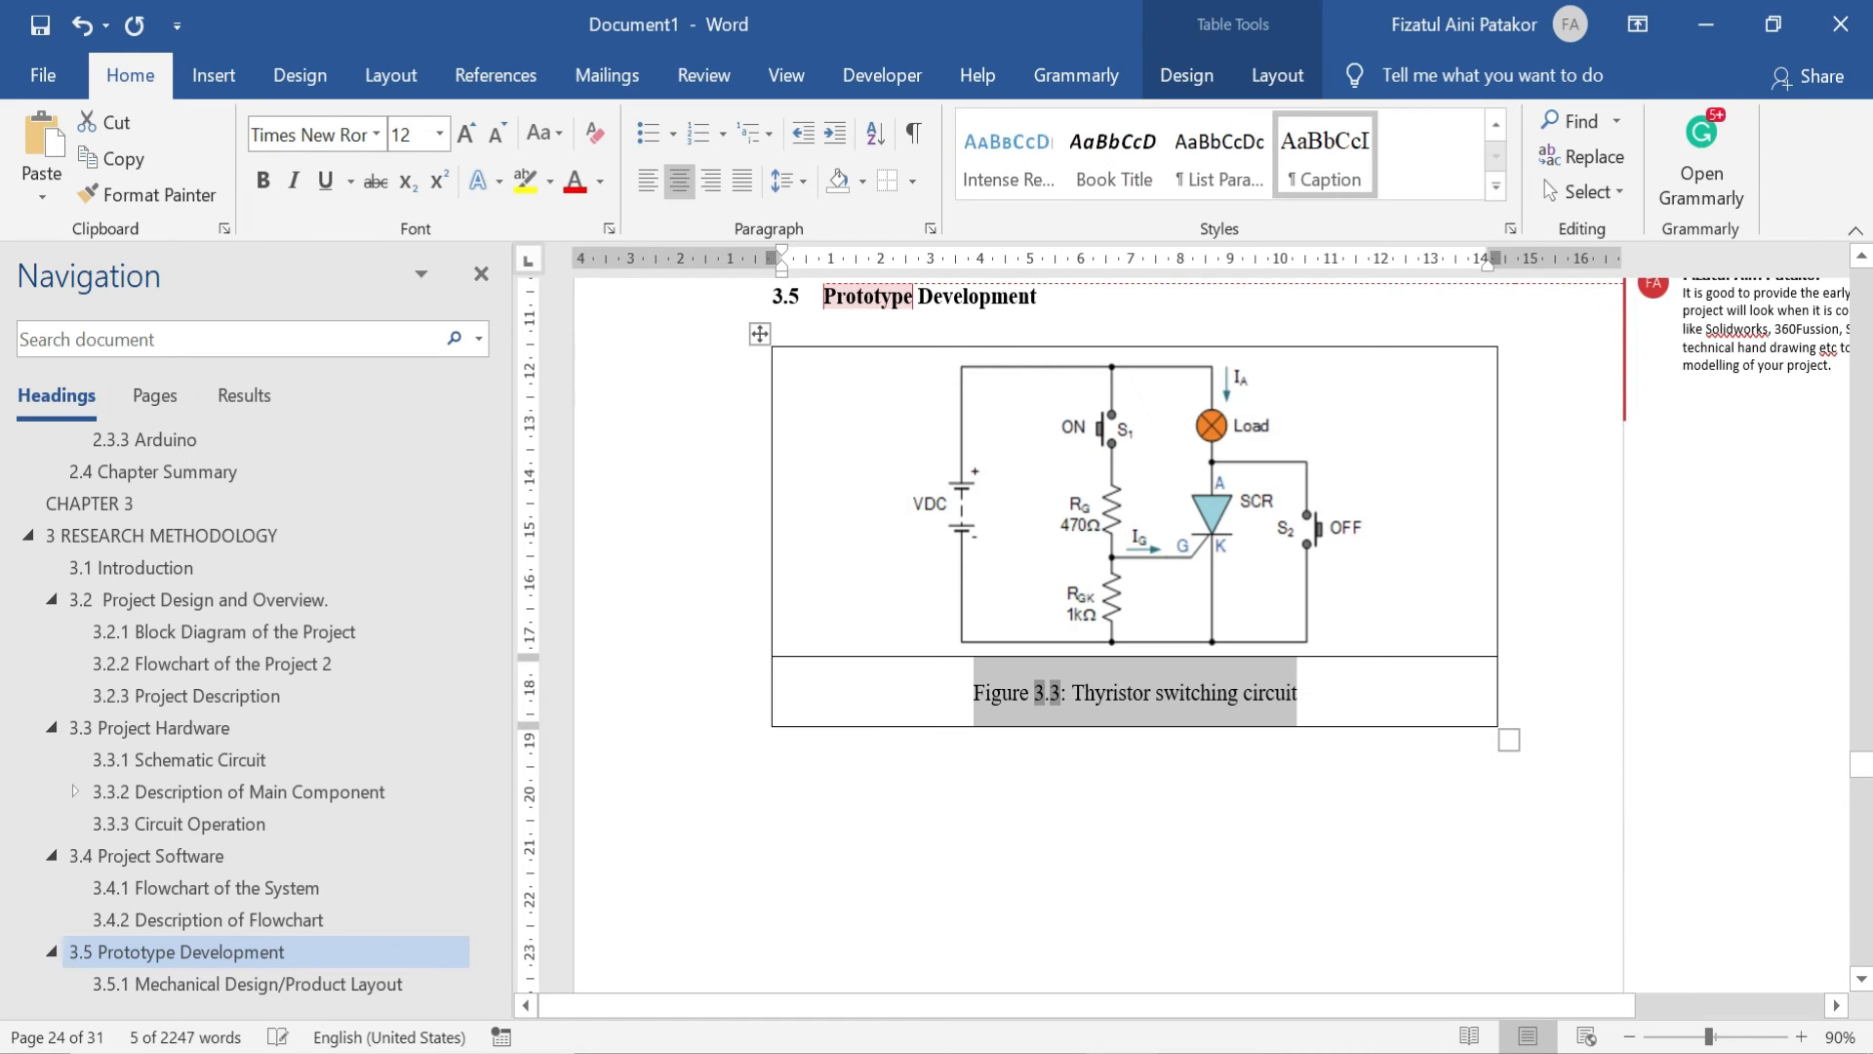
Remove the space before the "Thyristor switching circuit" caption paragraph in the table's second row under 3.5 Prototype Development
{"action": "left_click", "coordinate": [1312, 693]}
{"action": "left_click", "coordinate": [1180, 688]}
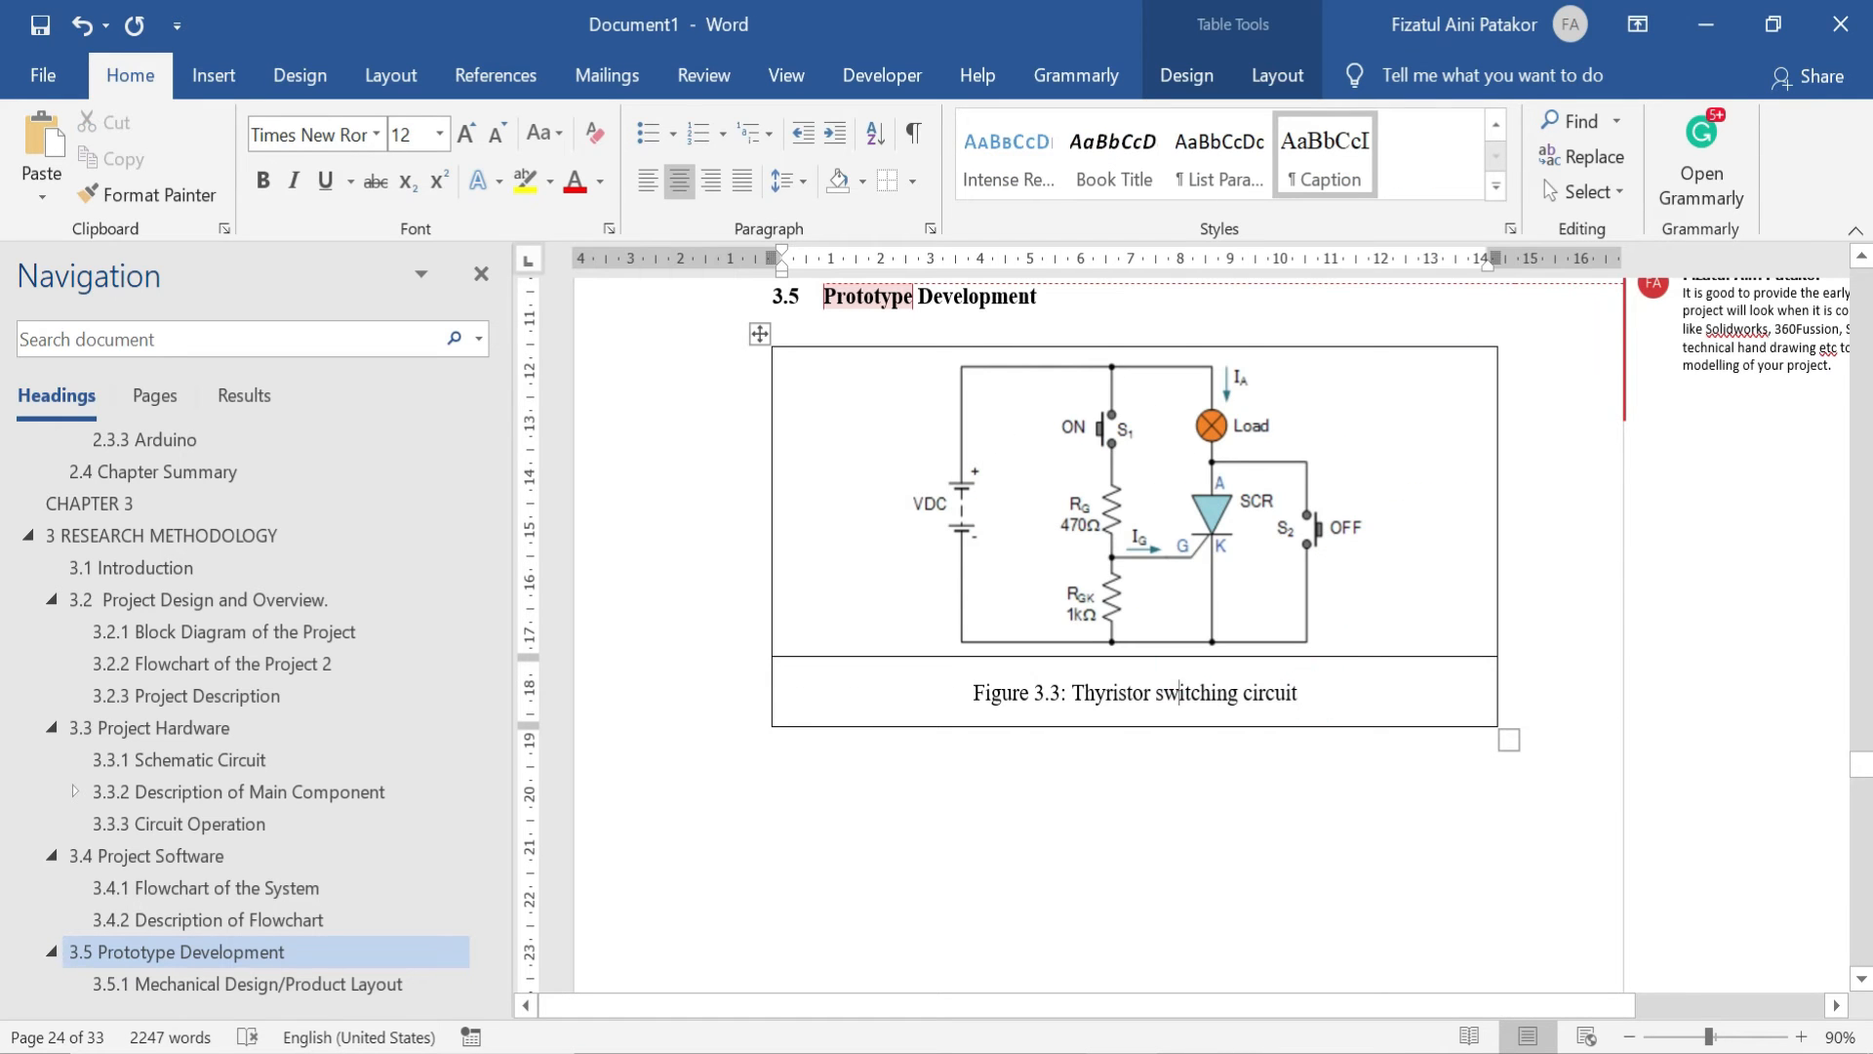
{"action": "left_click_drag", "start_coordinate": [1312, 685], "coordinate": [972, 693]}
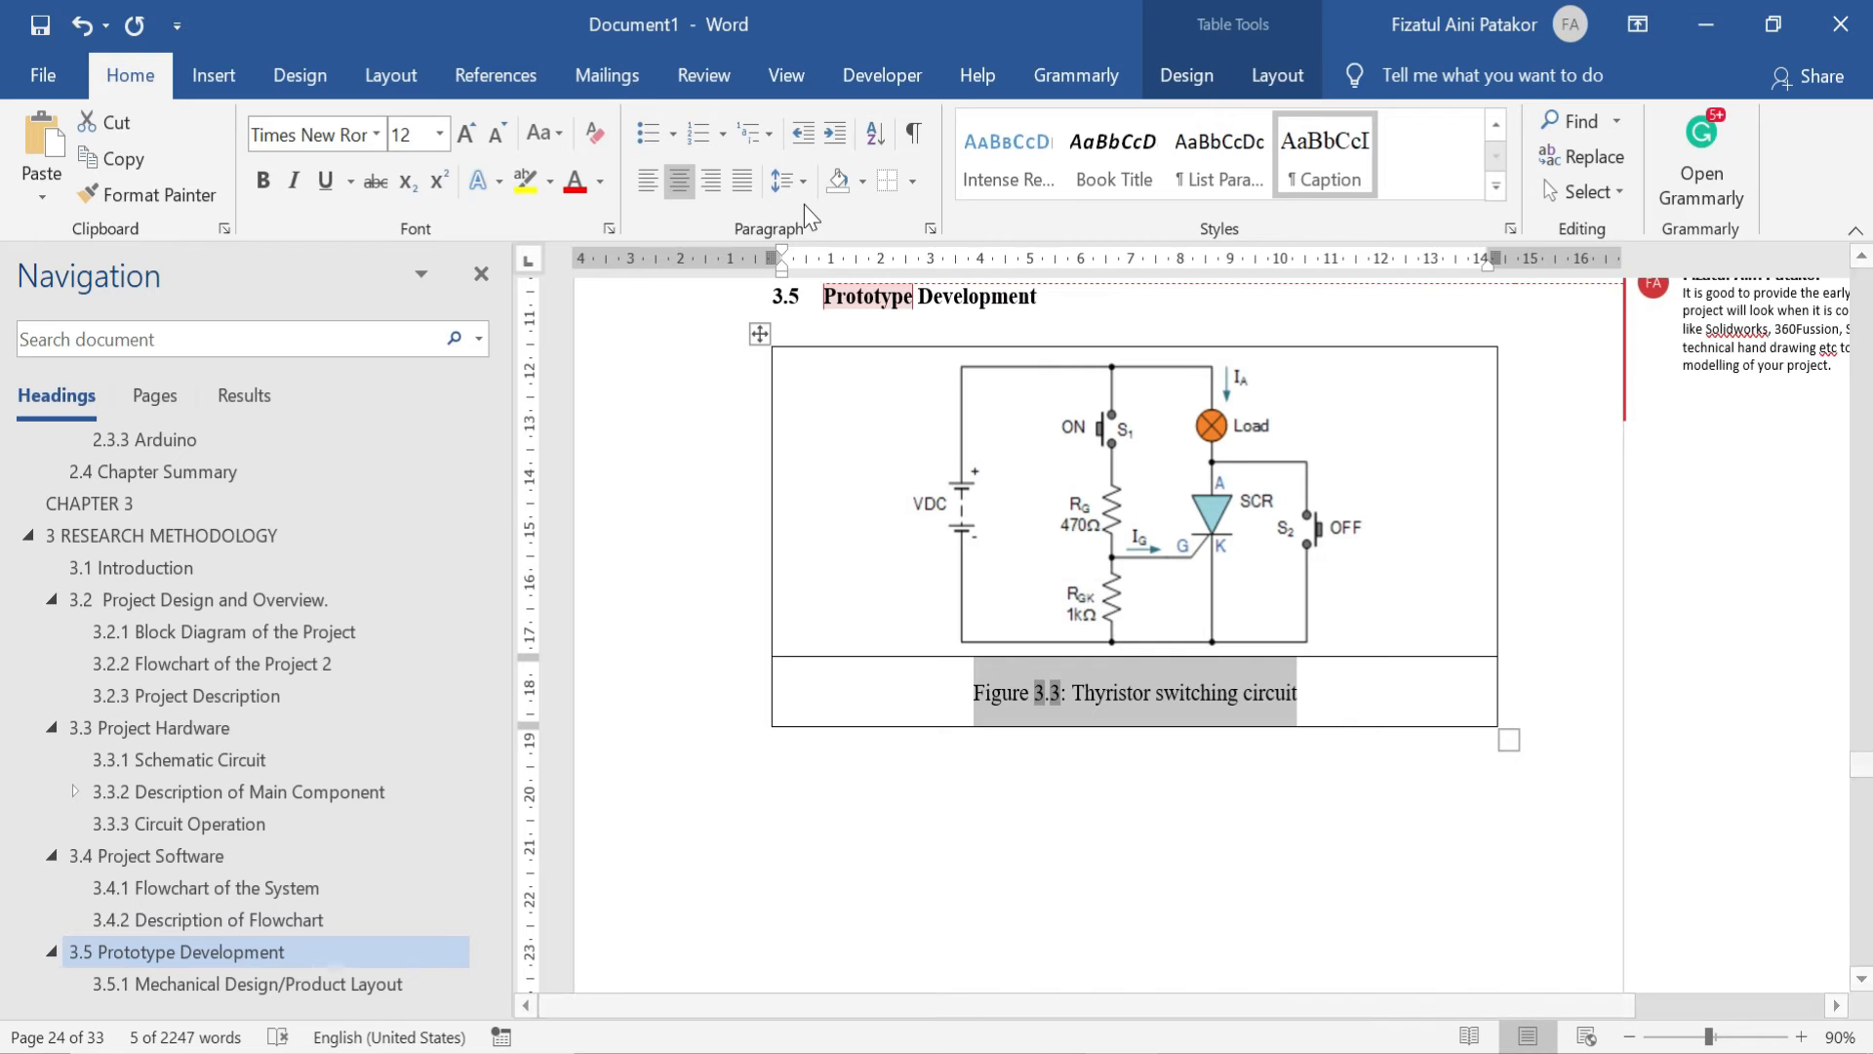
{"action": "left_click", "coordinate": [788, 180]}
{"action": "left_click", "coordinate": [841, 481]}
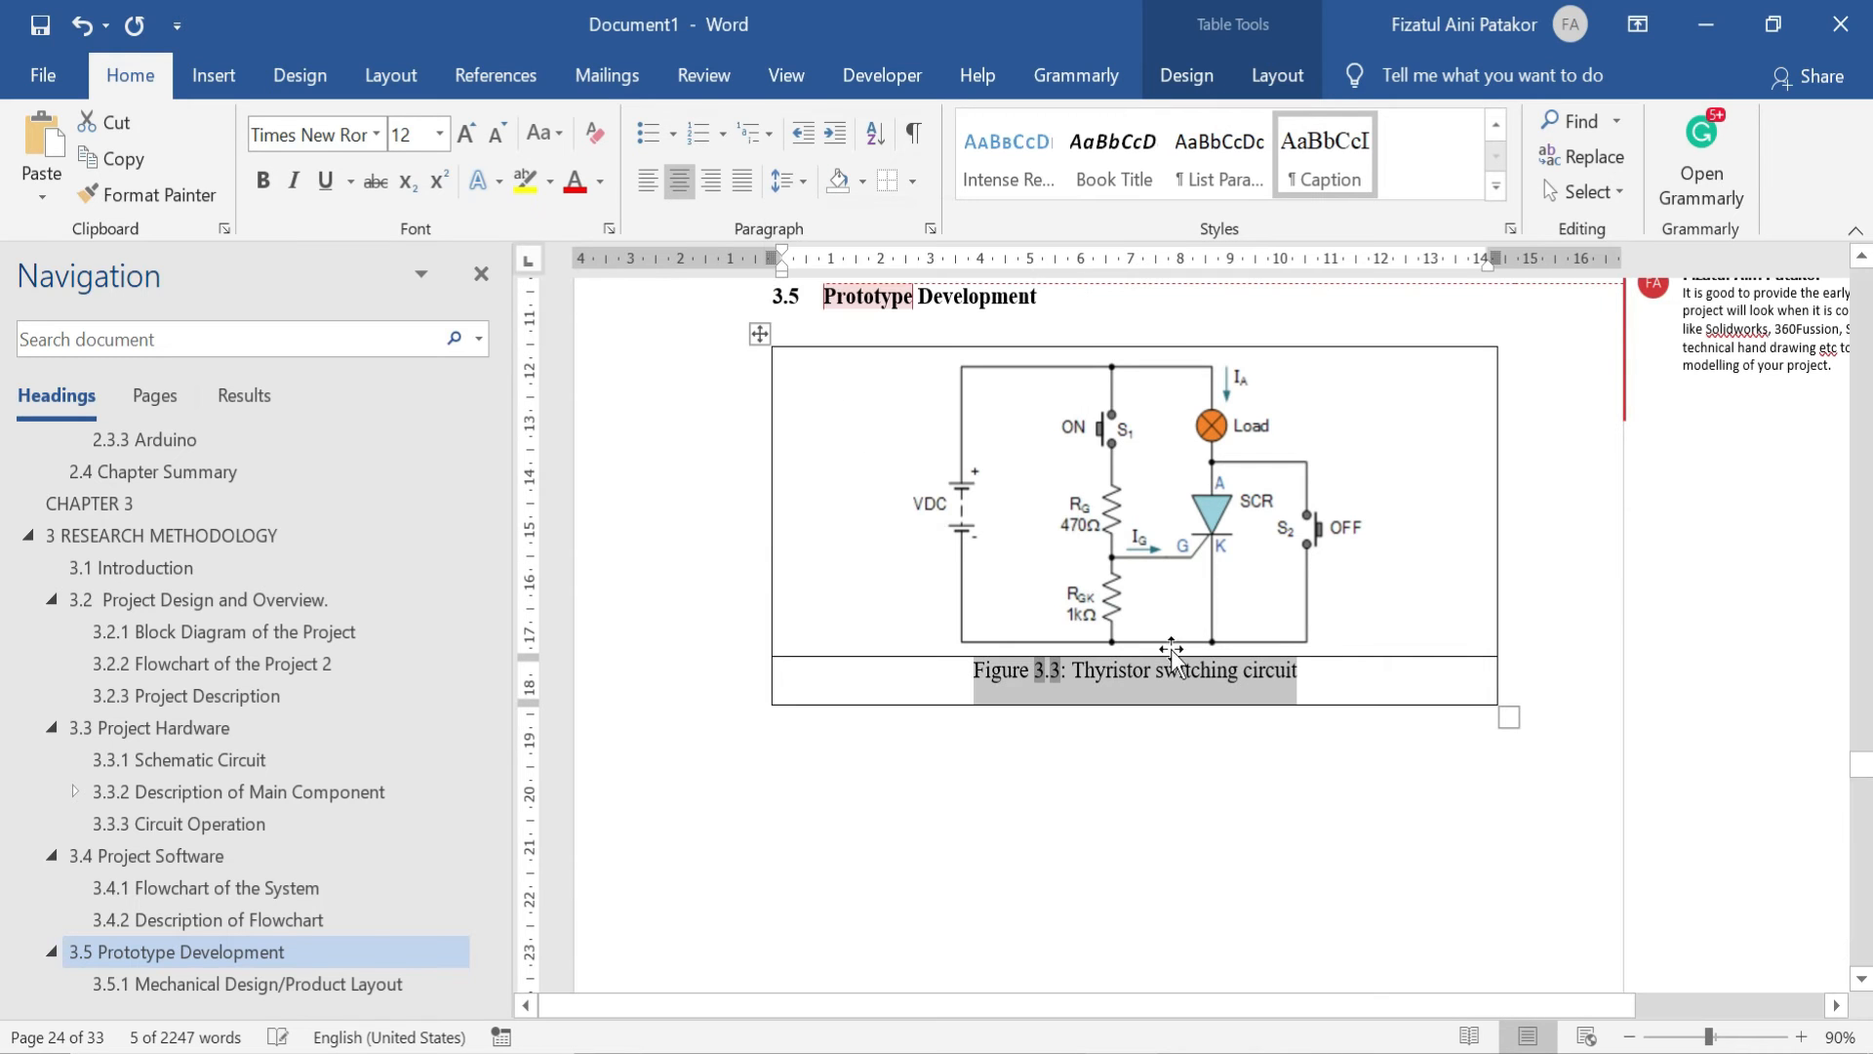
{"action": "left_click", "coordinate": [1337, 671]}
Update the figure number field in the "Thyristor switching circuit" caption under 3.5 Prototype Development
{"action": "scroll", "coordinate": [1063, 654], "scroll_direction": "up", "scroll_amount": 2}
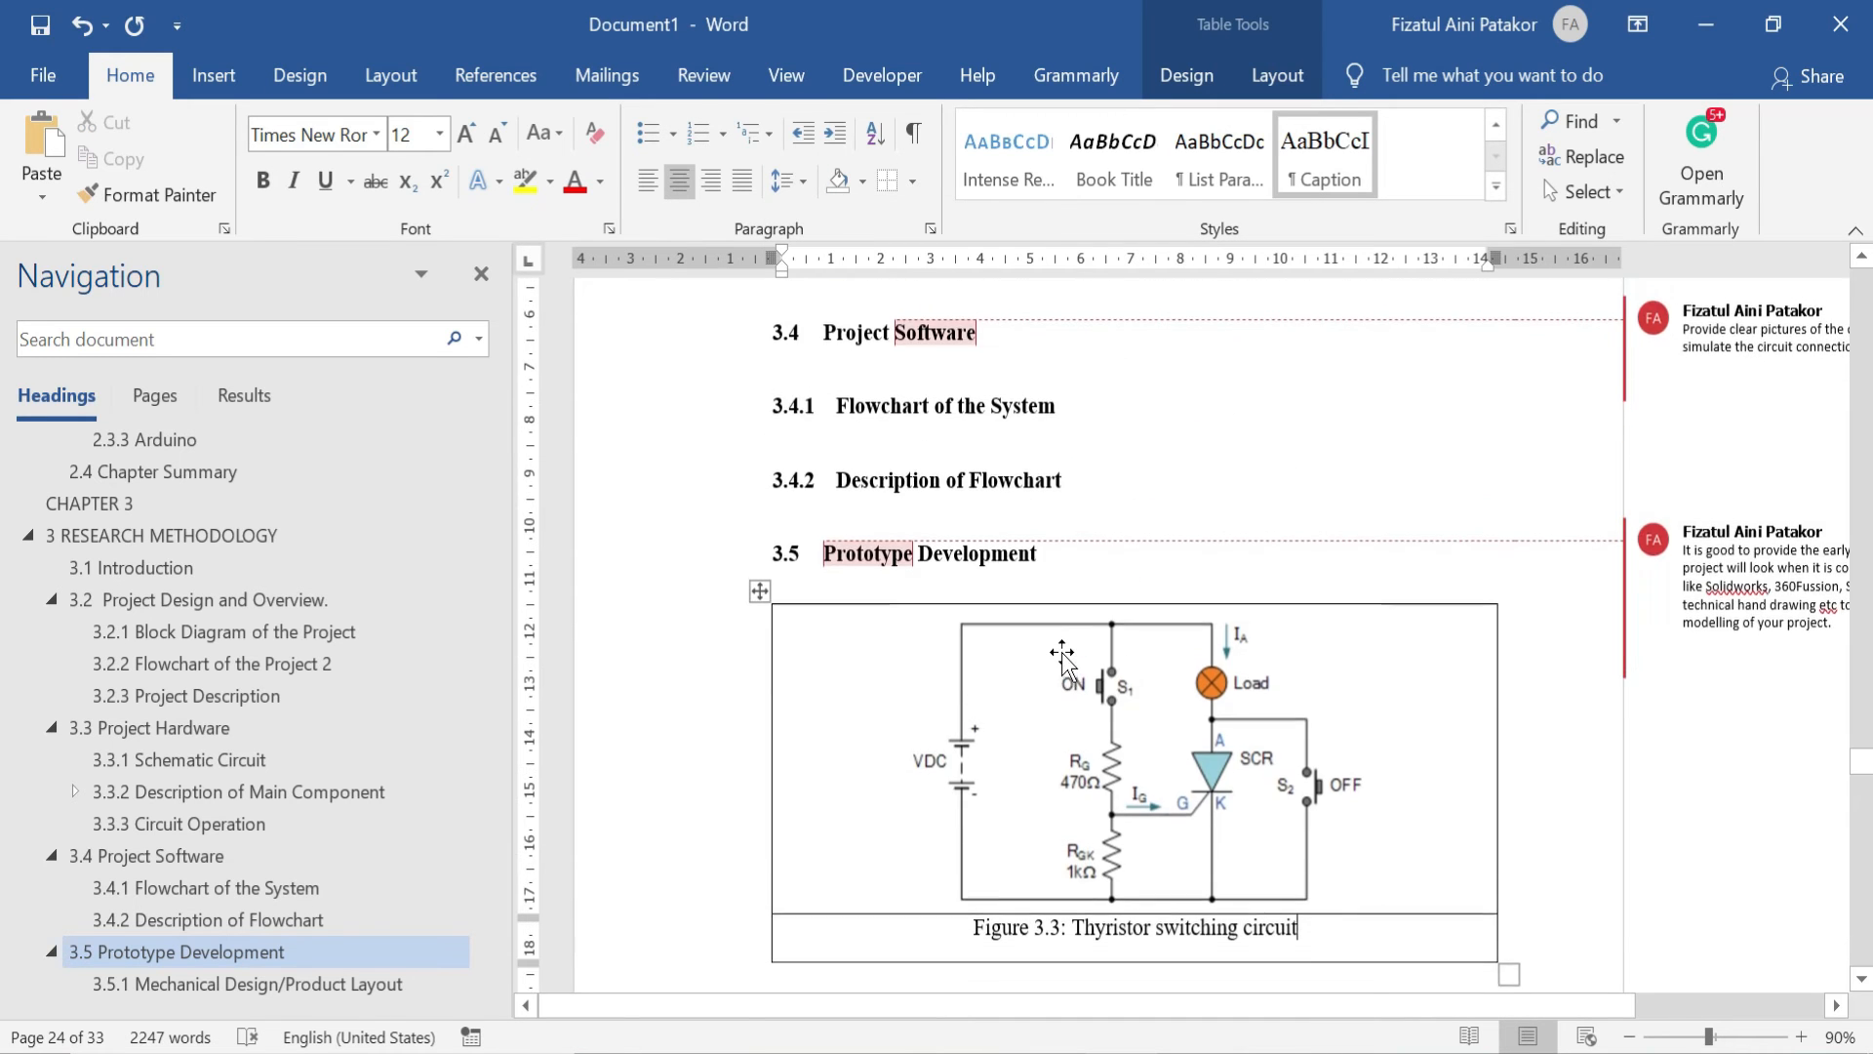
{"action": "scroll", "coordinate": [1063, 653], "scroll_direction": "down", "scroll_amount": 5}
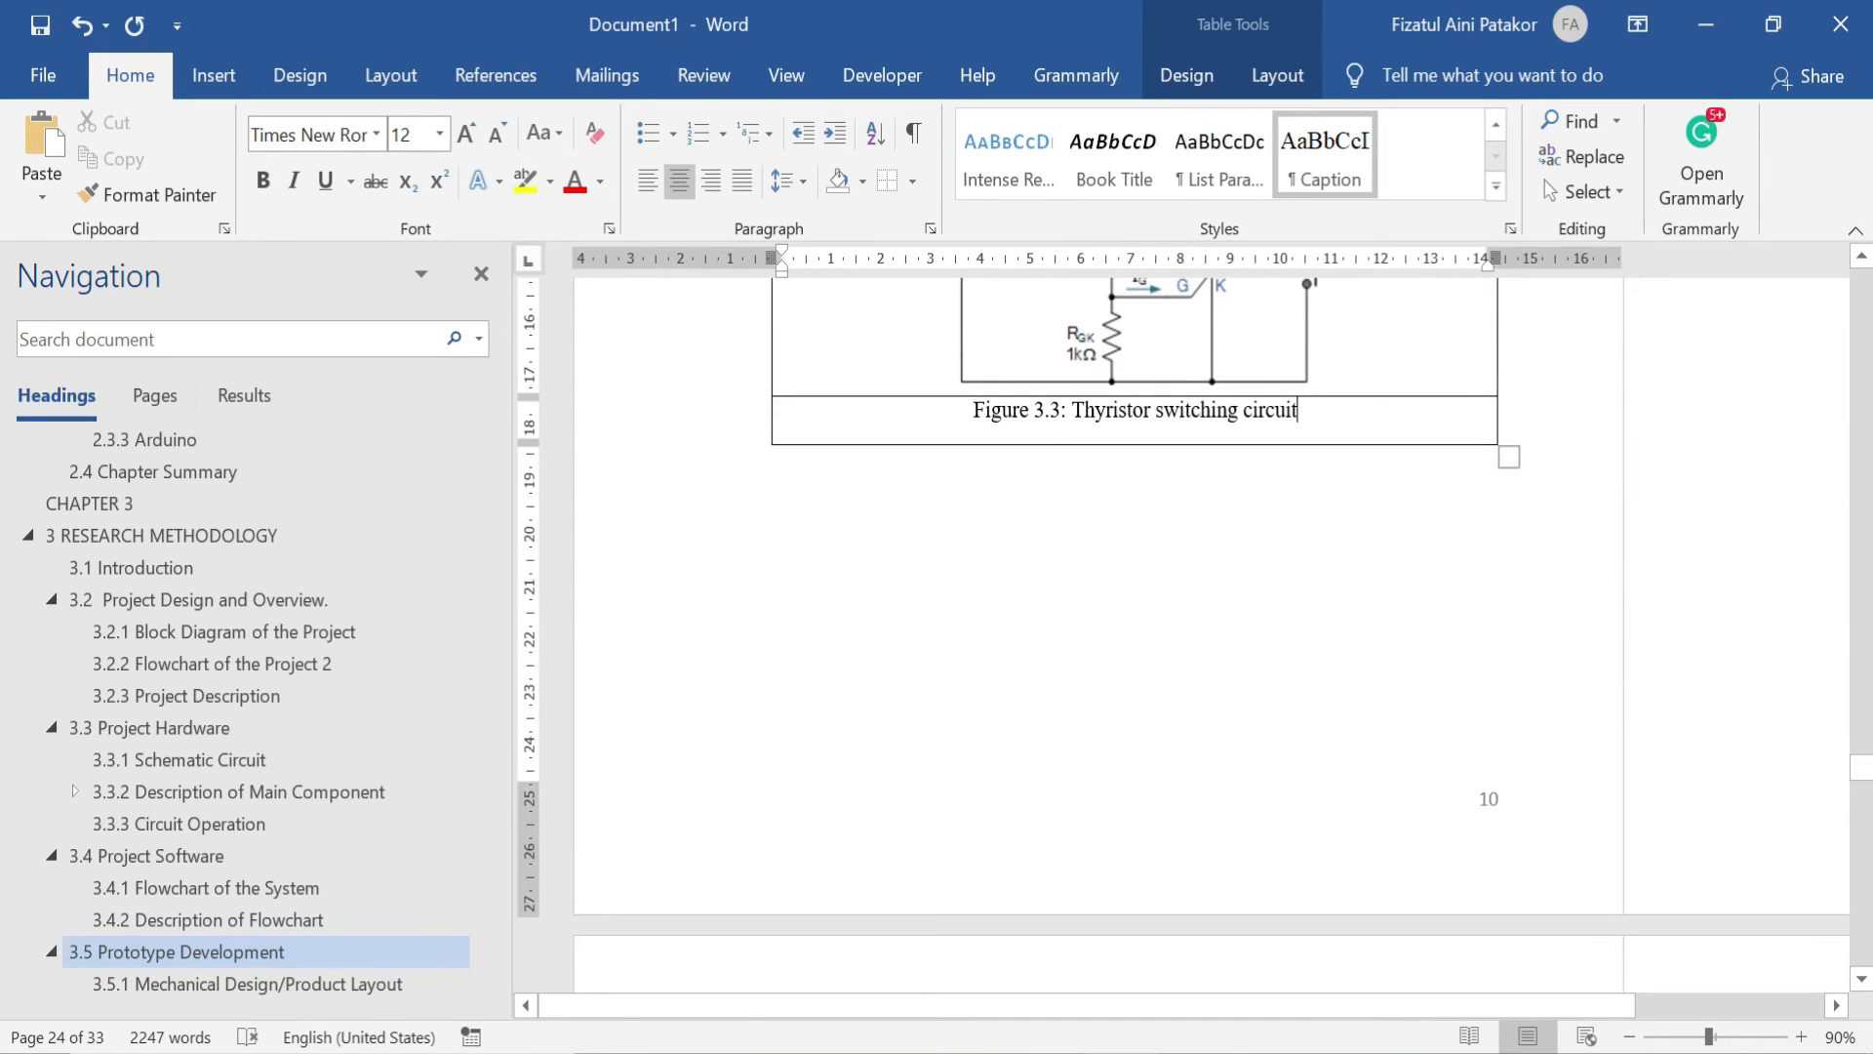
{"action": "scroll", "coordinate": [1063, 654], "scroll_direction": "up", "scroll_amount": 15}
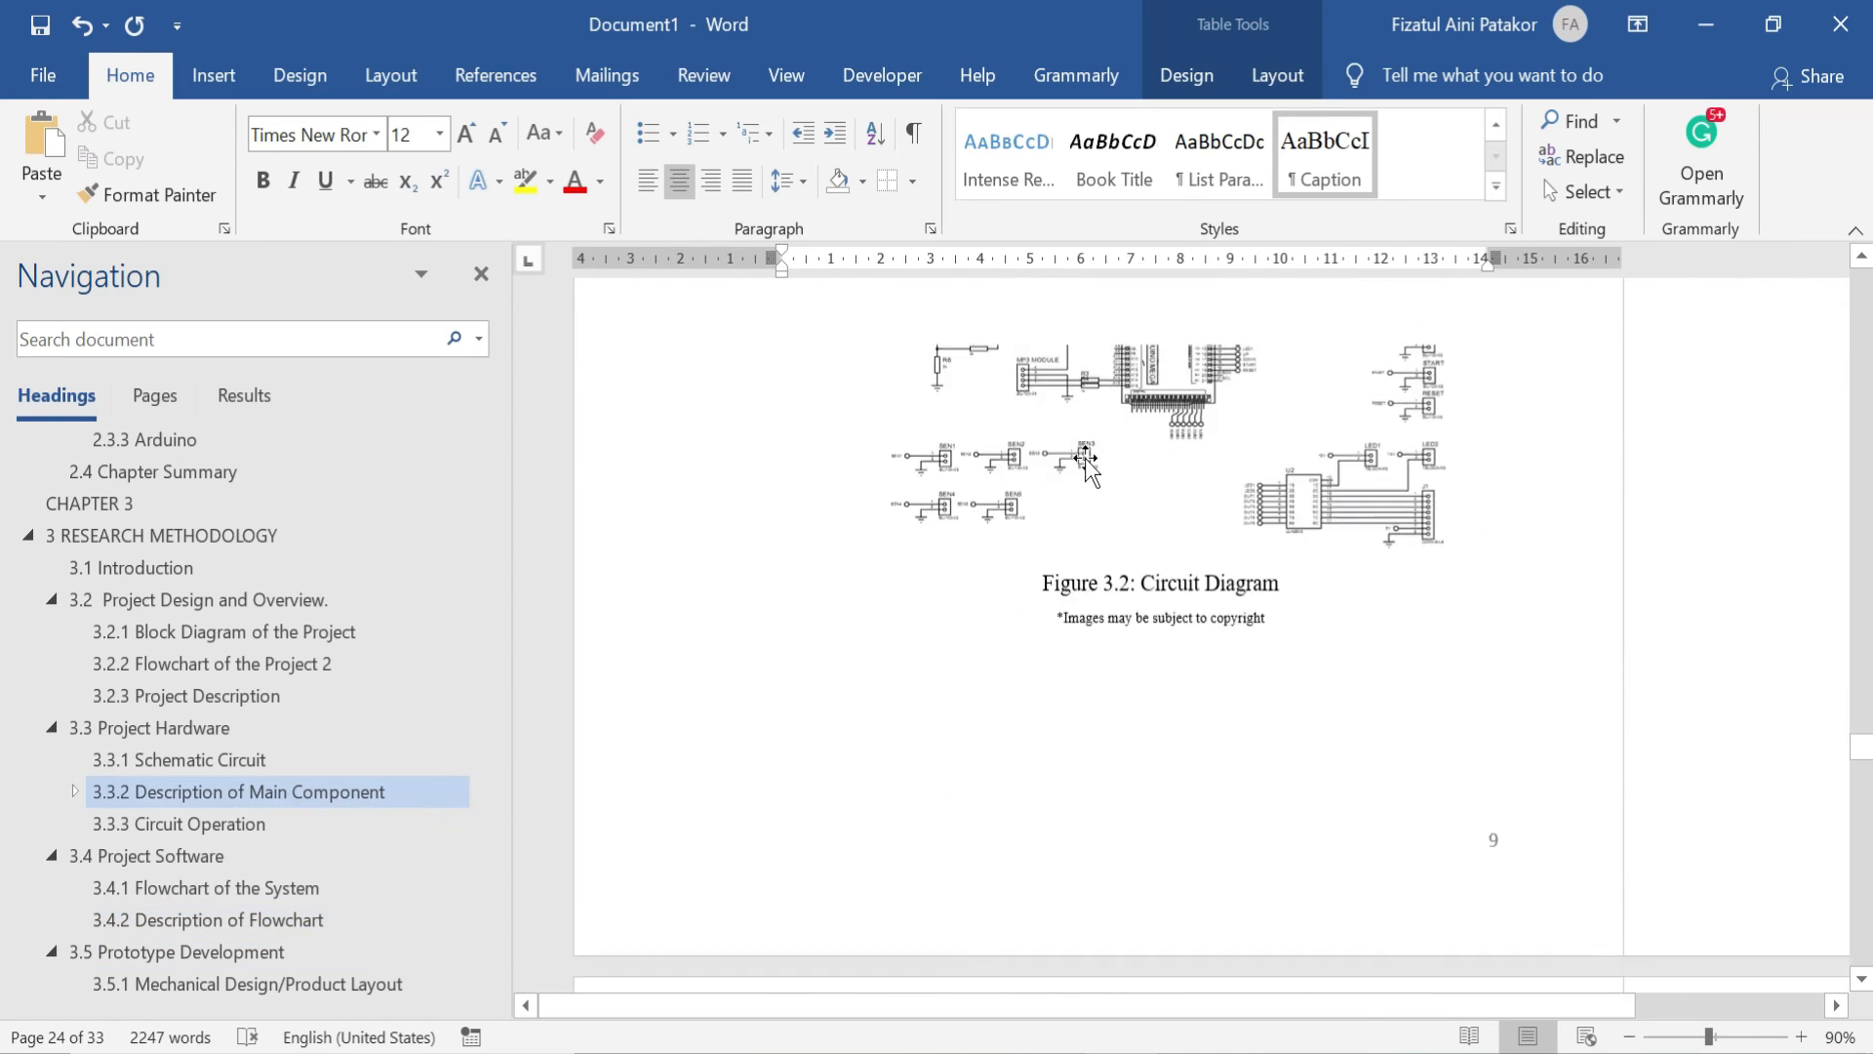
{"action": "scroll", "coordinate": [1064, 653], "scroll_direction": "down", "scroll_amount": 15}
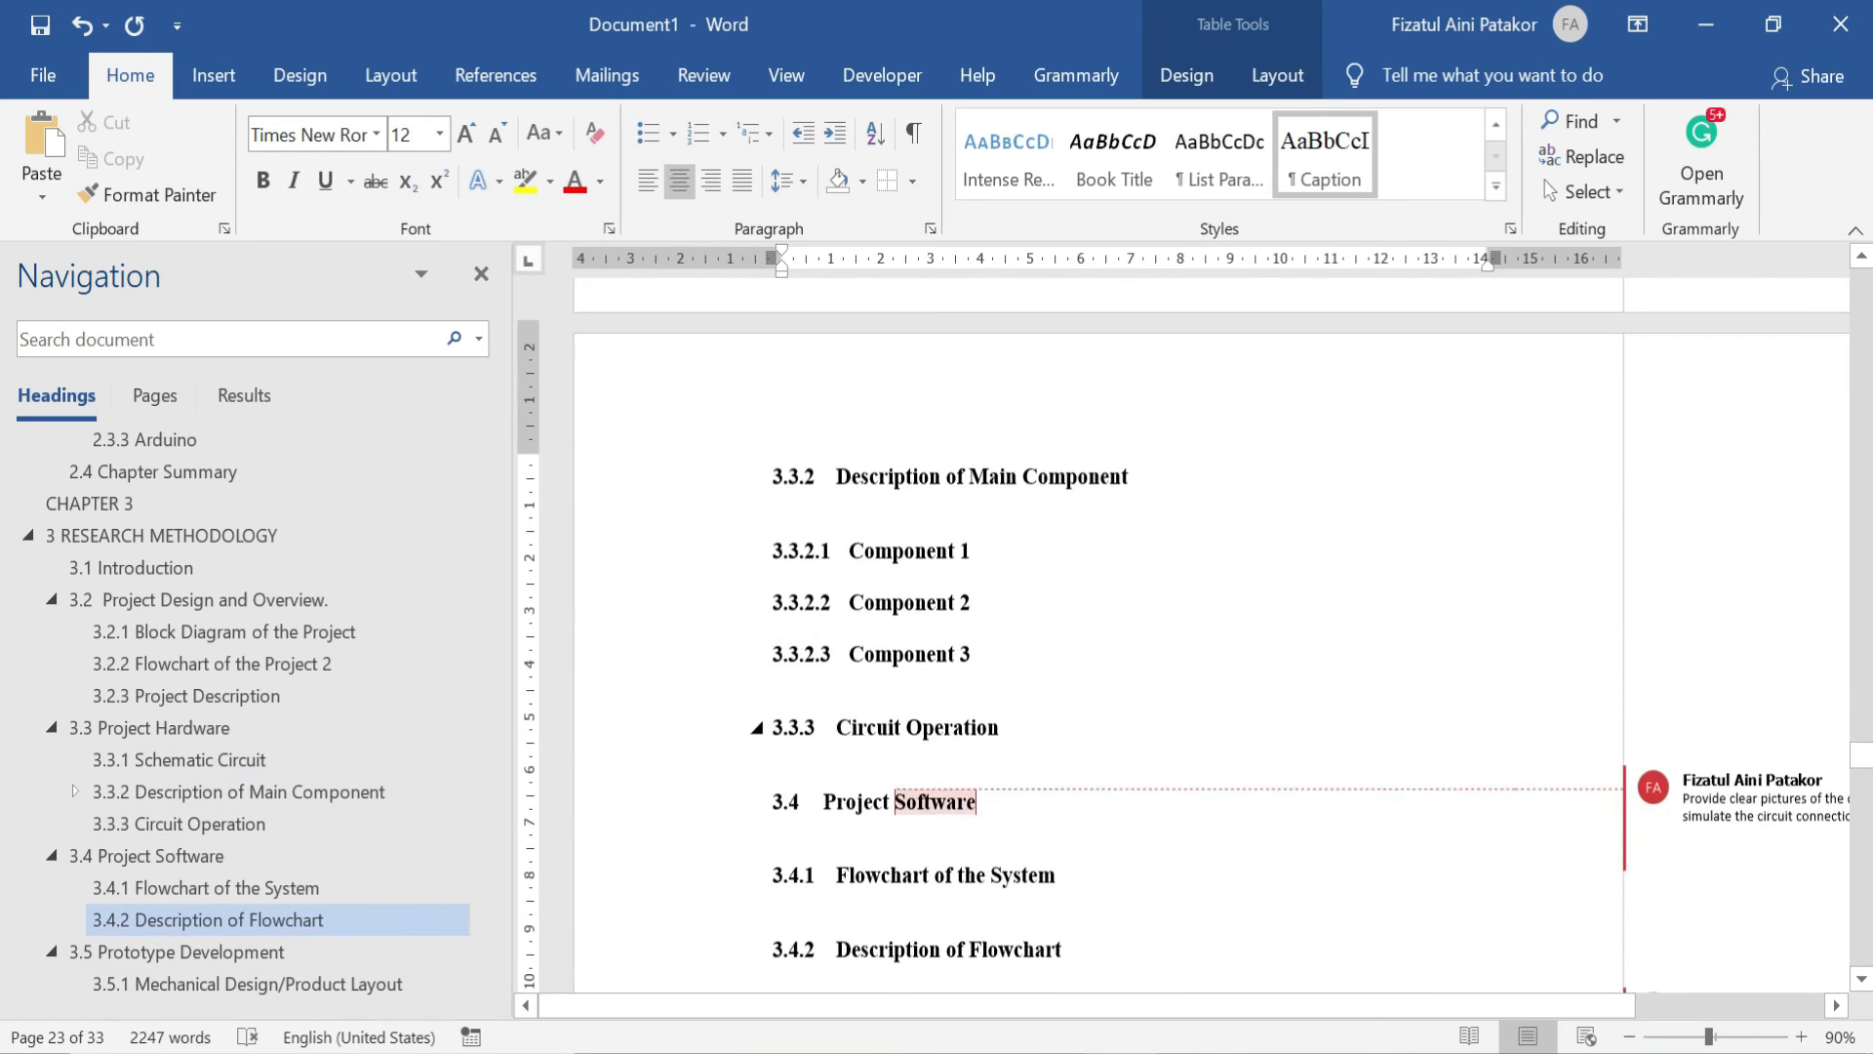
{"action": "left_click_drag", "start_coordinate": [974, 542], "coordinate": [1061, 552]}
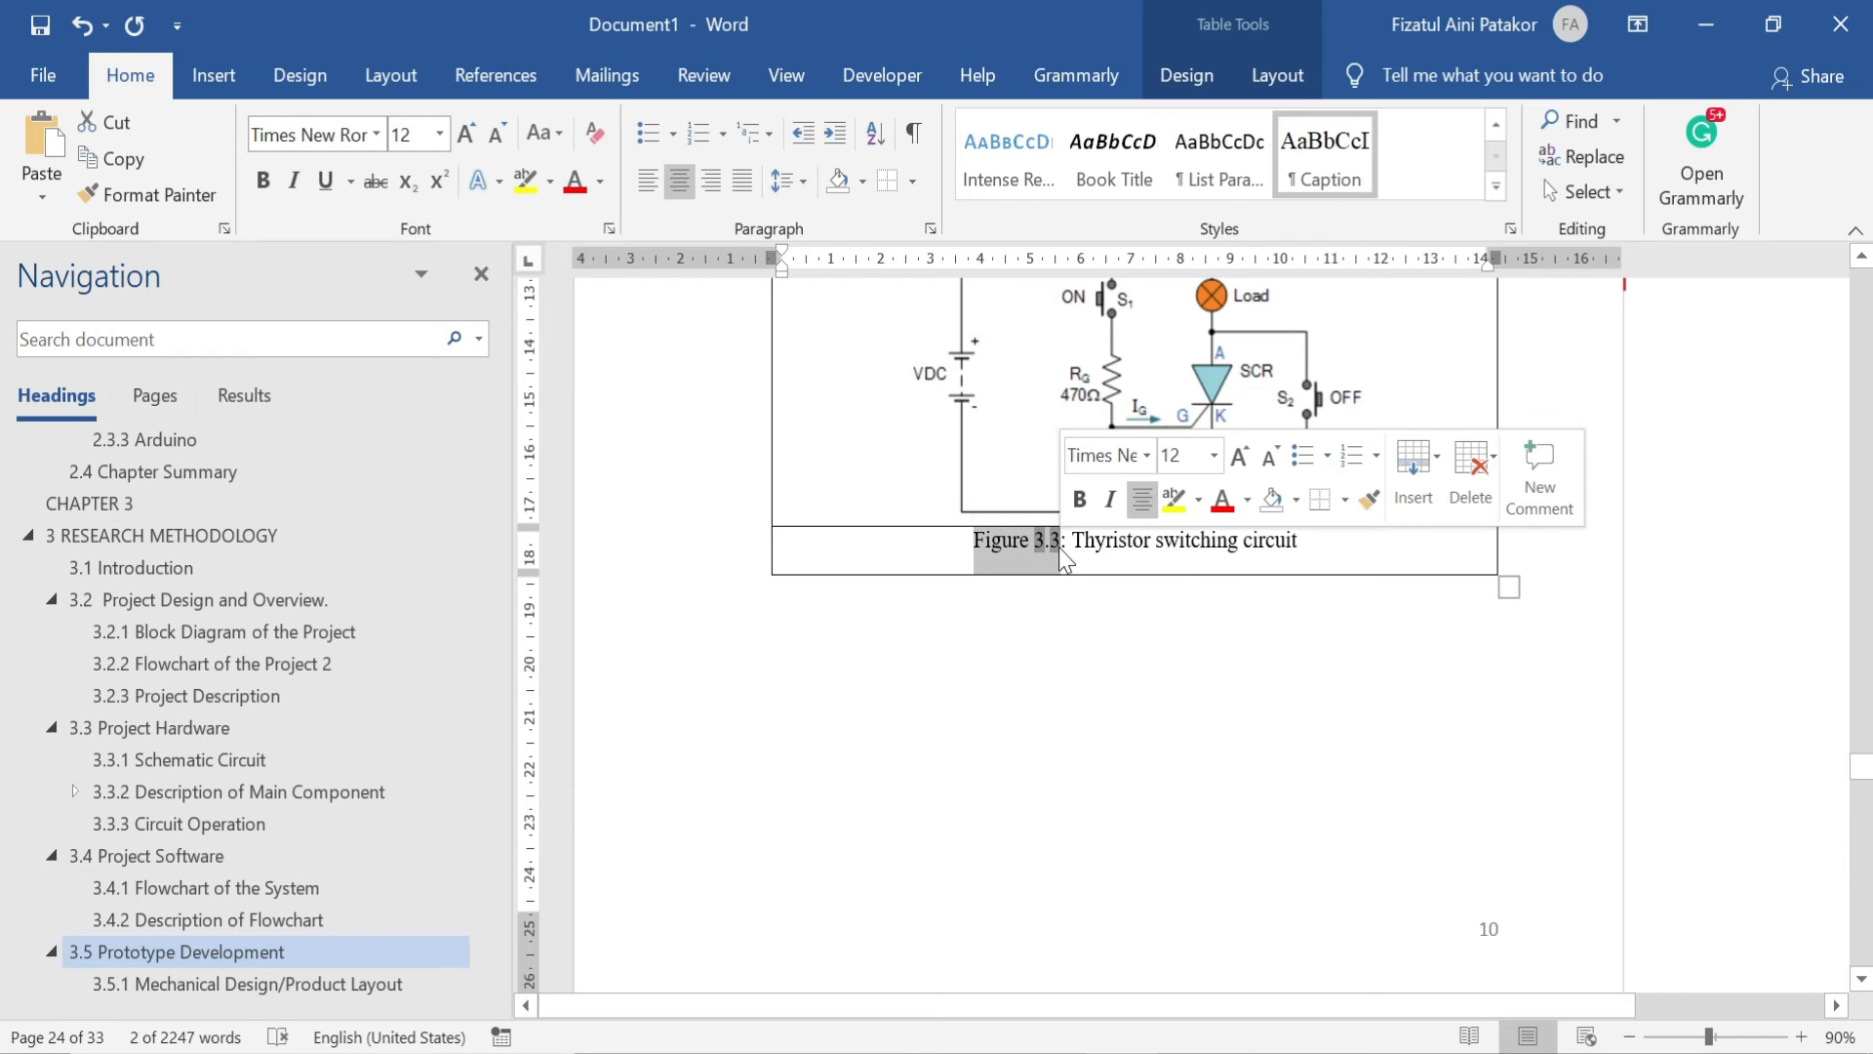
{"action": "right_click", "coordinate": [1061, 552]}
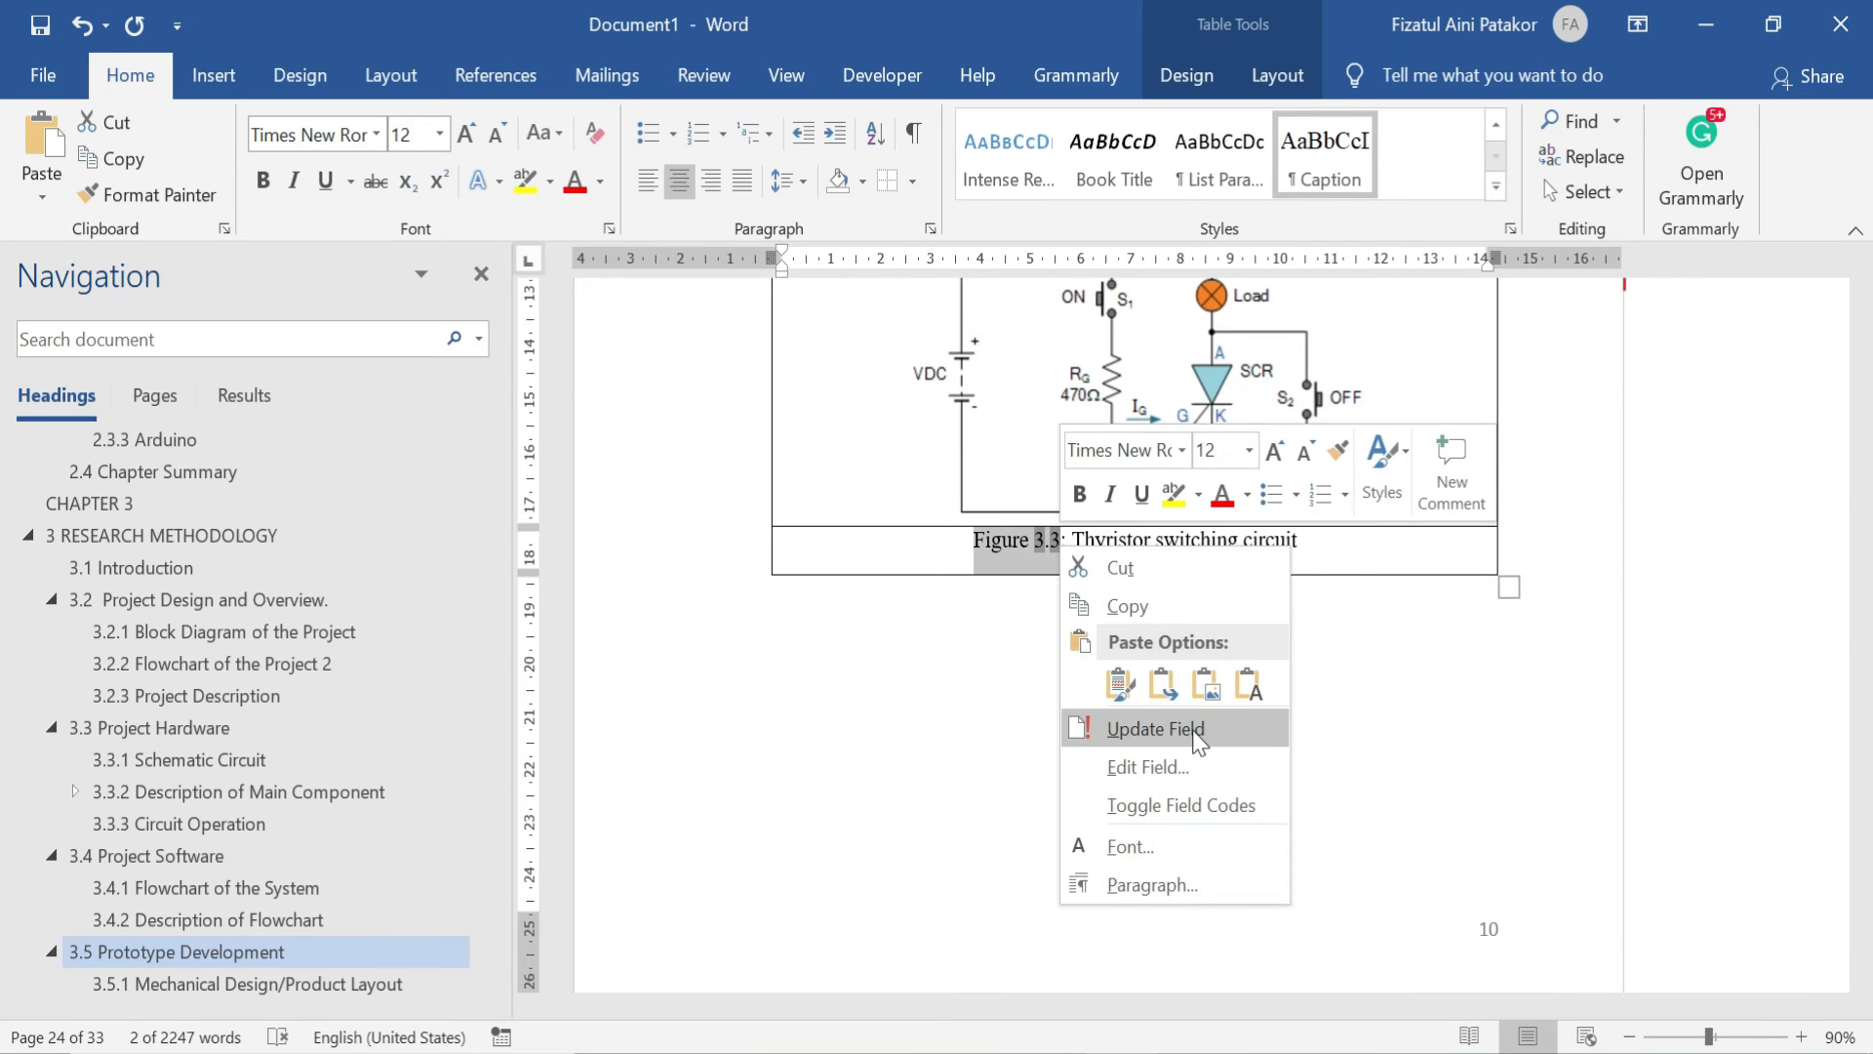
{"action": "left_click", "coordinate": [1176, 727]}
Update the figure number field in the "Front view of the Project" caption
{"action": "scroll", "coordinate": [1209, 634], "scroll_direction": "down", "scroll_amount": 15}
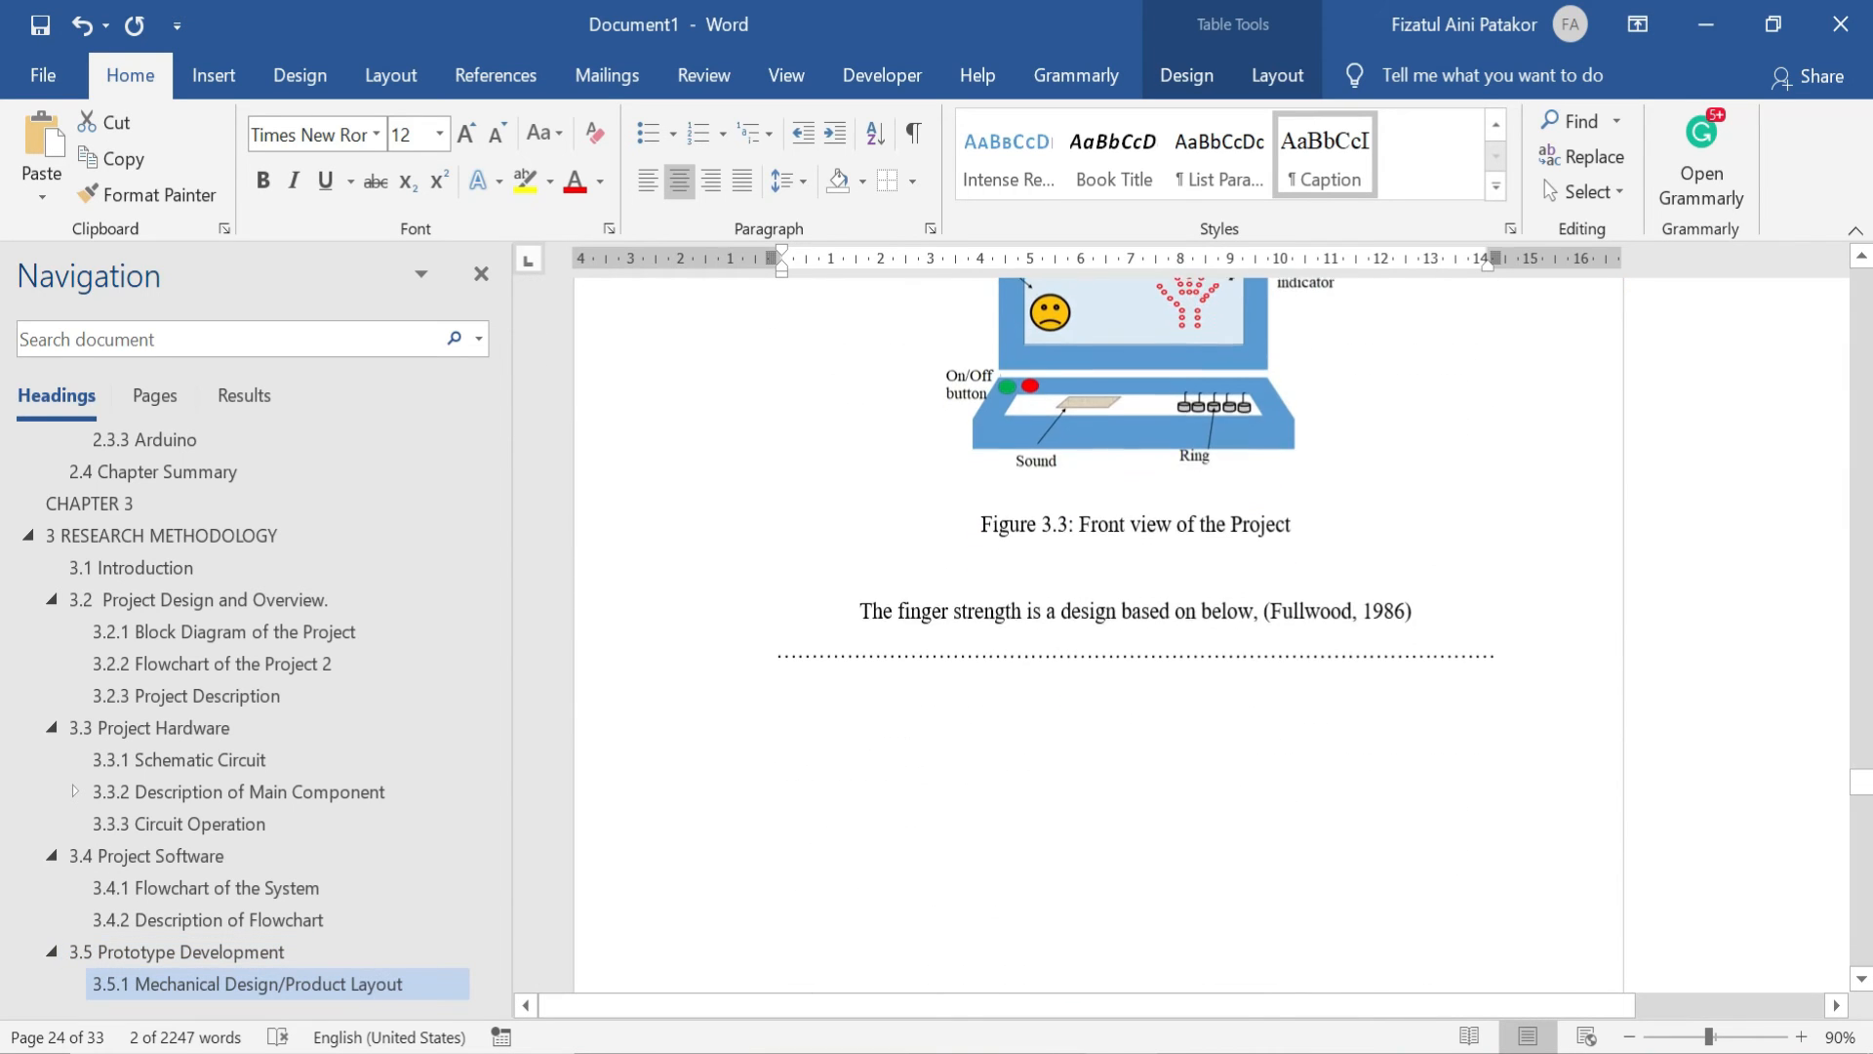
{"action": "left_click_drag", "start_coordinate": [976, 517], "coordinate": [1065, 532]}
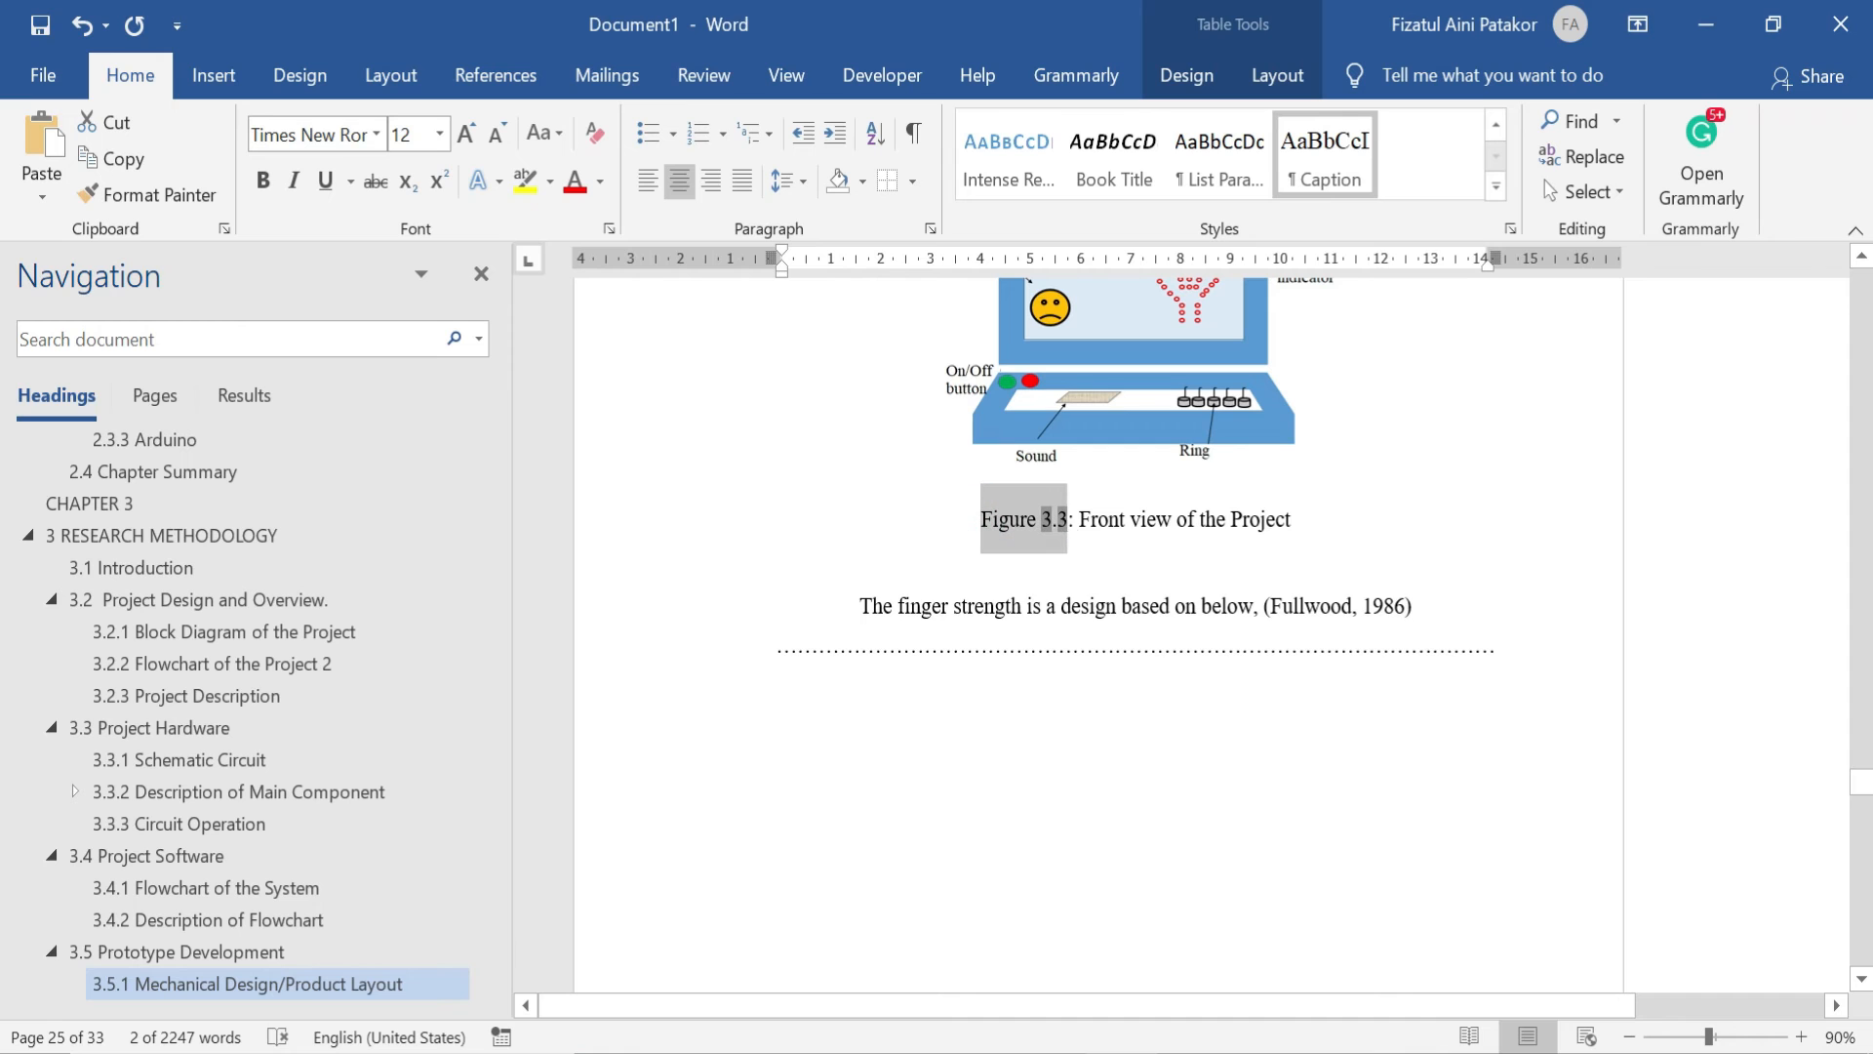
{"action": "right_click", "coordinate": [1066, 532]}
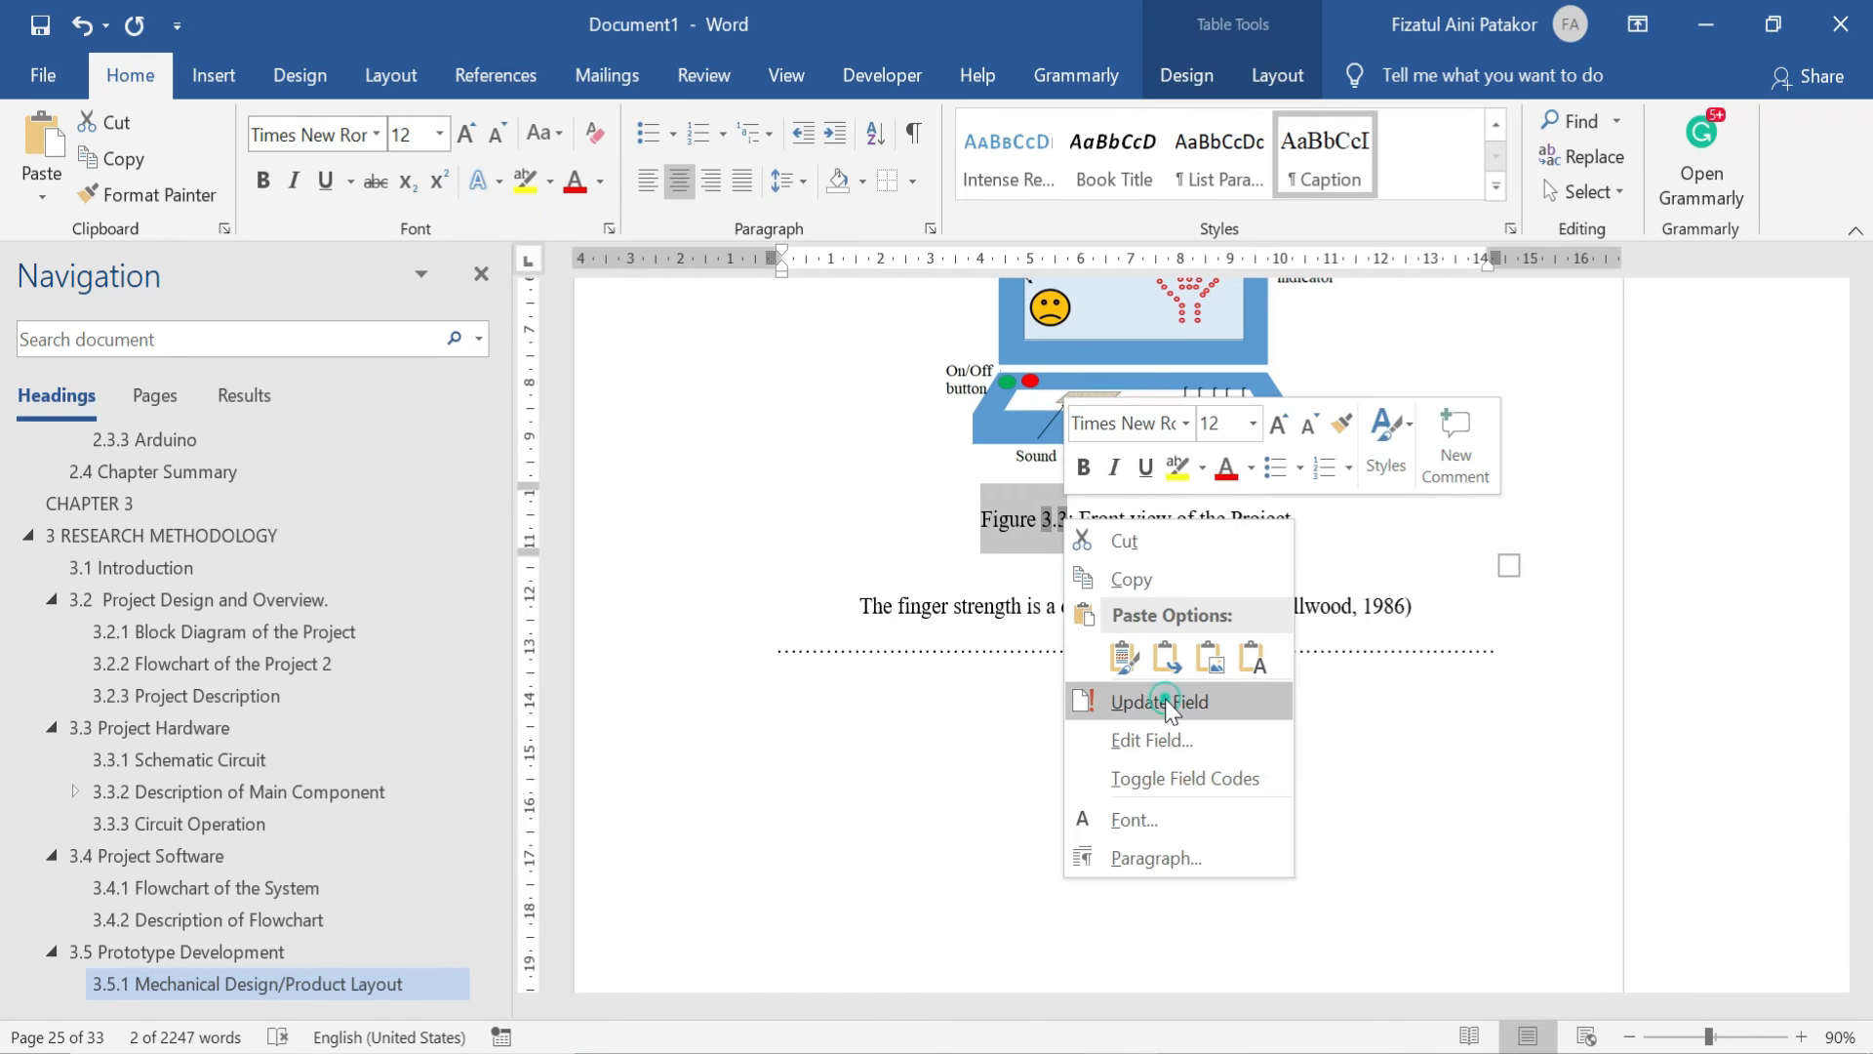
{"action": "left_click", "coordinate": [1161, 702]}
Update the figure number field in the existing "Thyristor switching" caption in section 3.5.1
{"action": "scroll", "coordinate": [1120, 589], "scroll_direction": "down", "scroll_amount": 10}
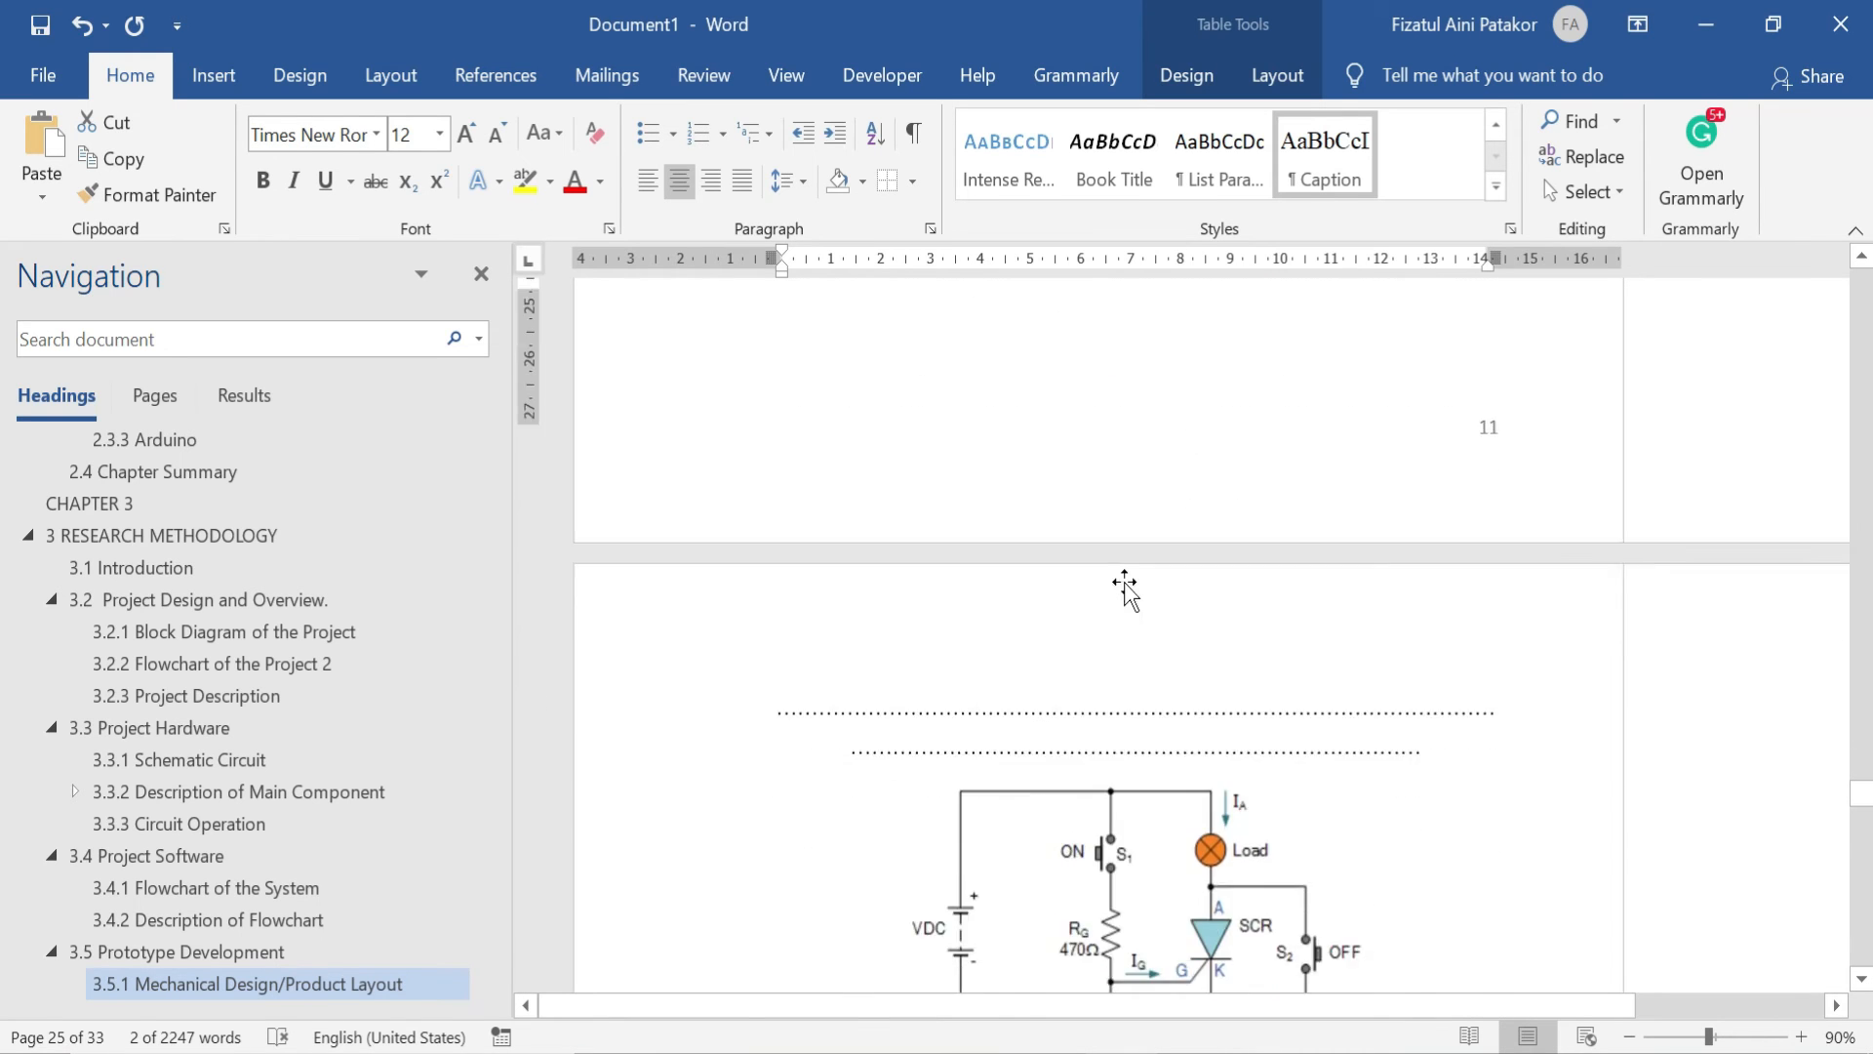
{"action": "left_click", "coordinate": [1068, 471]}
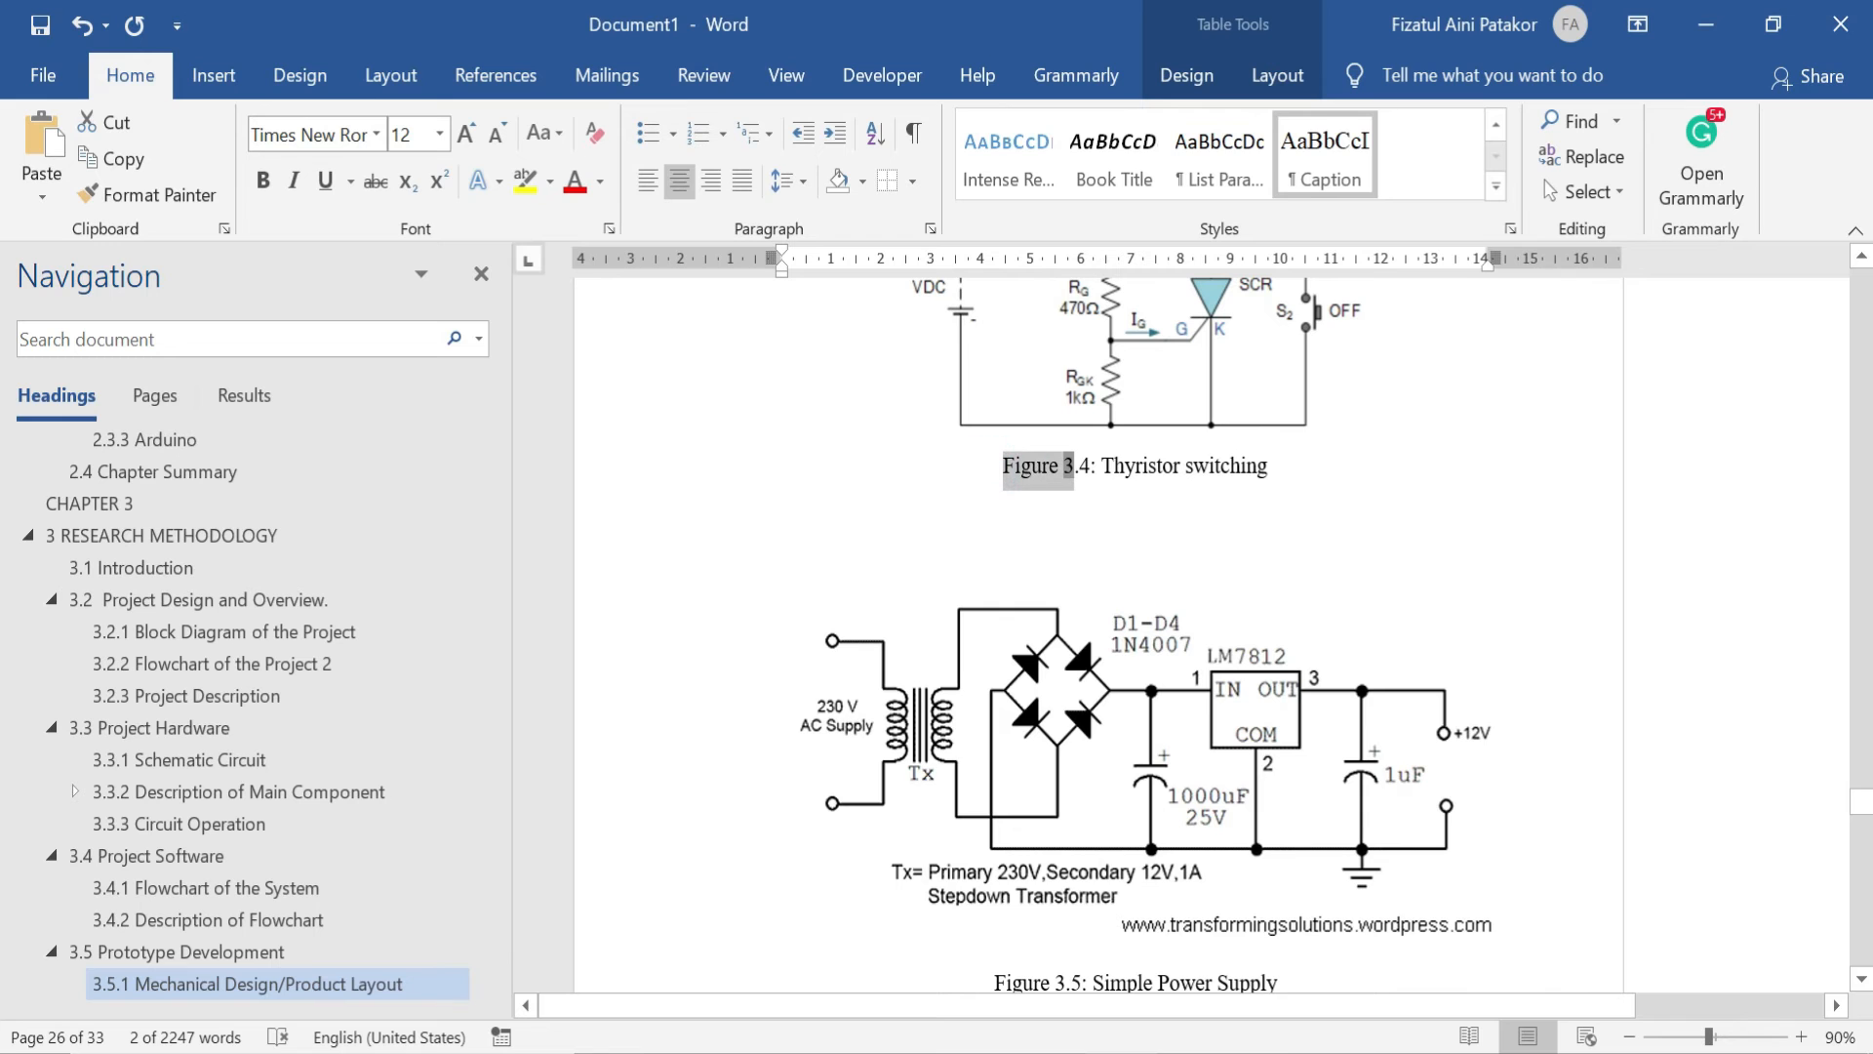
{"action": "right_click", "coordinate": [1076, 480]}
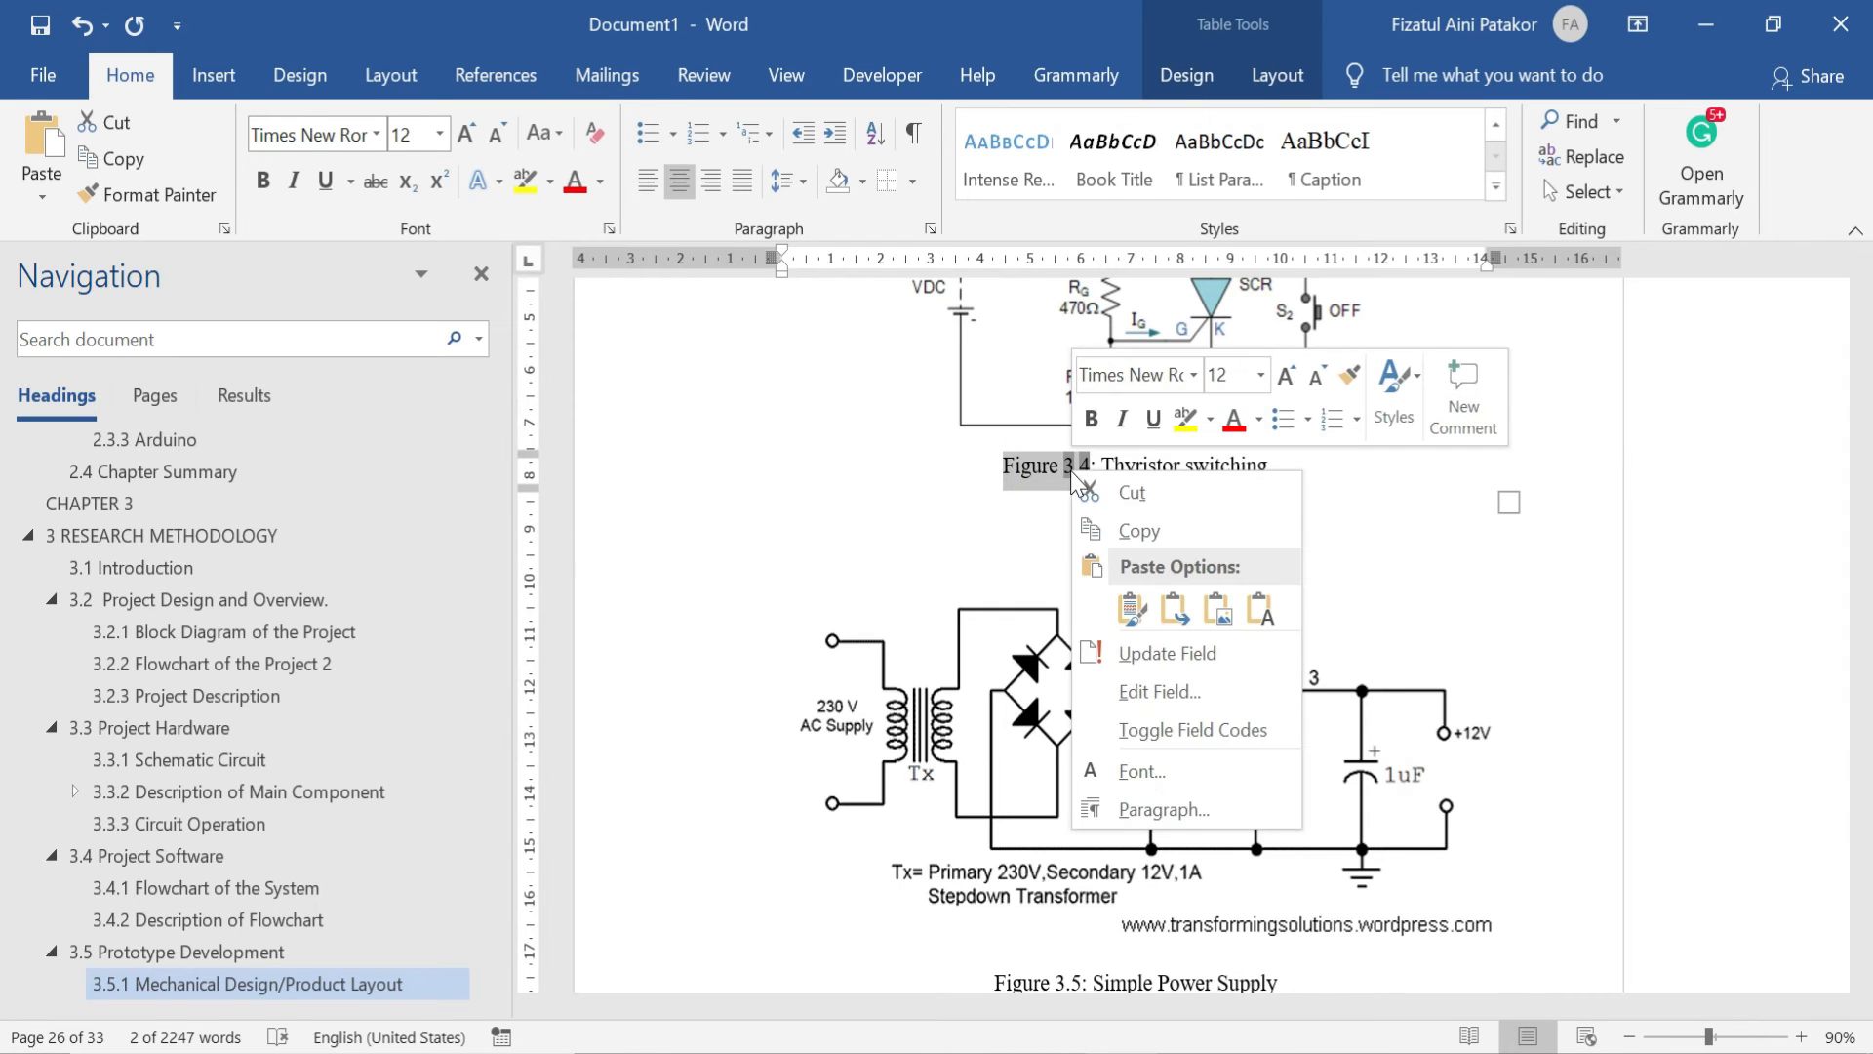
{"action": "left_click", "coordinate": [1148, 644]}
Update the figure number field in the "Simple Power Supply" caption
{"action": "scroll", "coordinate": [1063, 561], "scroll_direction": "down", "scroll_amount": 5}
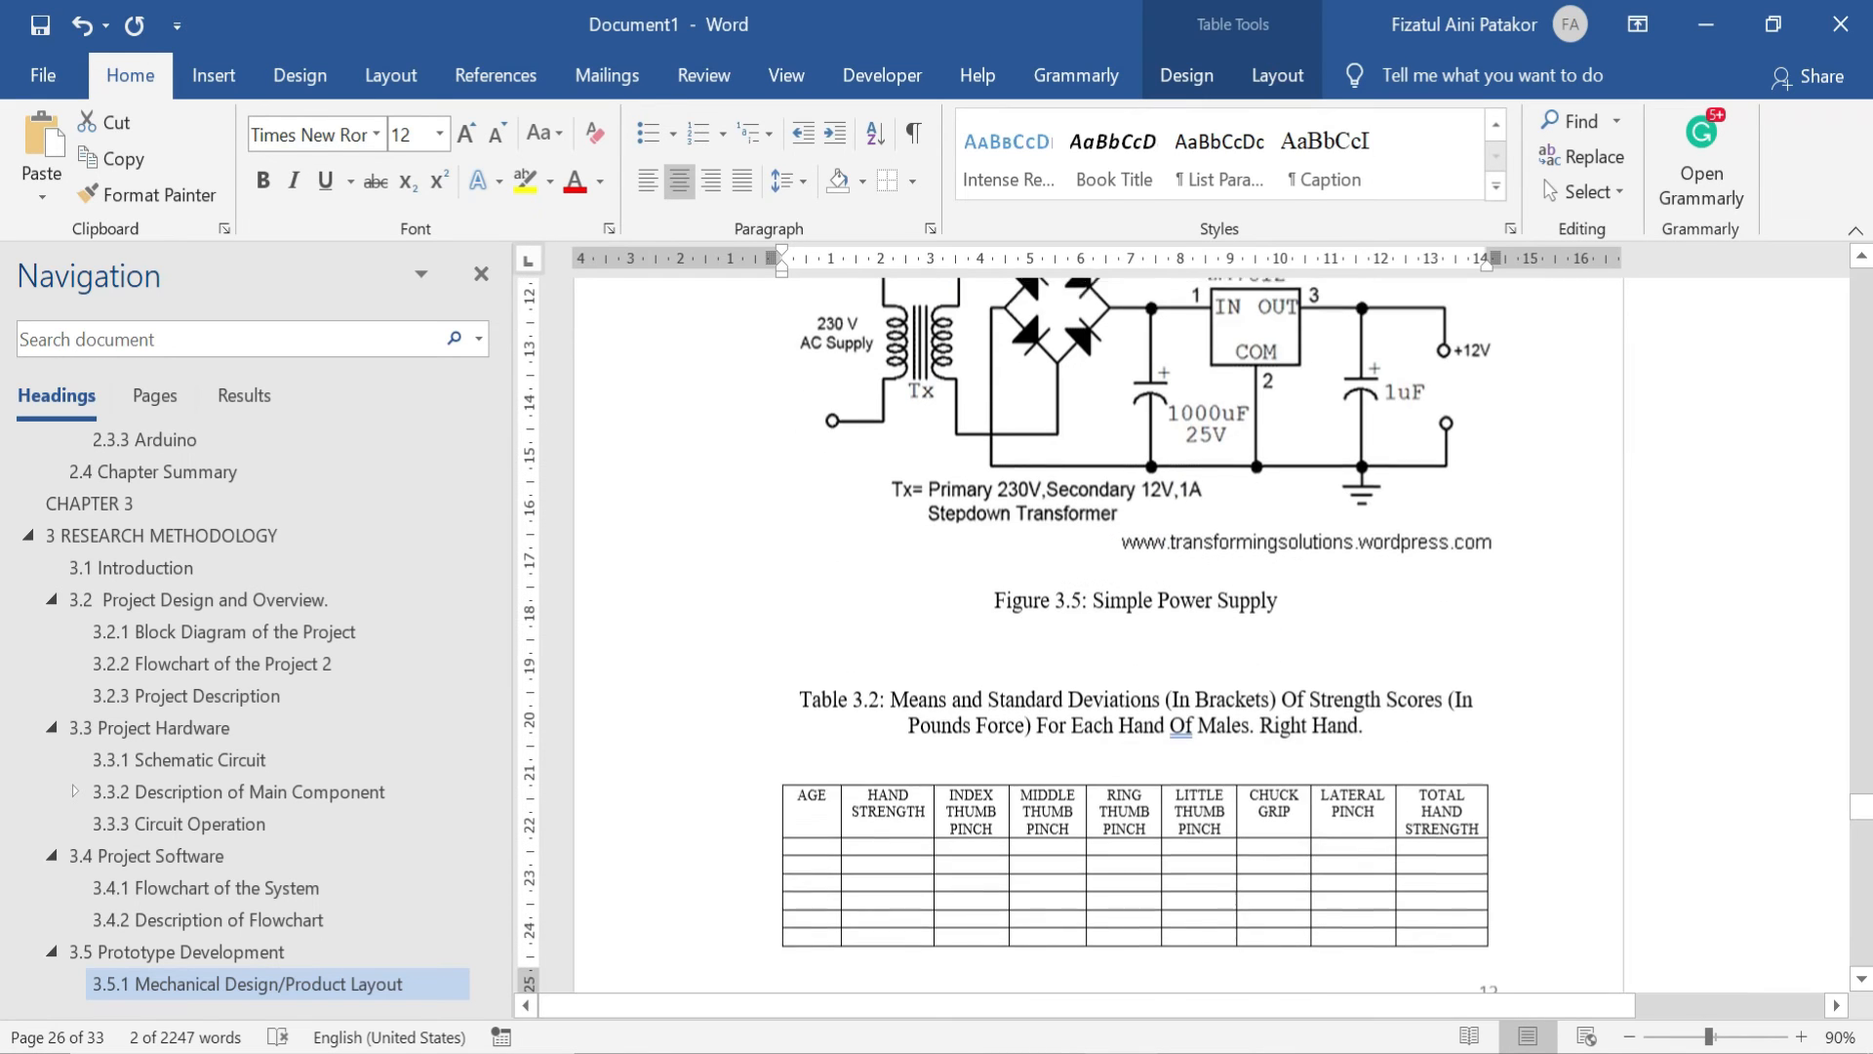
{"action": "left_click", "coordinate": [1073, 593]}
{"action": "right_click", "coordinate": [1076, 595]}
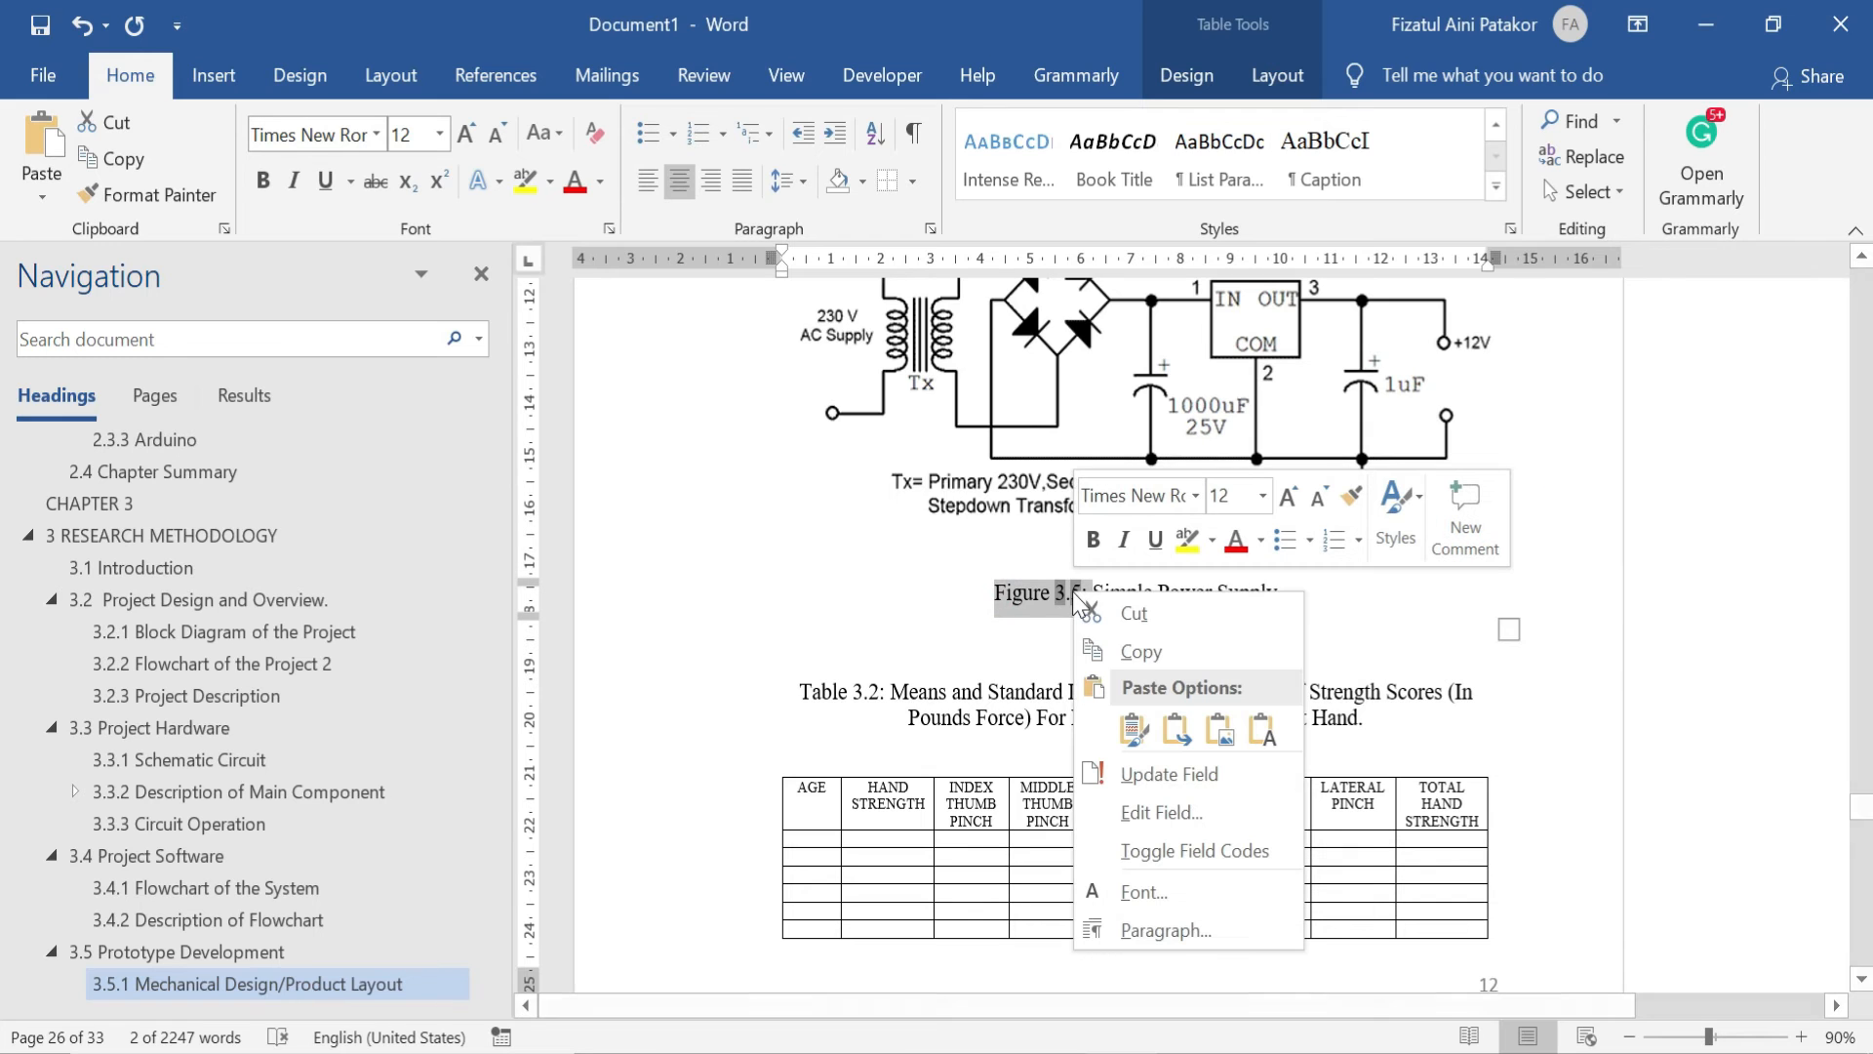
{"action": "left_click", "coordinate": [1168, 774]}
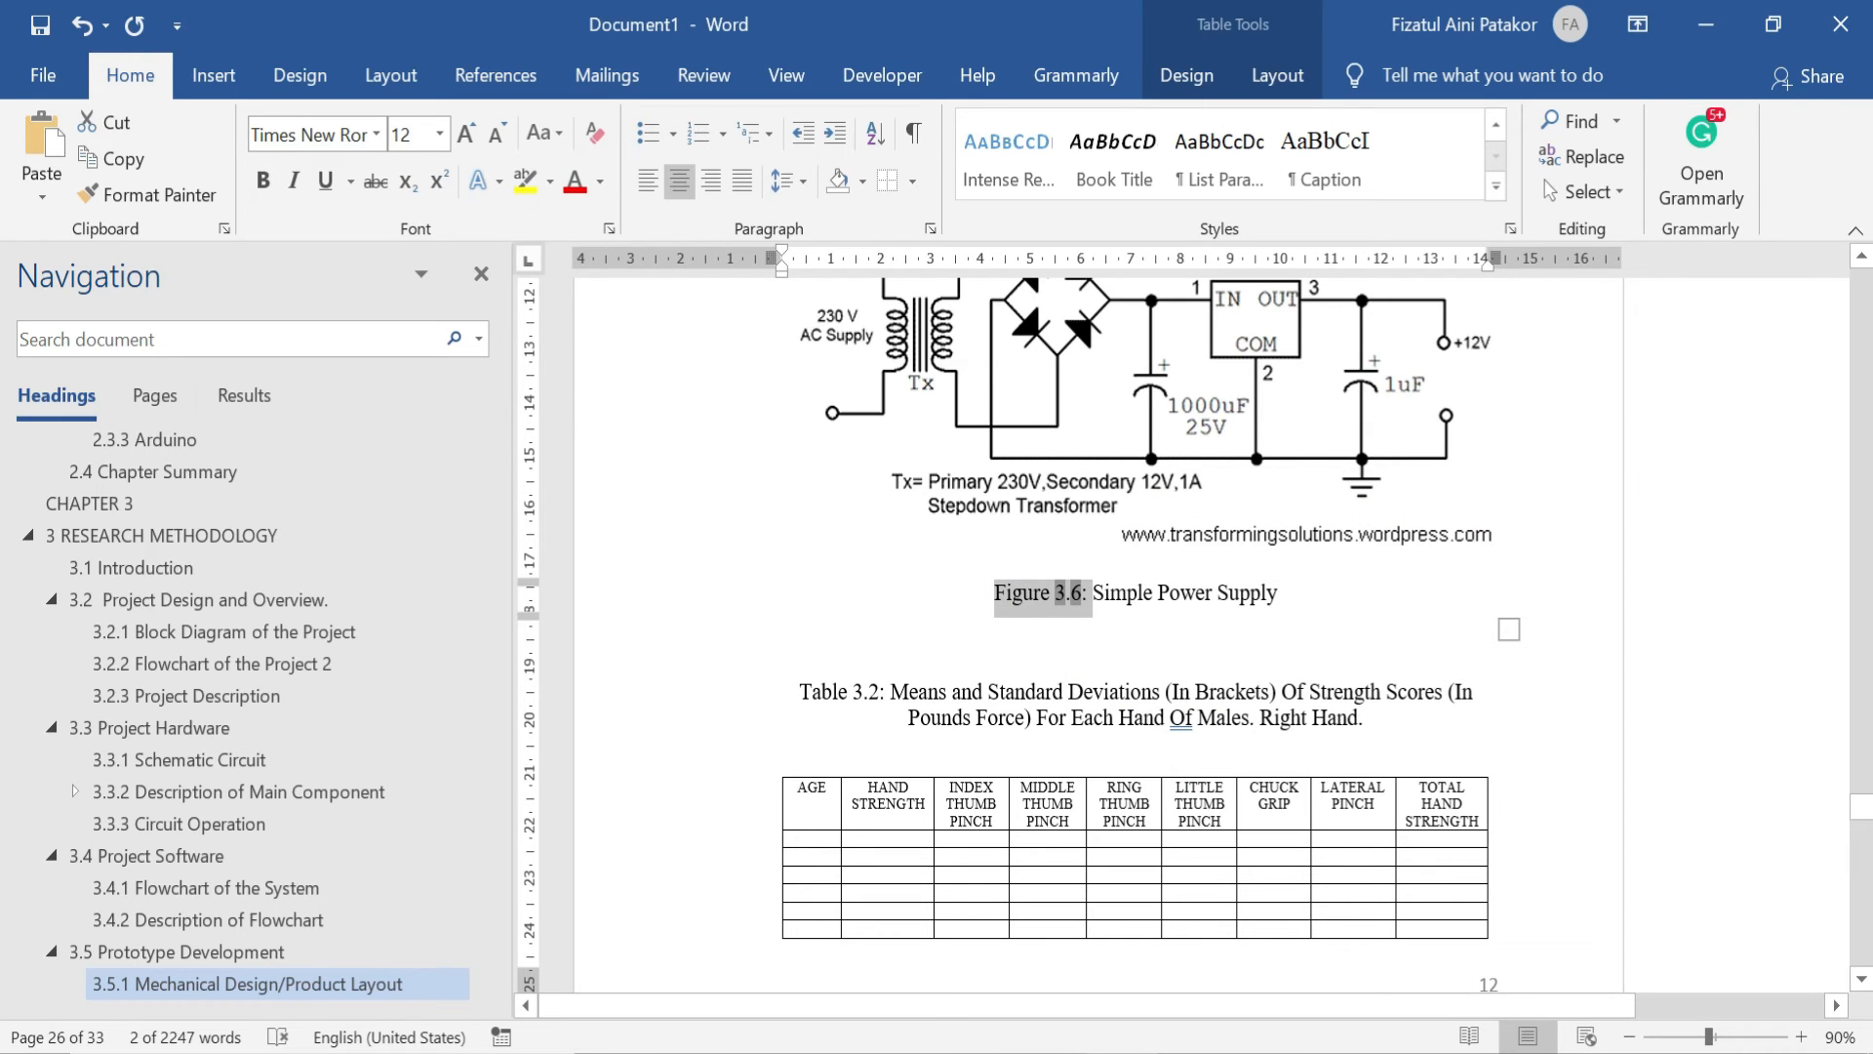
Add an empty line under the 4.1 Introduction heading and insert a one-column, two-row table there
{"action": "scroll", "coordinate": [1063, 624], "scroll_direction": "down", "scroll_amount": 2}
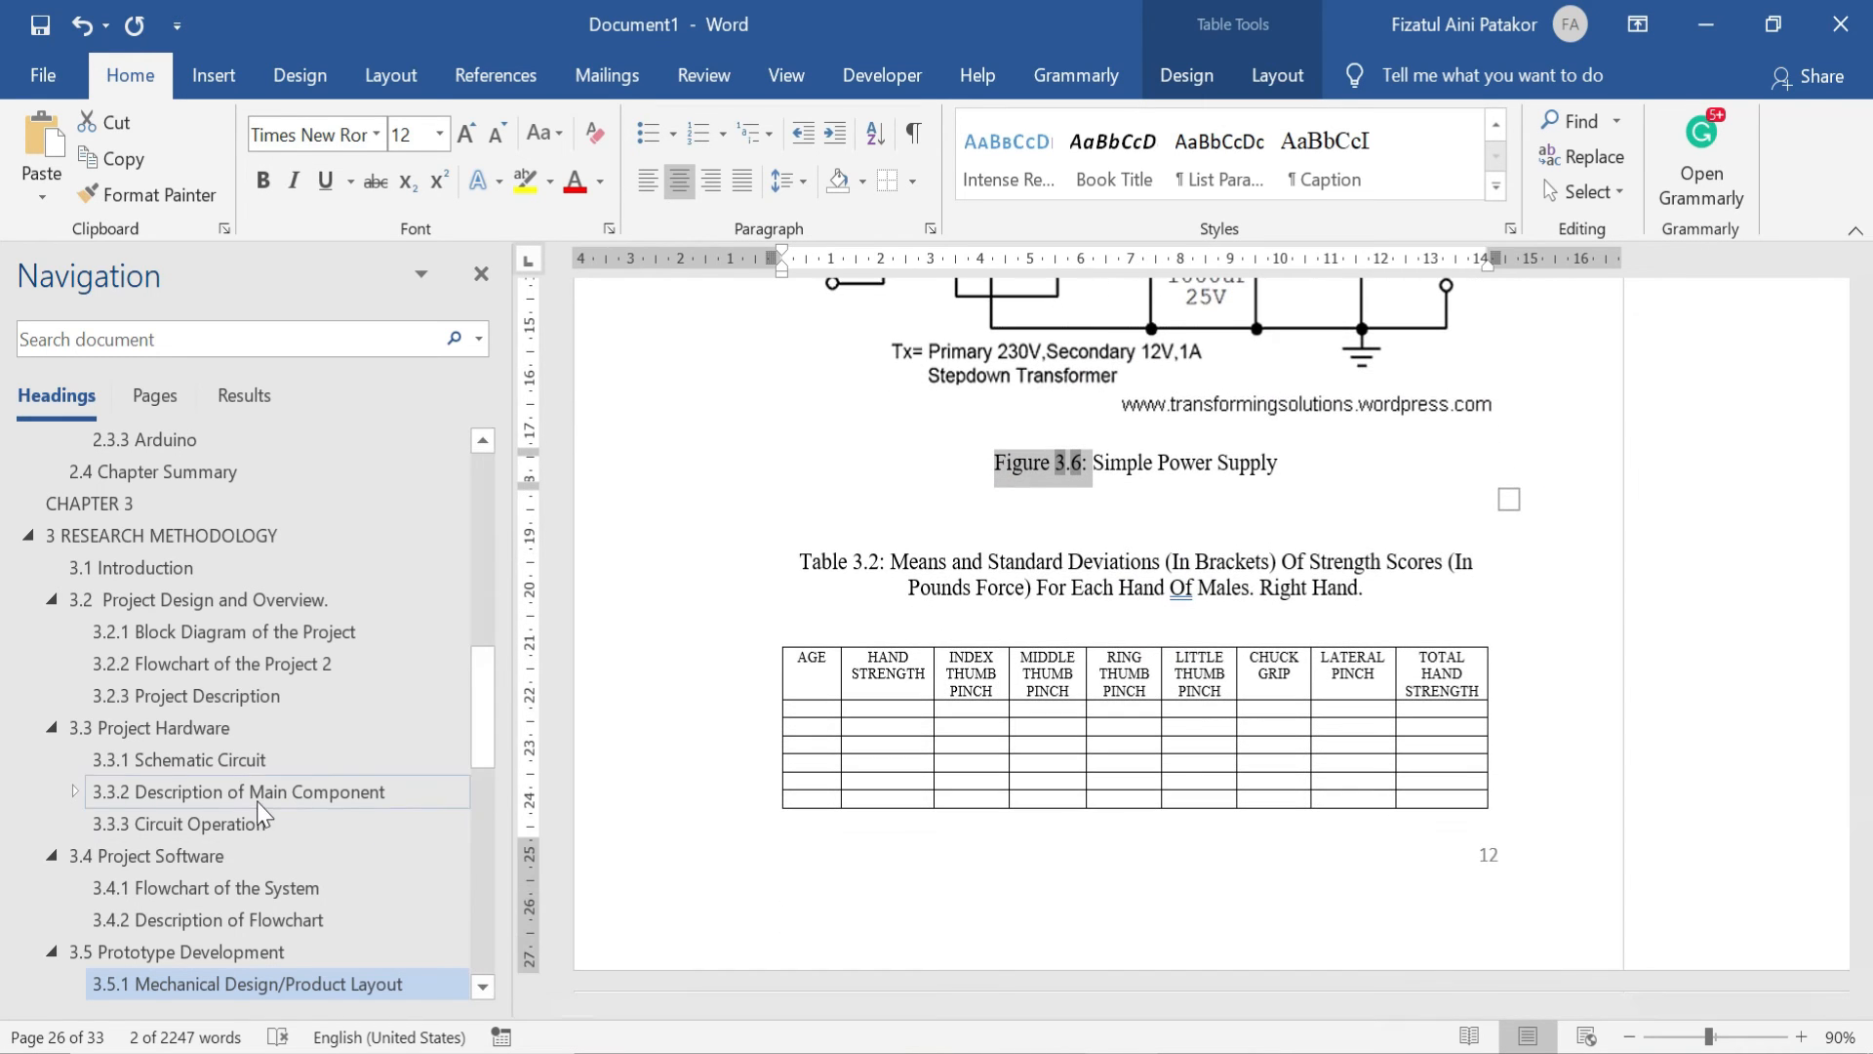
{"action": "scroll", "coordinate": [255, 800], "scroll_direction": "down", "scroll_amount": 2}
{"action": "scroll", "coordinate": [256, 800], "scroll_direction": "down", "scroll_amount": 1}
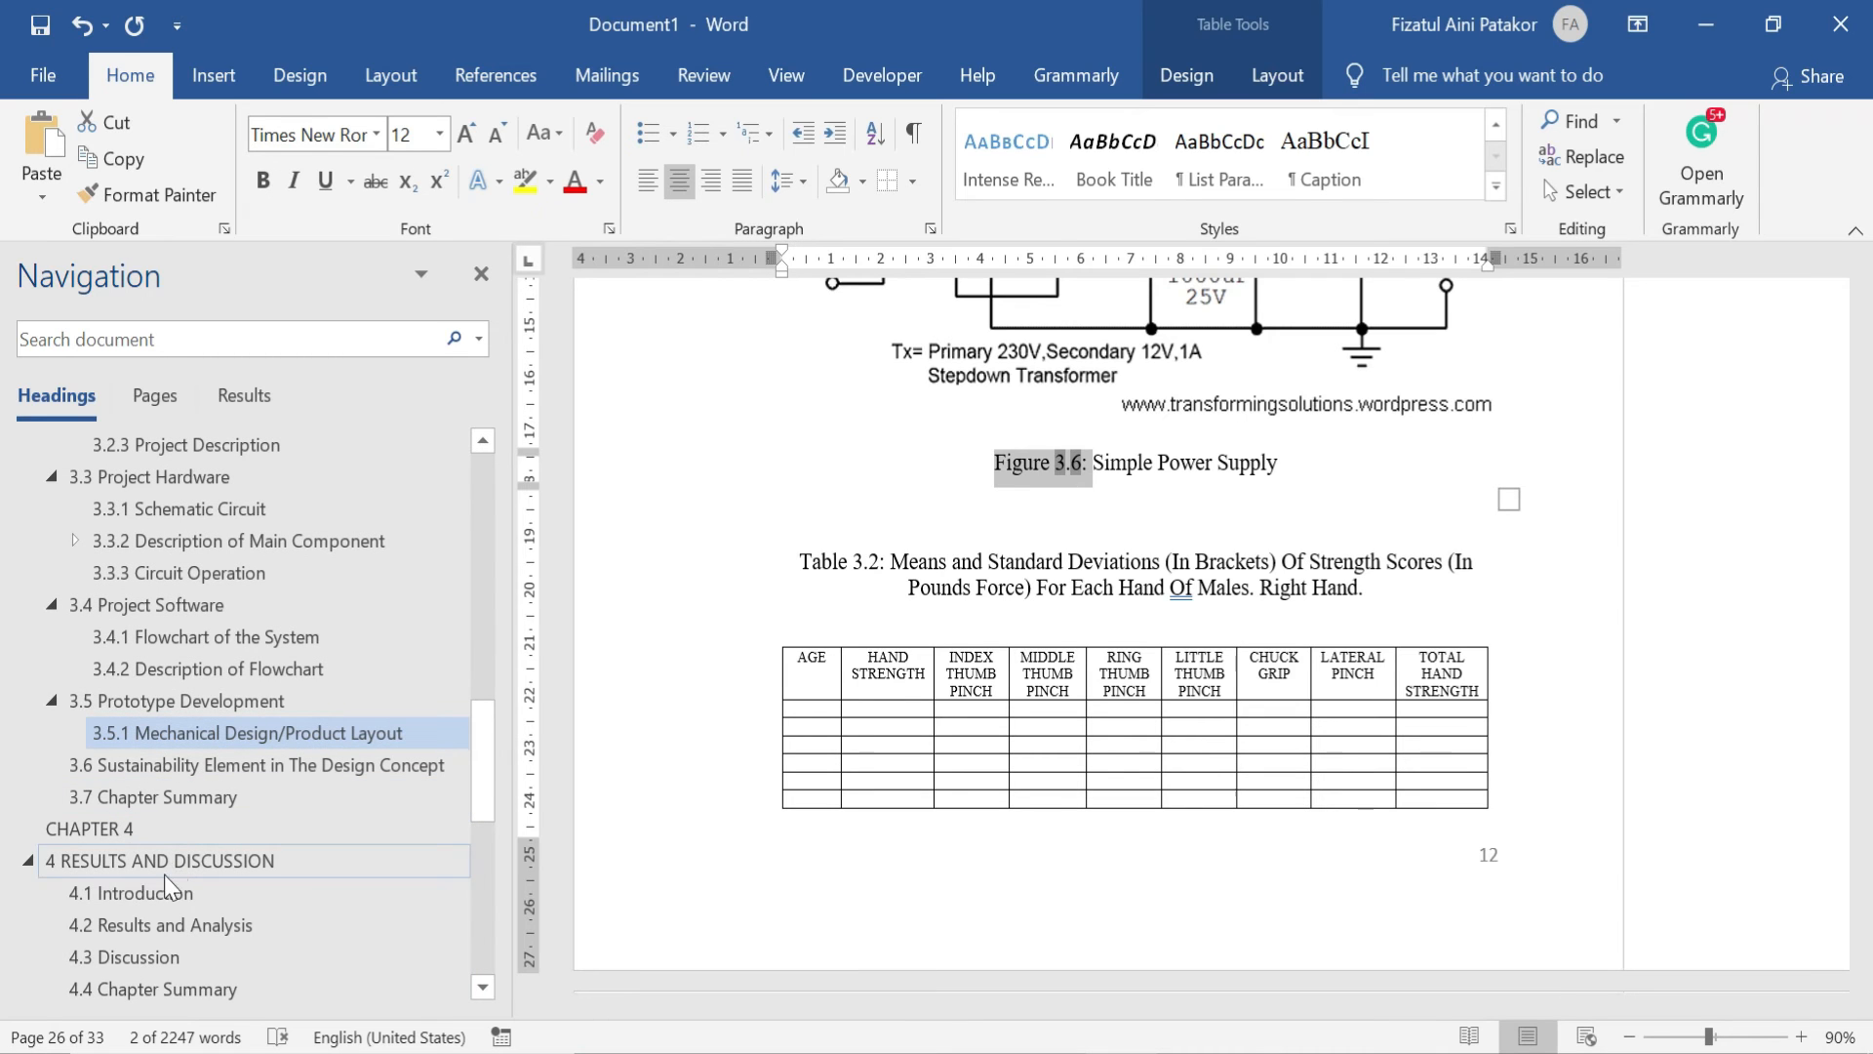
{"action": "left_click", "coordinate": [162, 890]}
{"action": "left_click", "coordinate": [984, 314]}
{"action": "key", "text": "Return"}
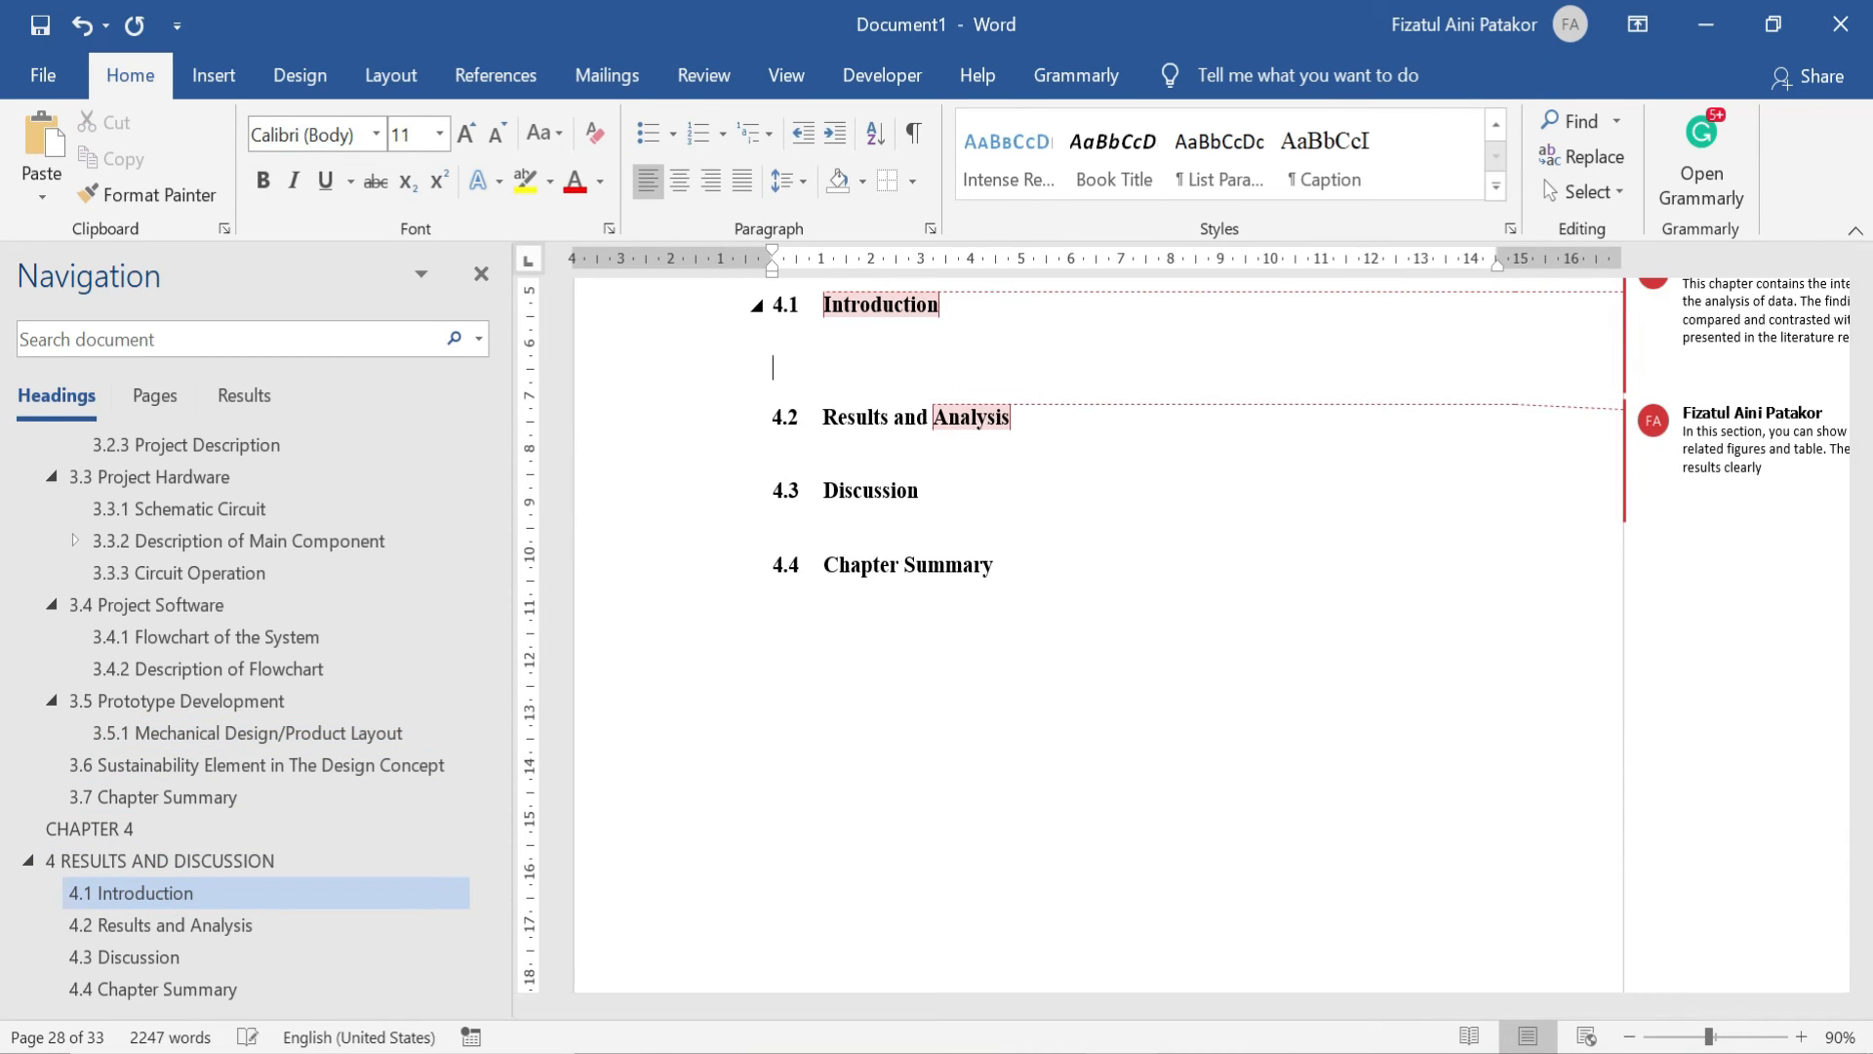
{"action": "left_click", "coordinate": [213, 76]}
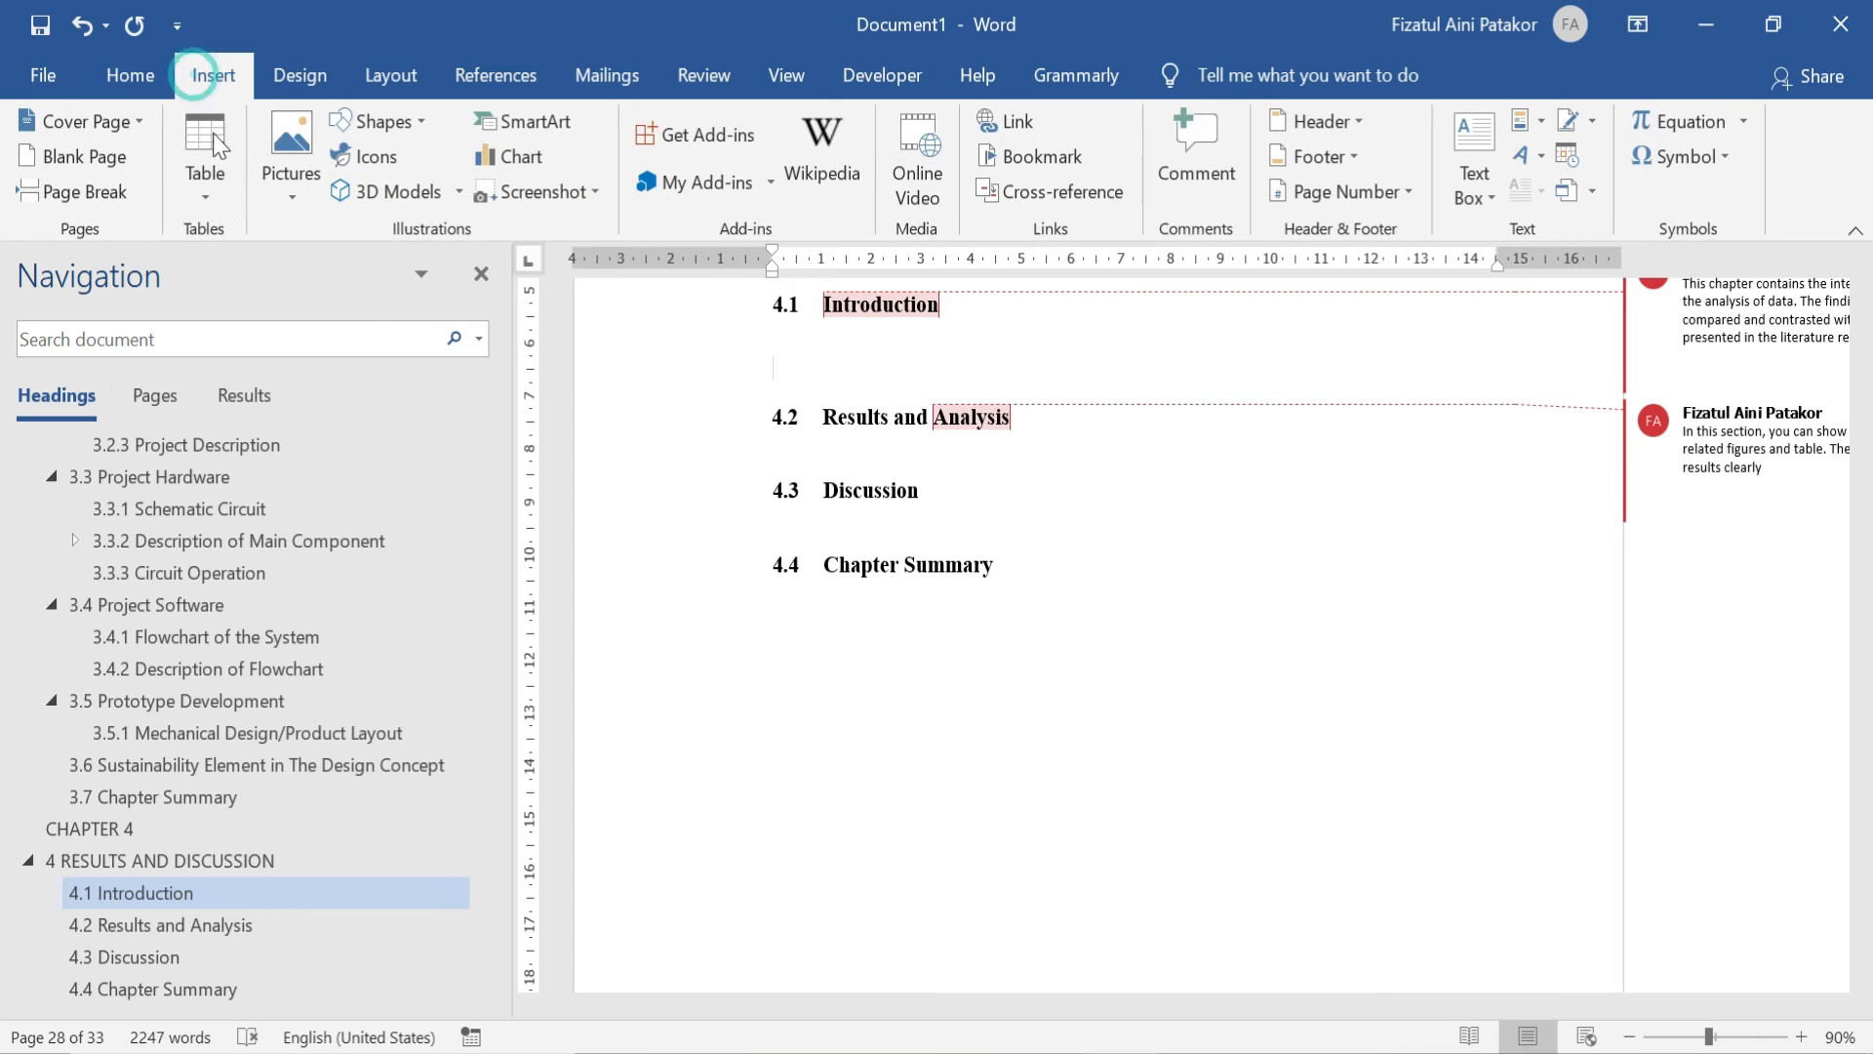
{"action": "left_click", "coordinate": [207, 195]}
{"action": "left_click", "coordinate": [192, 298]}
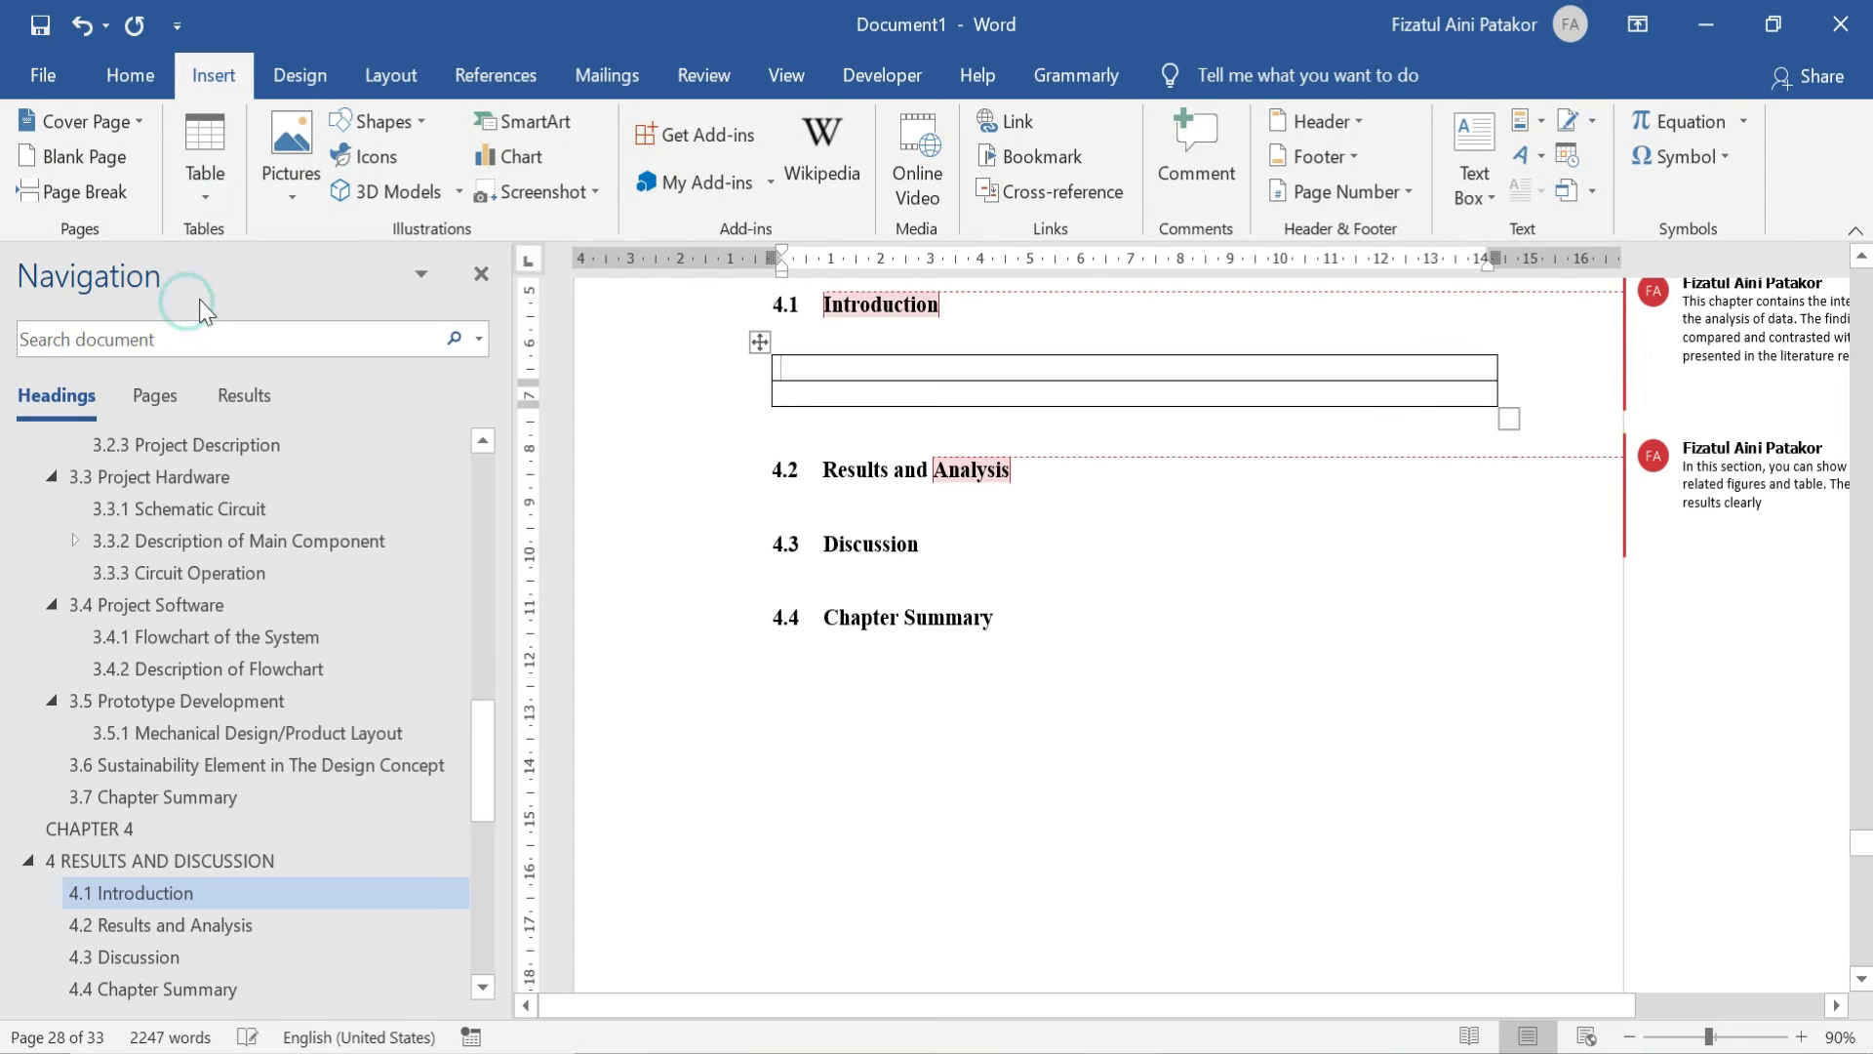
Insert the "DC motor speed control" picture from the Pictures folder into the first row of the new table
{"action": "left_click", "coordinate": [215, 76]}
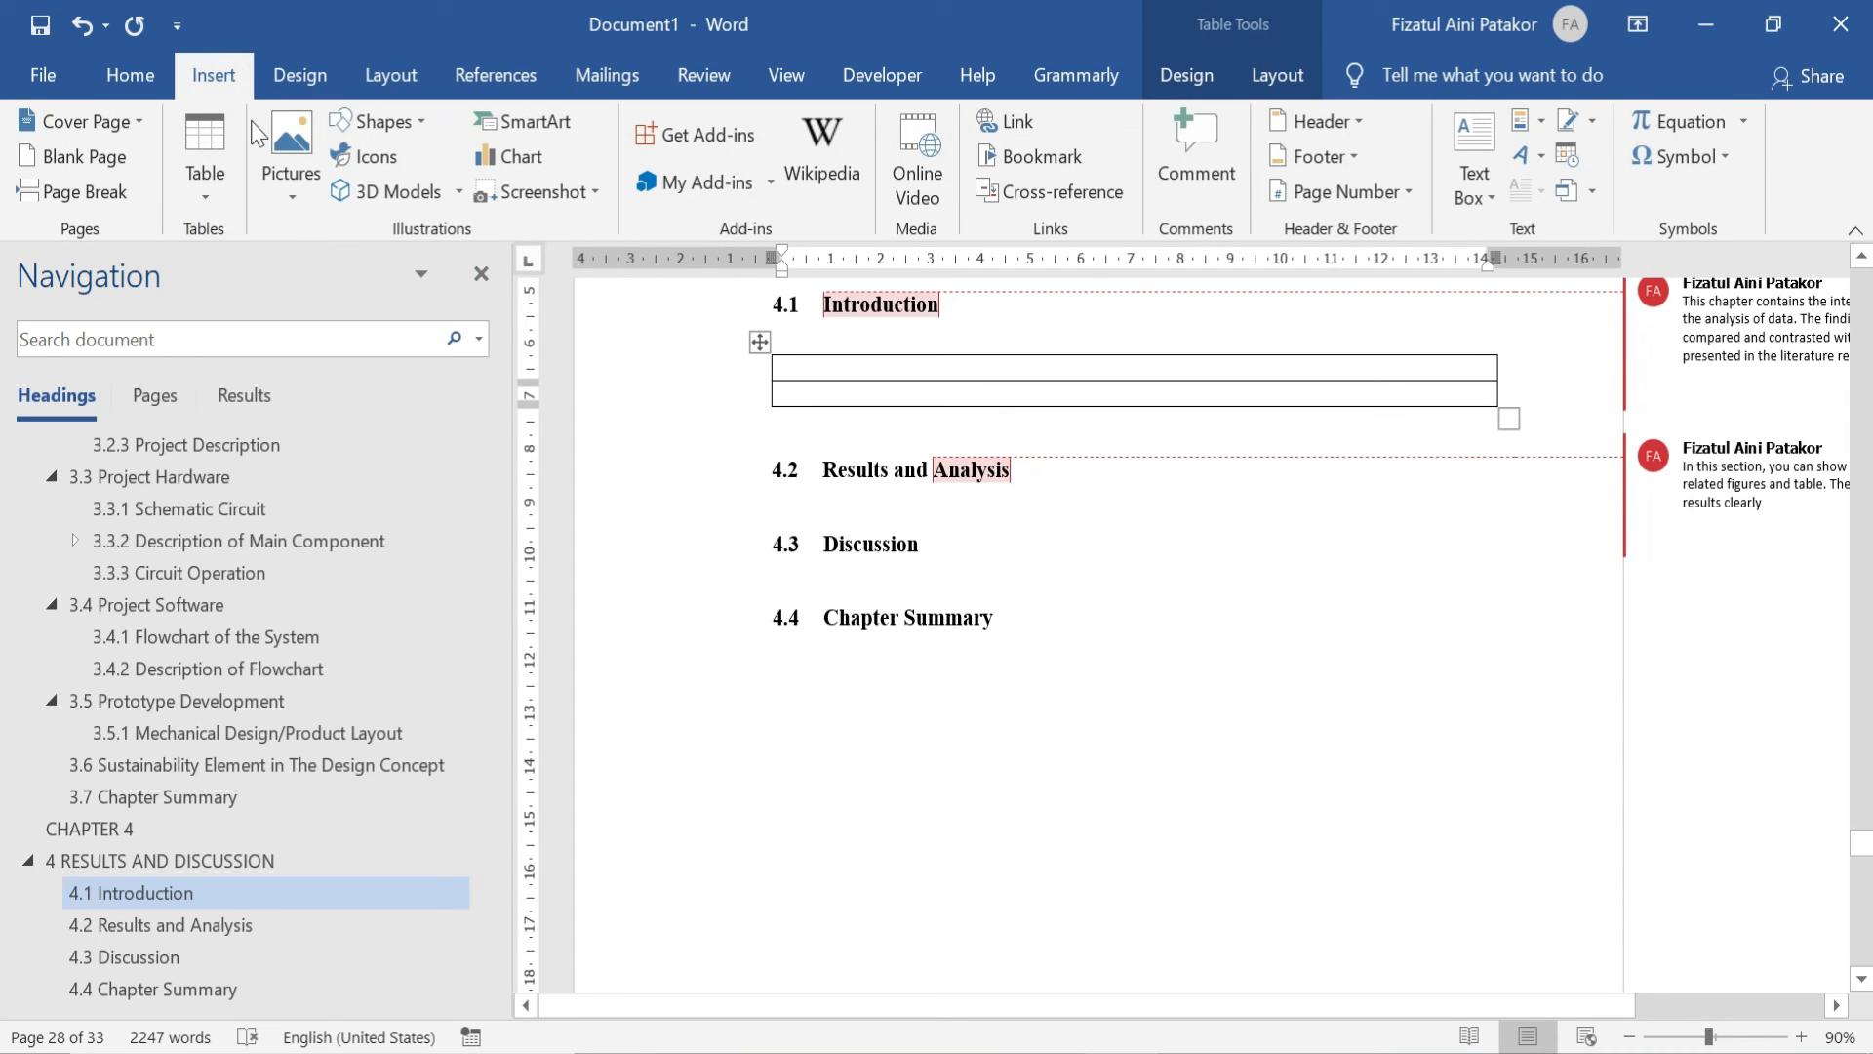
{"action": "left_click", "coordinate": [293, 188]}
{"action": "left_click", "coordinate": [336, 271]}
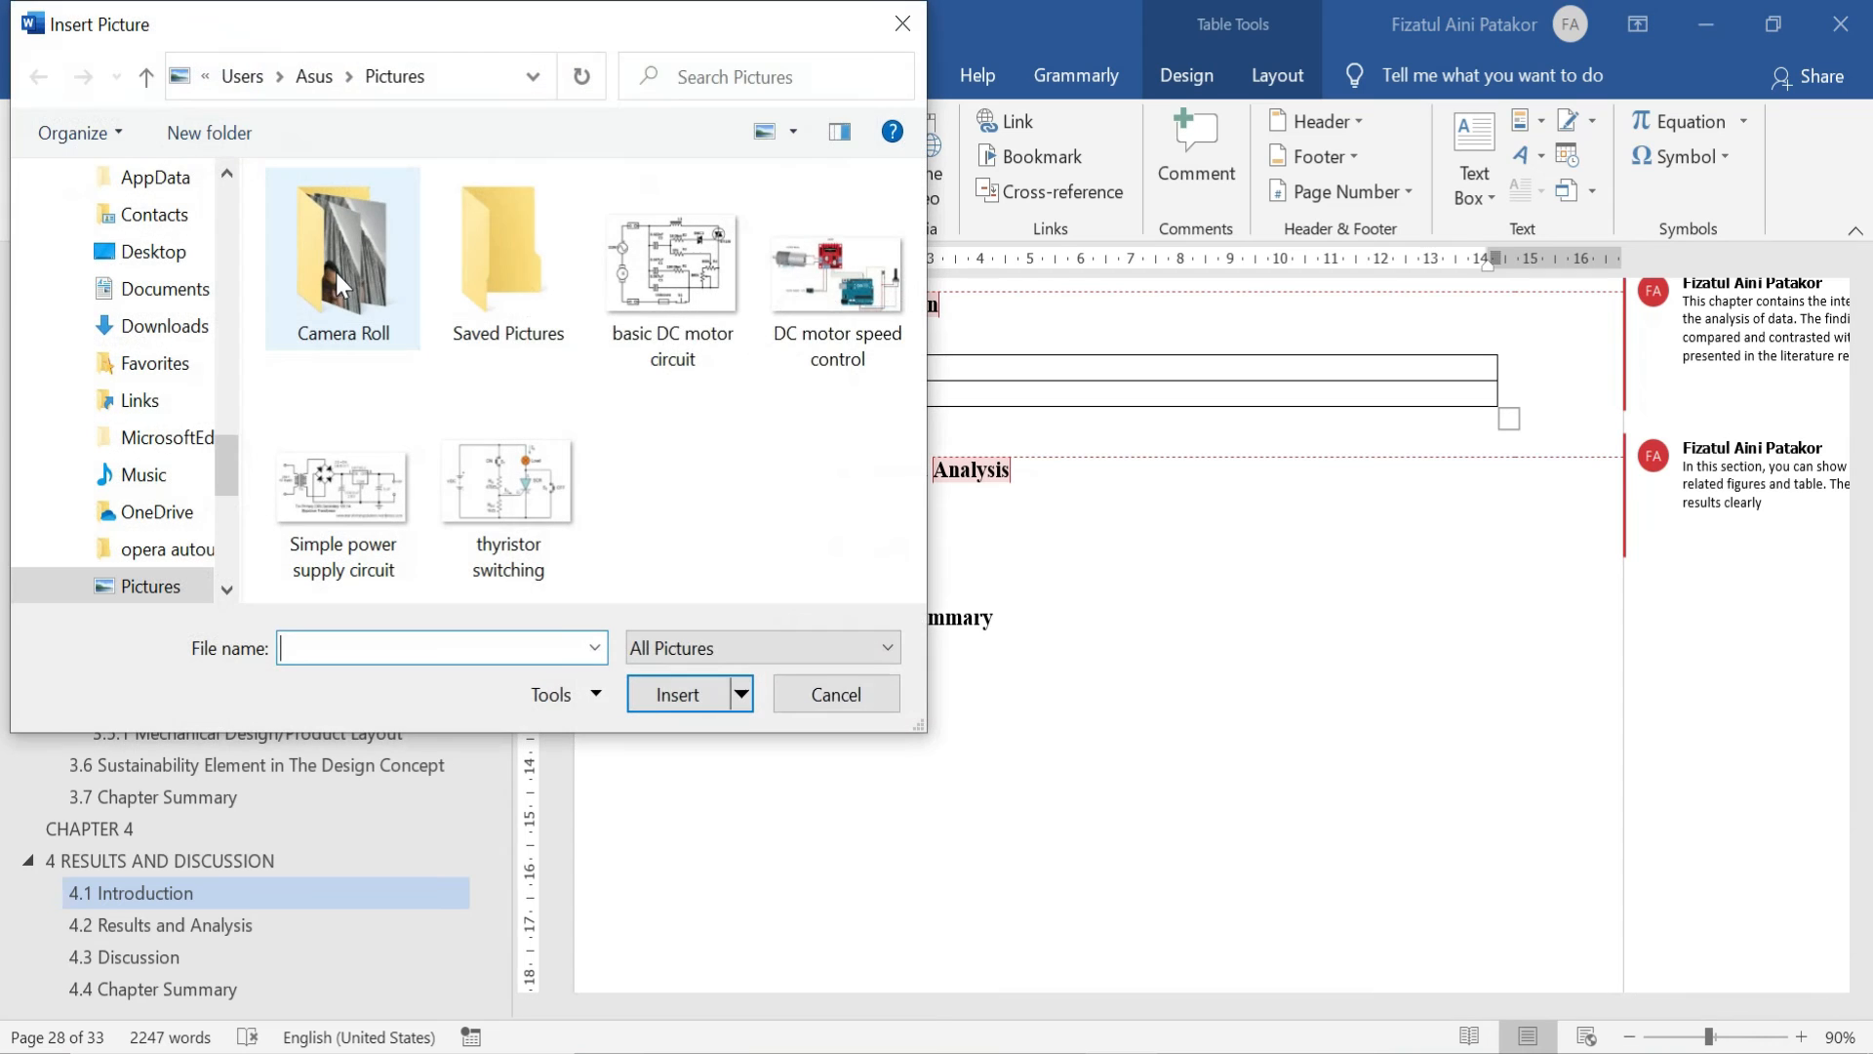
{"action": "double_click", "coordinate": [839, 278]}
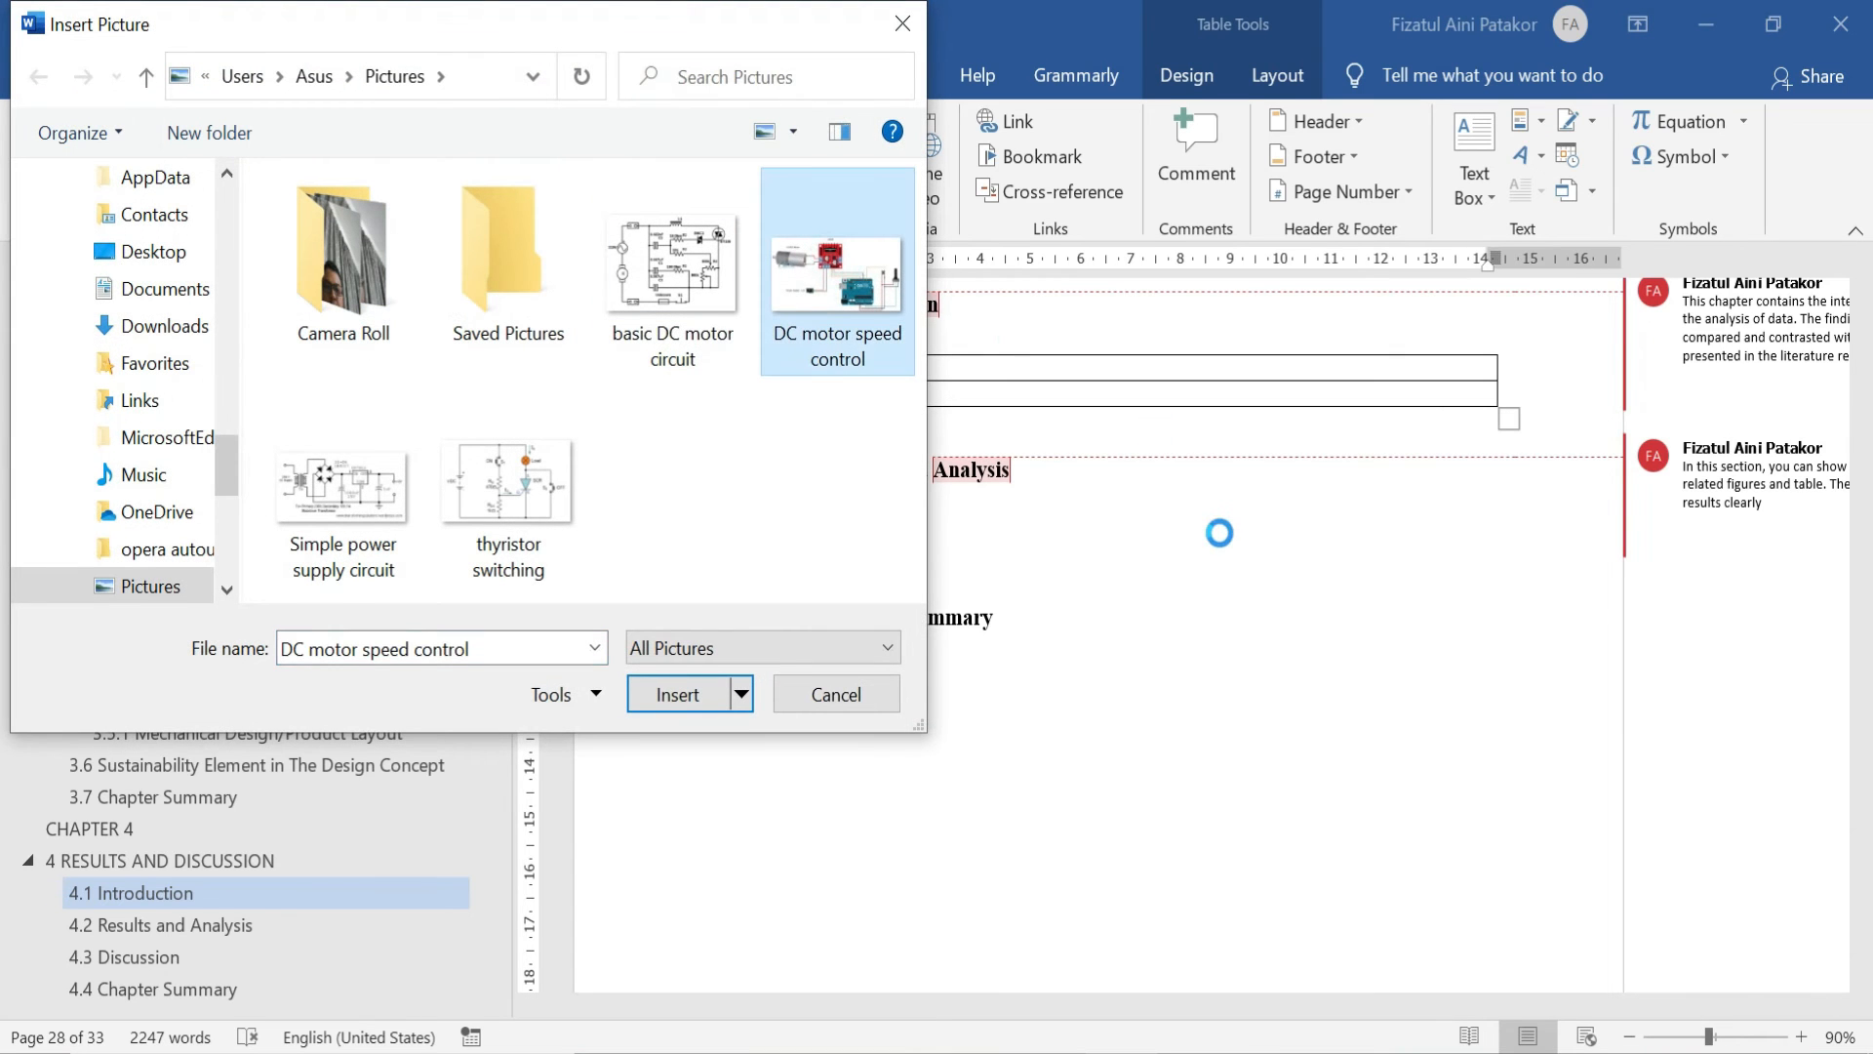
{"action": "left_click", "coordinate": [698, 686]}
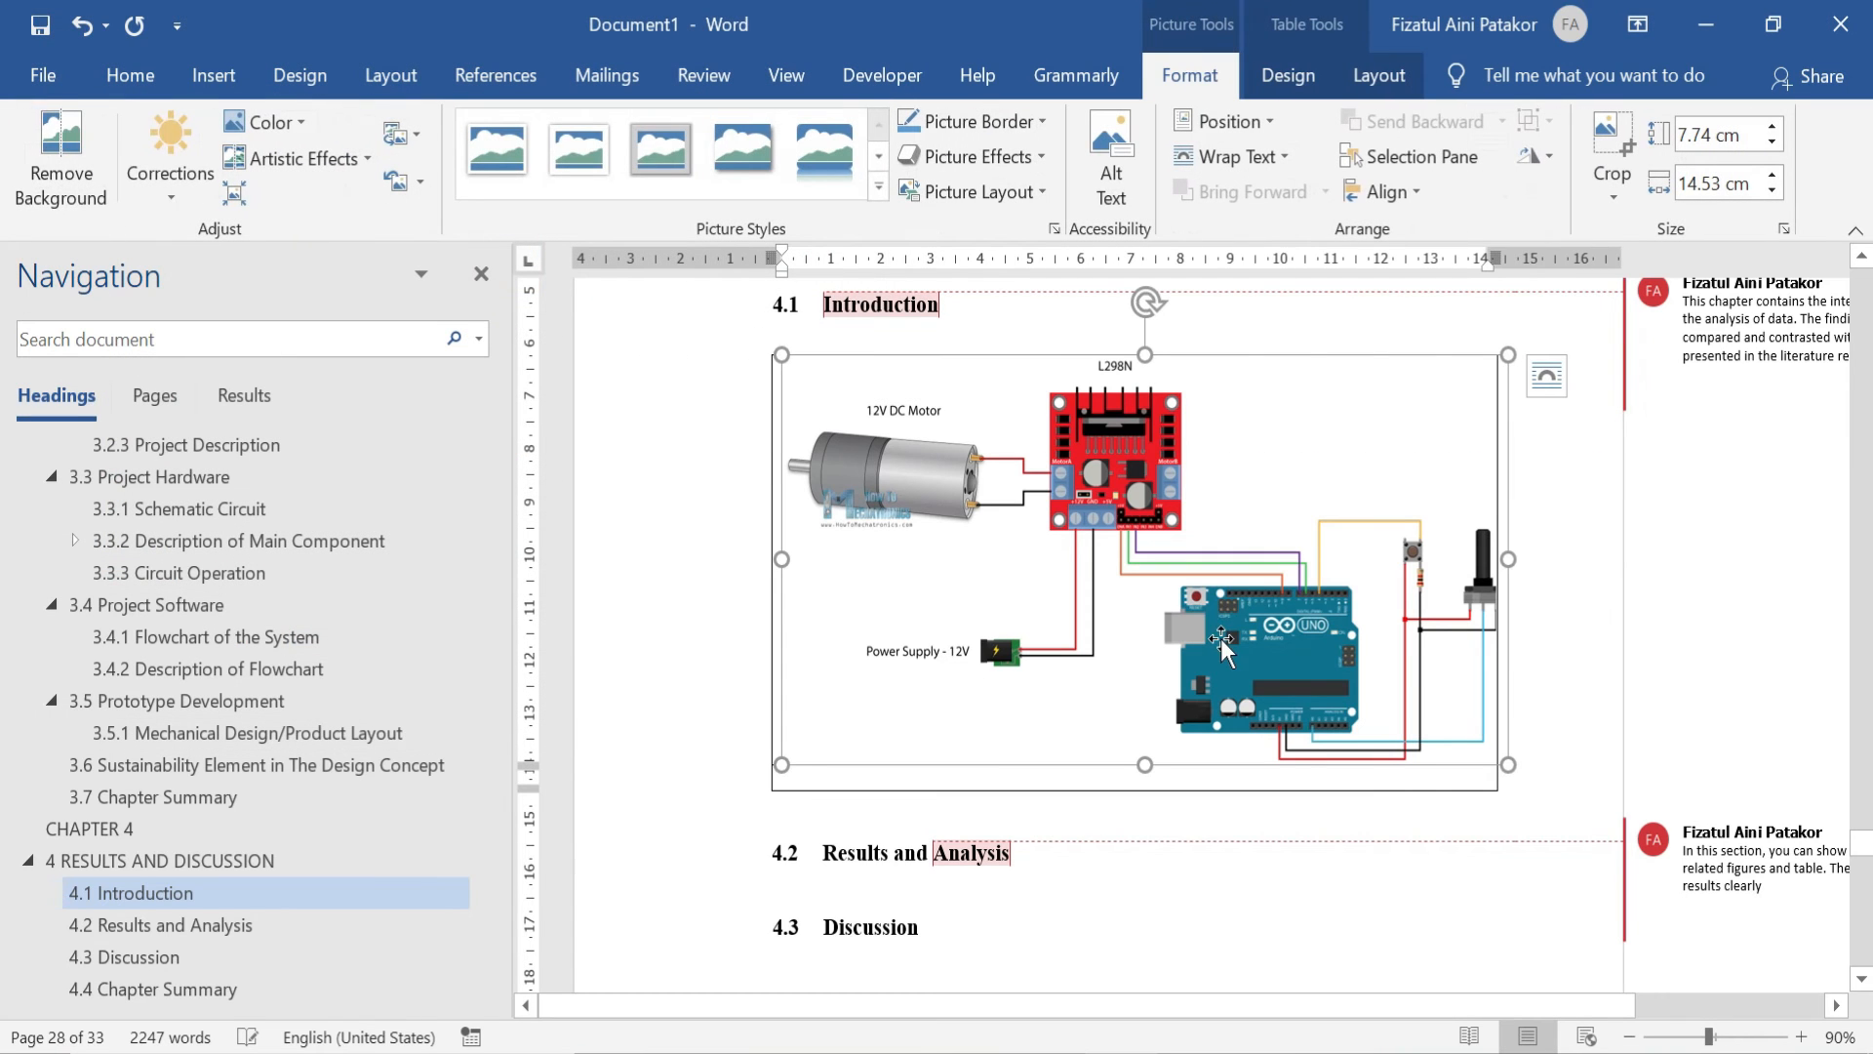
Centre the DC motor speed control picture within the table's first row
{"action": "left_click", "coordinate": [130, 76]}
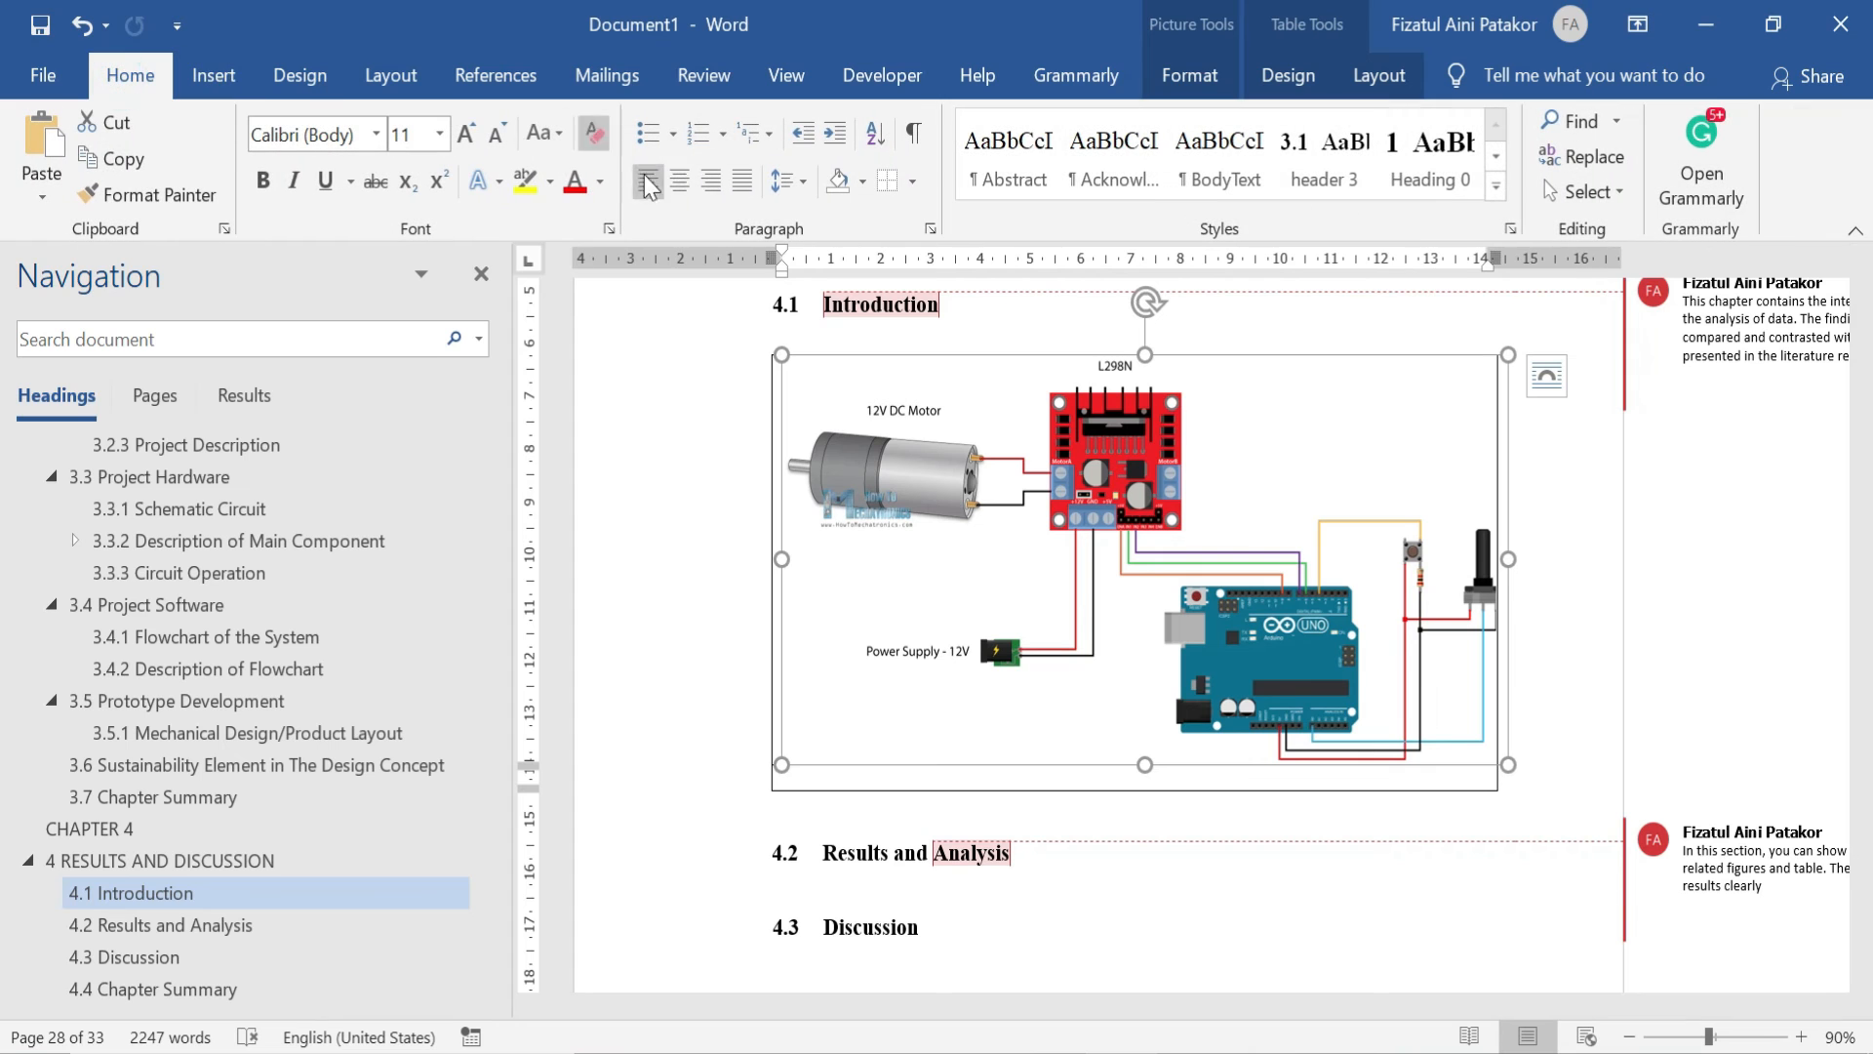
{"action": "left_click", "coordinate": [681, 179]}
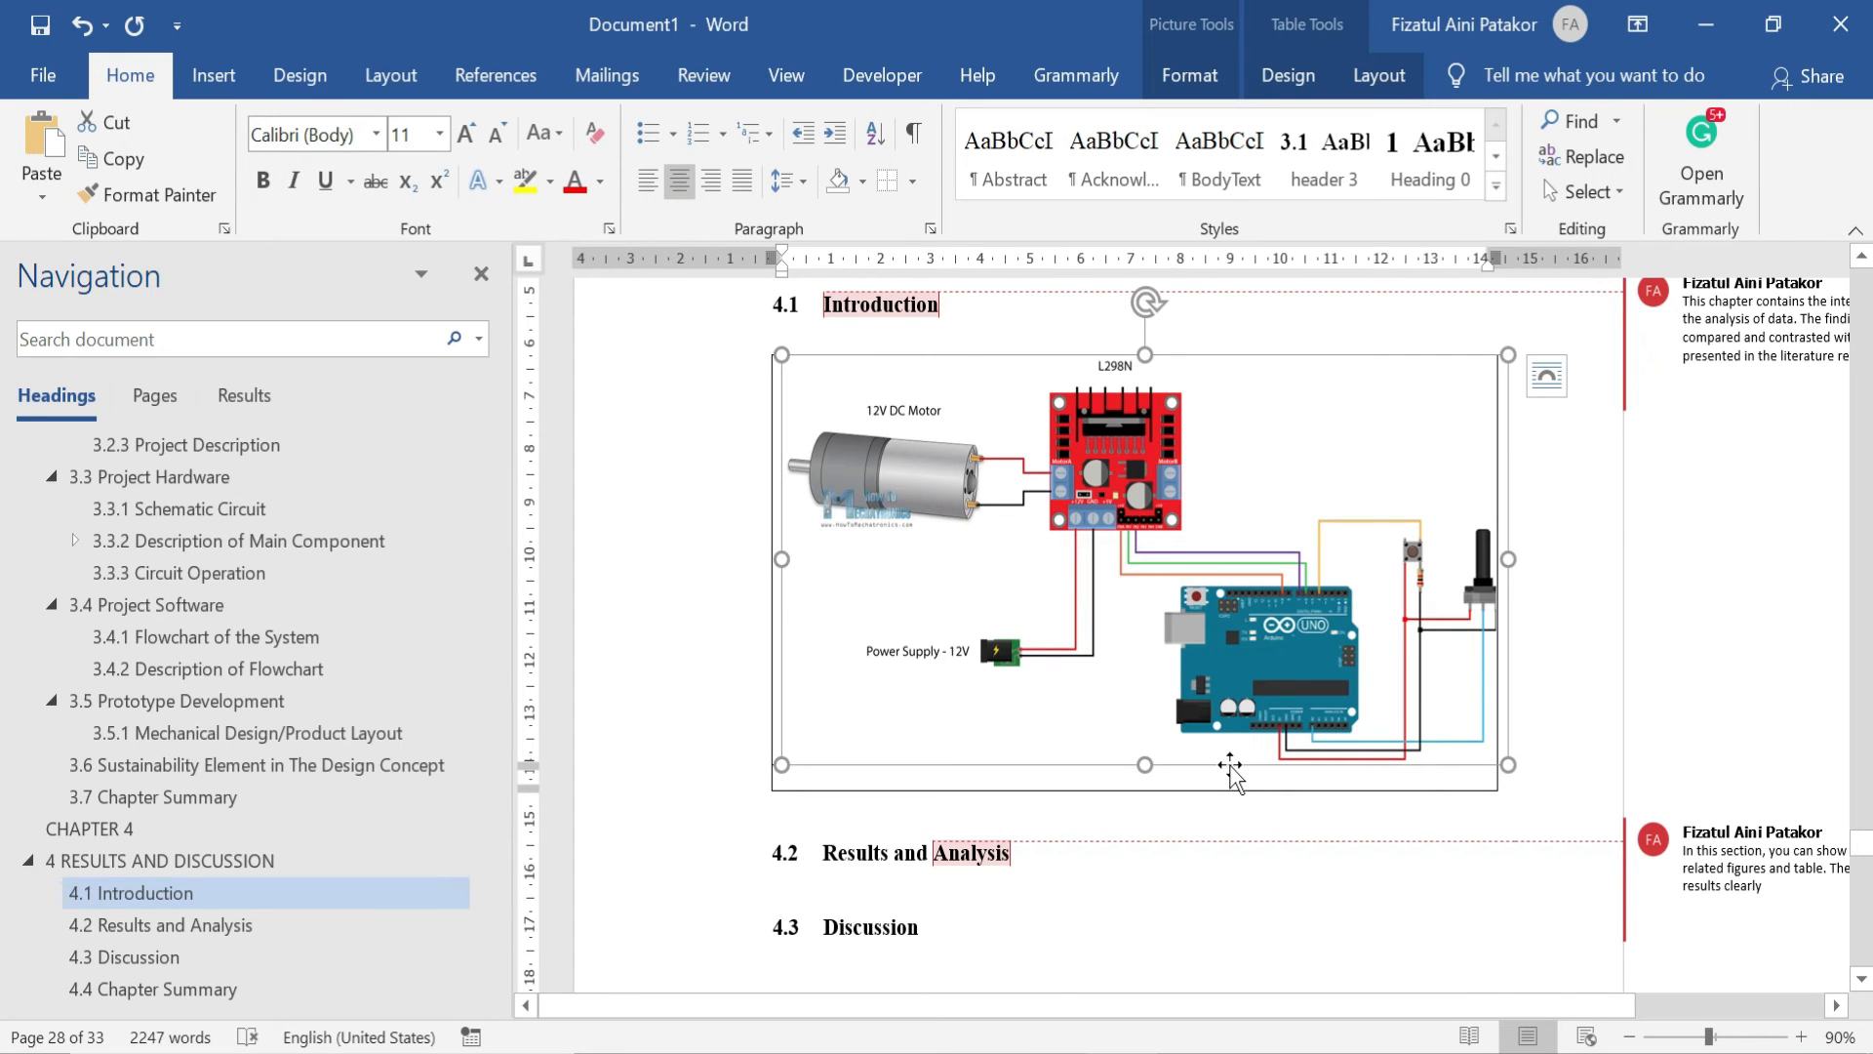
{"action": "left_click", "coordinate": [1519, 694]}
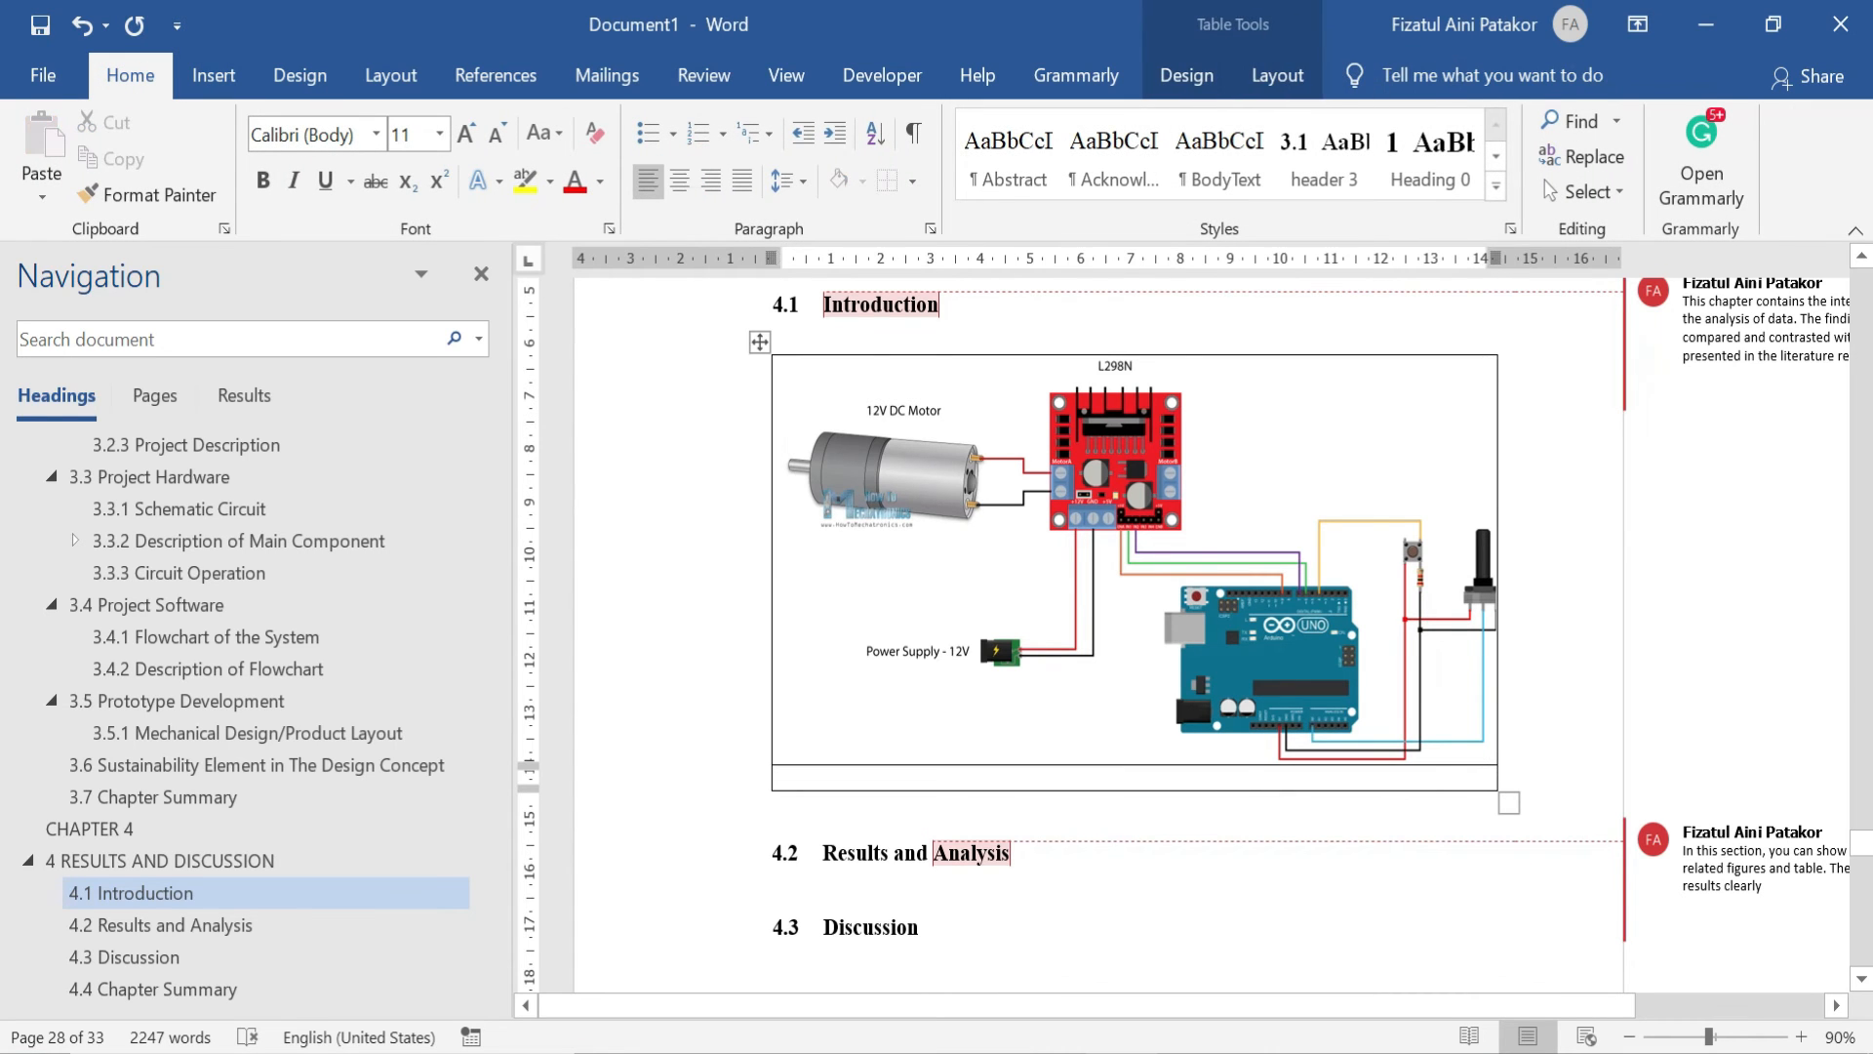
Scale the DC motor speed control picture to 40% of its original size with the aspect ratio locked
{"action": "left_click", "coordinate": [1365, 617]}
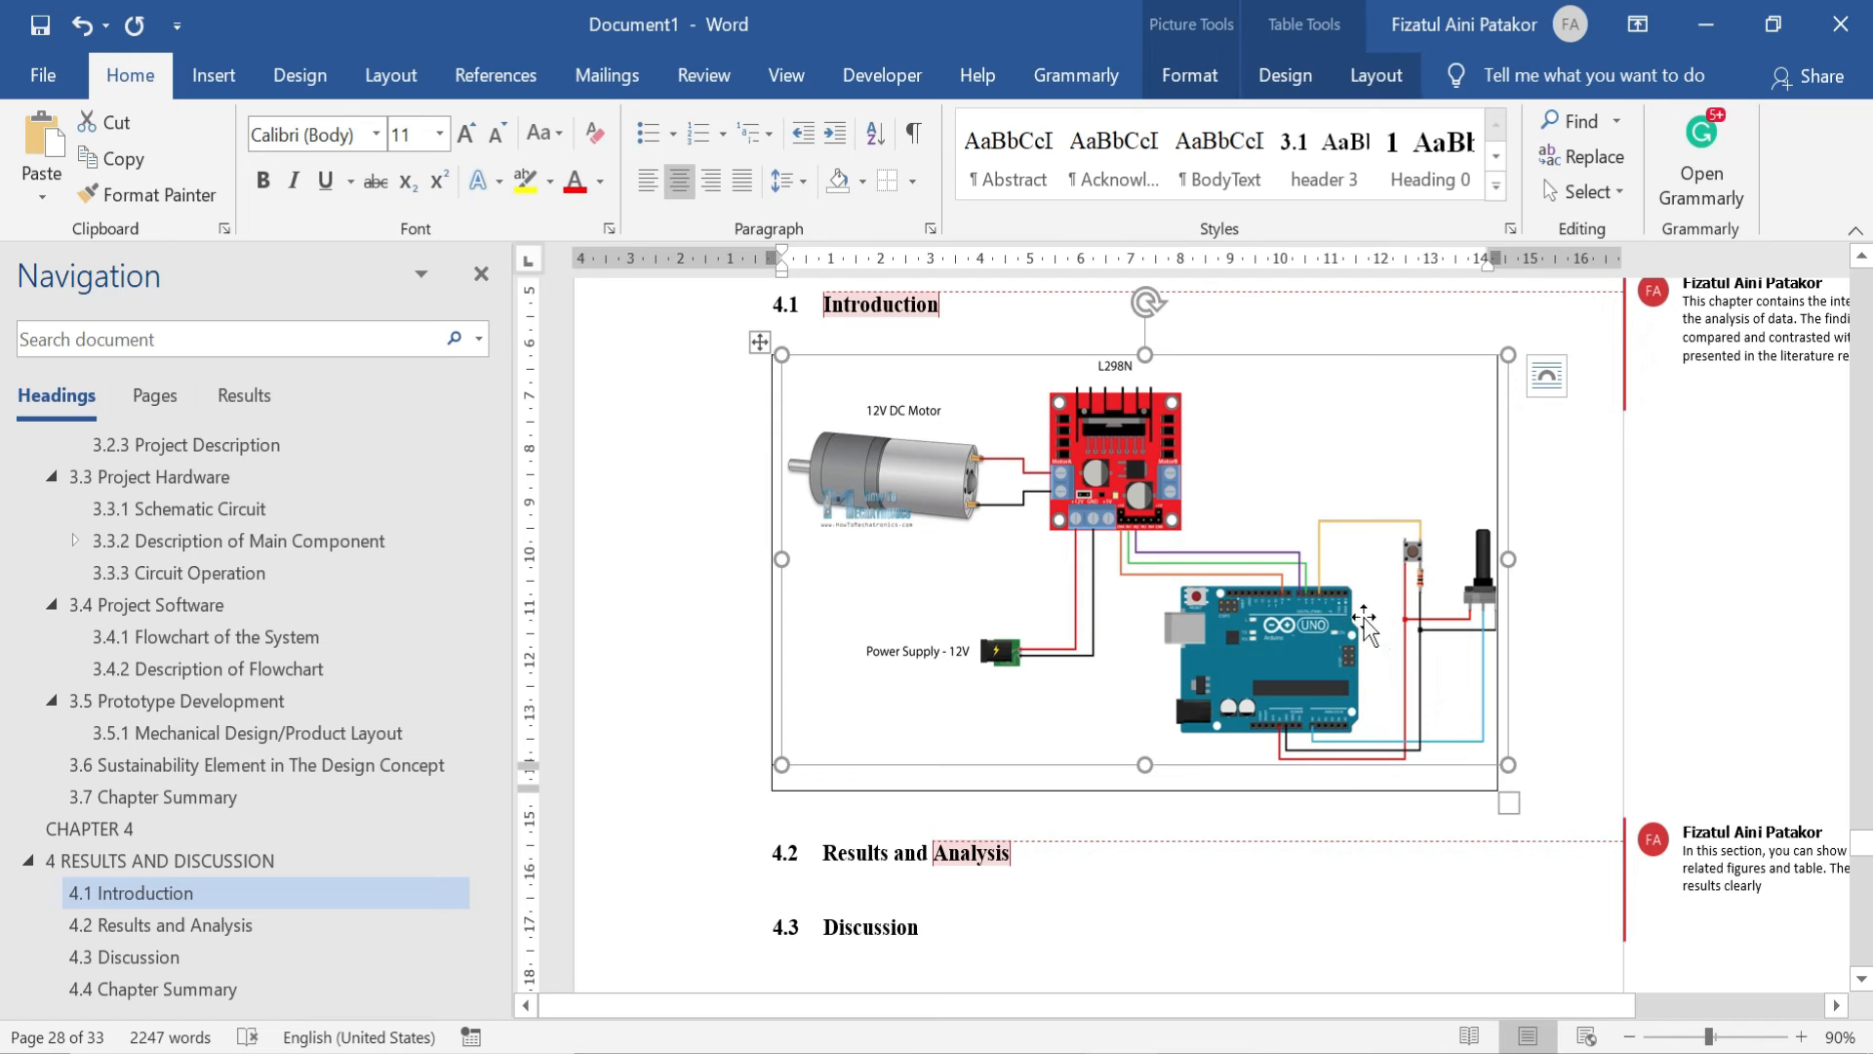
{"action": "right_click", "coordinate": [1364, 621]}
{"action": "left_click", "coordinate": [1464, 990]}
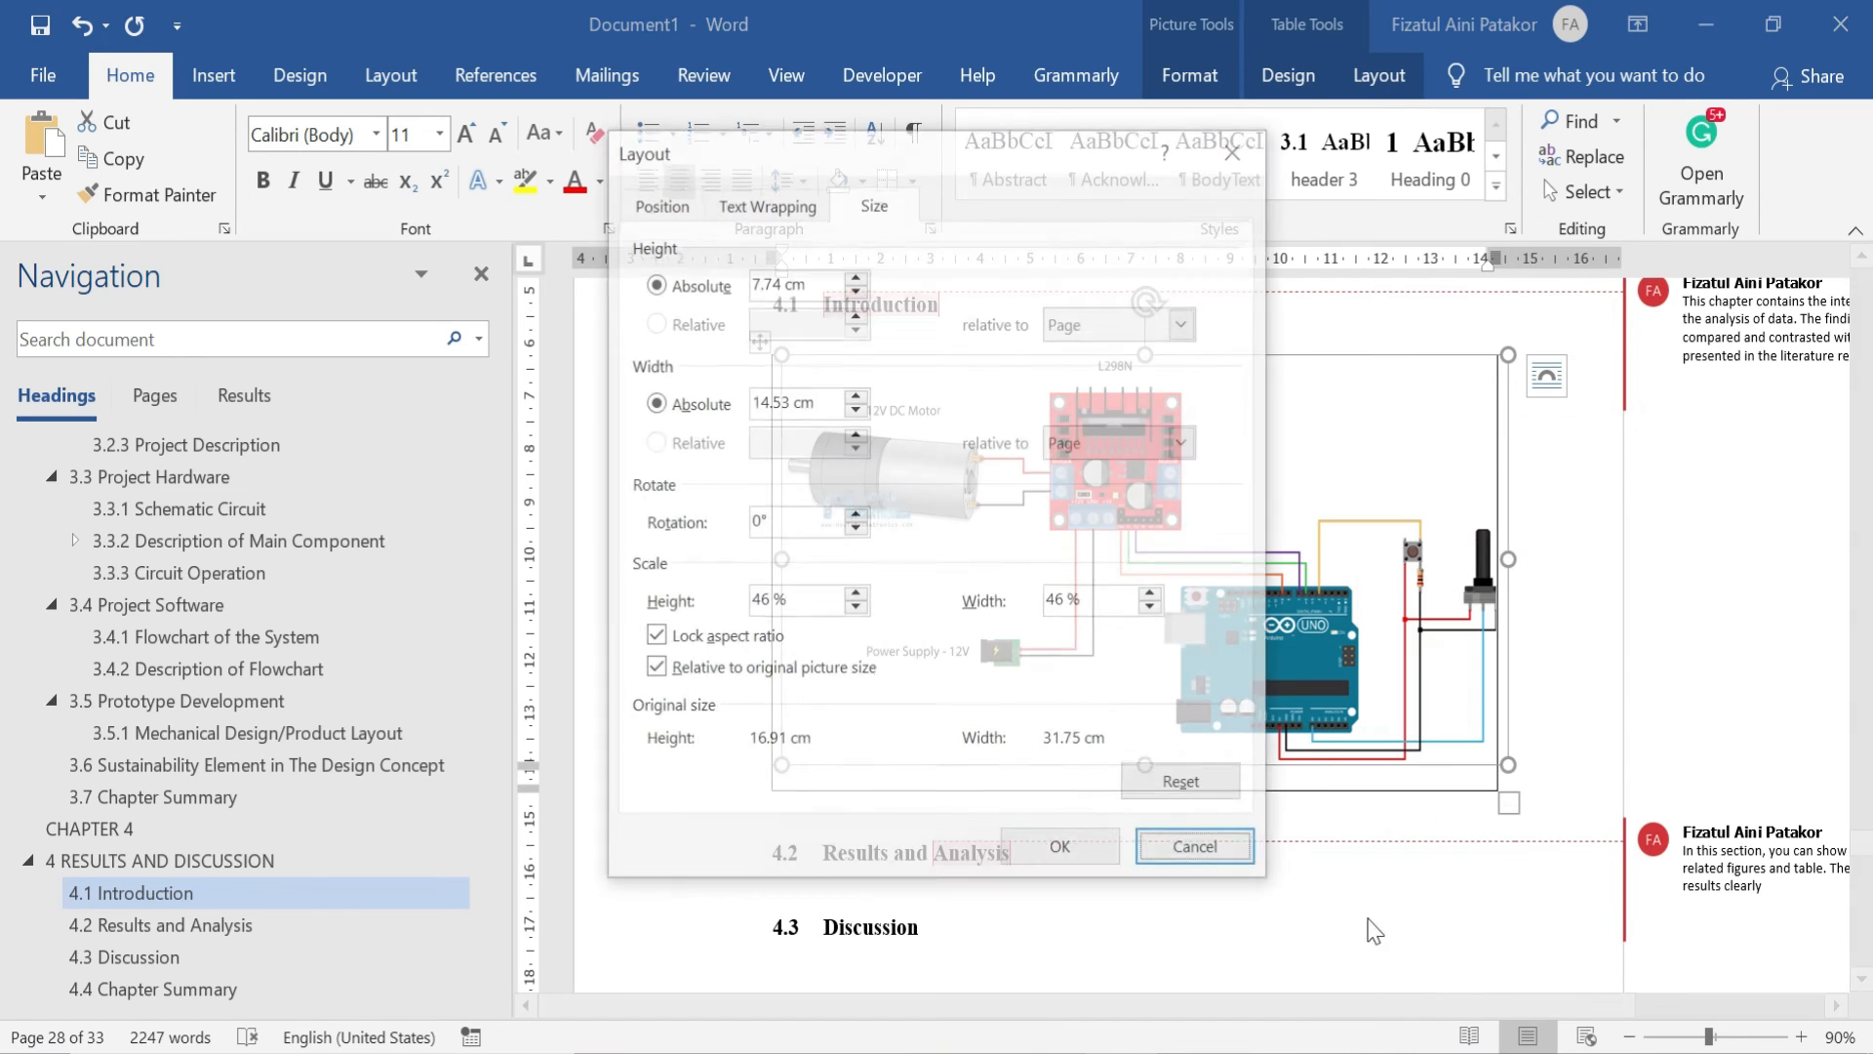
{"action": "left_click", "coordinate": [769, 601]}
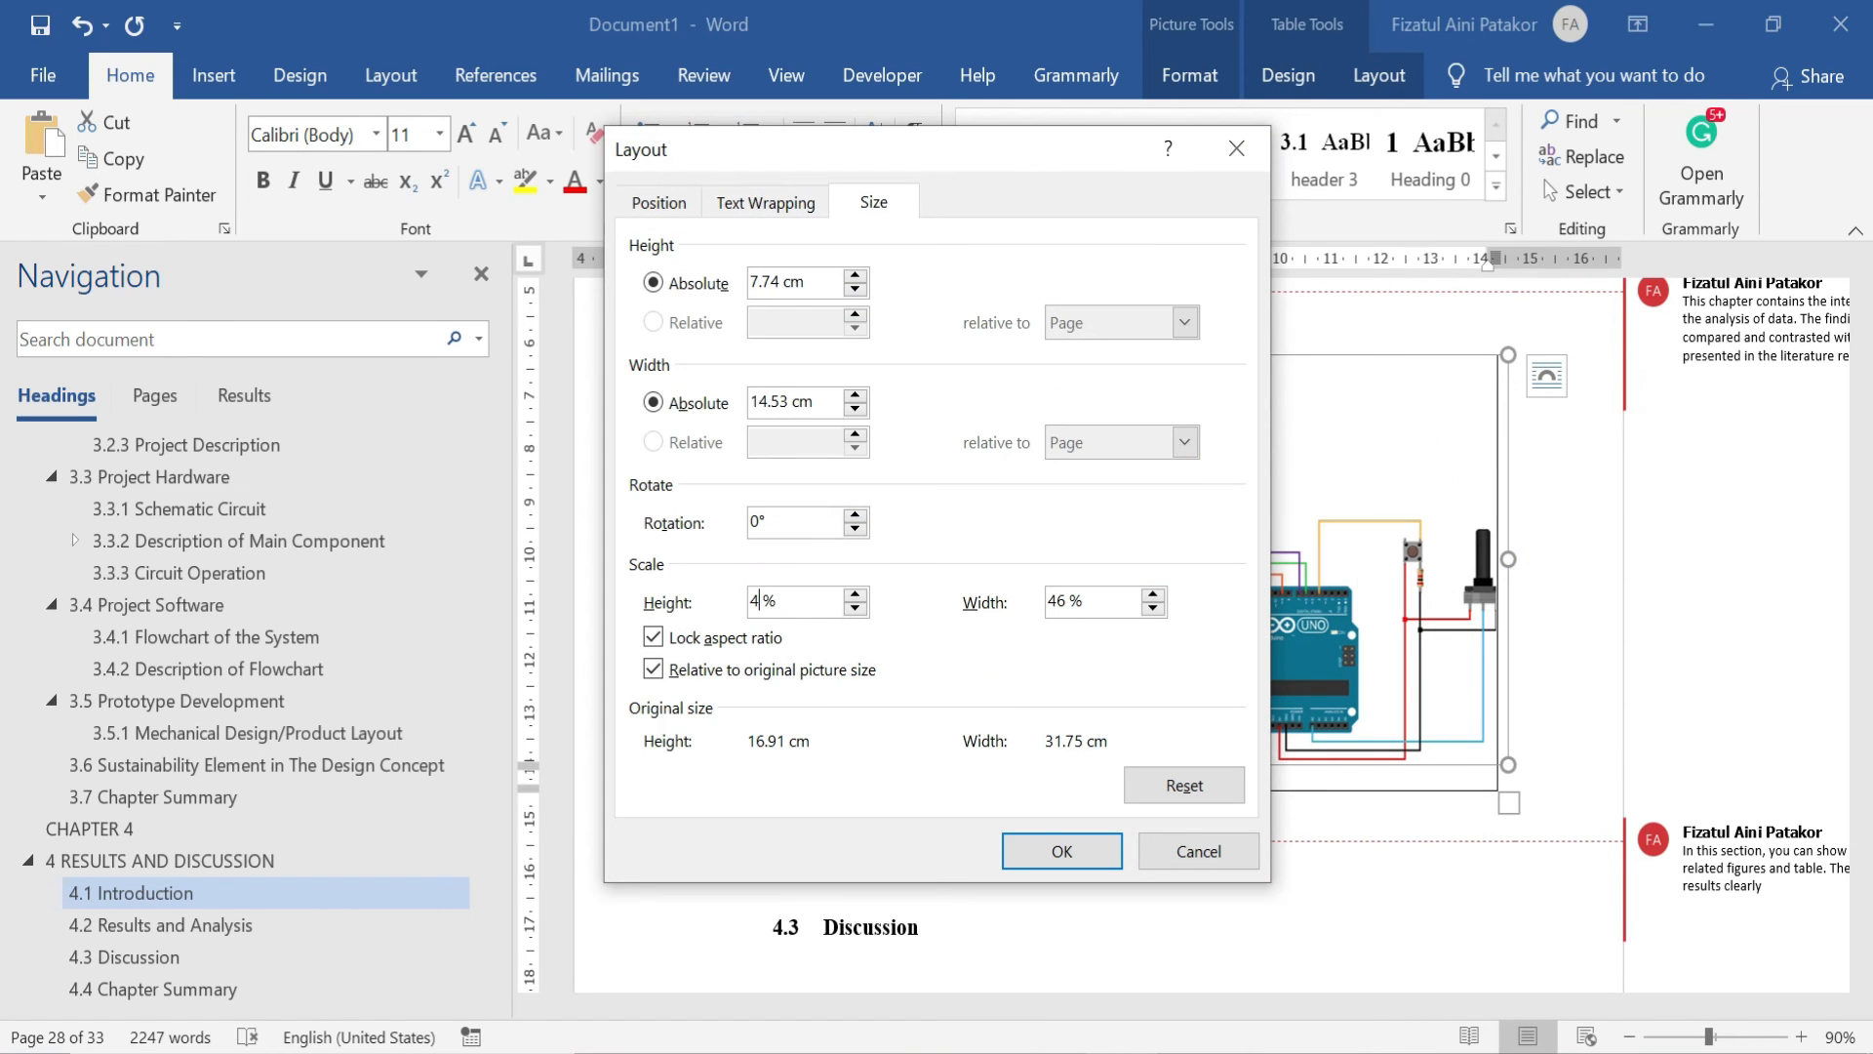
{"action": "type", "text": "0"}
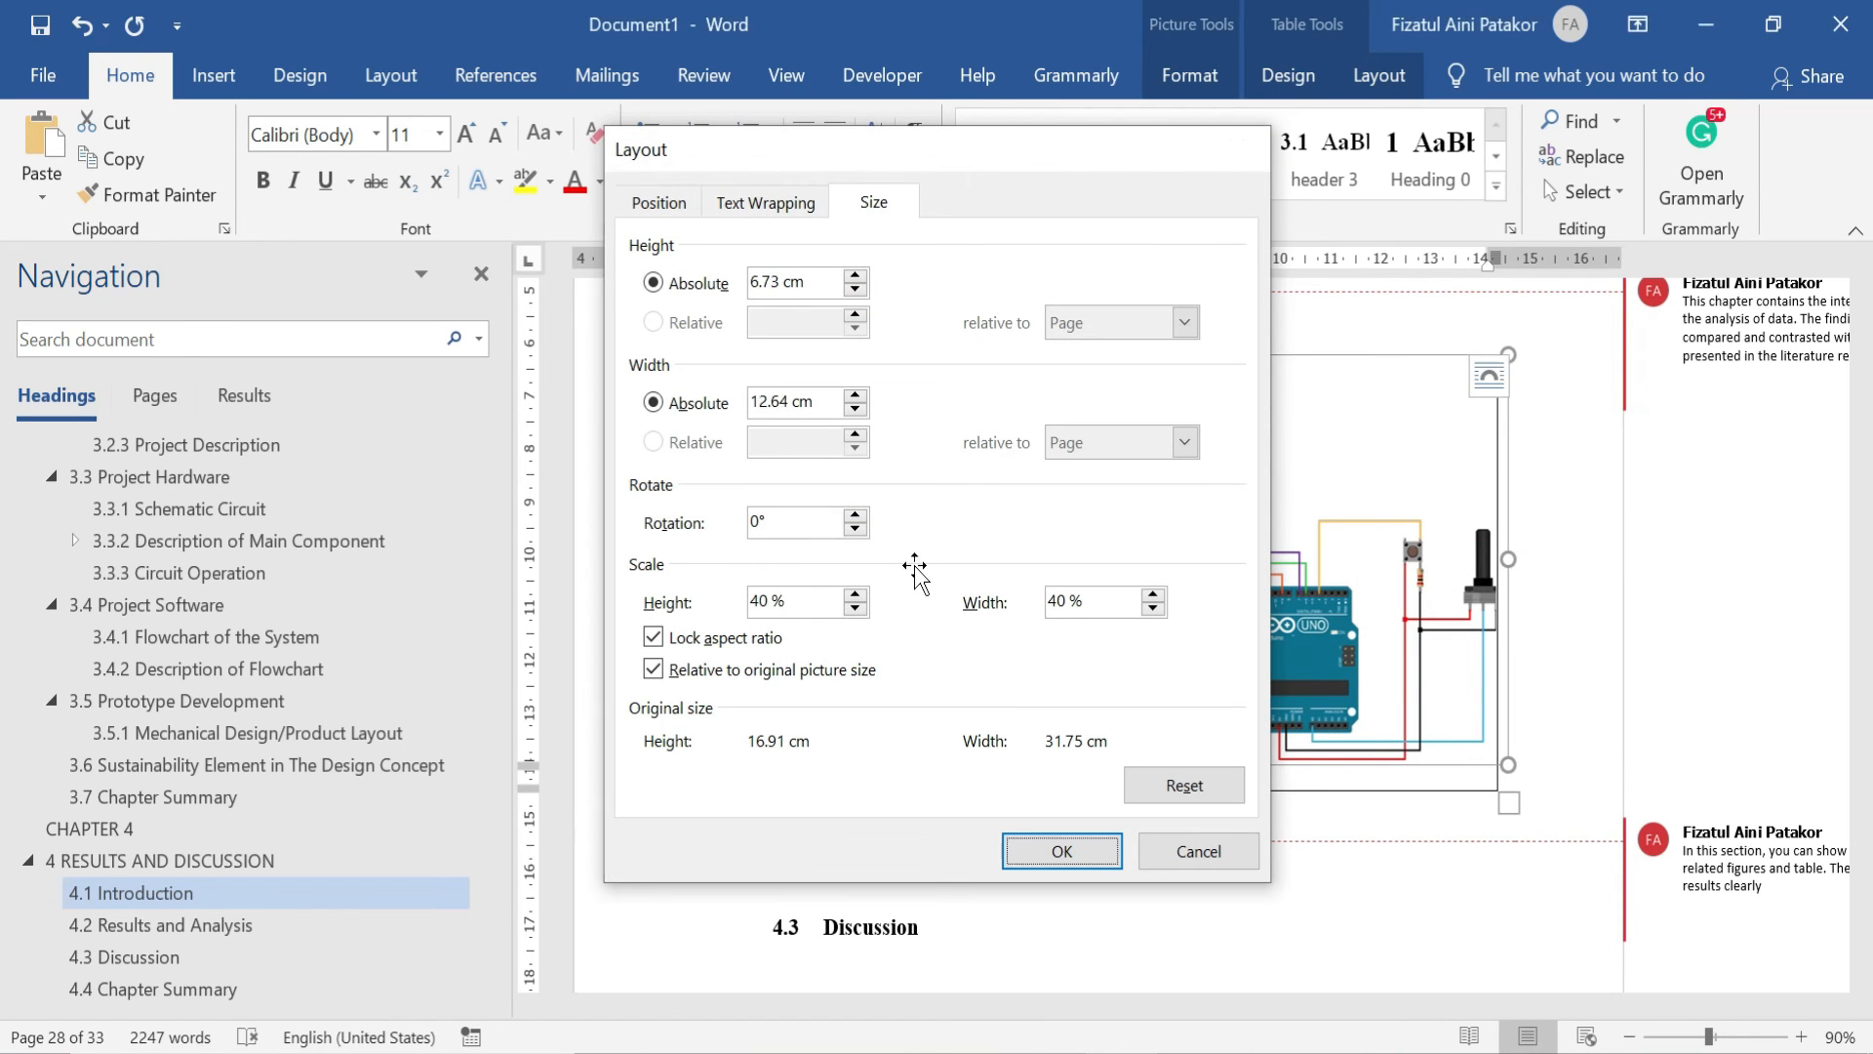
{"action": "key", "text": "Return"}
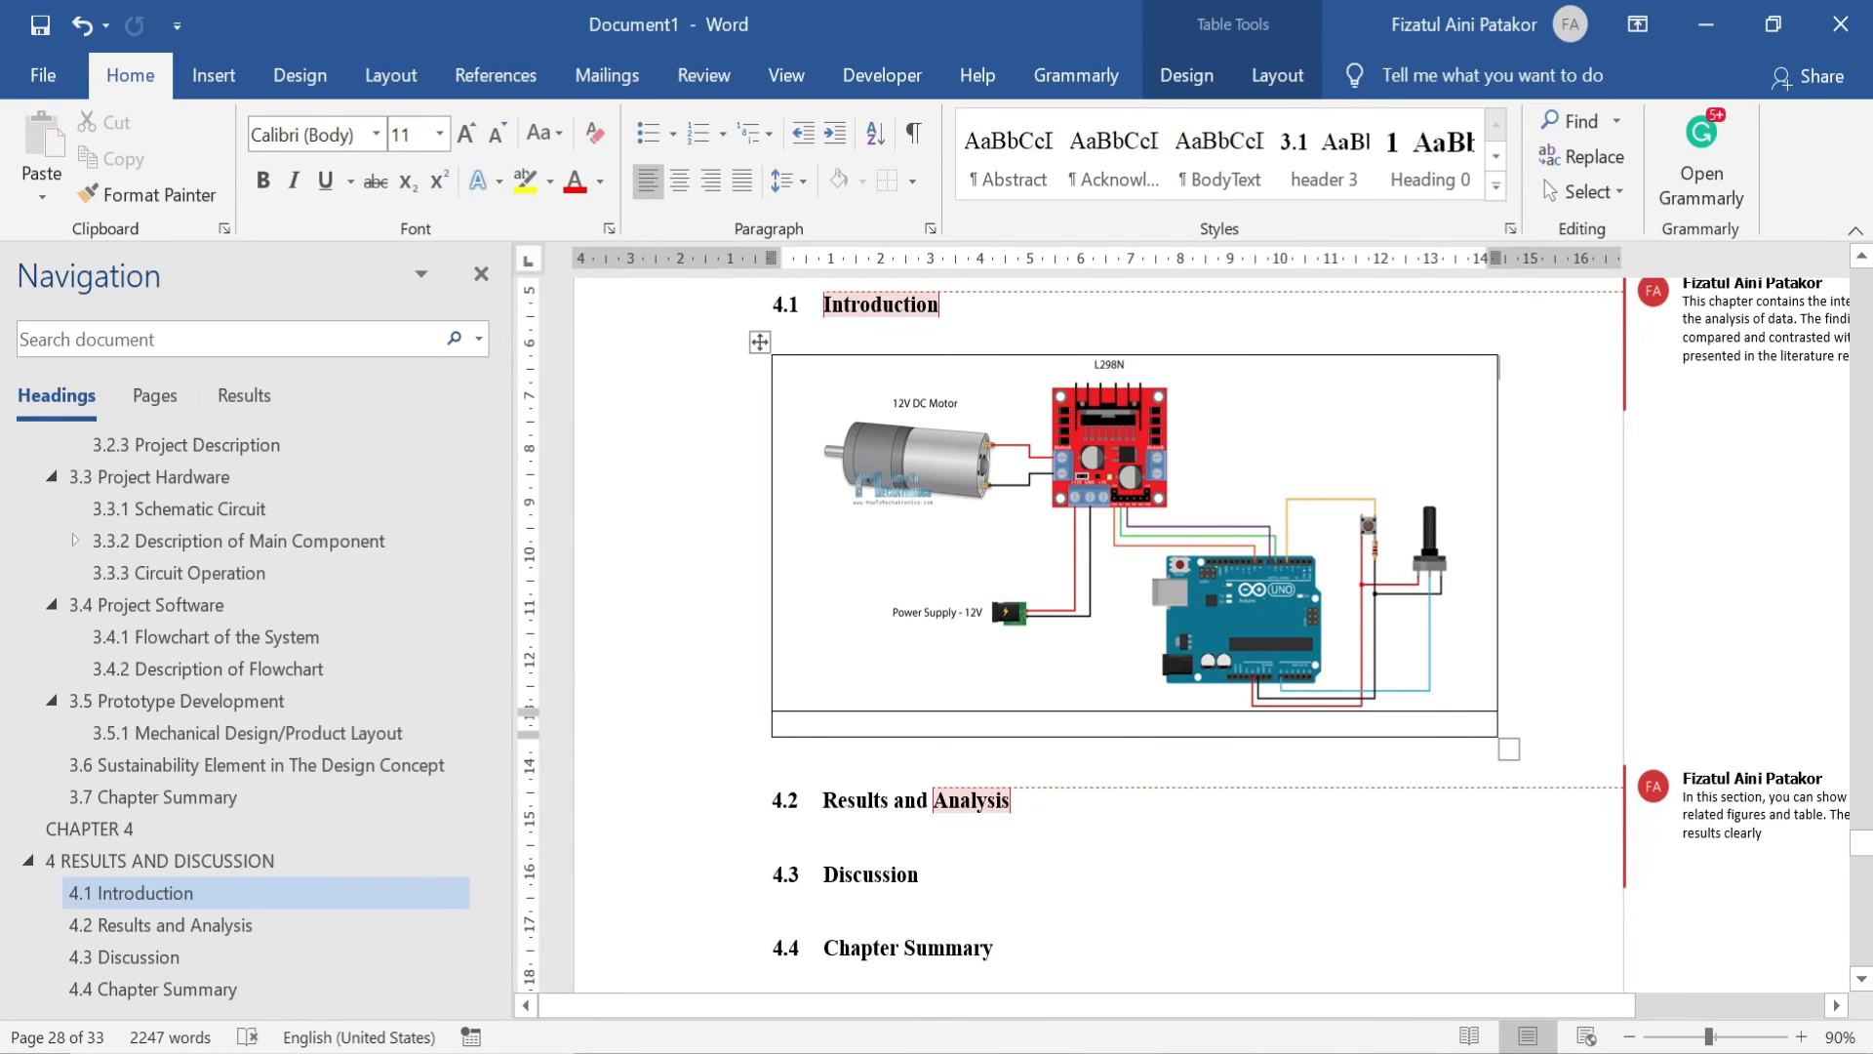
Copy the automatic "Figure 3.4" label from the front view caption in section 3.5.1 Mechanical Design/Product Layout
{"action": "left_click", "coordinate": [161, 766]}
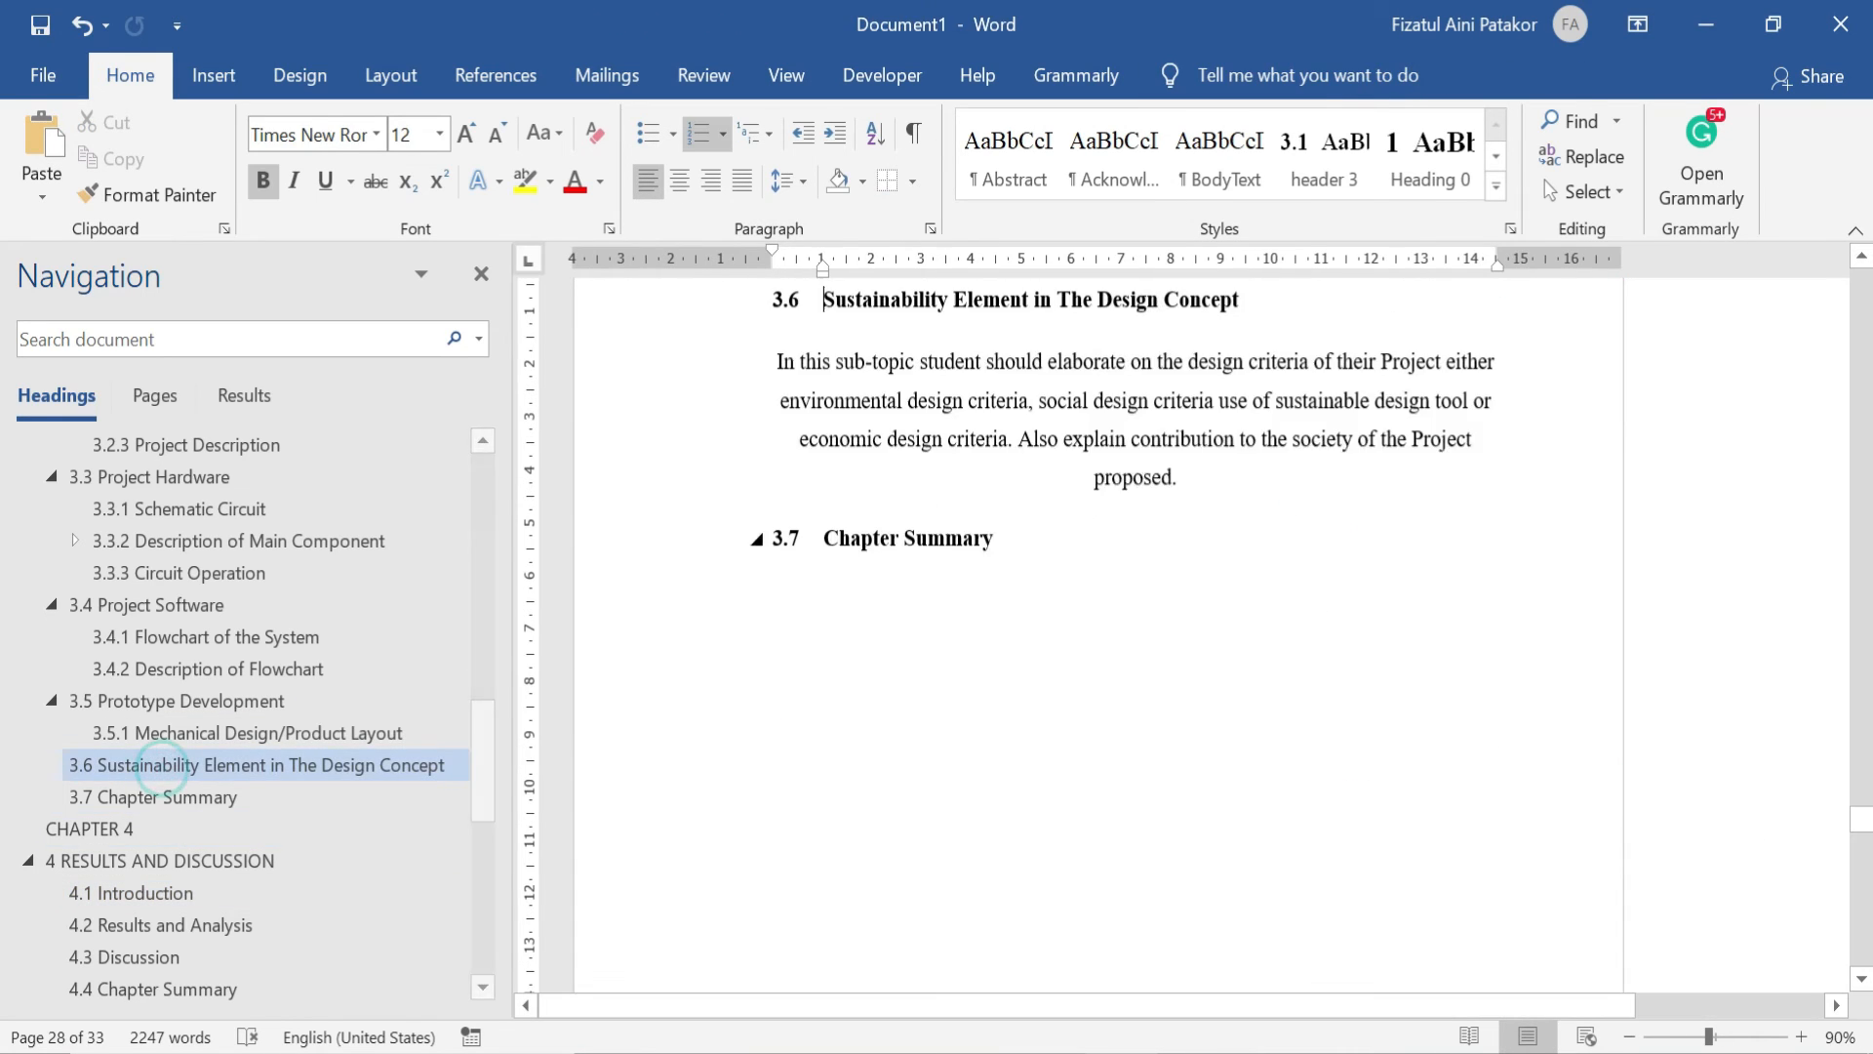
{"action": "left_click", "coordinate": [161, 733]}
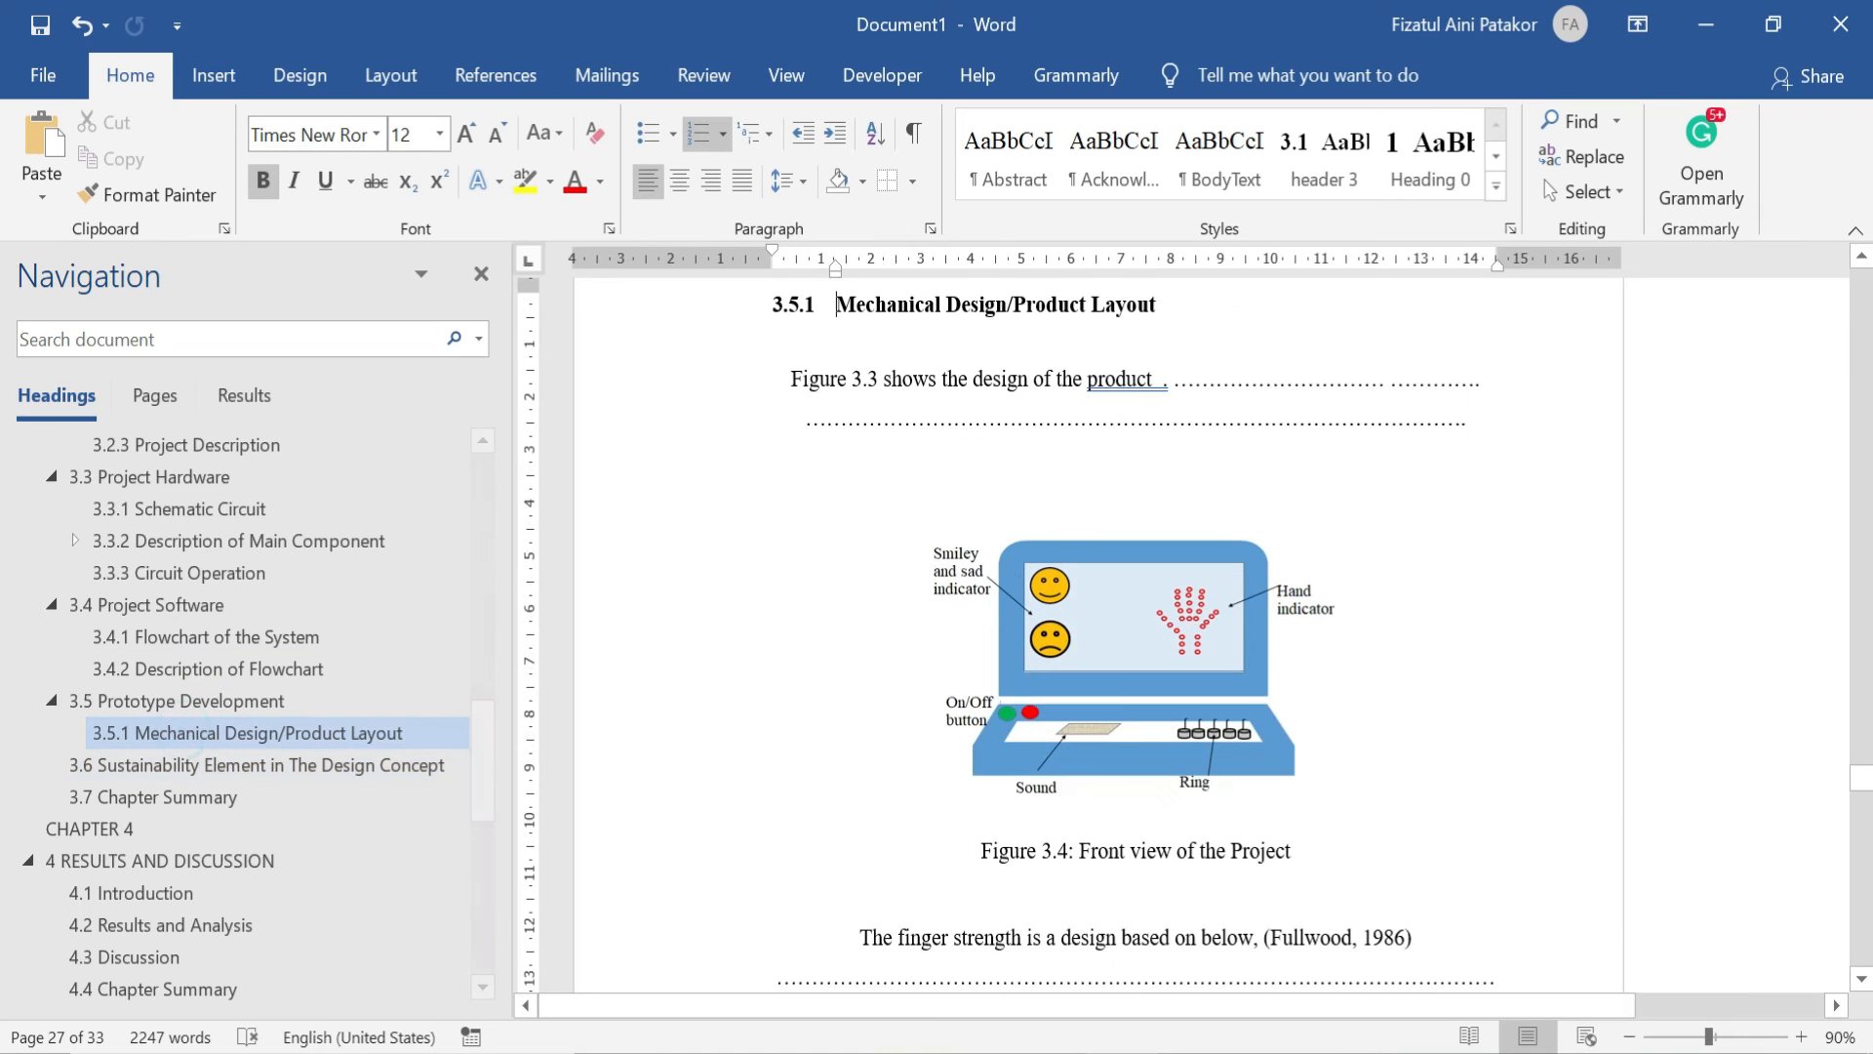
{"action": "scroll", "coordinate": [1098, 634], "scroll_direction": "down", "scroll_amount": 3}
{"action": "left_click_drag", "start_coordinate": [981, 657], "coordinate": [1068, 667]}
{"action": "key", "text": "ctrl+c"}
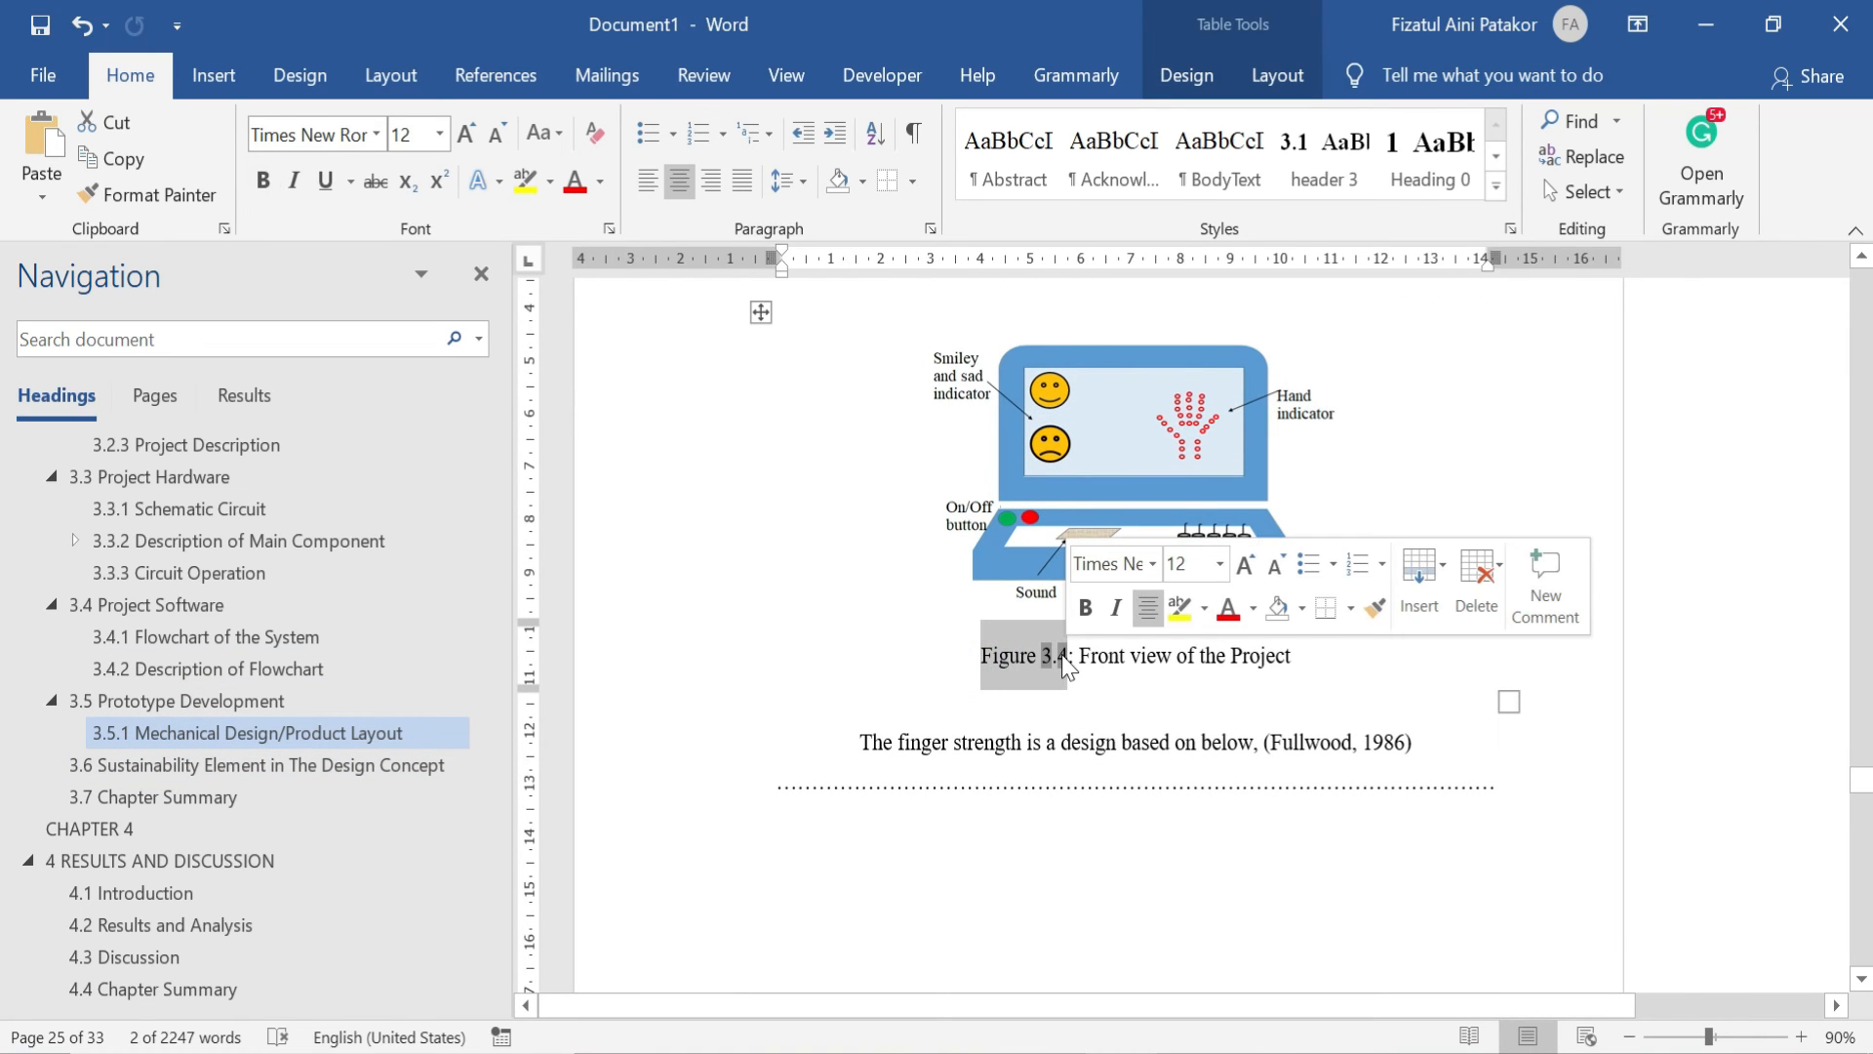
Paste the copied figure label into the second row of the table under 4.1 Introduction, followed by ": Arduino"
{"action": "left_click", "coordinate": [184, 892]}
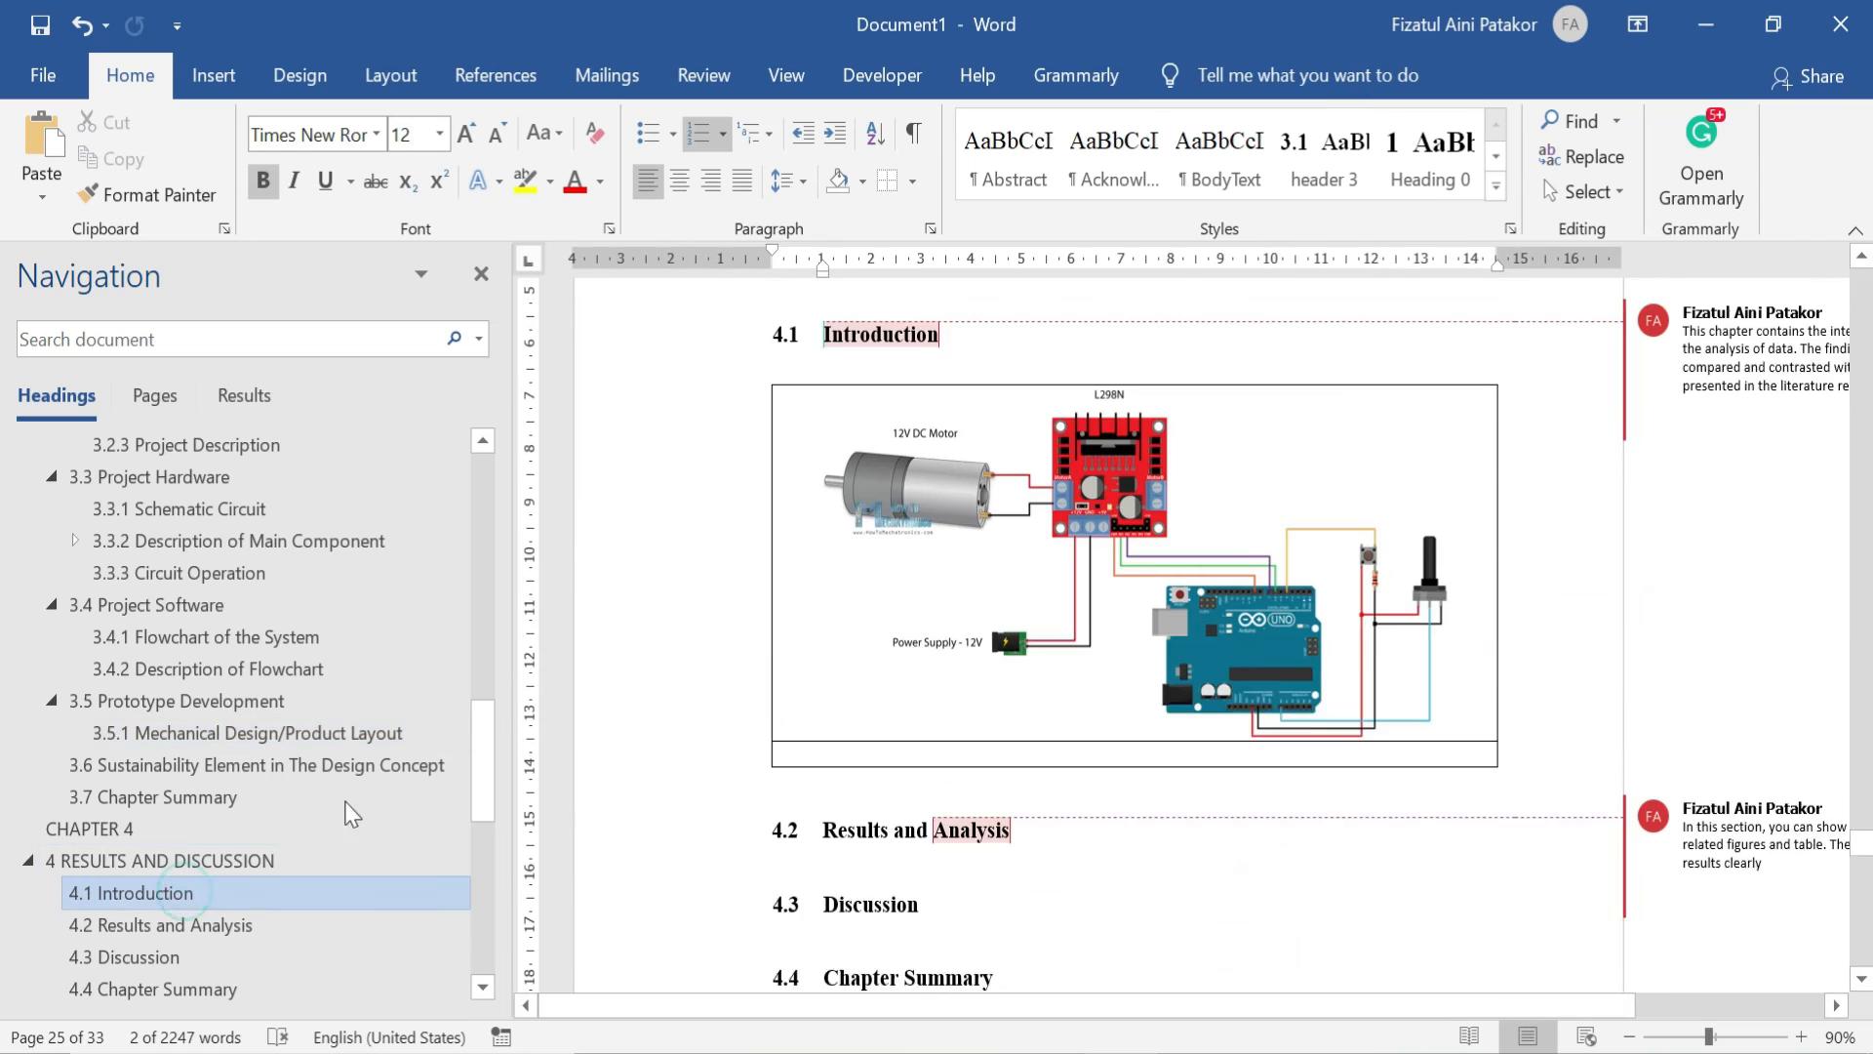
{"action": "left_click", "coordinate": [963, 723]}
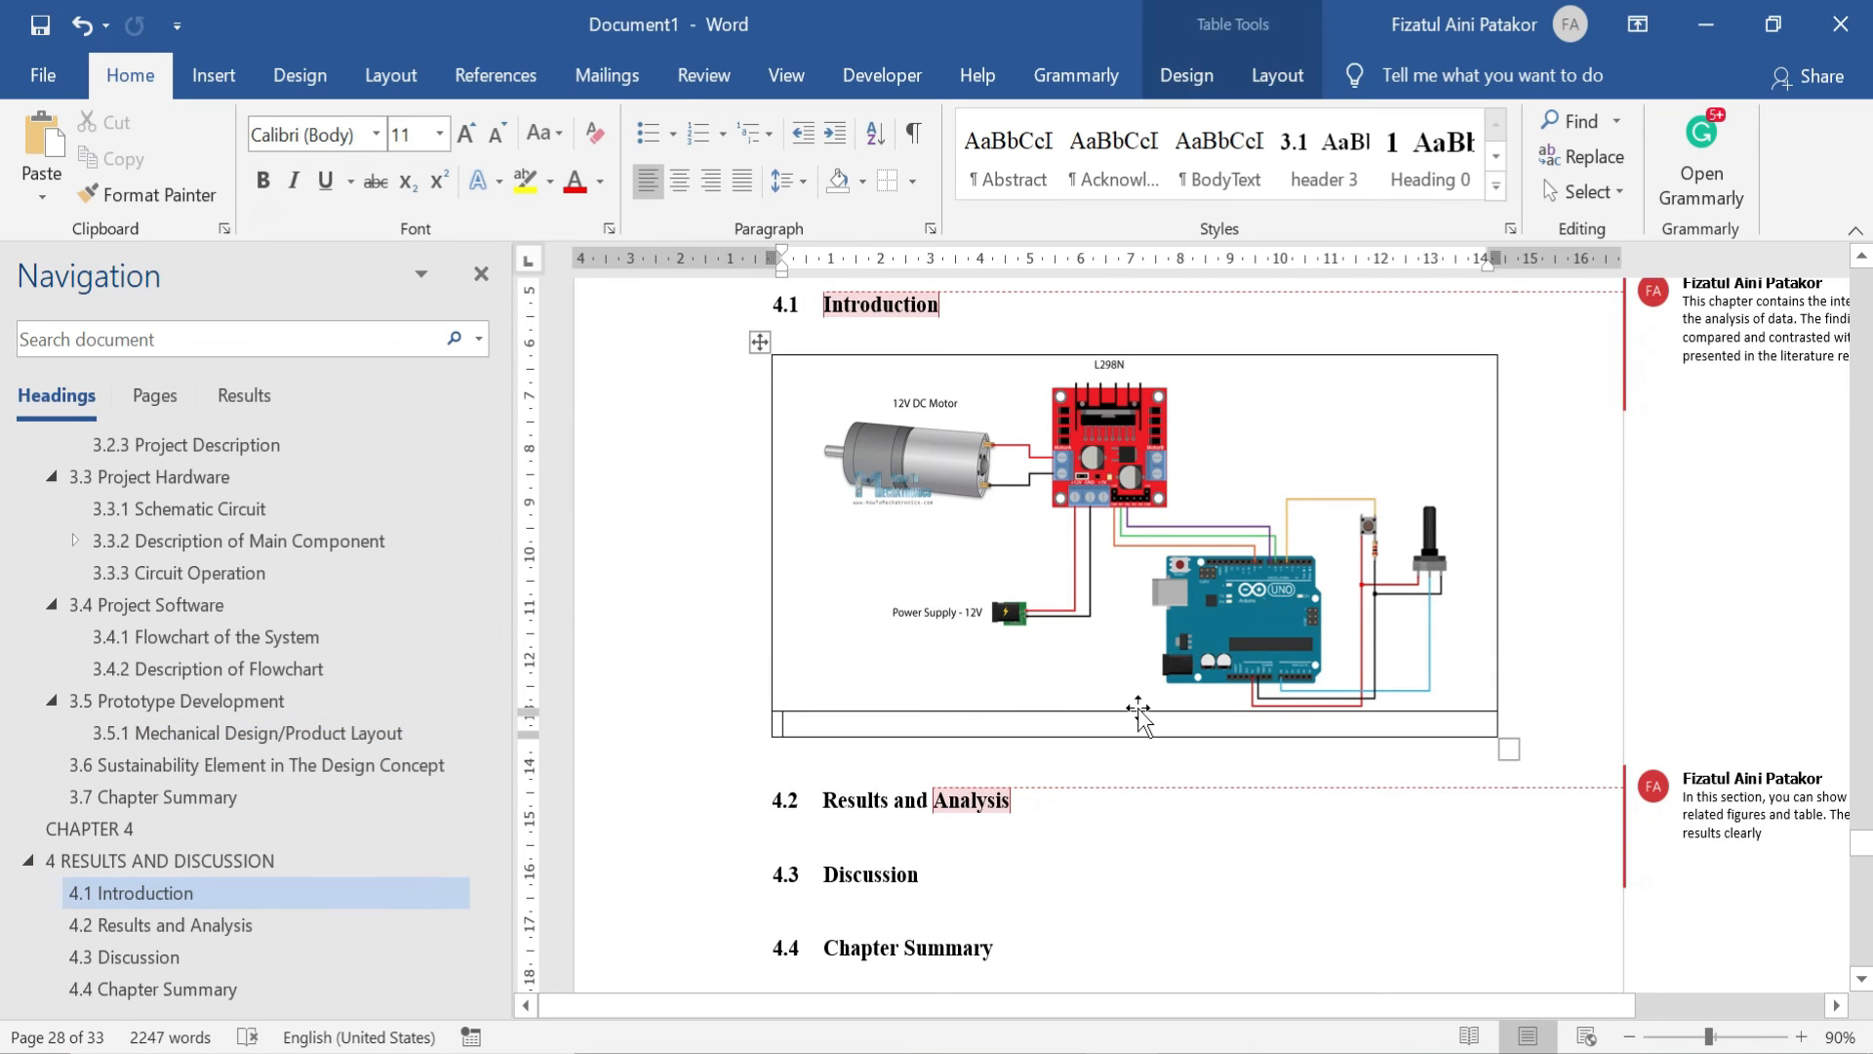
{"action": "key", "text": "ctrl+v"}
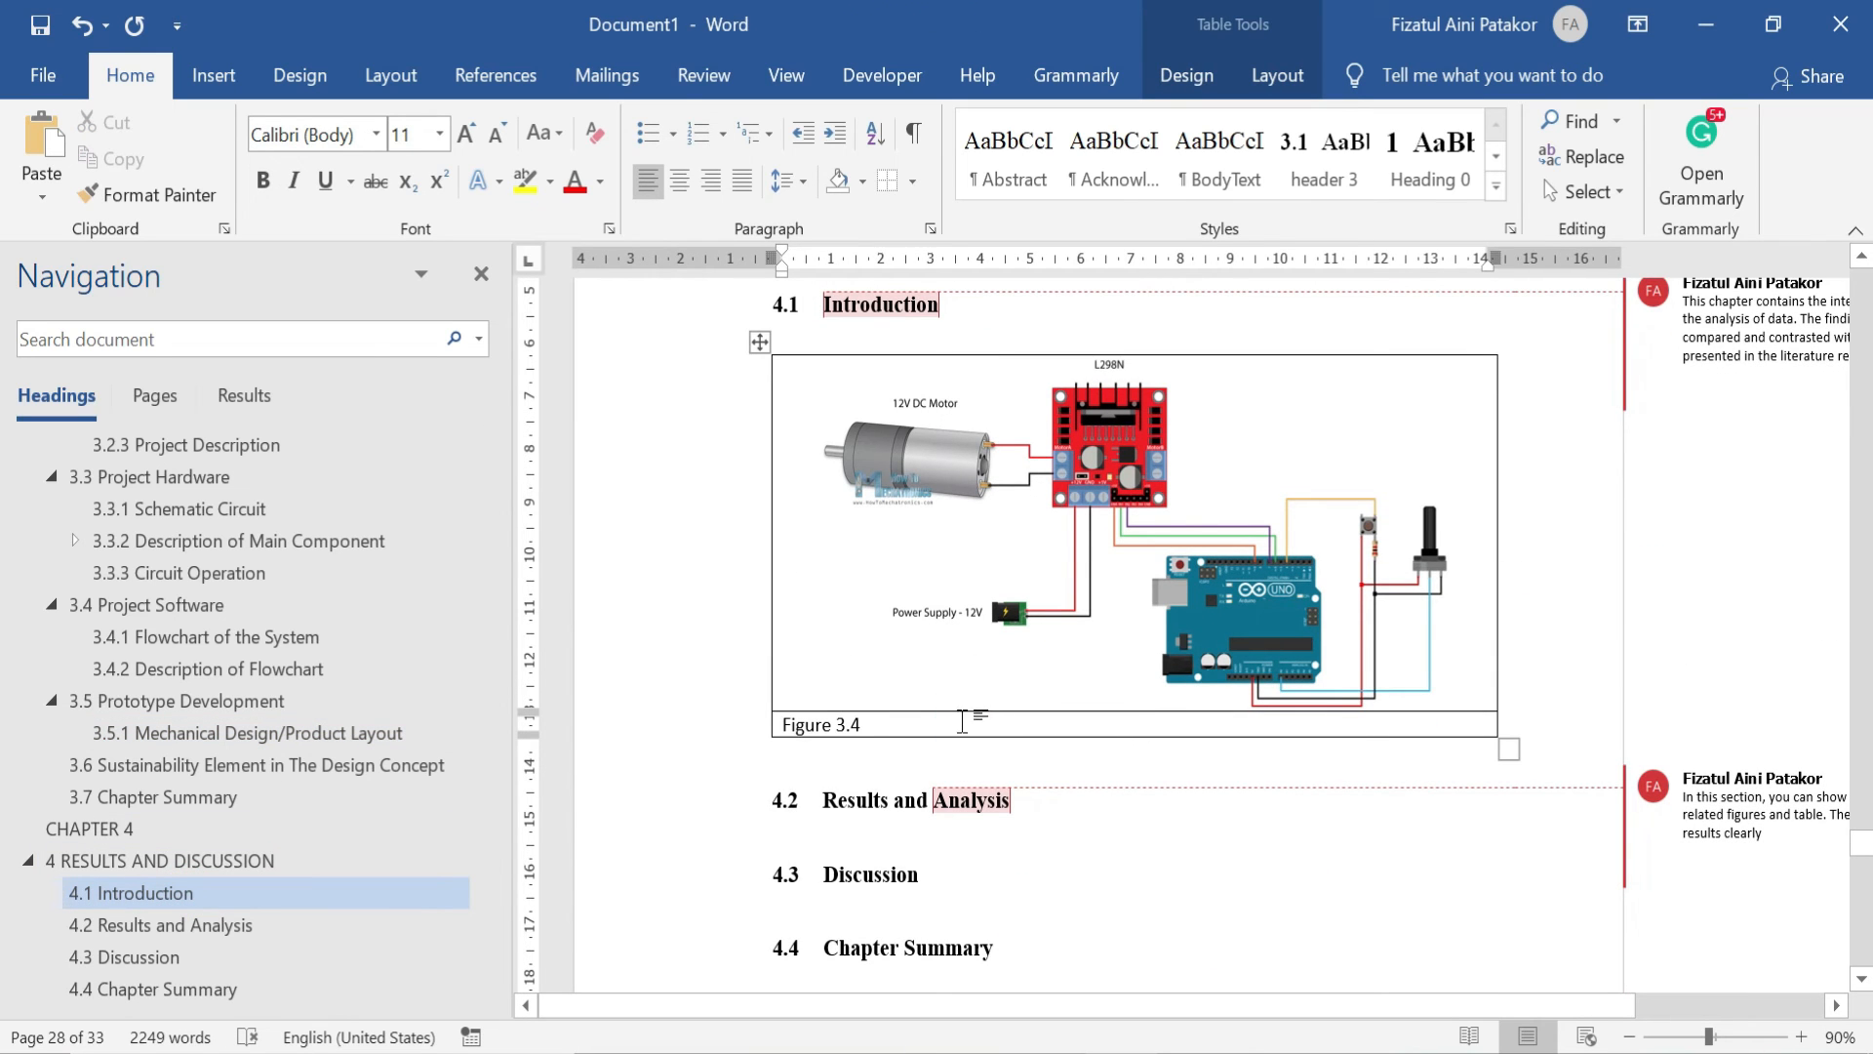
{"action": "type", "text": ": Arduino"}
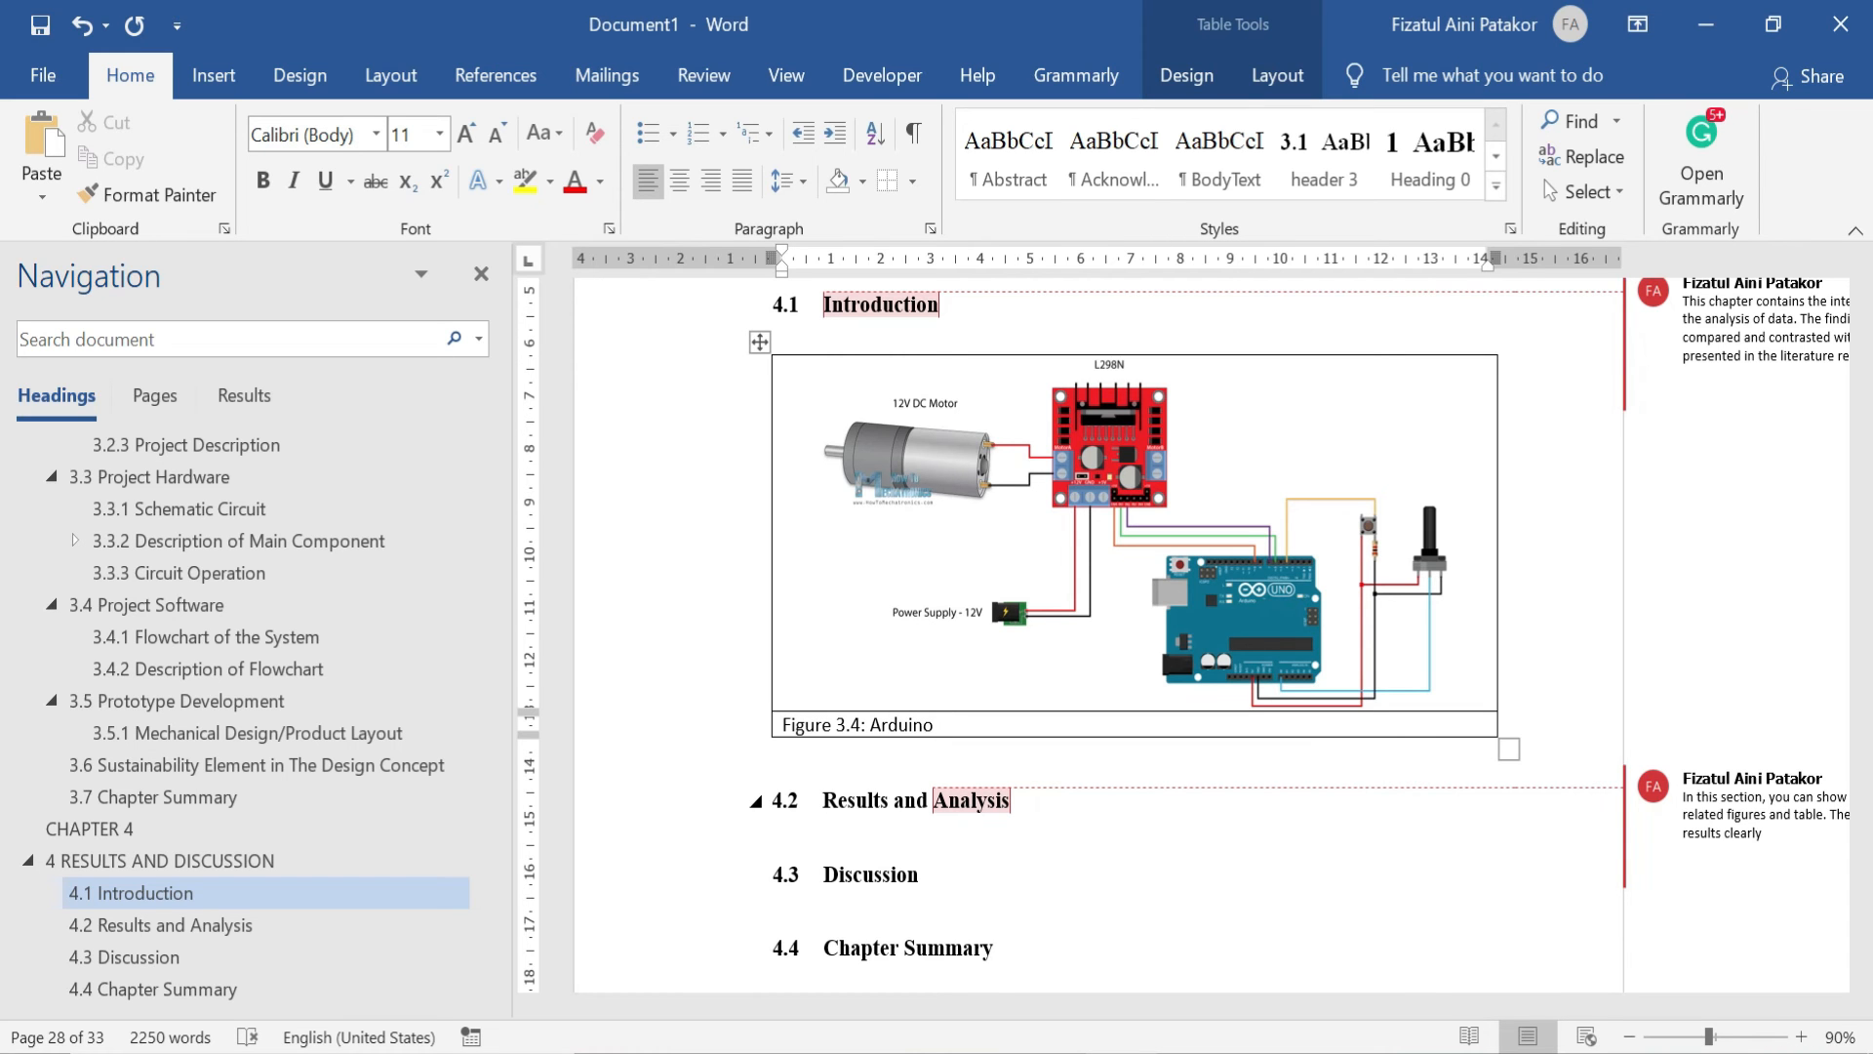
{"action": "key", "text": "F12"}
{"action": "type", "text": "DC"}
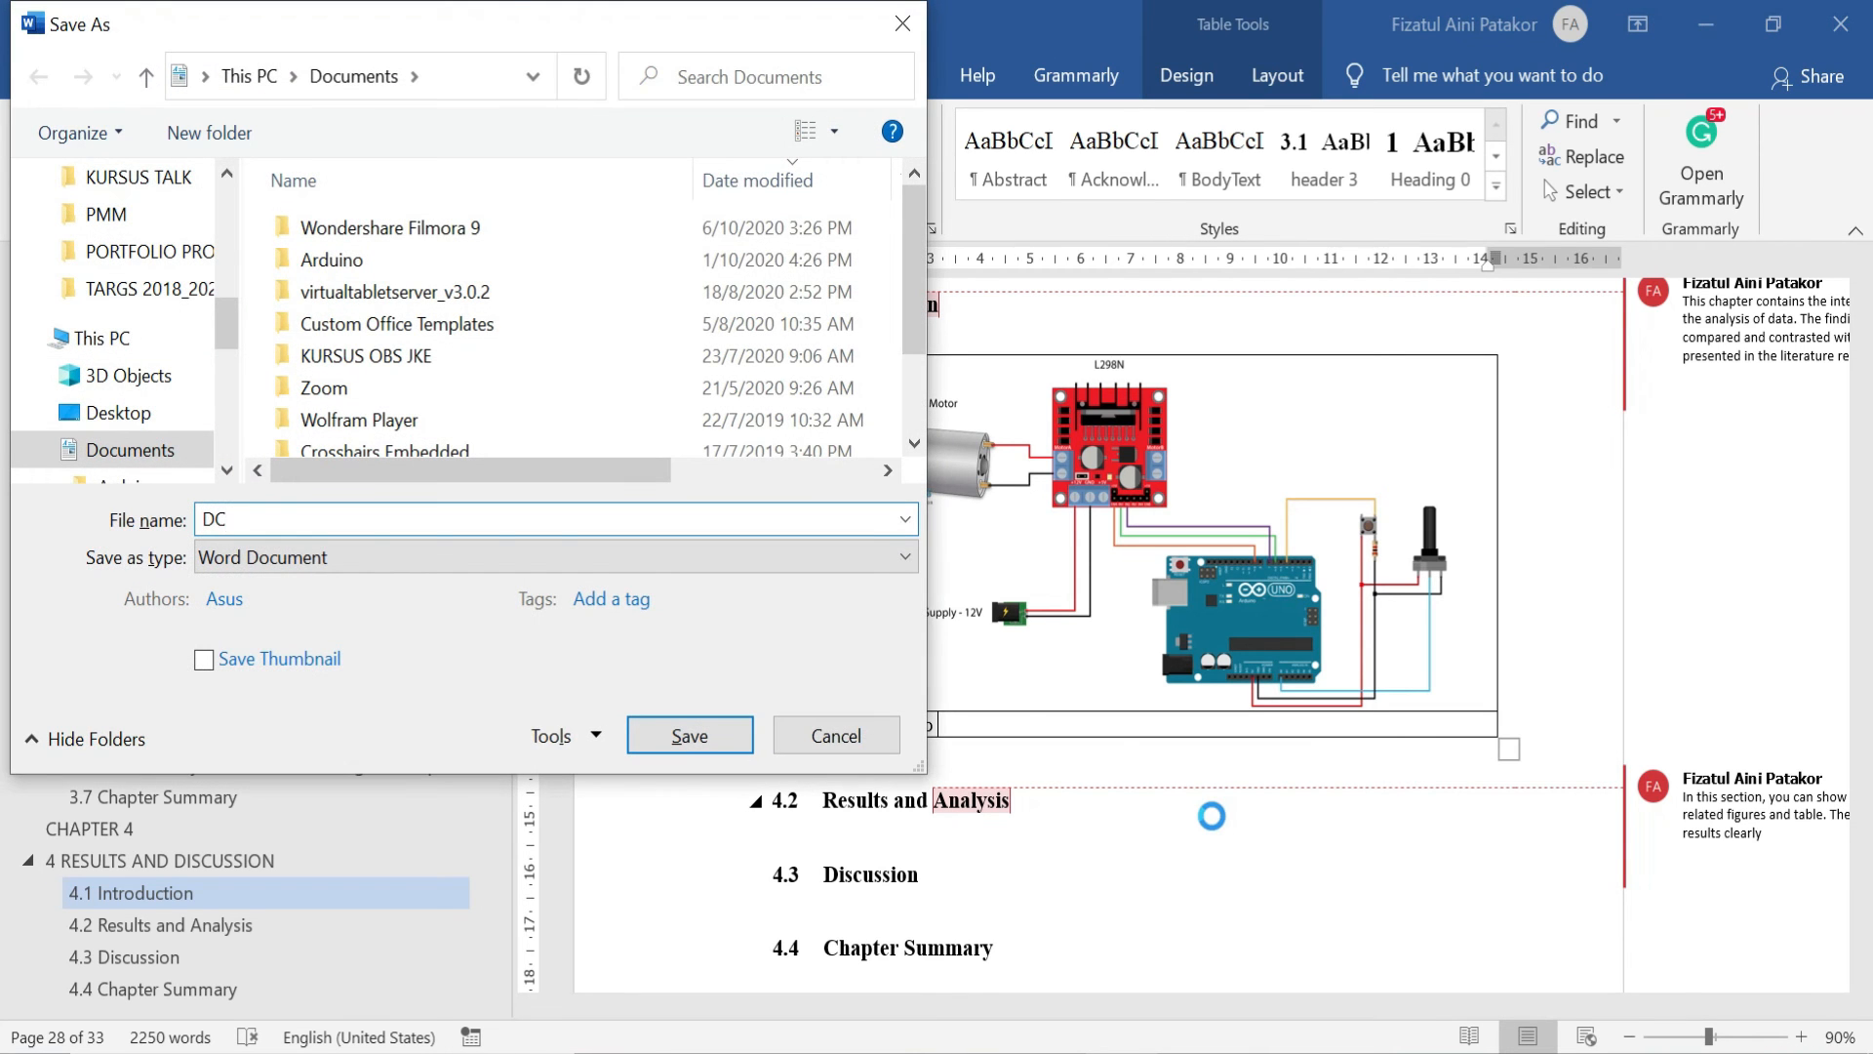
{"action": "left_click", "coordinate": [875, 732]}
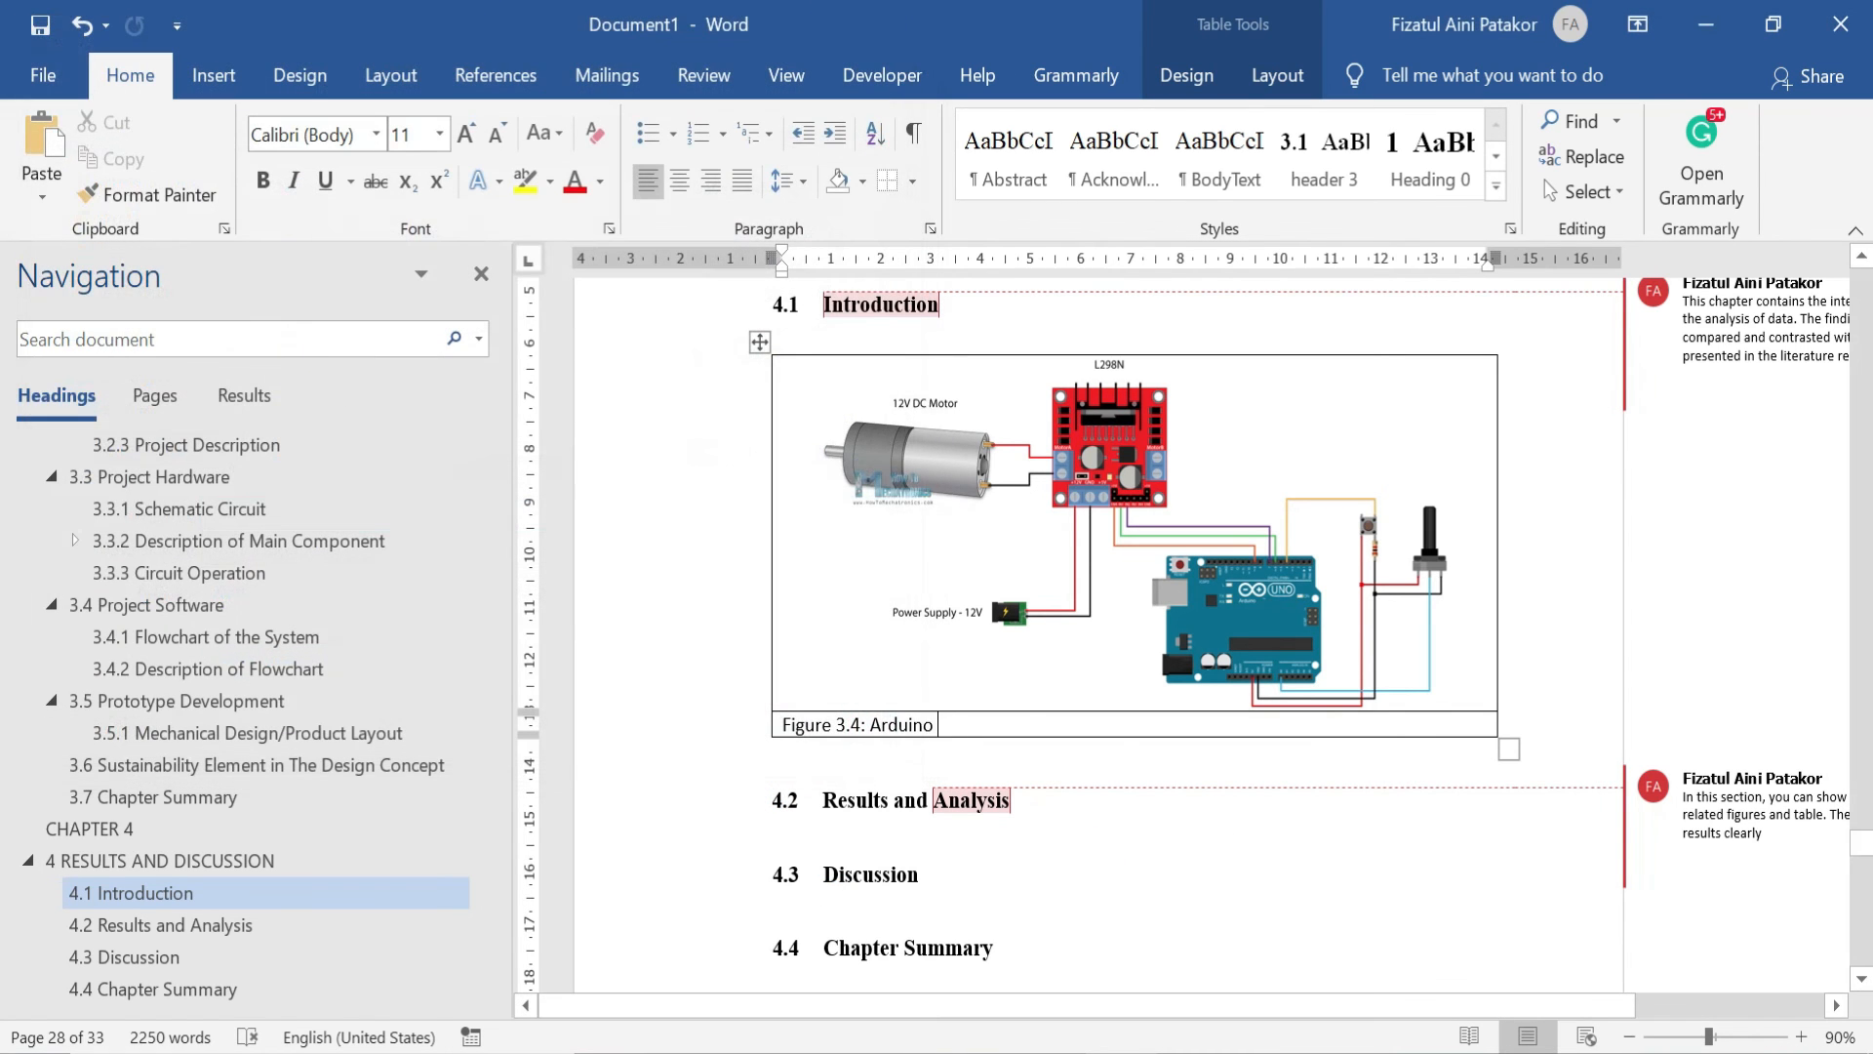
Complete the circuit picture's caption with "DC motor control" after "Arduino" and select the whole caption line
{"action": "type", "text": "C motor control"}
{"action": "triple_click", "coordinate": [1076, 721]}
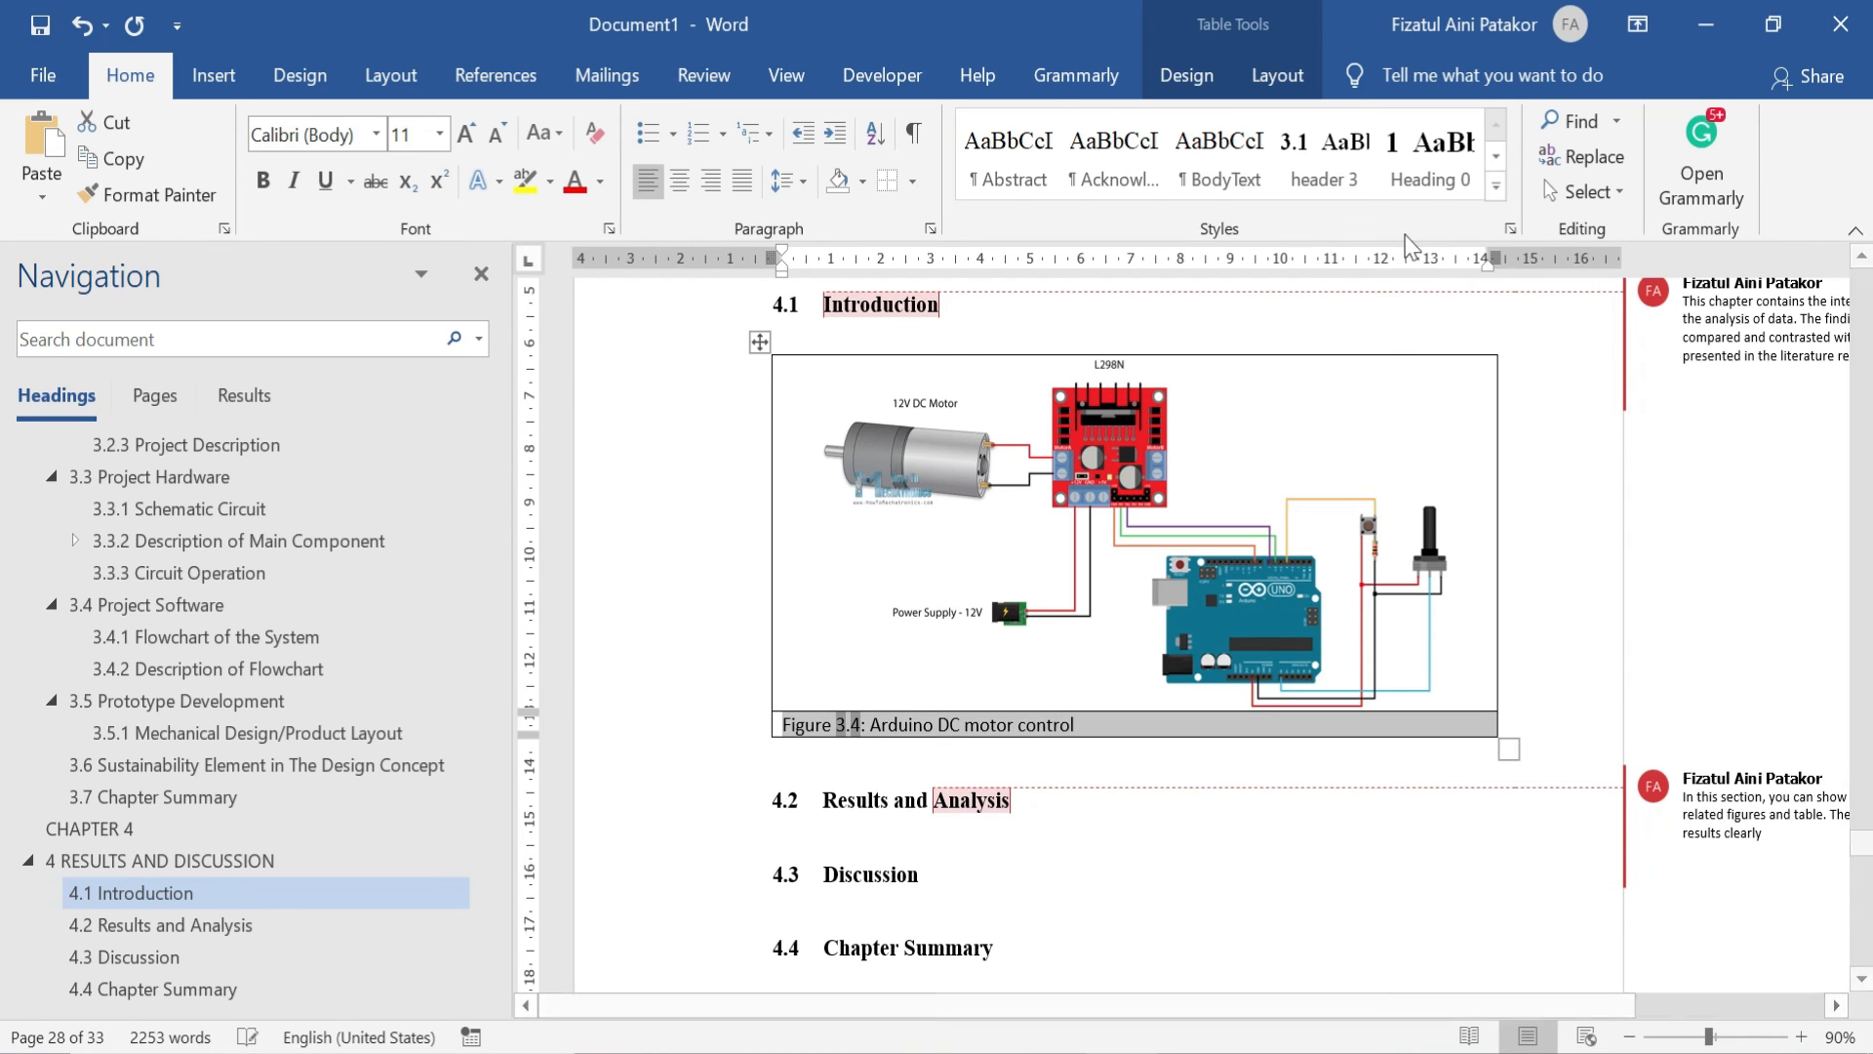